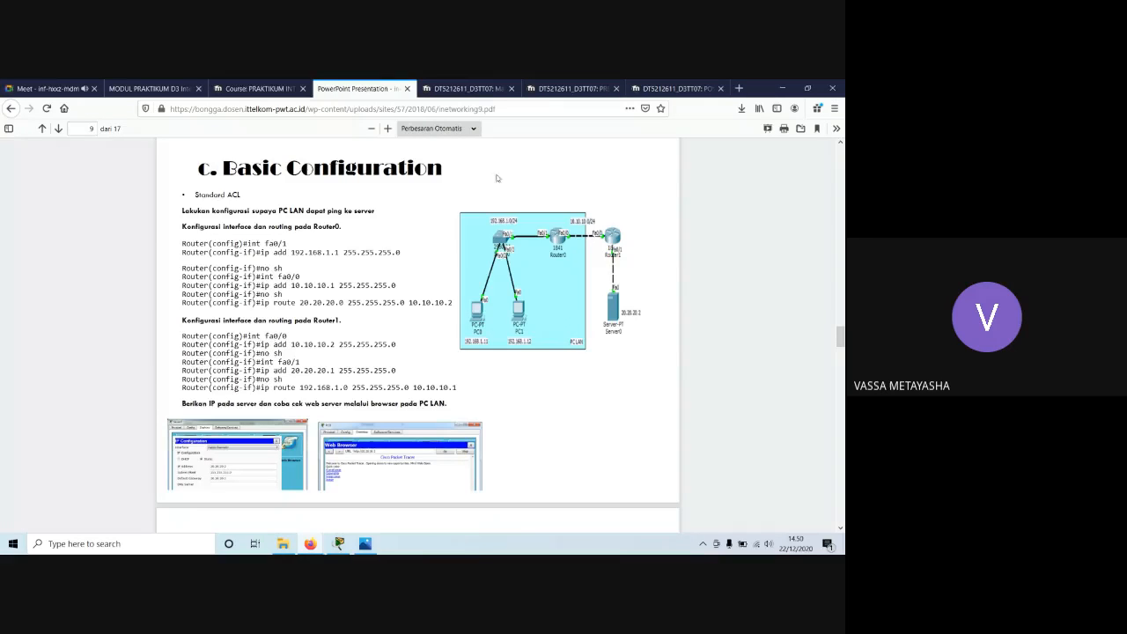
Review the Modul 6 Access Control List section of the course page and the Basic Configuration slide on standard ACL.
click(257, 88)
scroll(232, 197, up, 1)
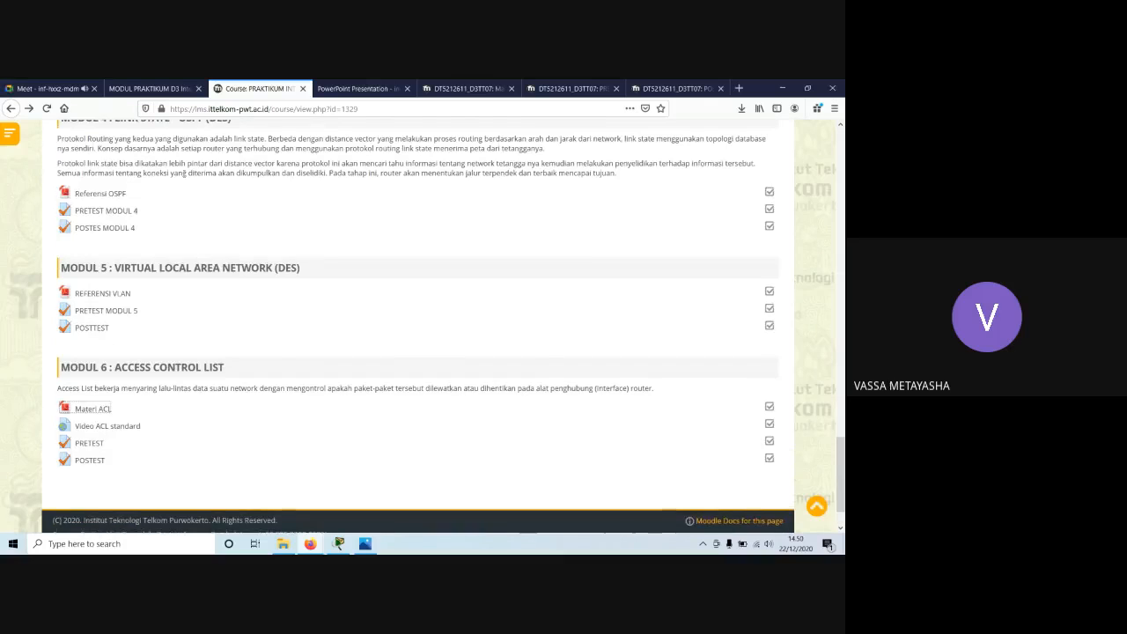
scroll(247, 141, down, 1)
click(350, 88)
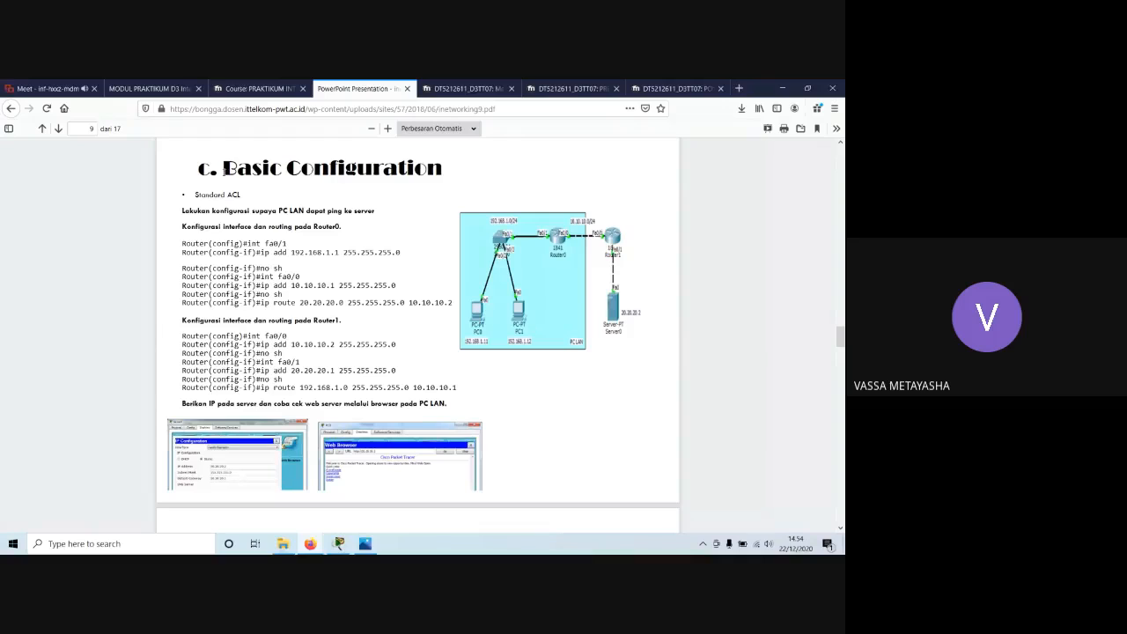
drag(223, 168, 439, 172)
click(437, 172)
Open the MODUL PRAKTIKUM D3 Internetworking v2 PDF and look through it for the ACL practical section.
click(162, 89)
scroll(339, 249, up, 12)
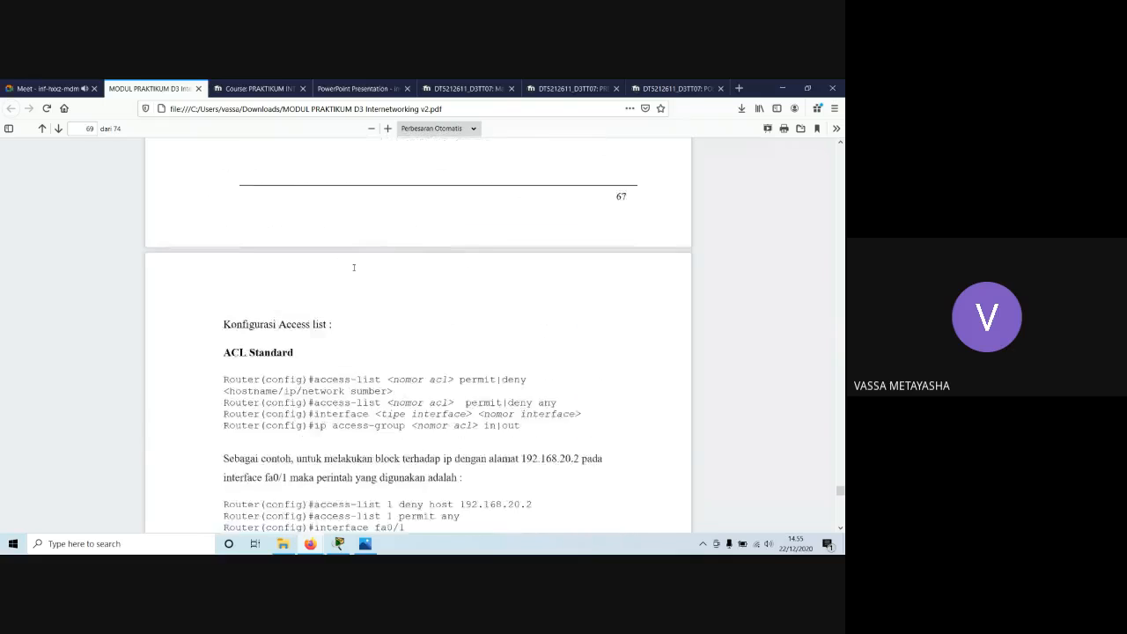
scroll(840, 476, up, 20)
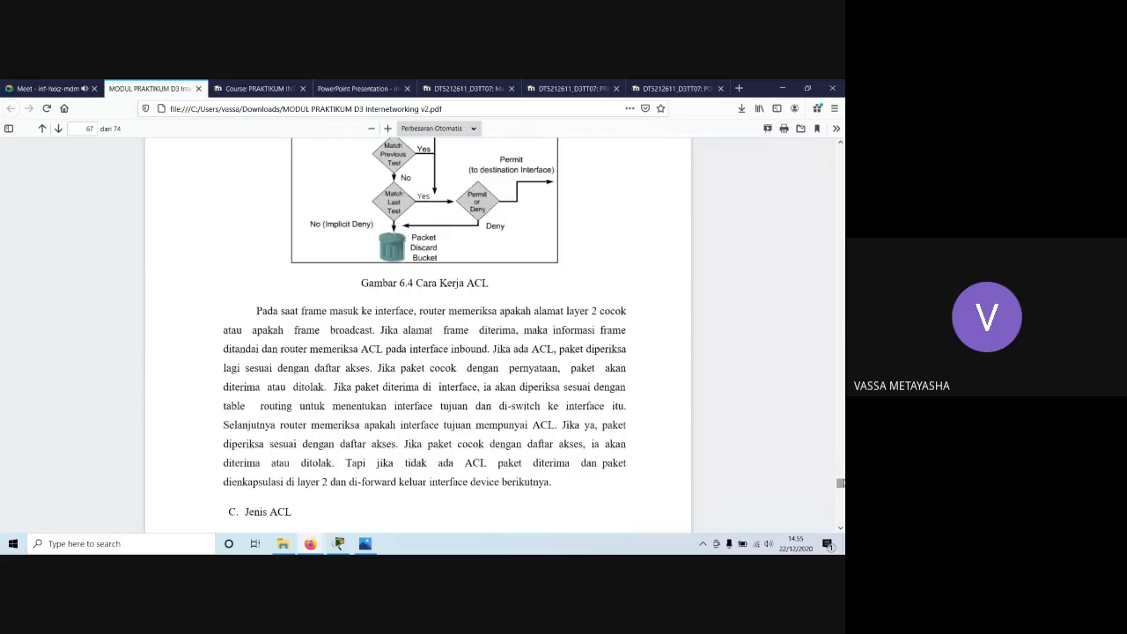
scroll(840, 472, up, 20)
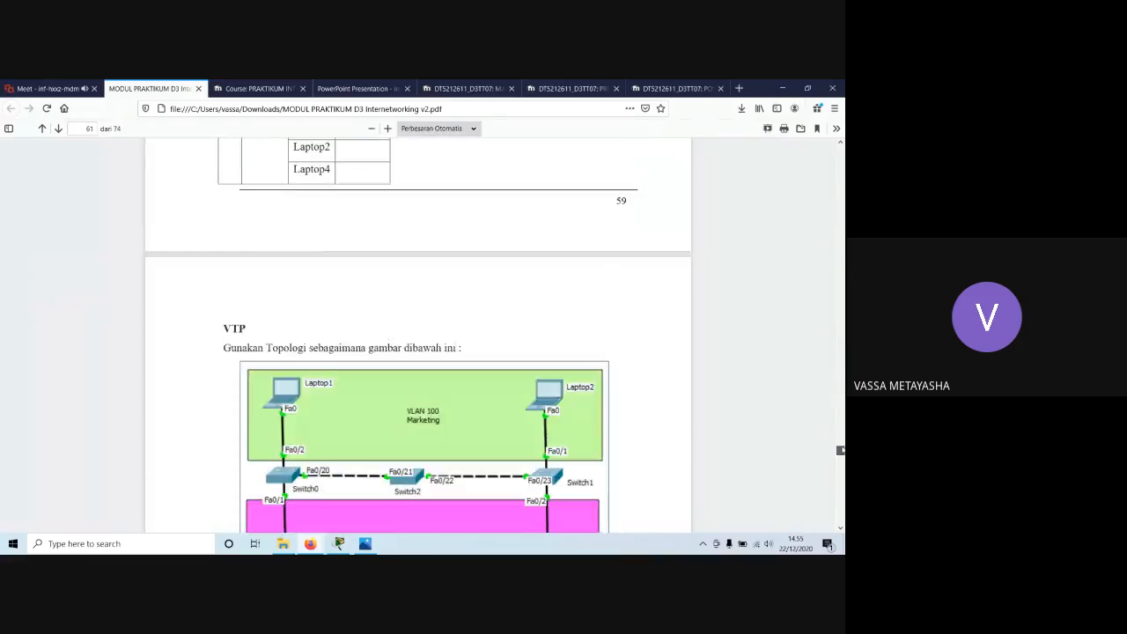
scroll(840, 450, up, 20)
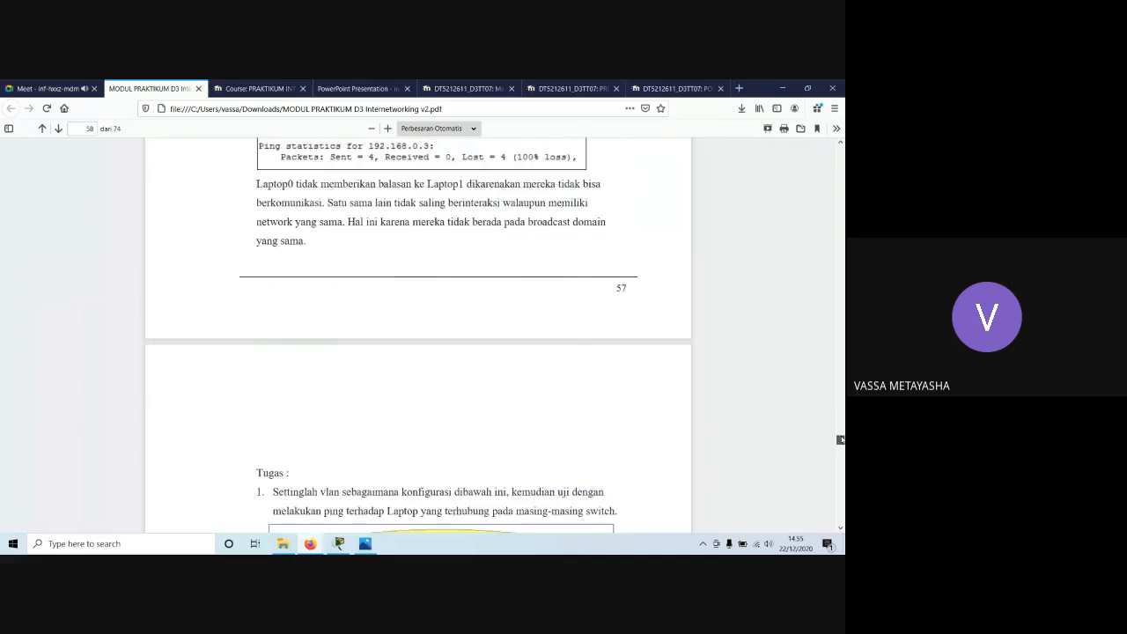
scroll(554, 385, down, 20)
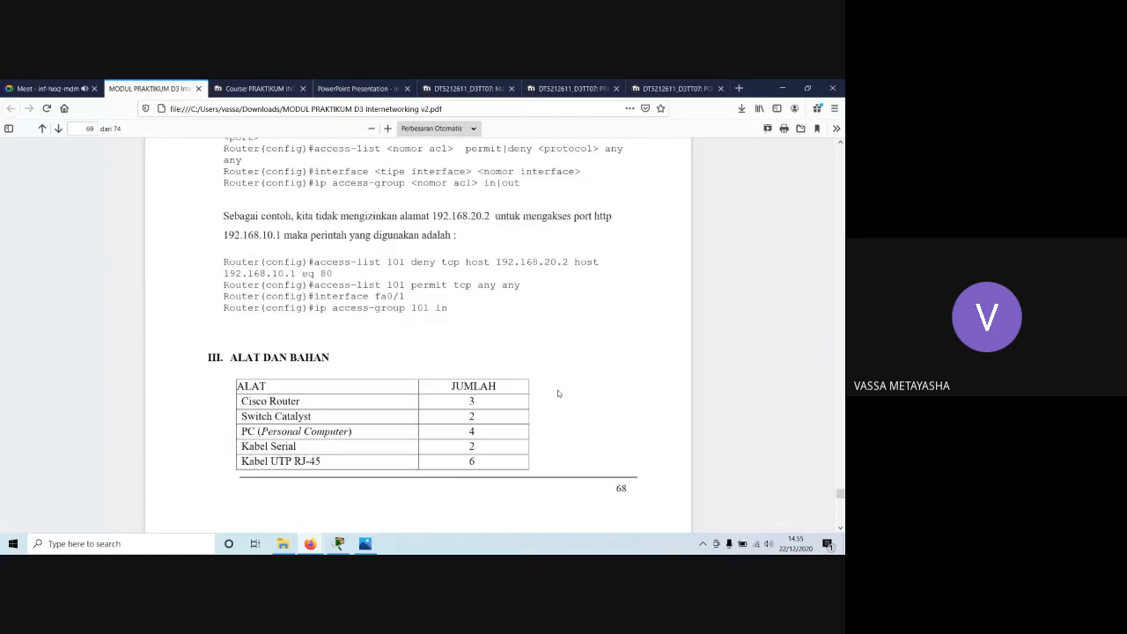
scroll(550, 379, down, 10)
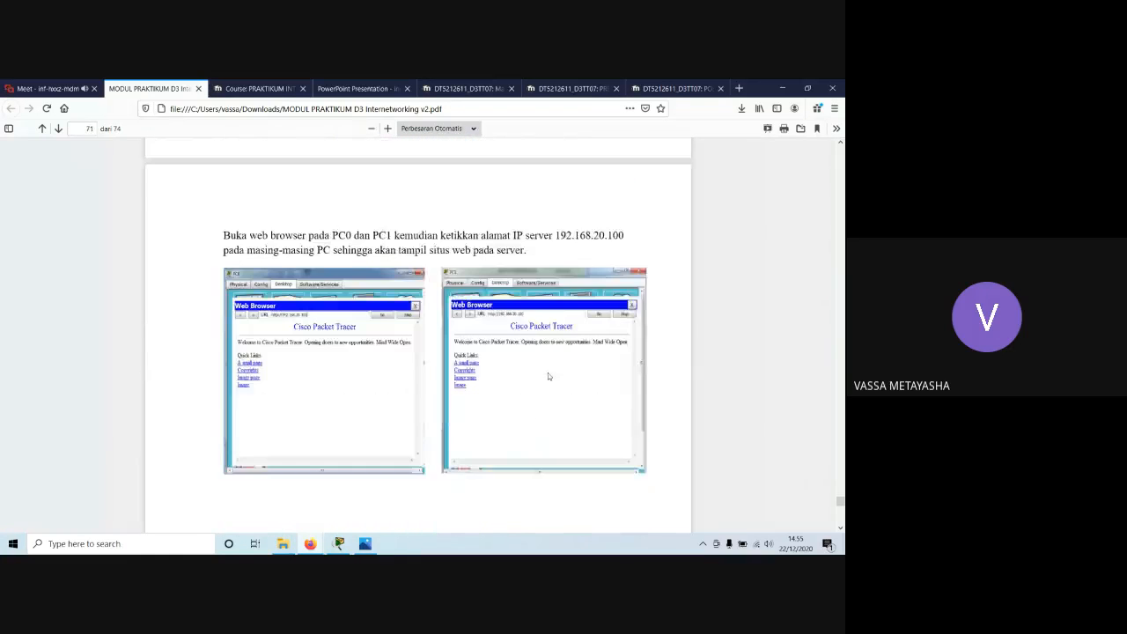
Examine the Figure 6.5 topology, the web browser test on PC0 and PC1, and the Lab ACL Standar page.
scroll(551, 374, up, 5)
scroll(550, 374, up, 3)
scroll(550, 370, down, 8)
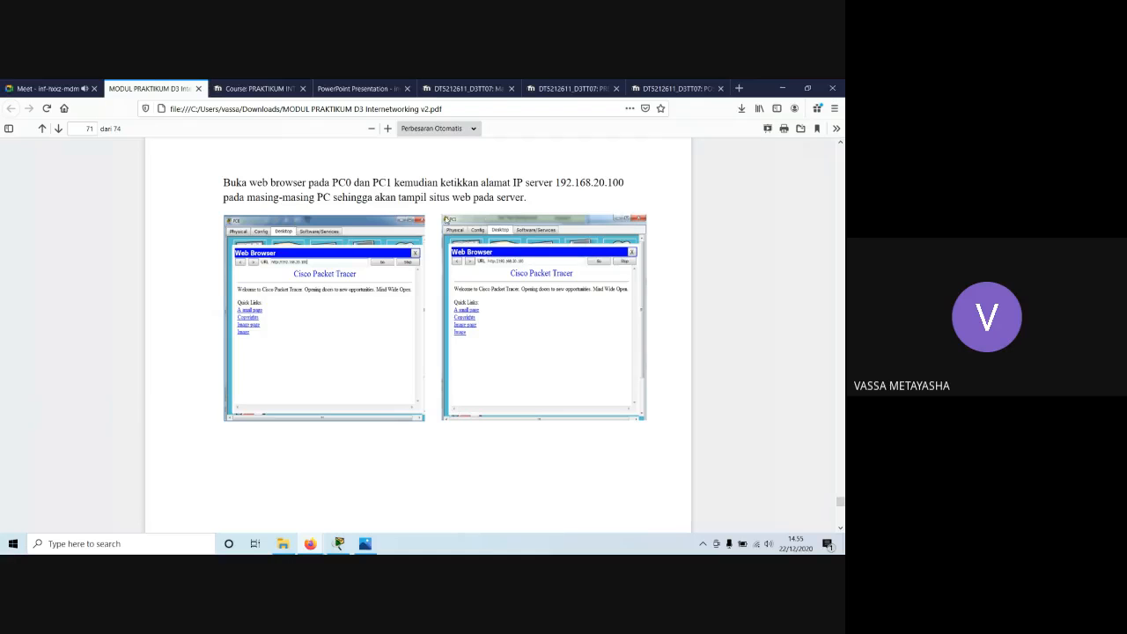
scroll(455, 242, up, 3)
scroll(455, 243, up, 5)
scroll(380, 311, down, 1)
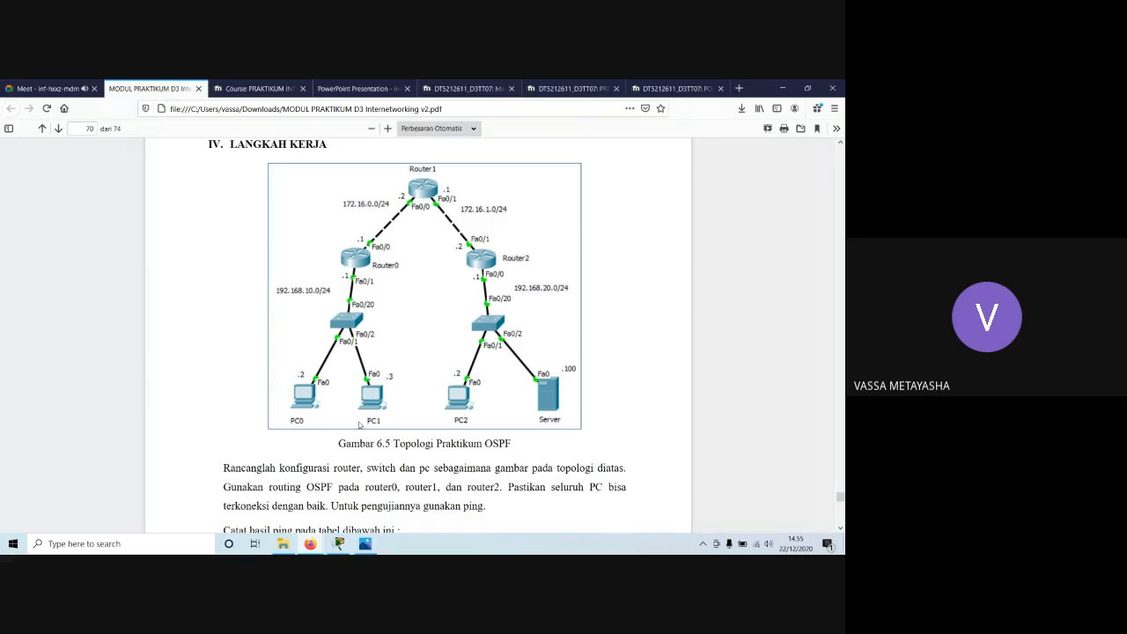
scroll(326, 341, down, 1)
scroll(326, 341, down, 10)
scroll(340, 343, up, 3)
scroll(353, 334, down, 3)
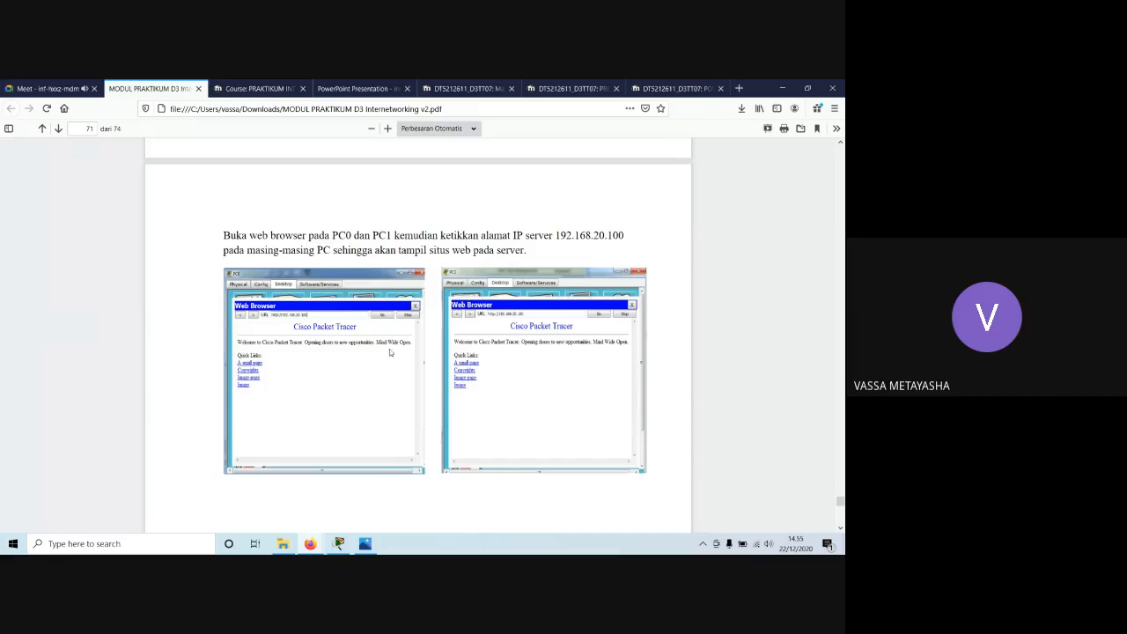
scroll(390, 347, down, 3)
scroll(390, 348, down, 5)
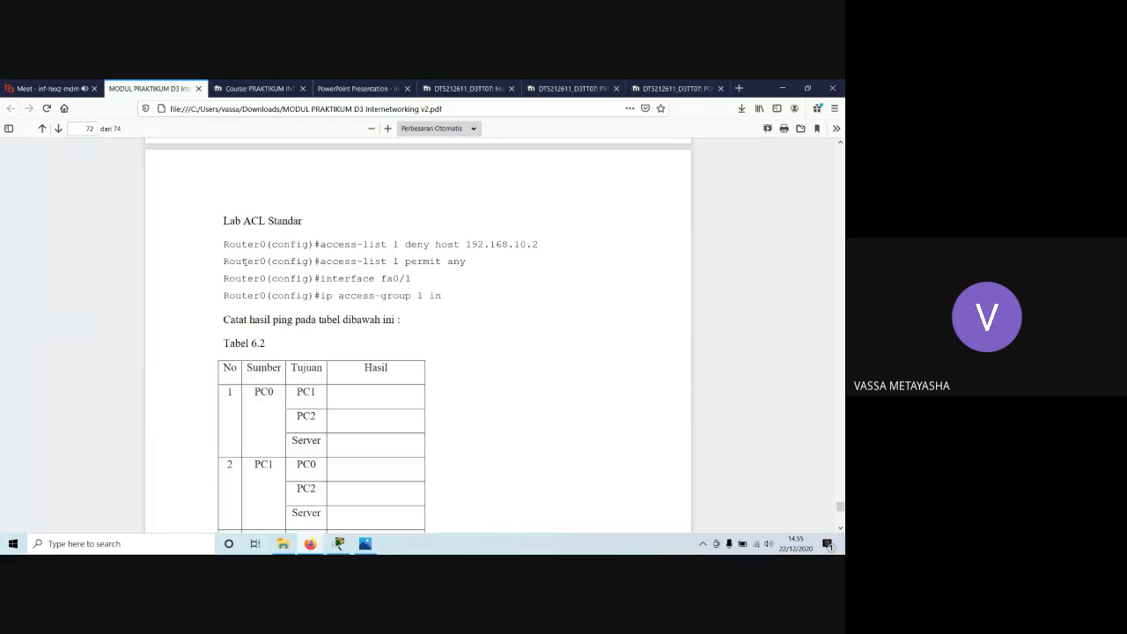
Highlight parts of the Lab ACL Standar commands, including the denied host 192.168.10.2 and the Router0 prompt.
drag(435, 296, 234, 244)
click(226, 220)
drag(326, 243, 431, 244)
click(430, 245)
drag(430, 244, 541, 246)
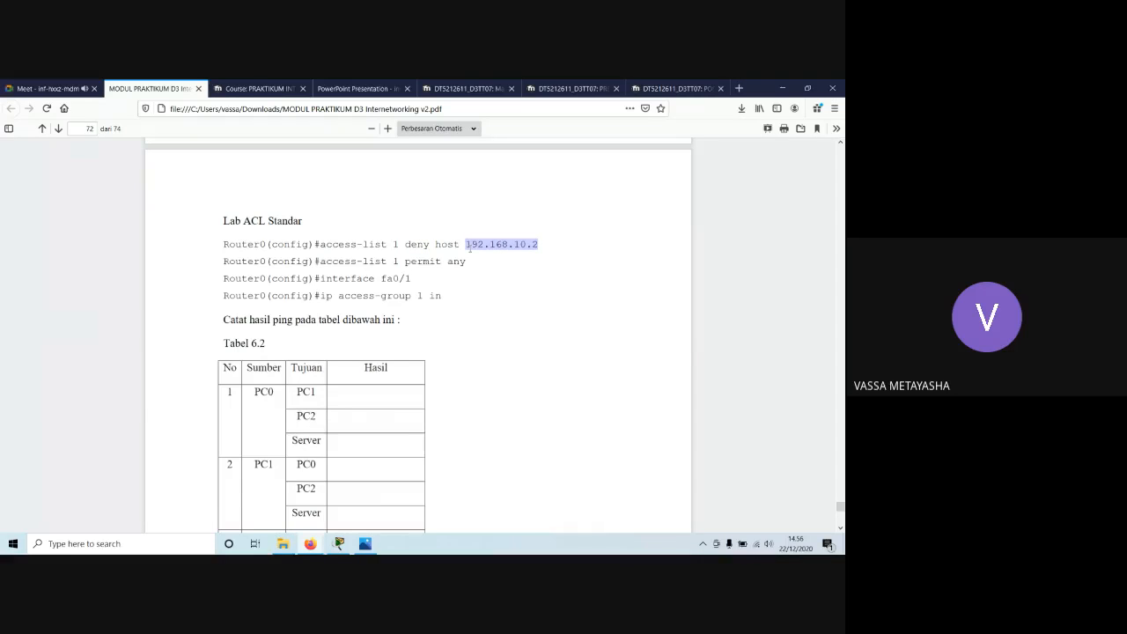
drag(266, 244, 224, 245)
Compare the standard and extended ACL lab instructions with the addresses and devices in the Figure 6.5 topology.
scroll(302, 270, up, 12)
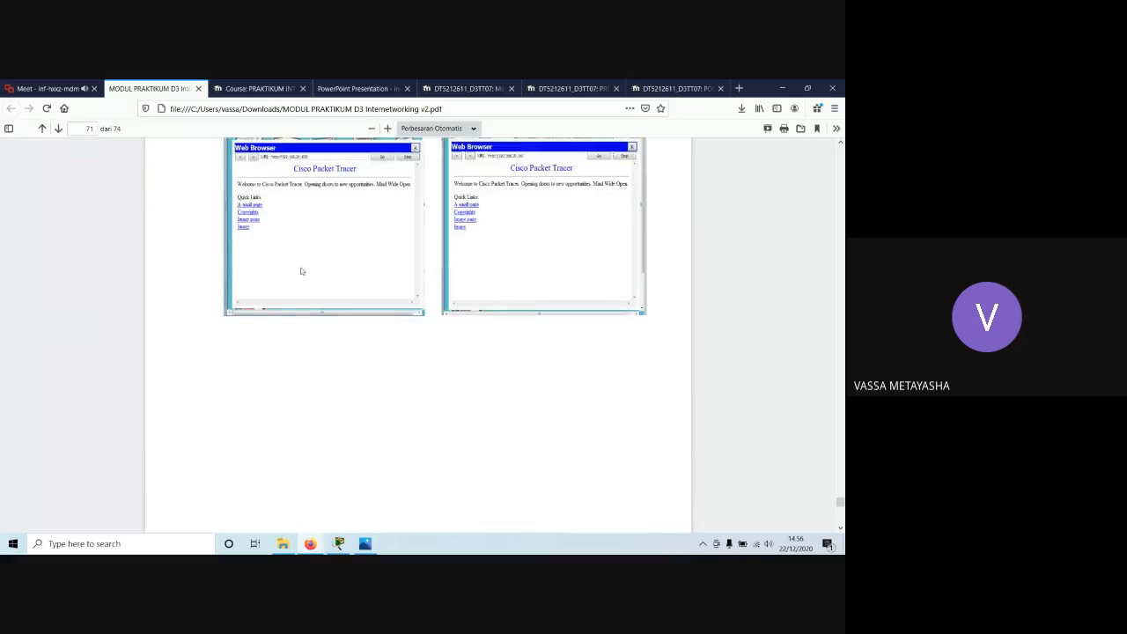
scroll(320, 274, up, 5)
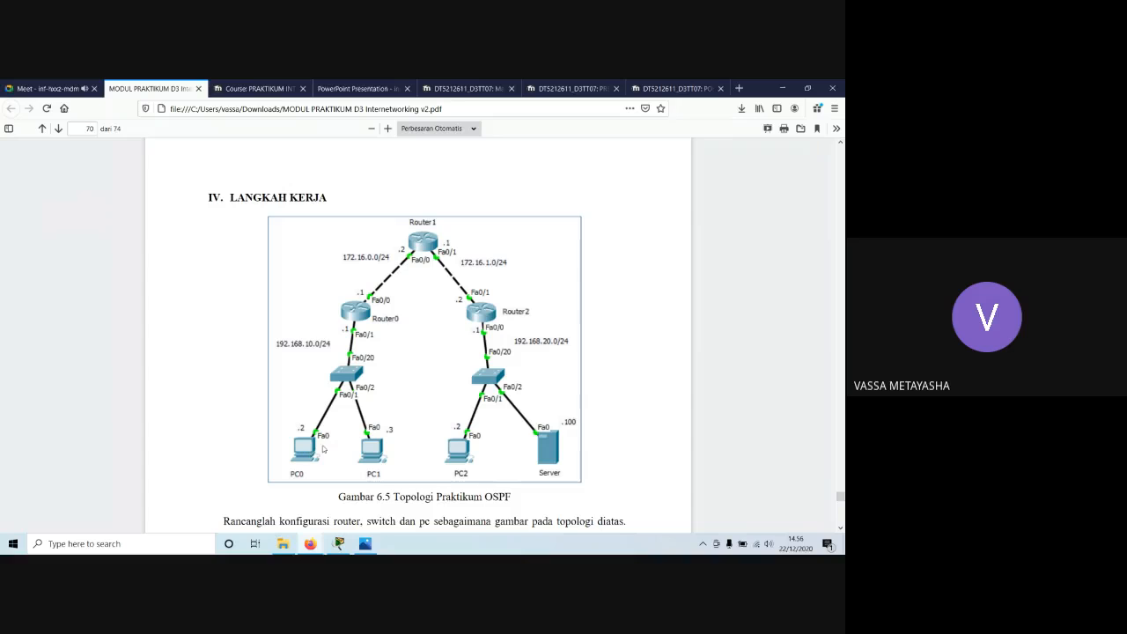
scroll(368, 357, down, 15)
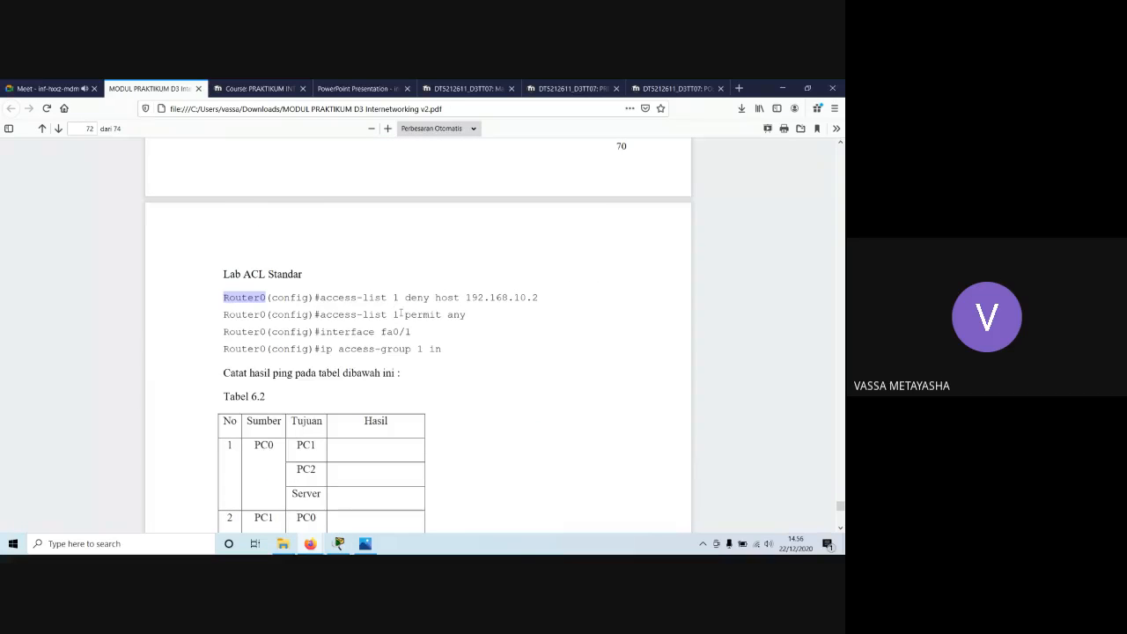
scroll(393, 313, down, 4)
scroll(401, 311, down, 12)
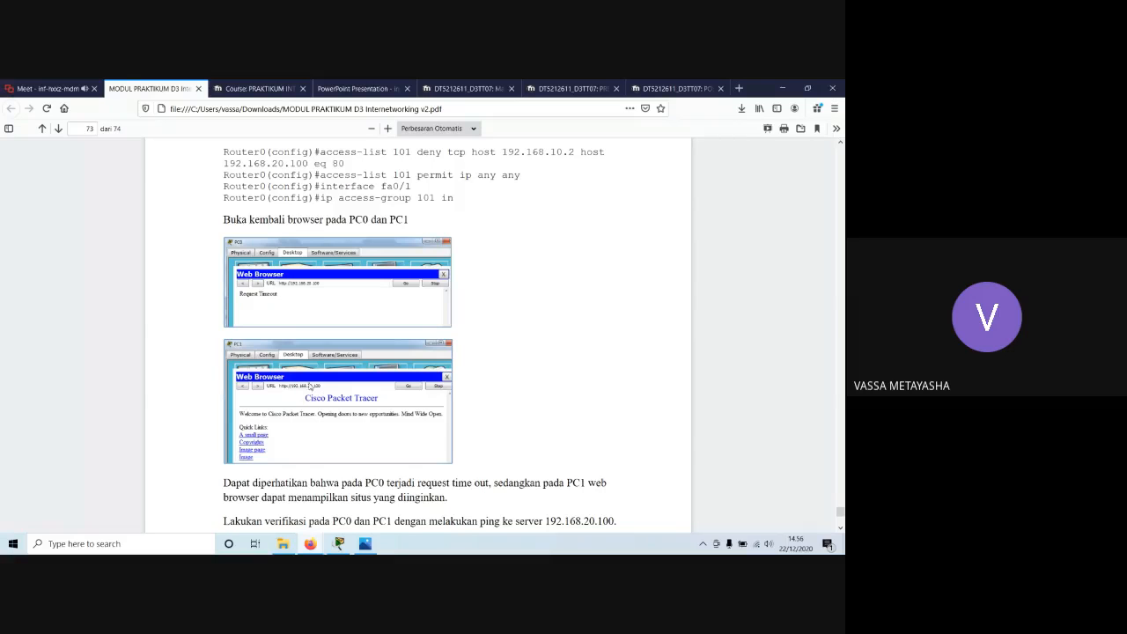
scroll(423, 397, up, 15)
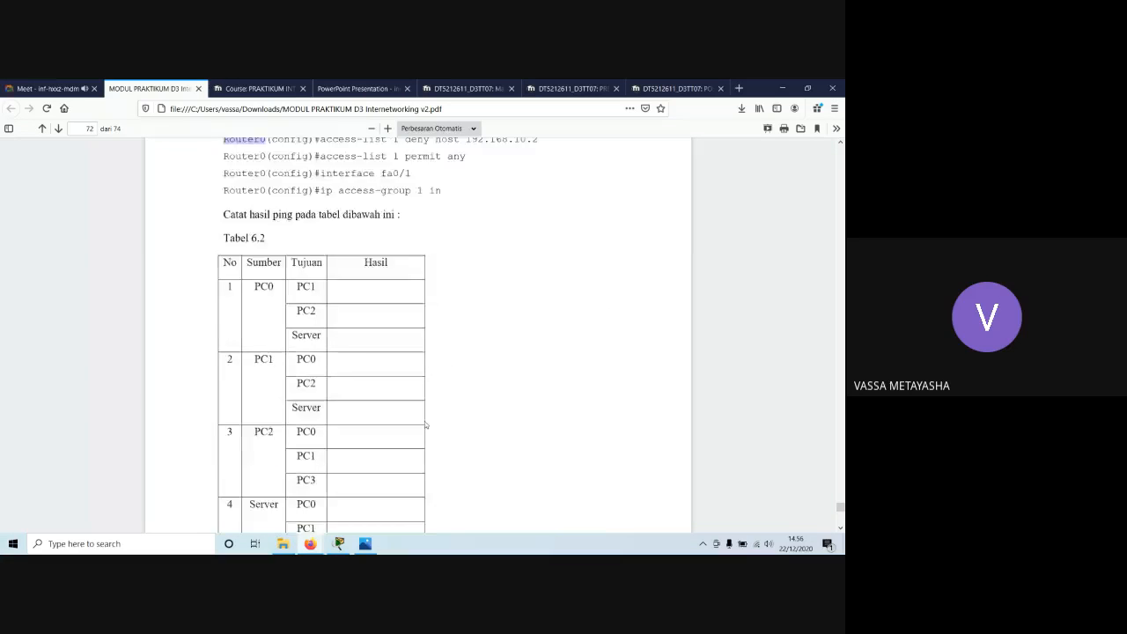
scroll(425, 427, up, 8)
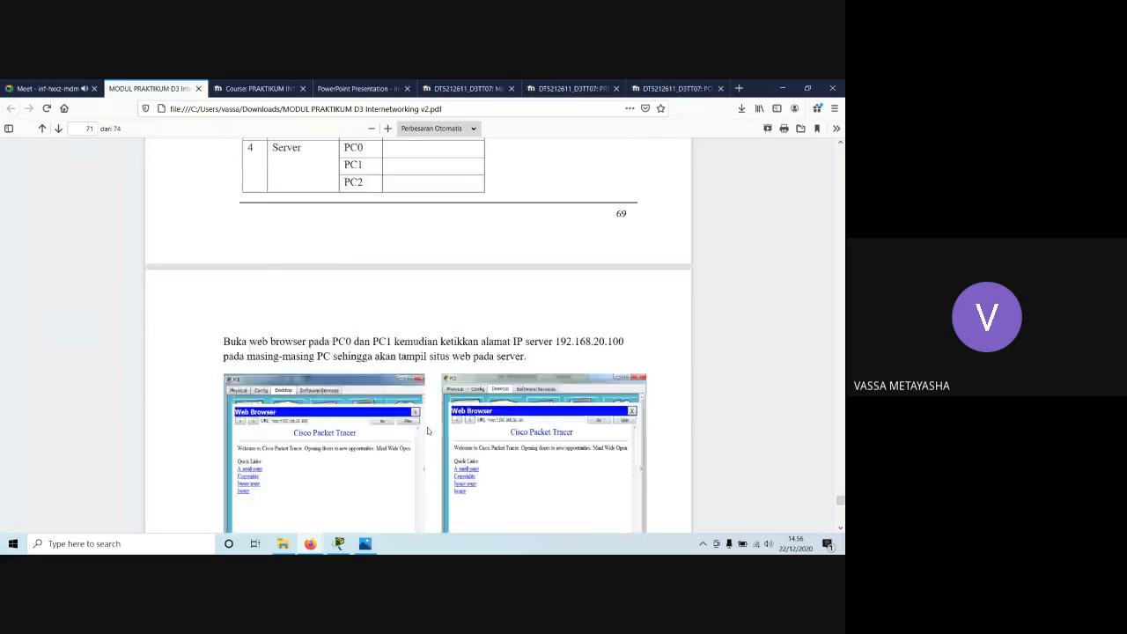
scroll(432, 434, up, 6)
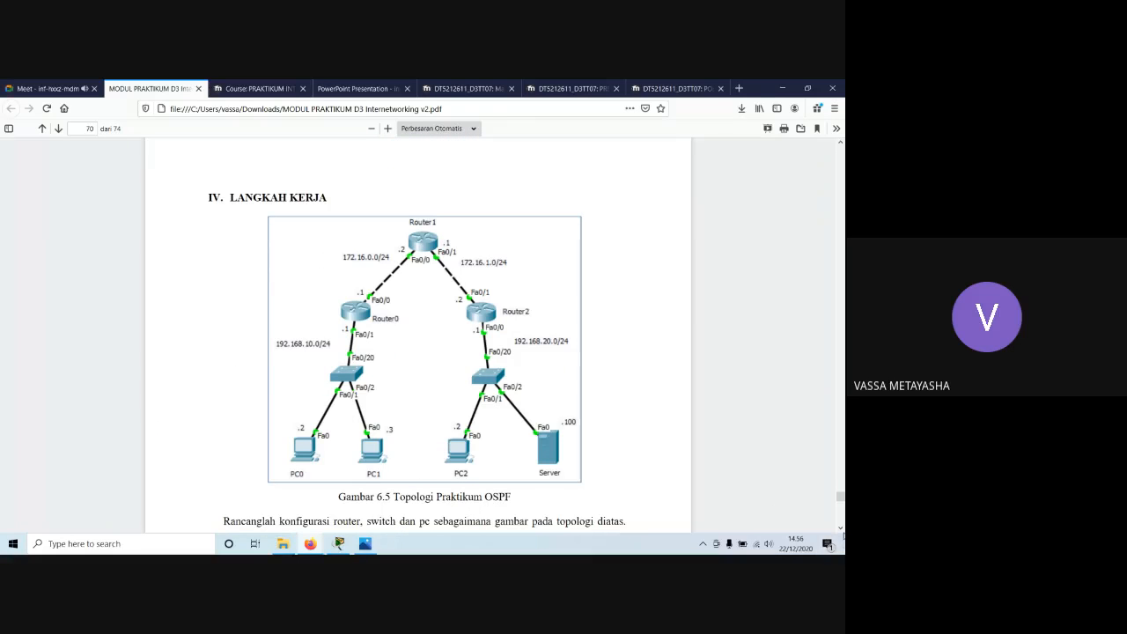
click(841, 529)
click(842, 528)
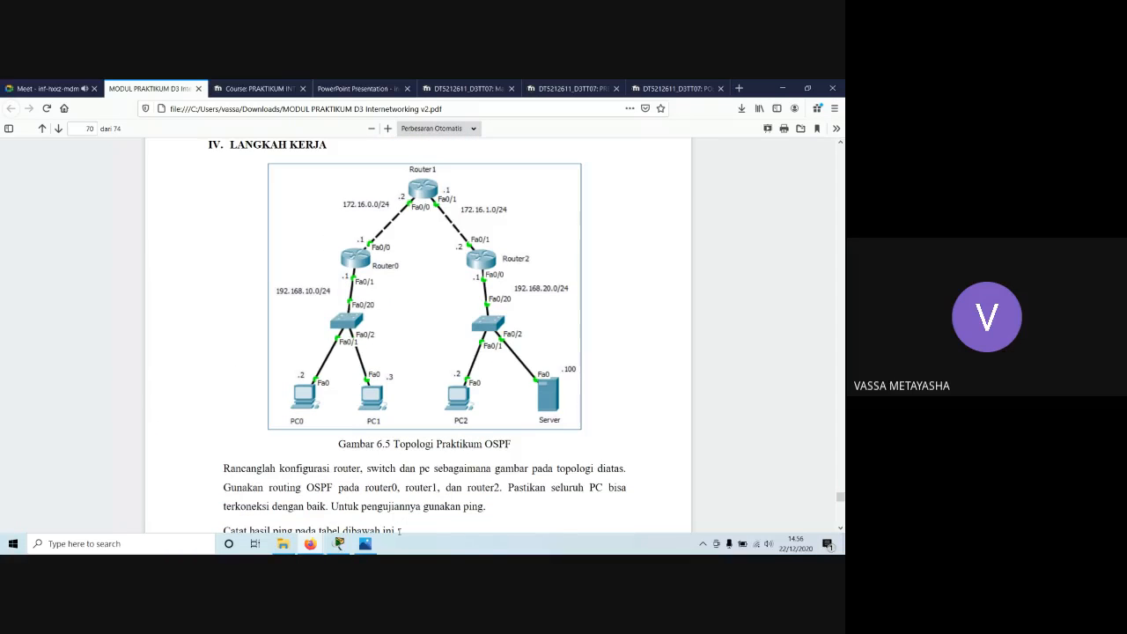
Switch to Cisco Packet Tracer and place three Router-PT devices in a triangle, one above the other two.
click(343, 544)
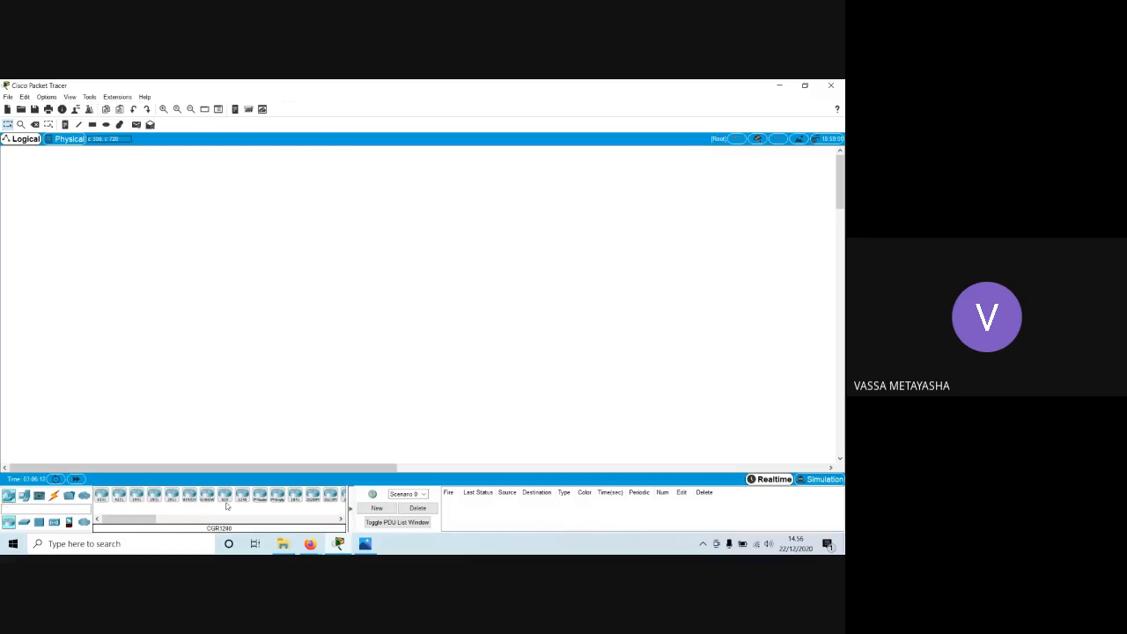
click(263, 501)
click(261, 497)
click(336, 187)
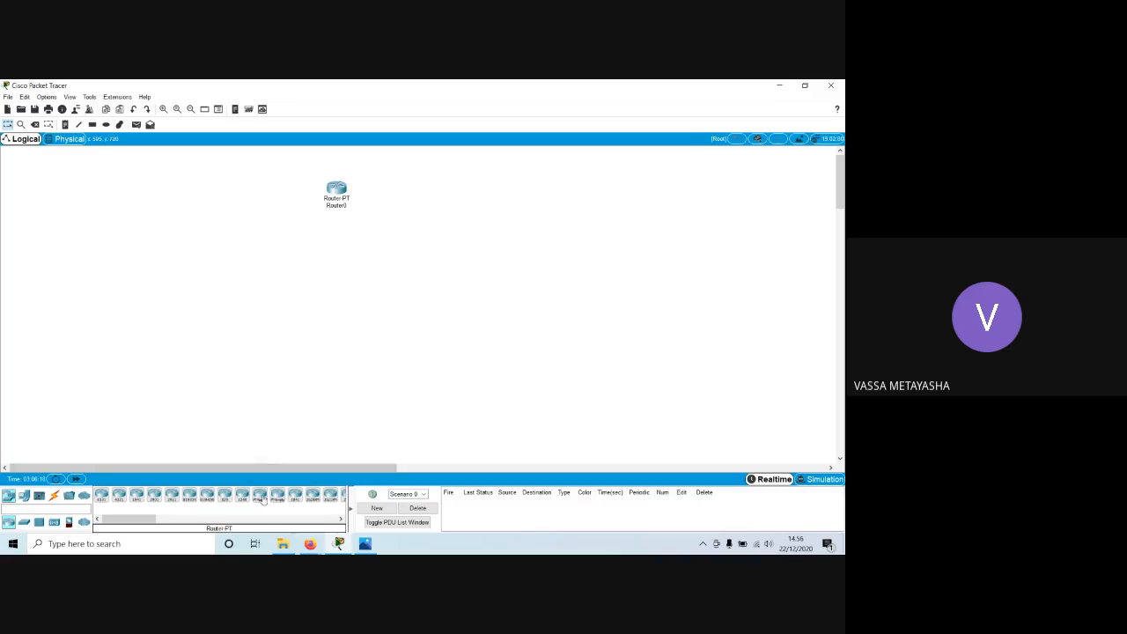
click(272, 236)
click(261, 497)
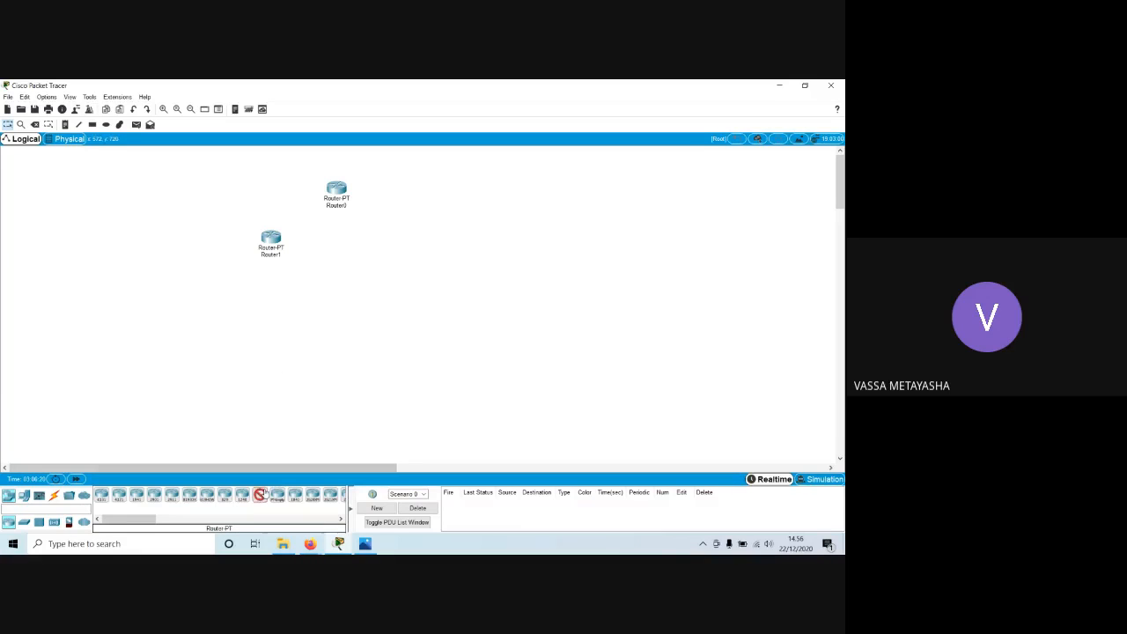
click(395, 246)
Check the manual's topology figure and place two Switch-PT devices in the workspace, one below each lower router.
click(310, 543)
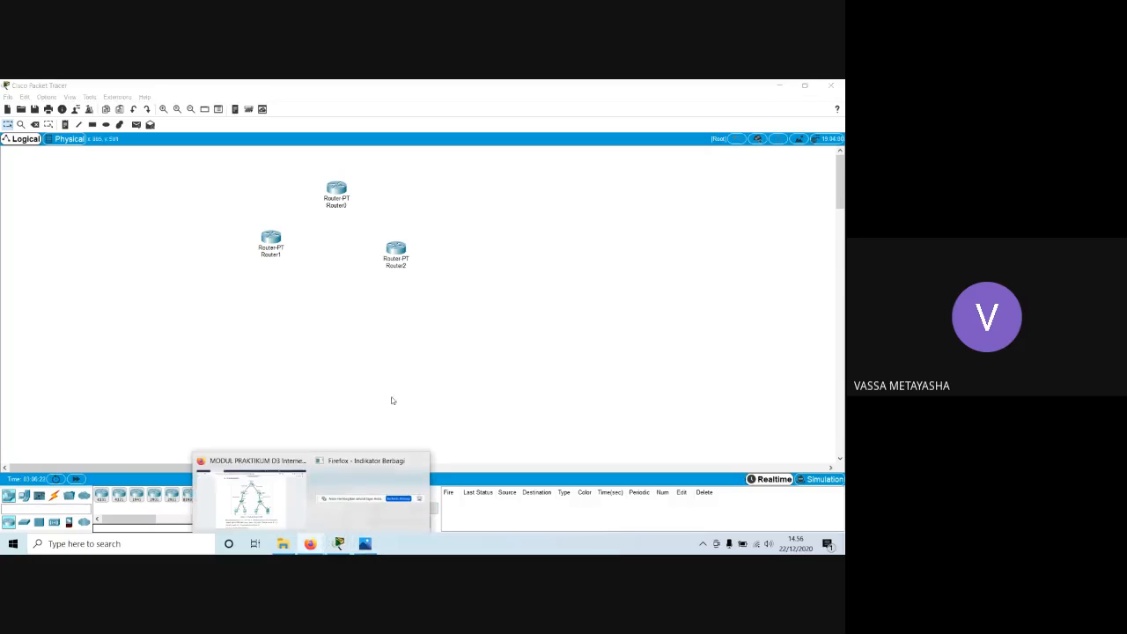
click(280, 483)
scroll(421, 330, down, 5)
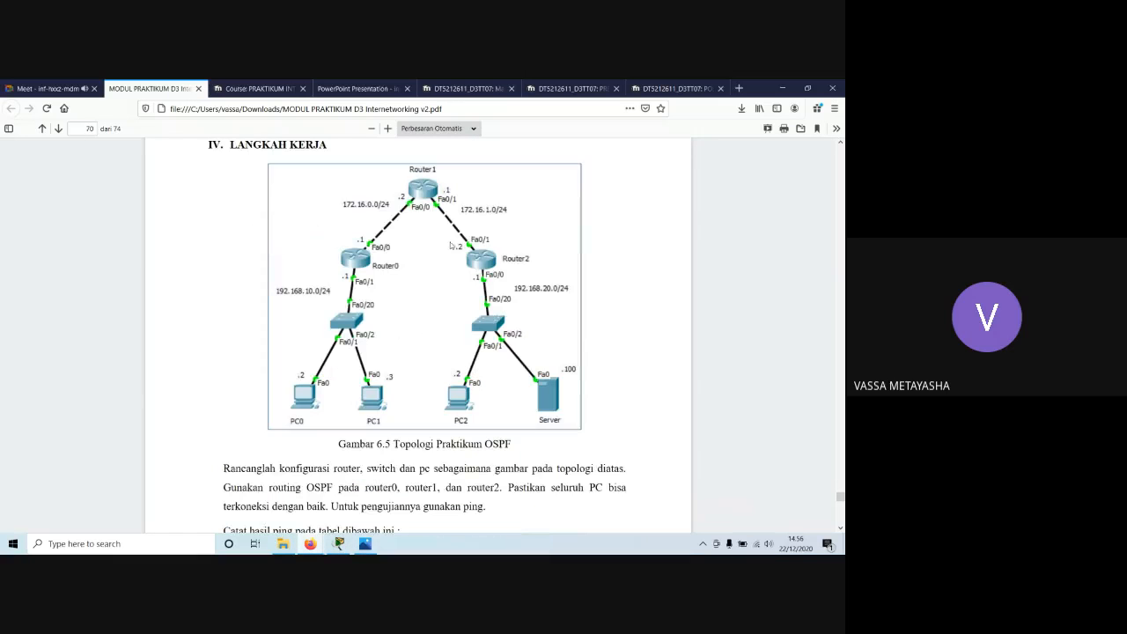
click(338, 543)
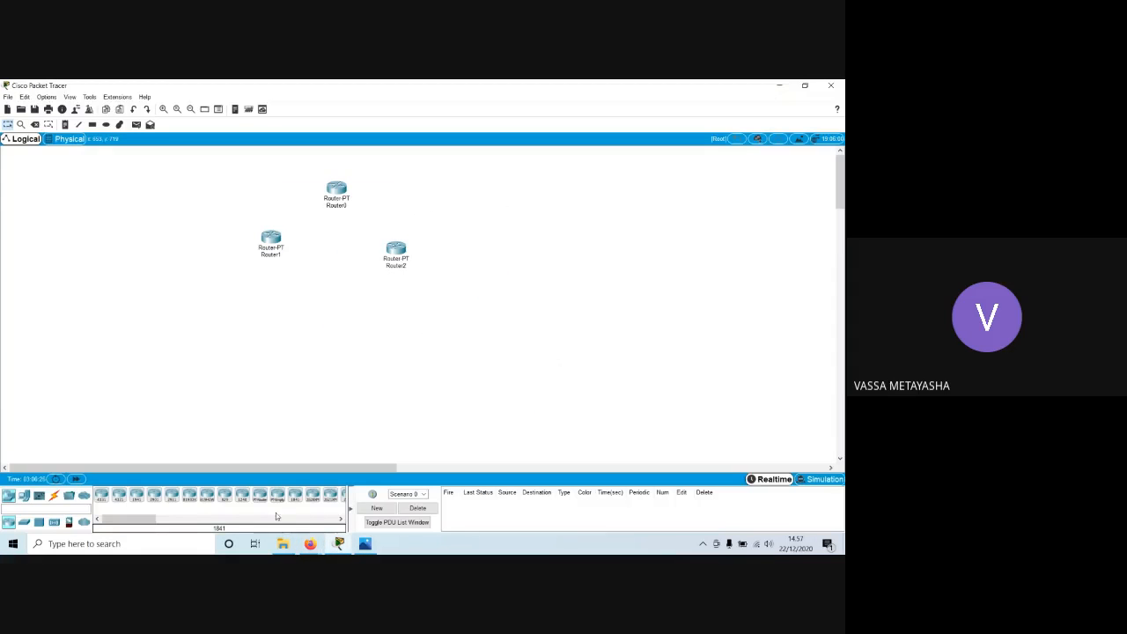
click(24, 522)
click(119, 498)
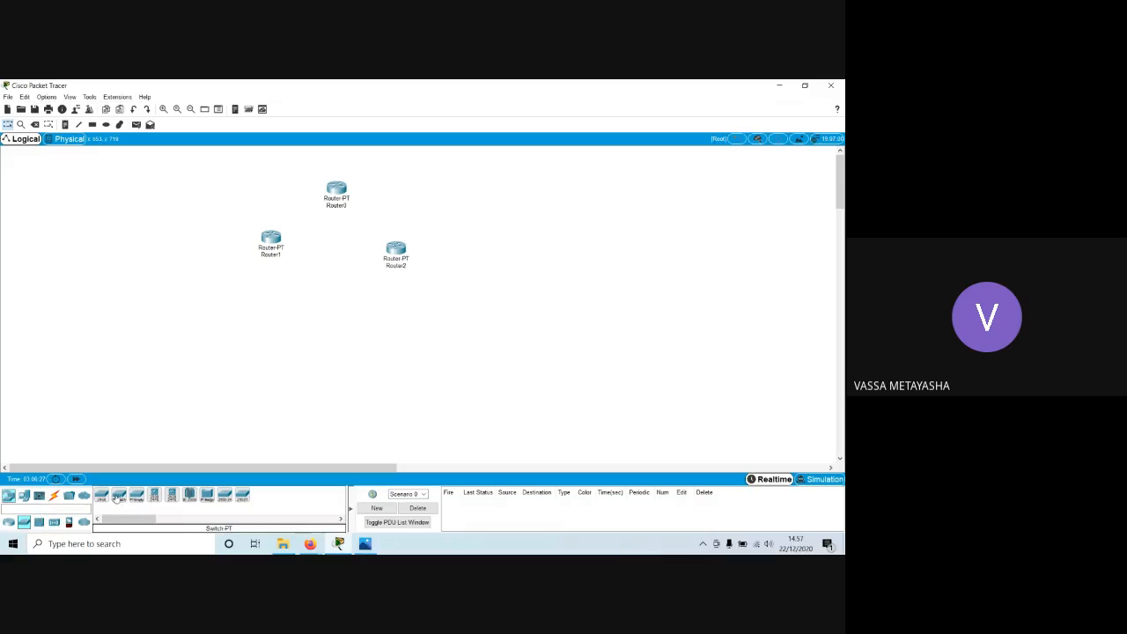
click(217, 293)
click(119, 496)
click(407, 300)
Align the left switch under Router1, level Router2 with Router1, and center Router0 above them.
drag(216, 291, 253, 300)
drag(405, 249, 415, 242)
drag(329, 194, 334, 194)
click(424, 208)
drag(248, 293, 262, 302)
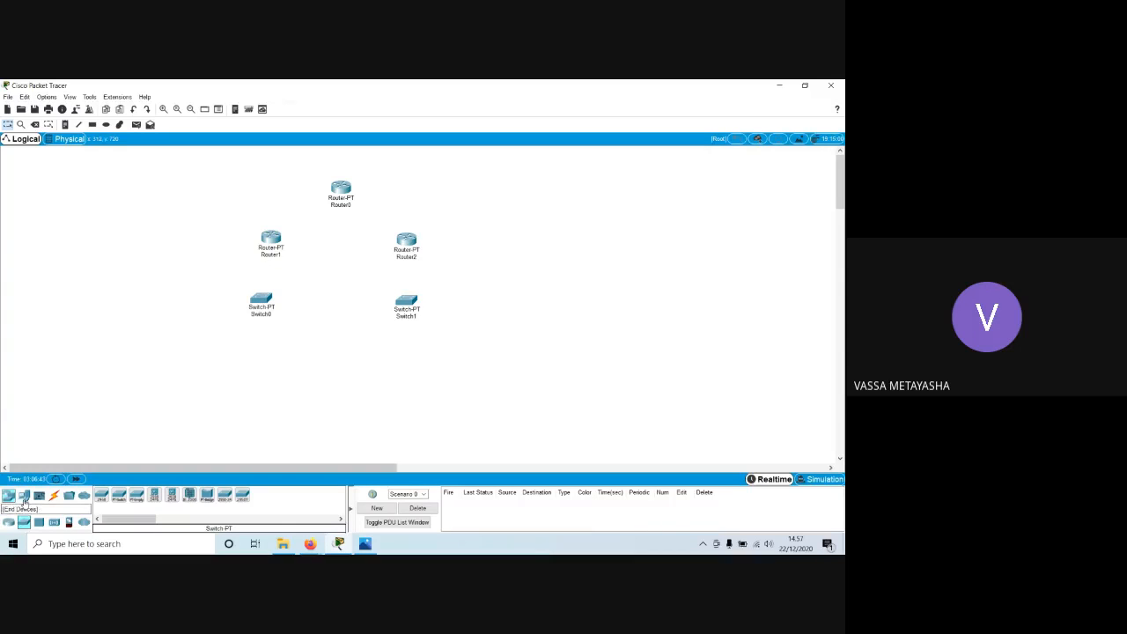
Place two PC-PT end devices side by side below Switch0.
click(24, 496)
click(102, 499)
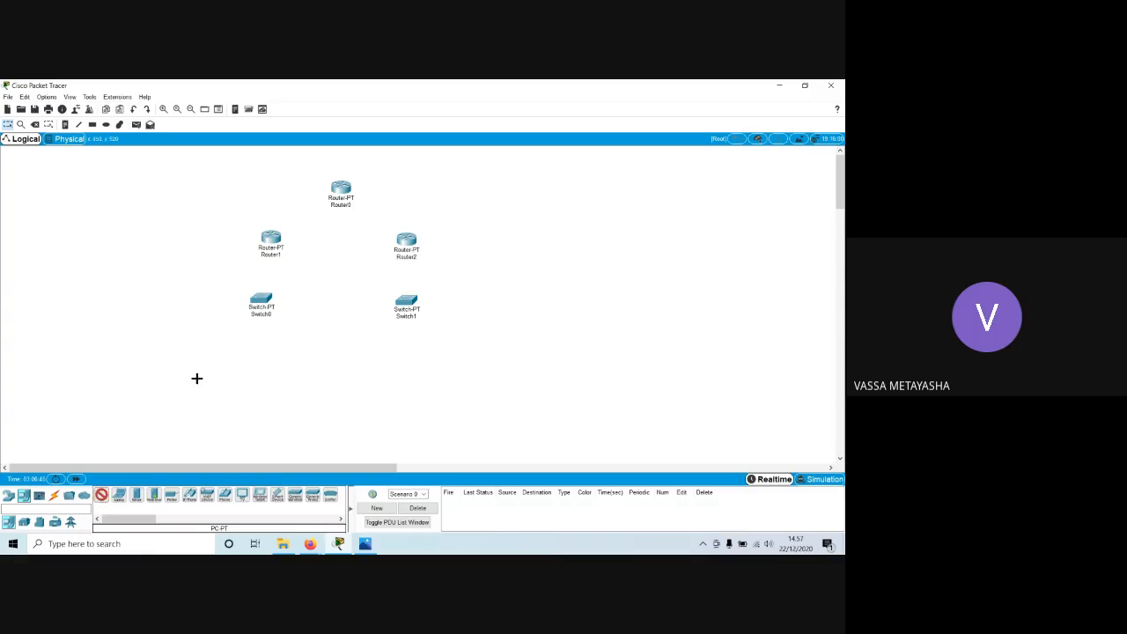
click(230, 345)
click(101, 498)
click(287, 351)
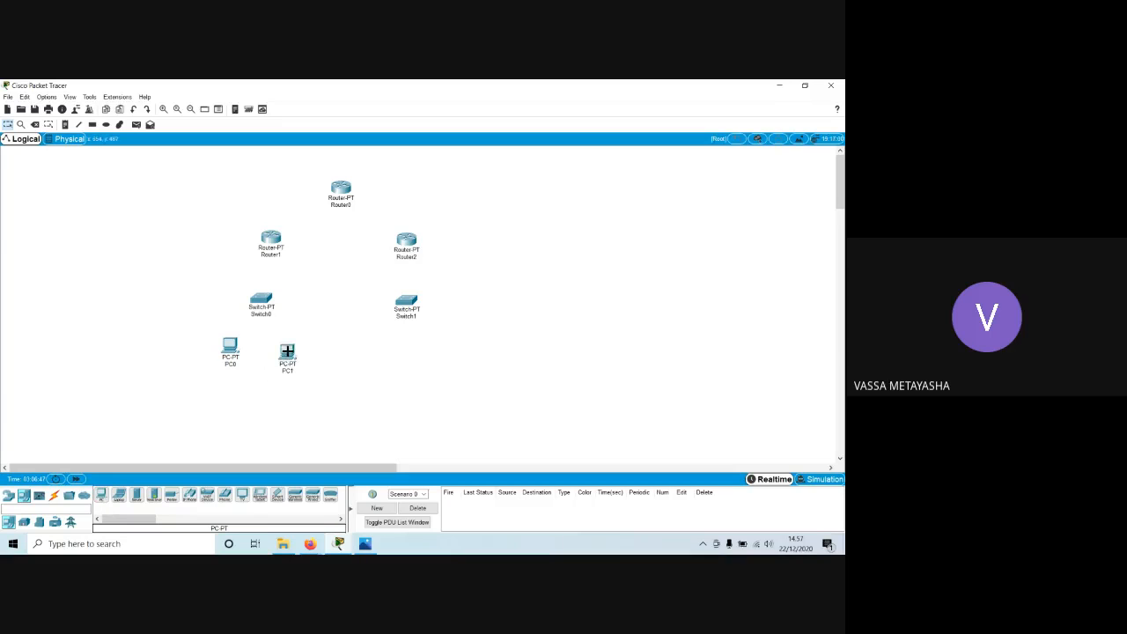
Level PC0 with PC1 and fine-tune the positions of both switches and Router2 to make the layout symmetrical.
drag(287, 354, 233, 357)
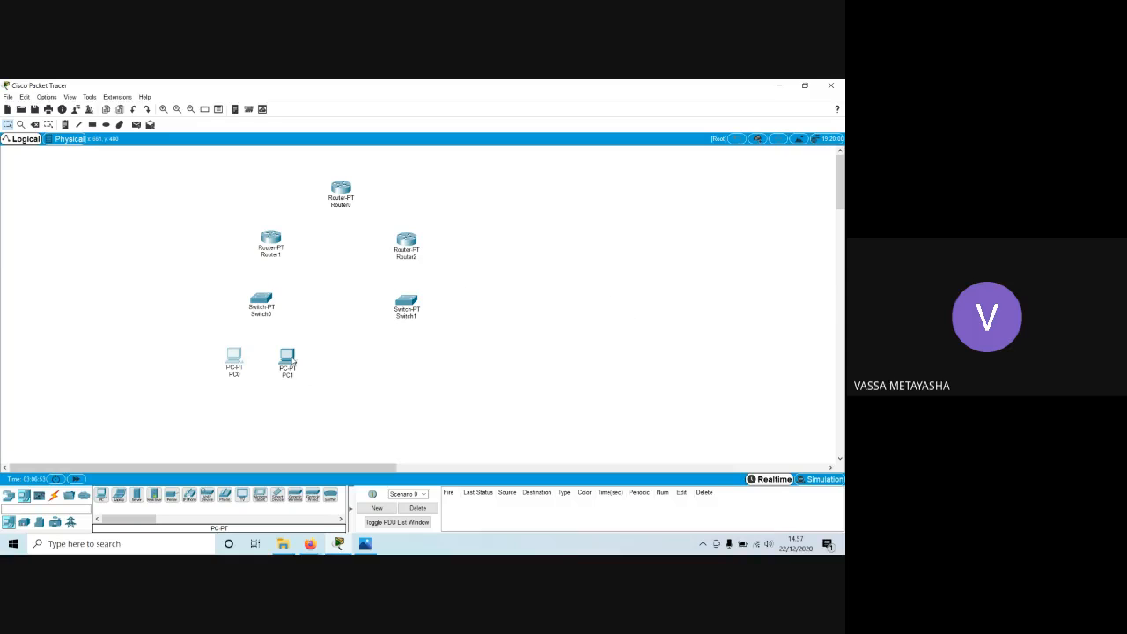
mouse_move(294, 361)
drag(265, 306, 269, 303)
drag(402, 302, 417, 300)
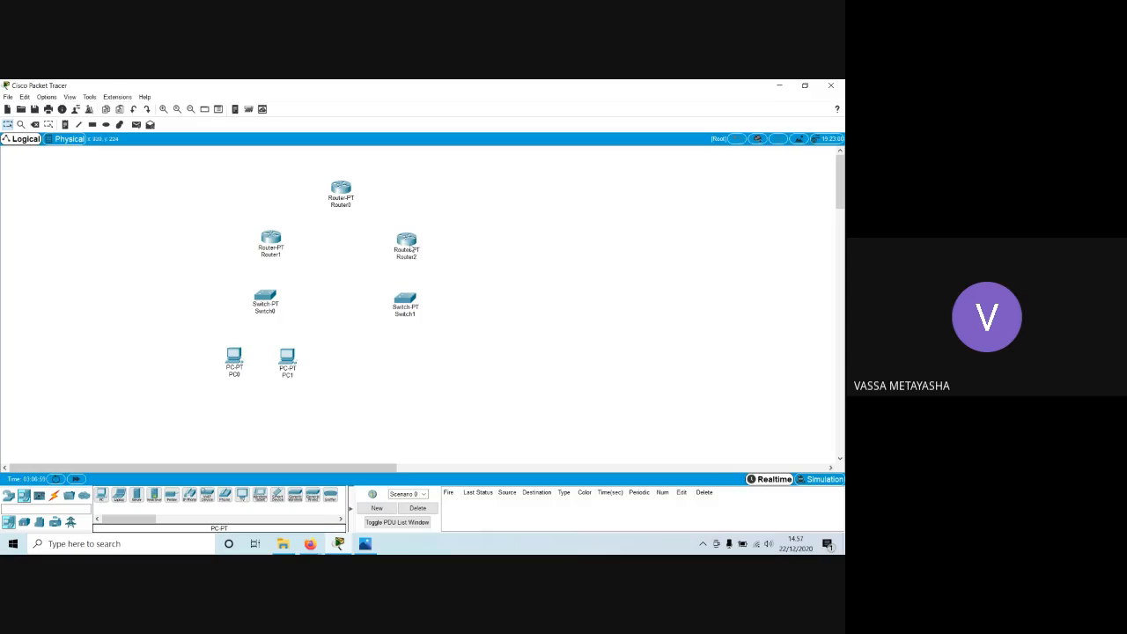
drag(418, 244, 420, 240)
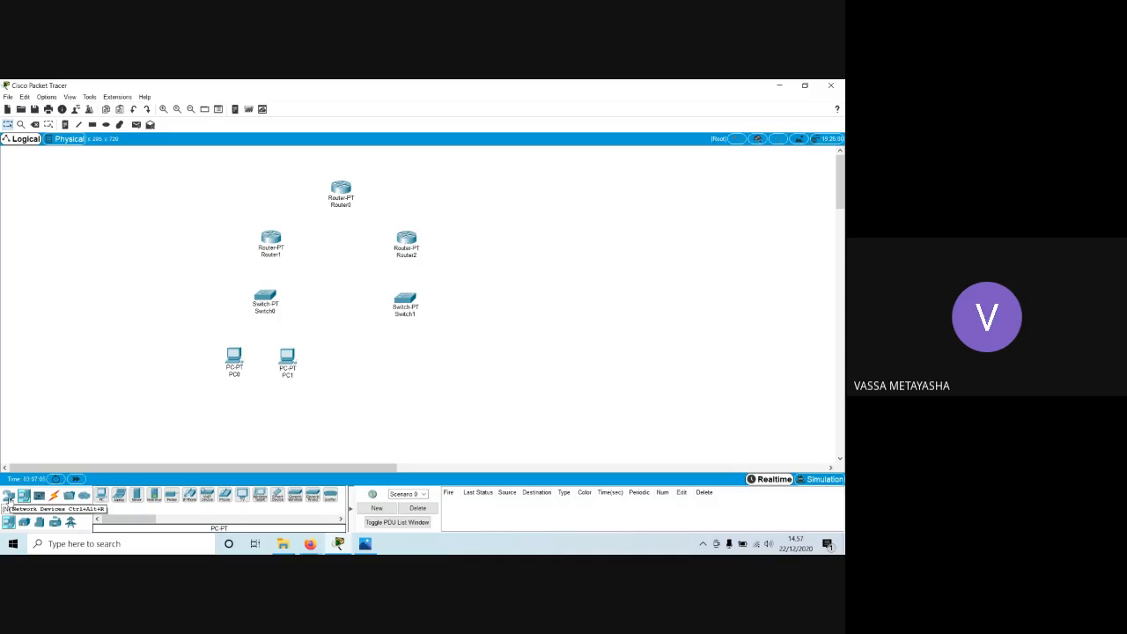
Place a PC-PT and a Server-PT end device side by side below Switch1.
click(9, 498)
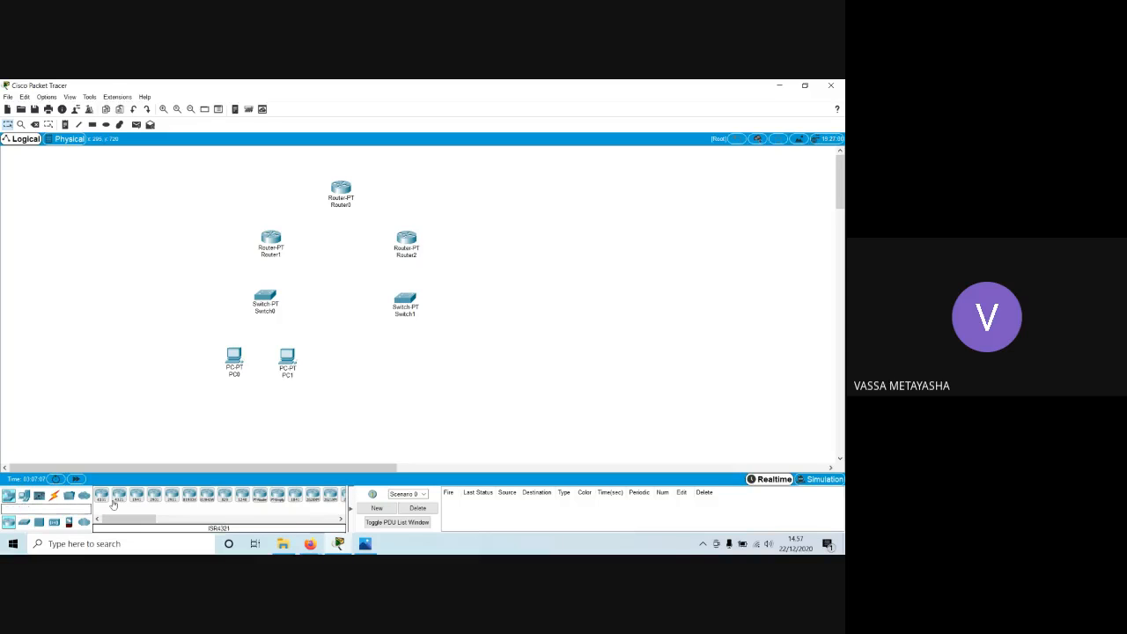
click(25, 496)
click(106, 496)
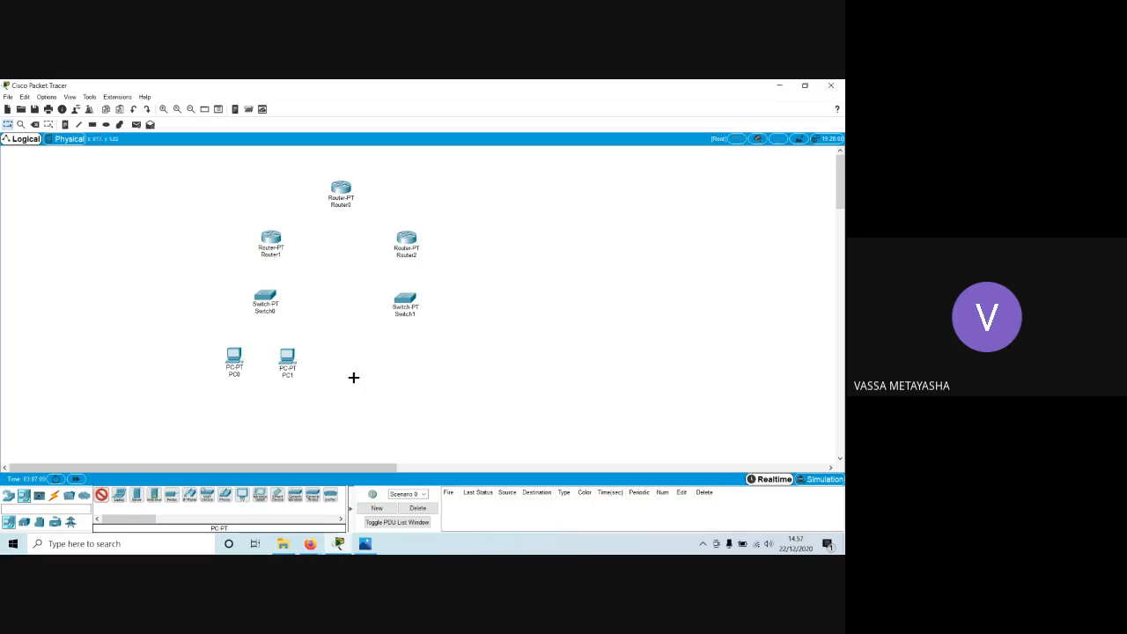
click(395, 353)
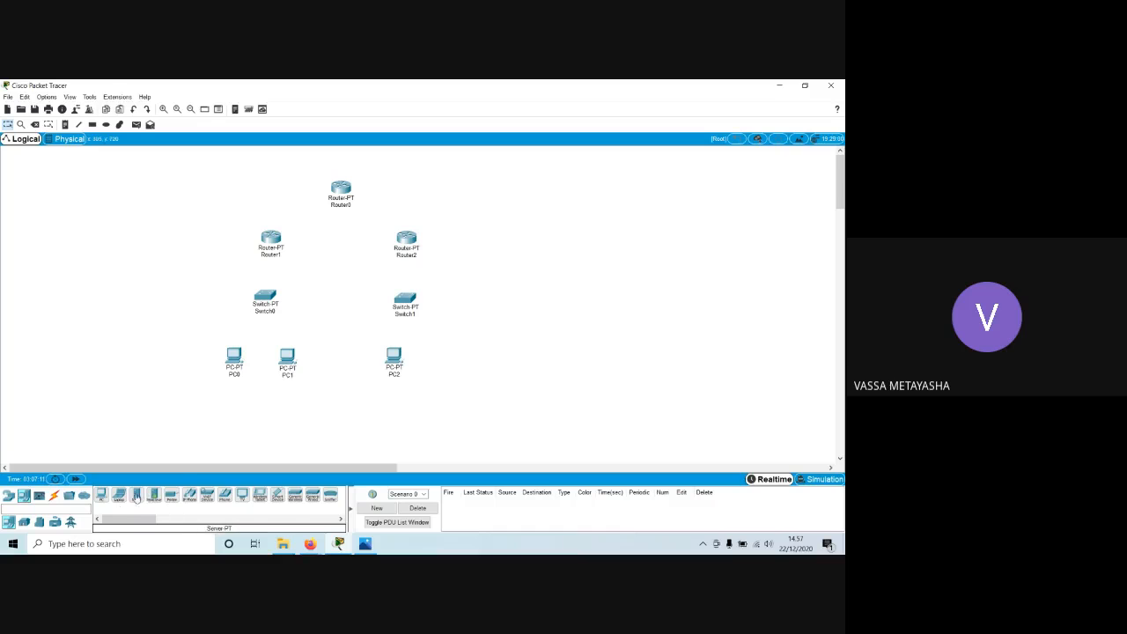
click(137, 495)
click(453, 354)
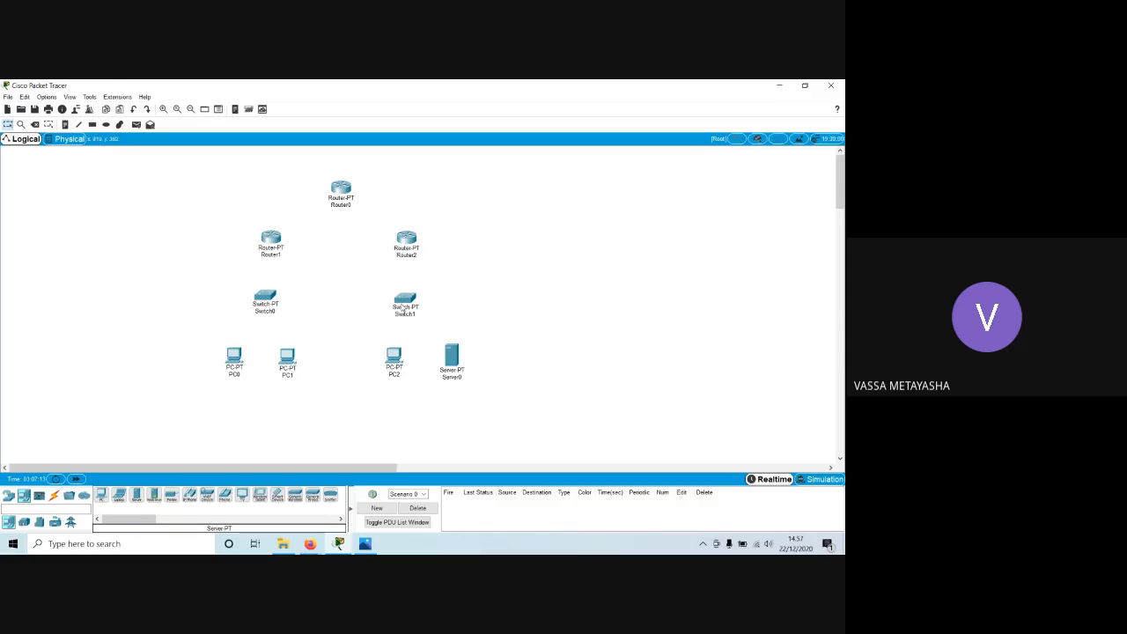
Shift PC2 and Server0 slightly so they sit level and roughly centered below Switch1.
drag(397, 367, 378, 367)
drag(454, 362, 442, 368)
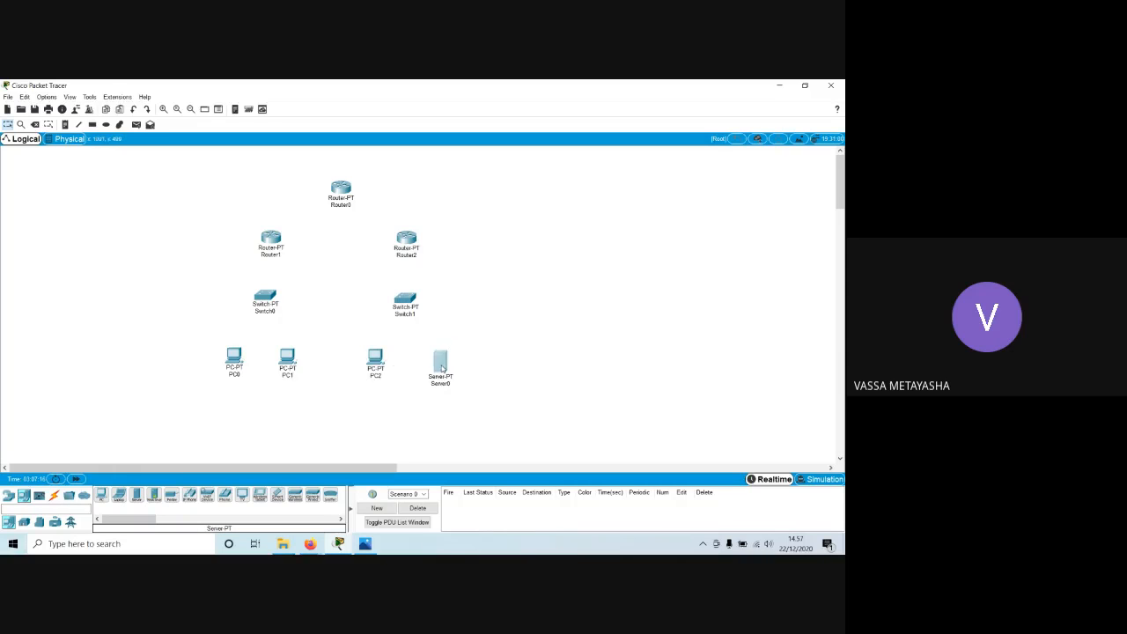
drag(375, 359, 382, 372)
Connect Router0's FastEthernet0/0 to Router1's FastEthernet0/0 with a Copper Cross-Over cable.
click(53, 499)
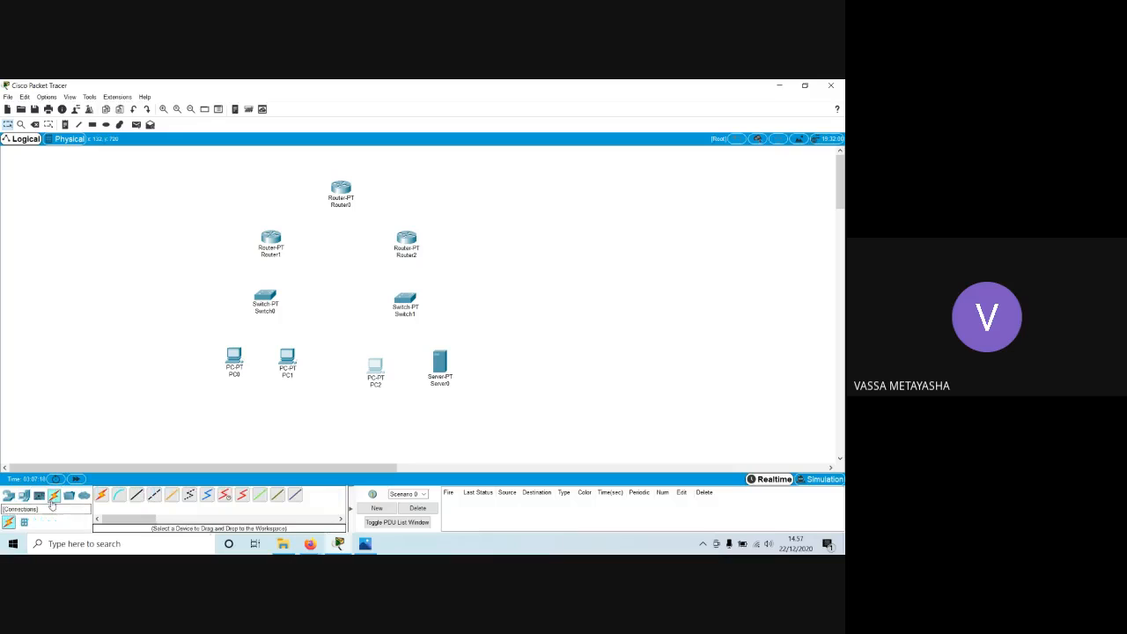
click(155, 497)
click(340, 187)
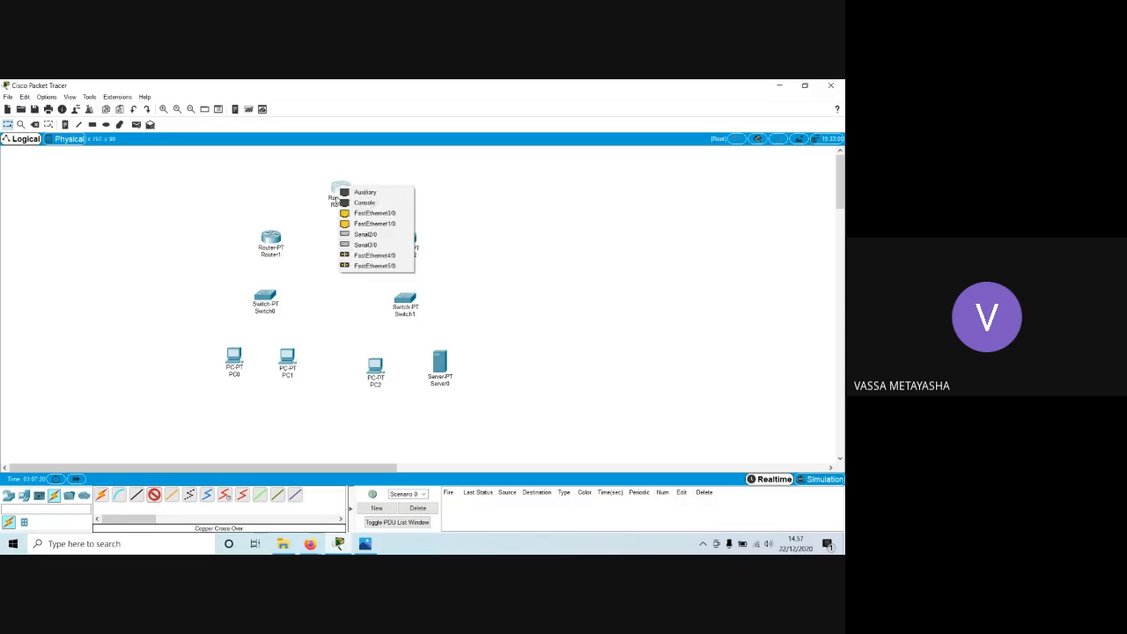
click(350, 217)
click(266, 236)
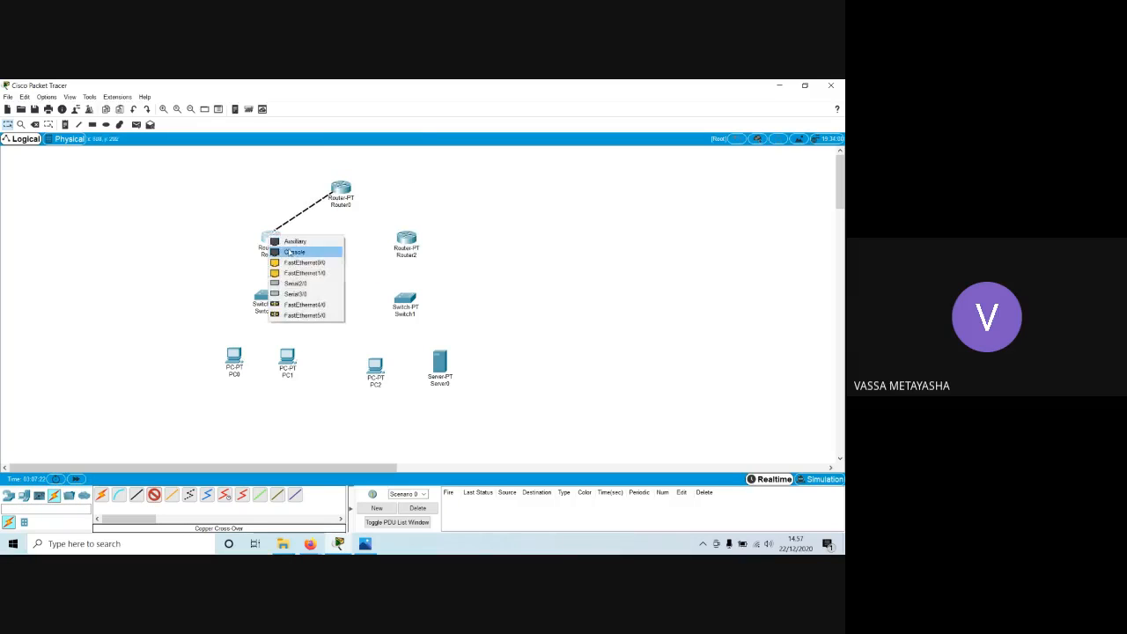
click(278, 263)
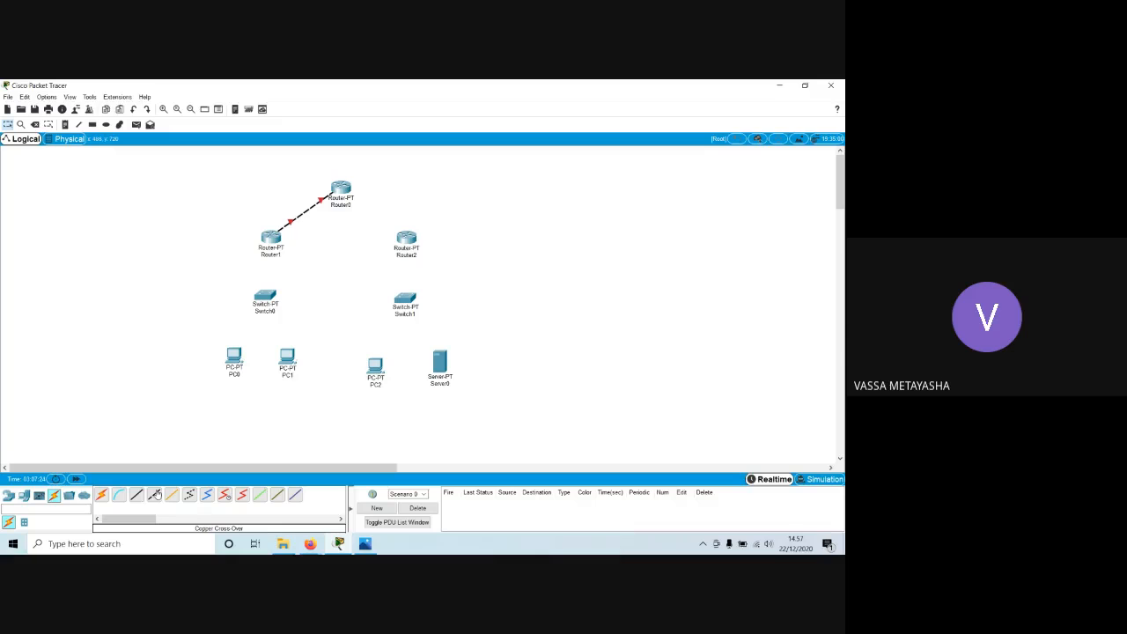
Check the manual's topology figure and link Router0 to Router2 with a Copper Cross-Over cable between FastEthernet ports.
click(155, 495)
mouse_move(310, 544)
click(288, 522)
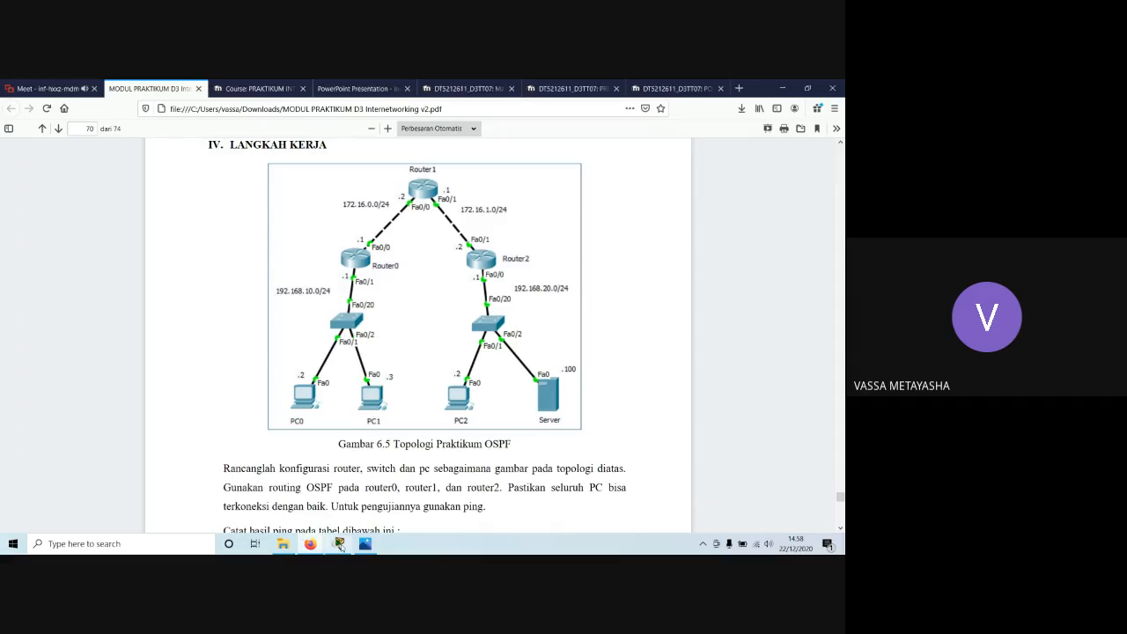
click(339, 544)
click(342, 187)
click(359, 216)
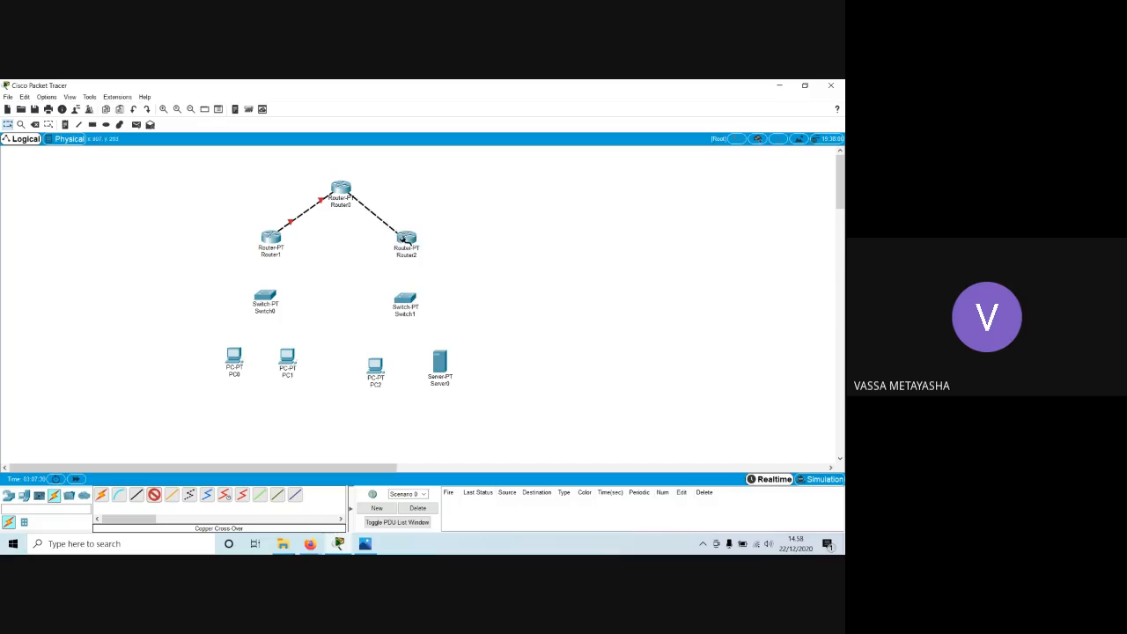
click(406, 236)
click(419, 258)
Connect Router1 to Switch0's FastEthernet0/1 with a Copper Straight-Through cable.
click(137, 495)
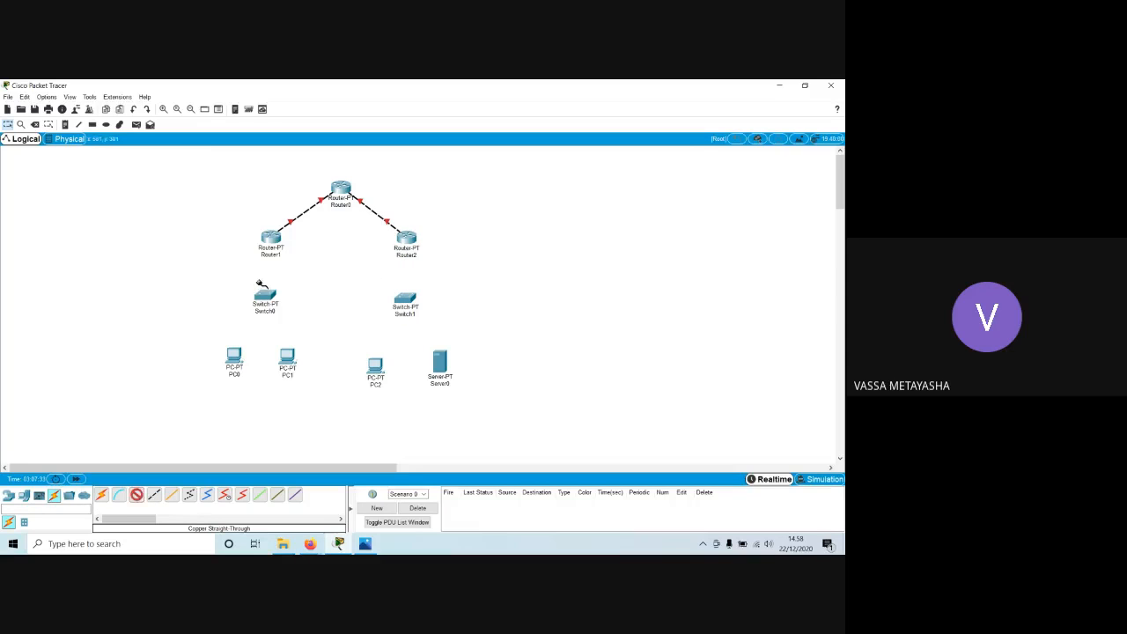
click(270, 237)
click(275, 263)
click(264, 300)
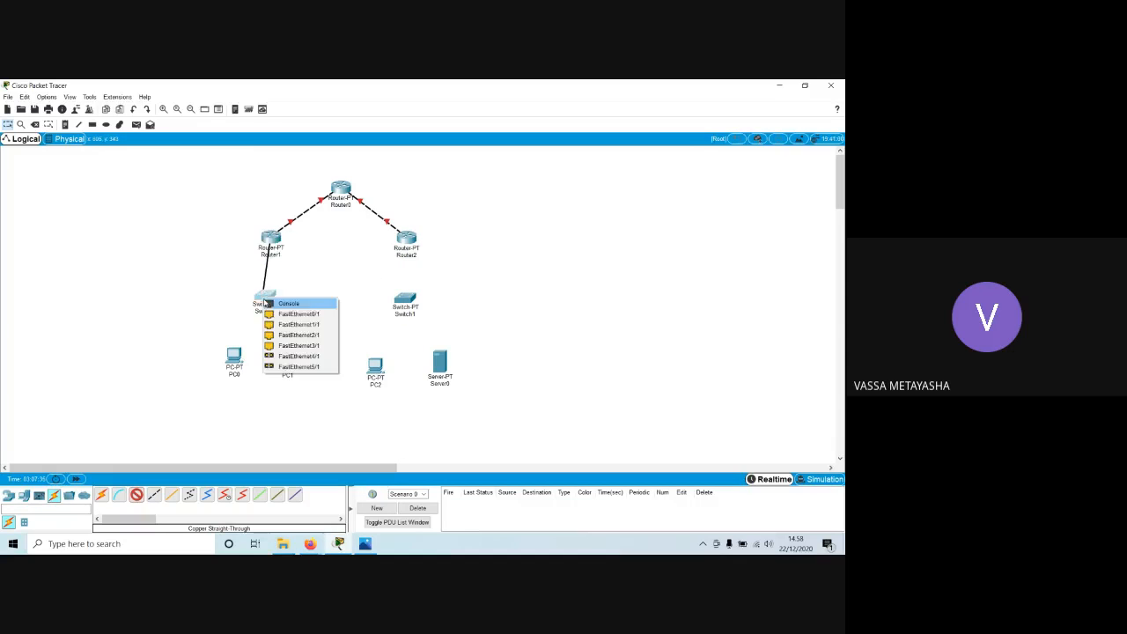
click(274, 317)
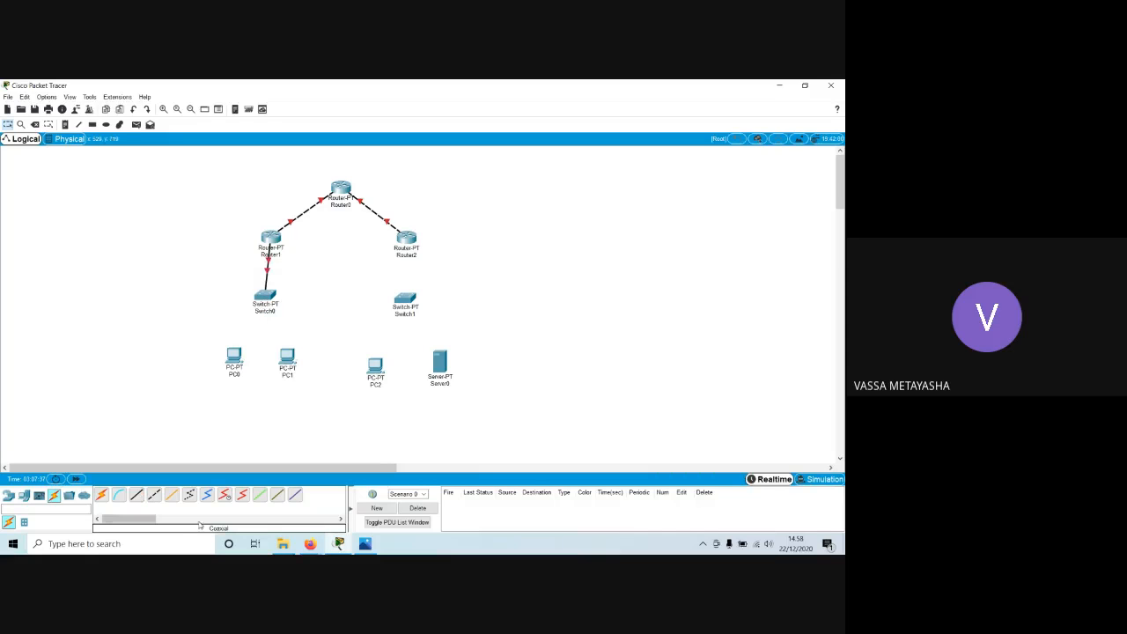
Check the link ports in the manual's figure and connect Router2 to Switch1's FastEthernet0/1 with a Copper Straight-Through cable.
click(311, 544)
click(252, 494)
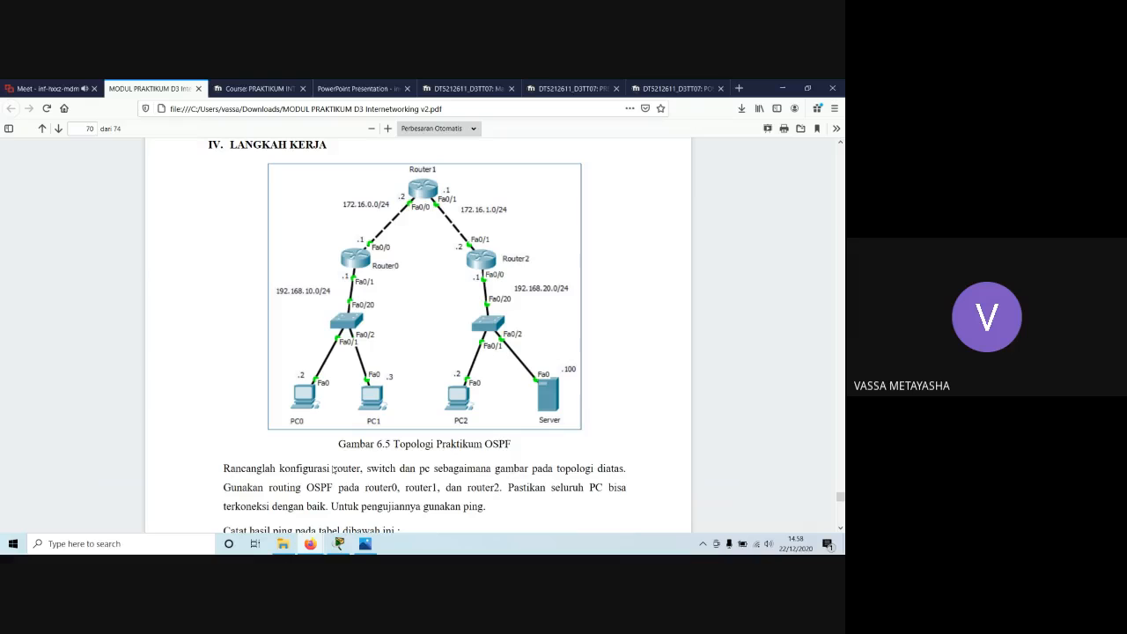
click(339, 544)
click(136, 495)
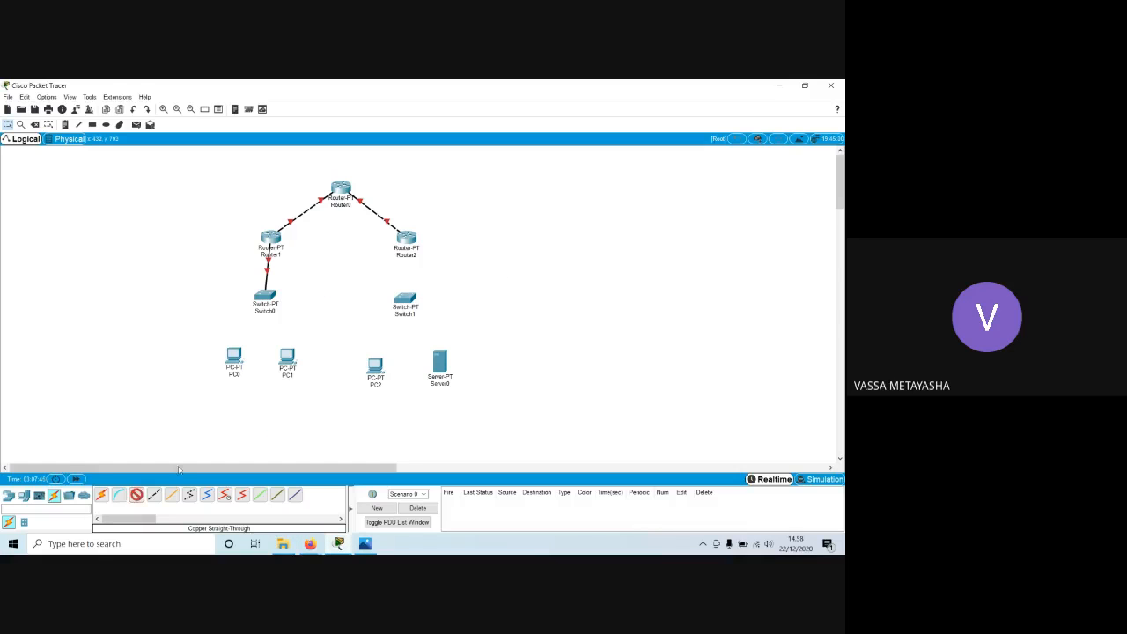
click(412, 239)
click(440, 265)
click(407, 298)
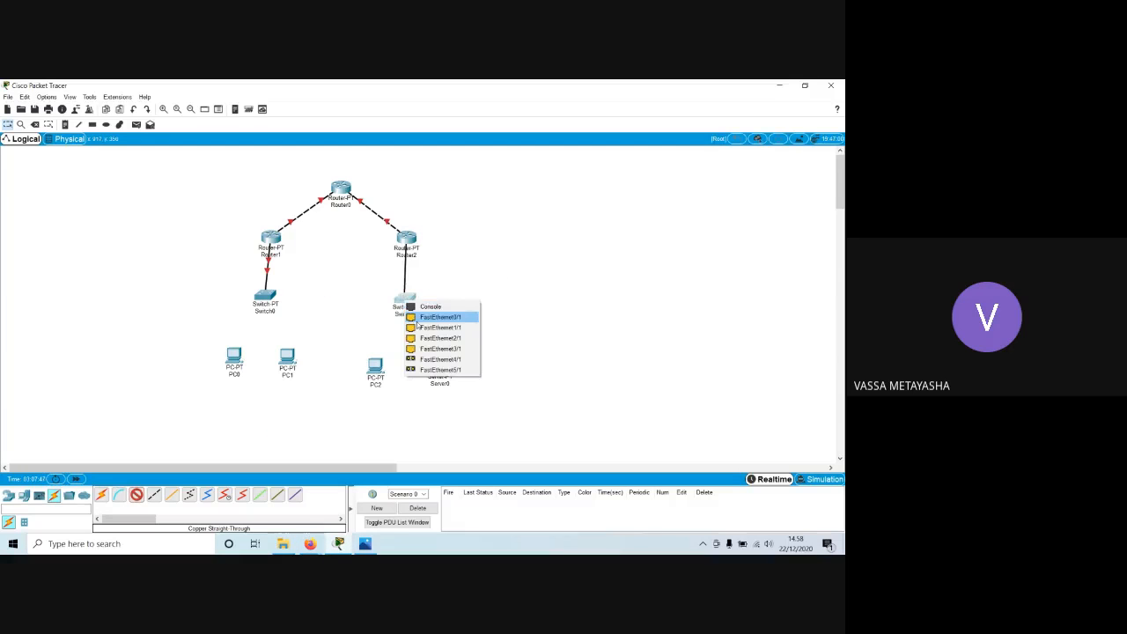
click(419, 318)
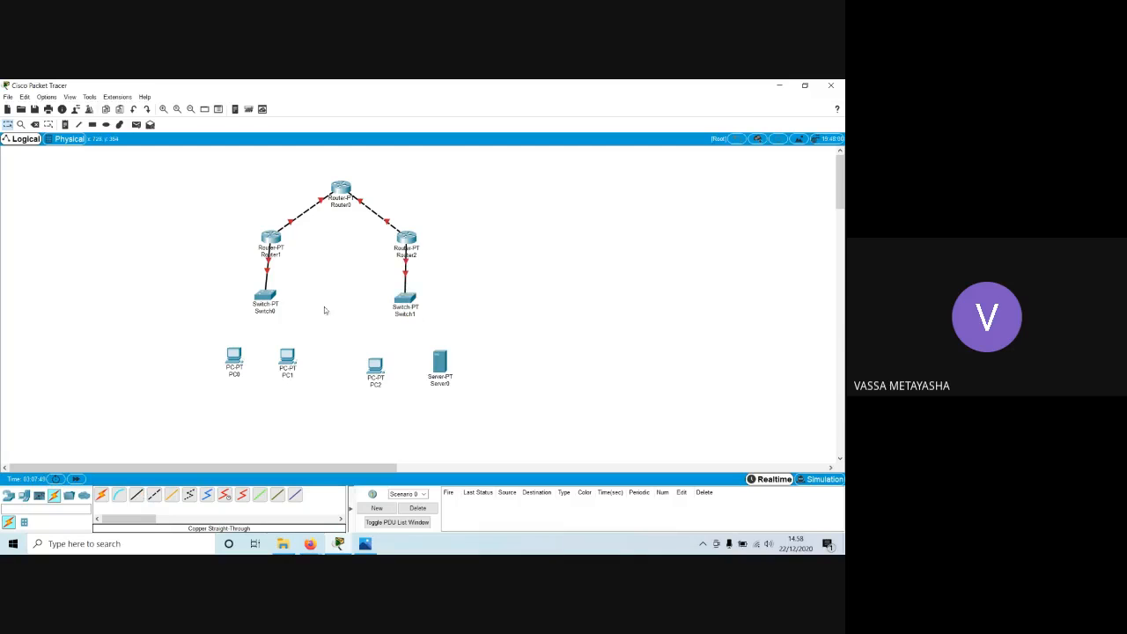
Align both switches beneath their routers and lower PC0 and PC1 to line up with PC2.
drag(266, 298, 271, 298)
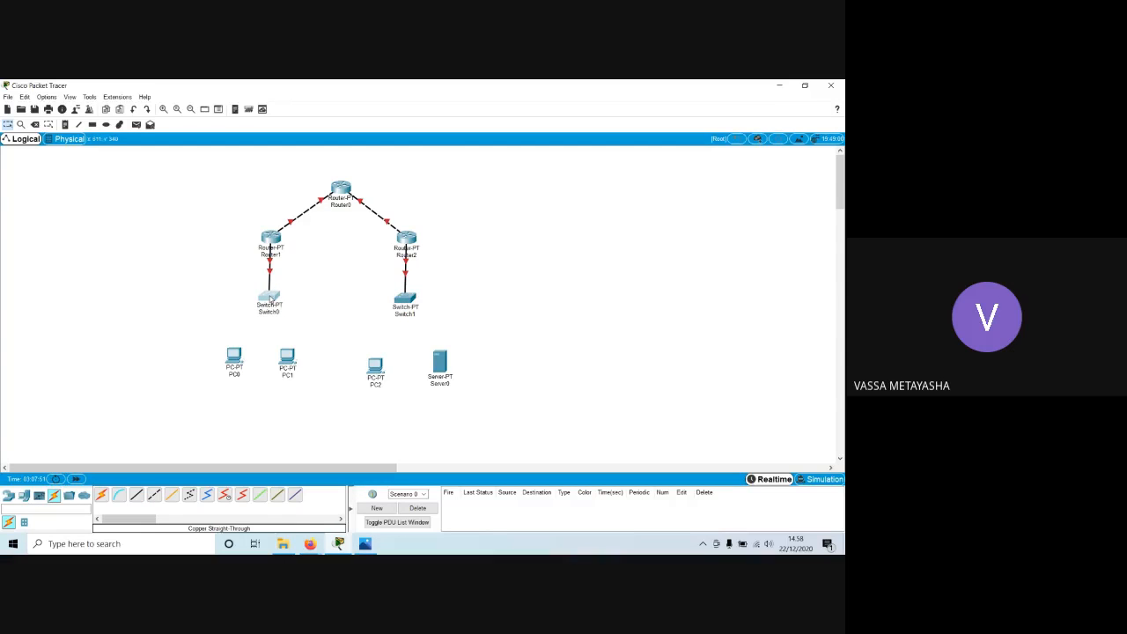
drag(404, 300, 408, 298)
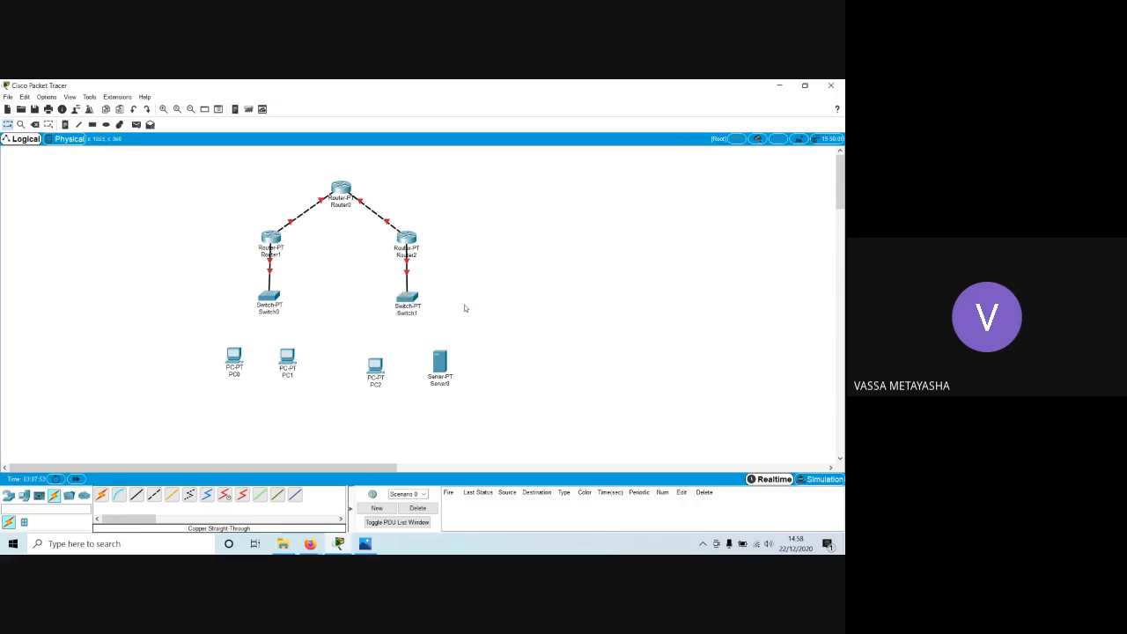
drag(234, 364, 292, 370)
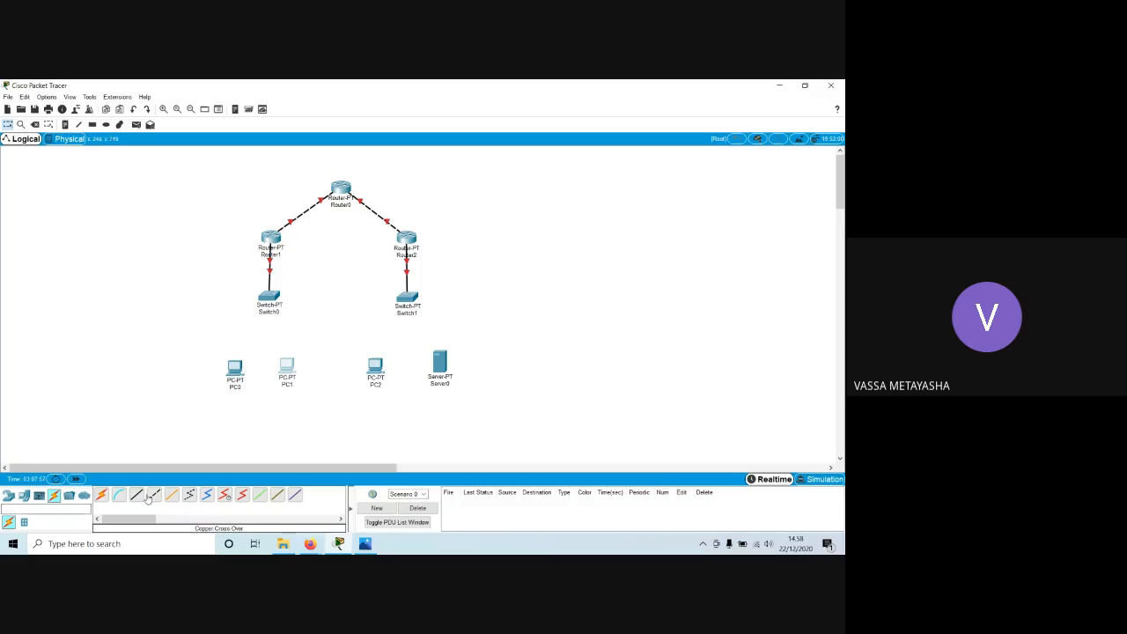
Check the manual's topology figure and connect Switch0's FastEthernet1/1 to PC0 with a Copper Straight-Through cable.
mouse_move(310, 541)
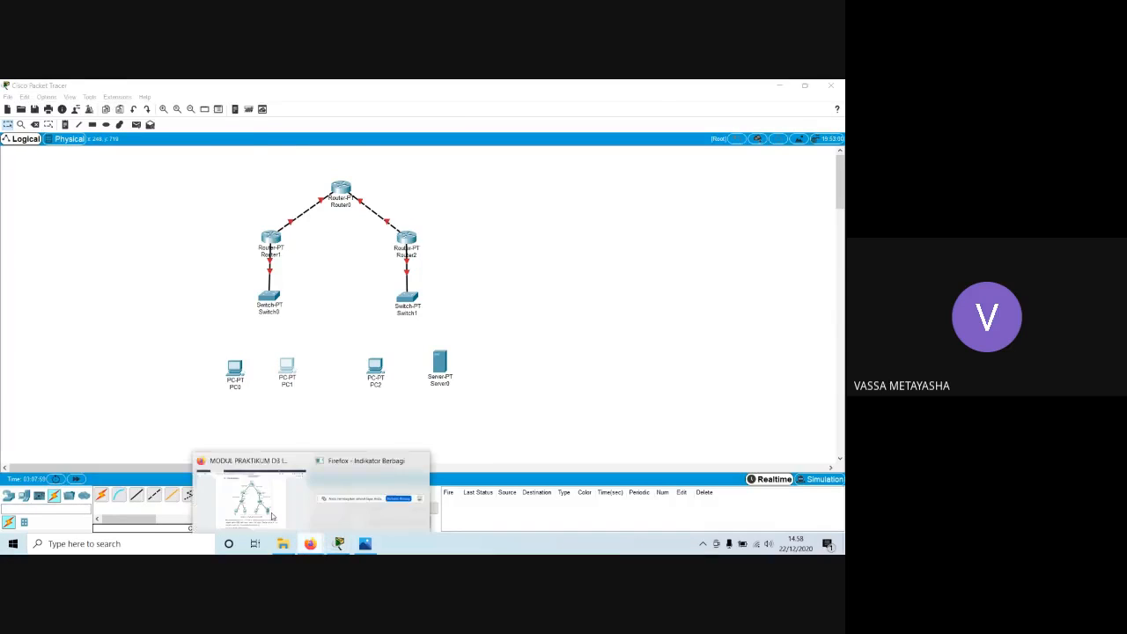
click(248, 506)
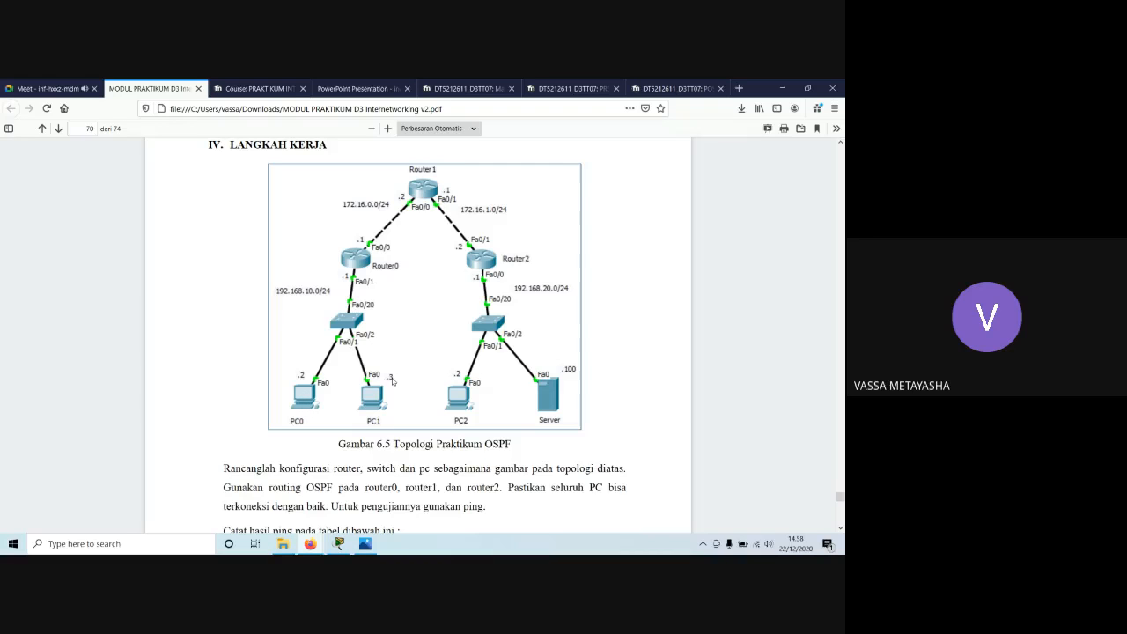
click(339, 543)
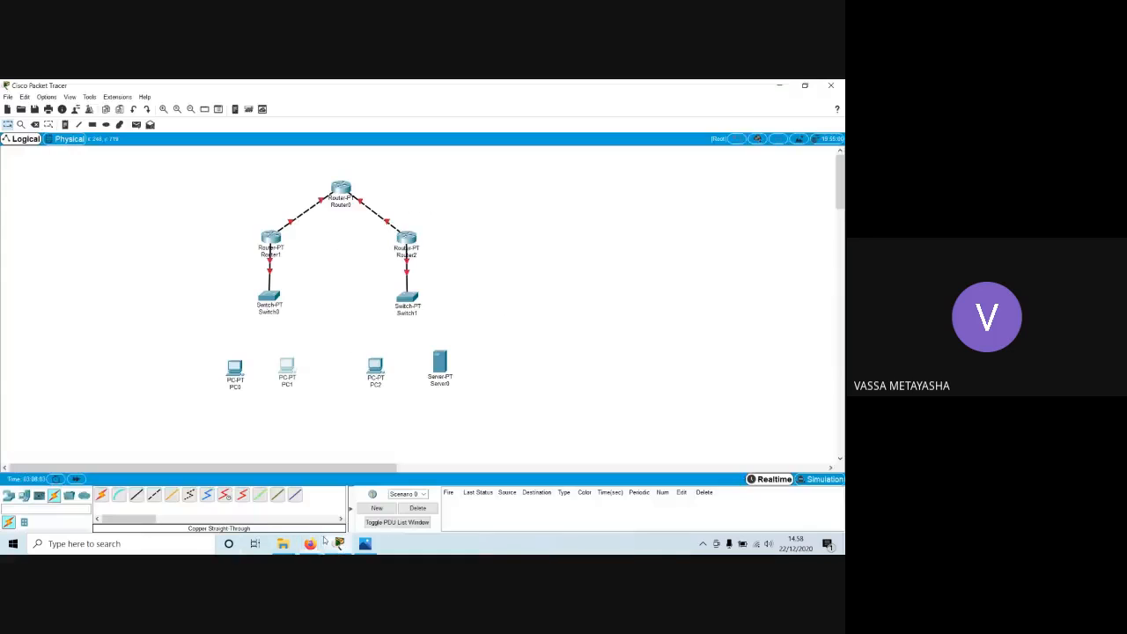
click(270, 303)
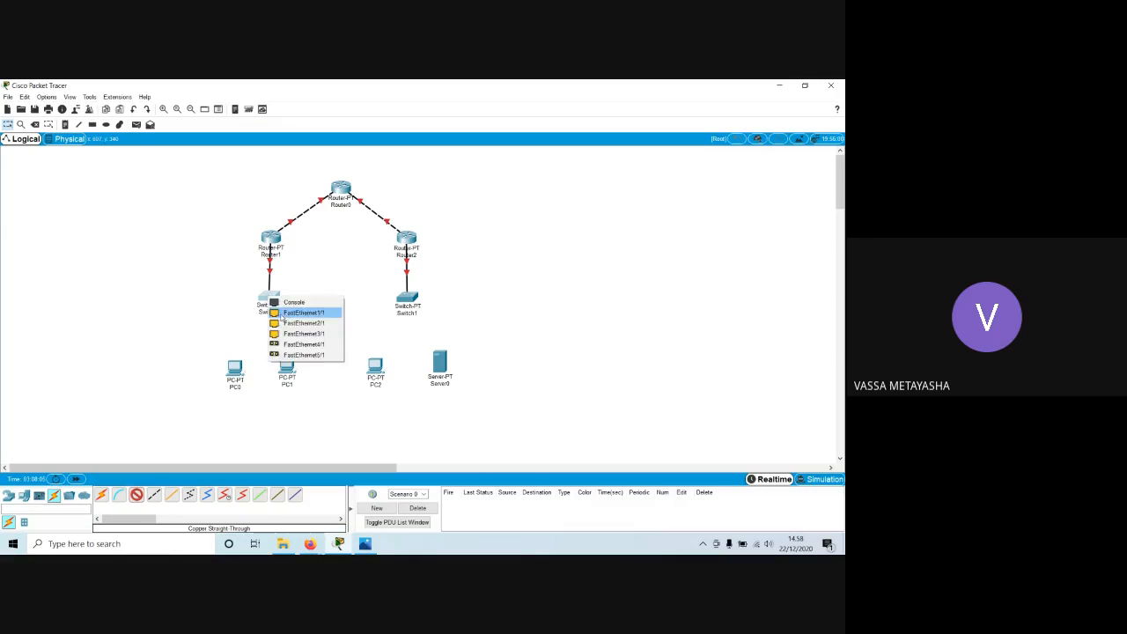
click(284, 316)
click(236, 363)
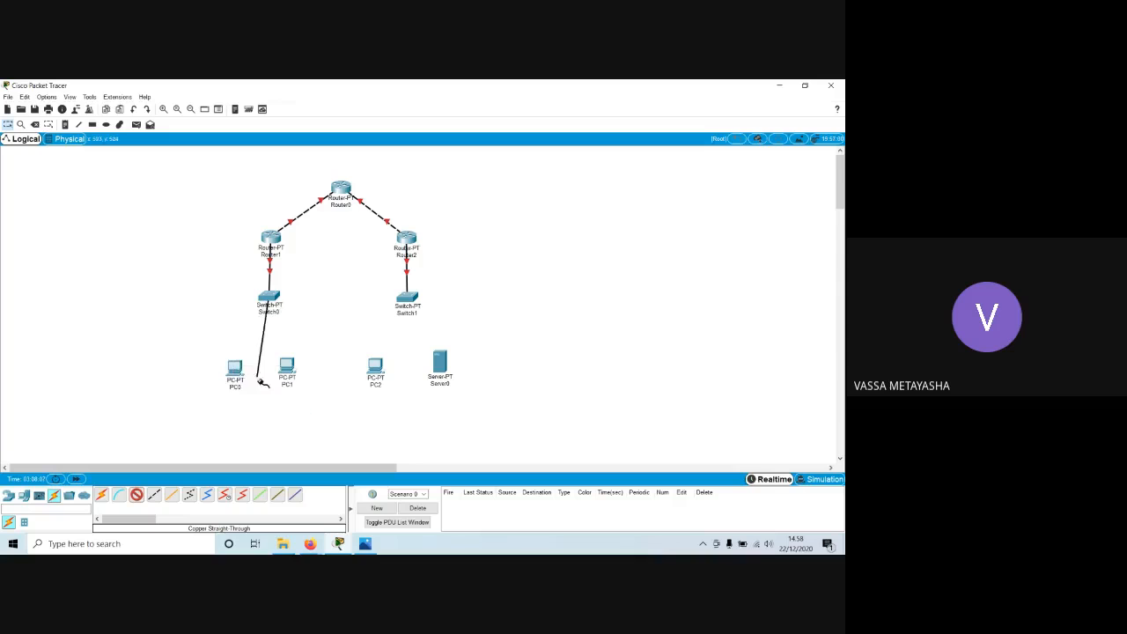
click(244, 382)
click(270, 423)
click(270, 299)
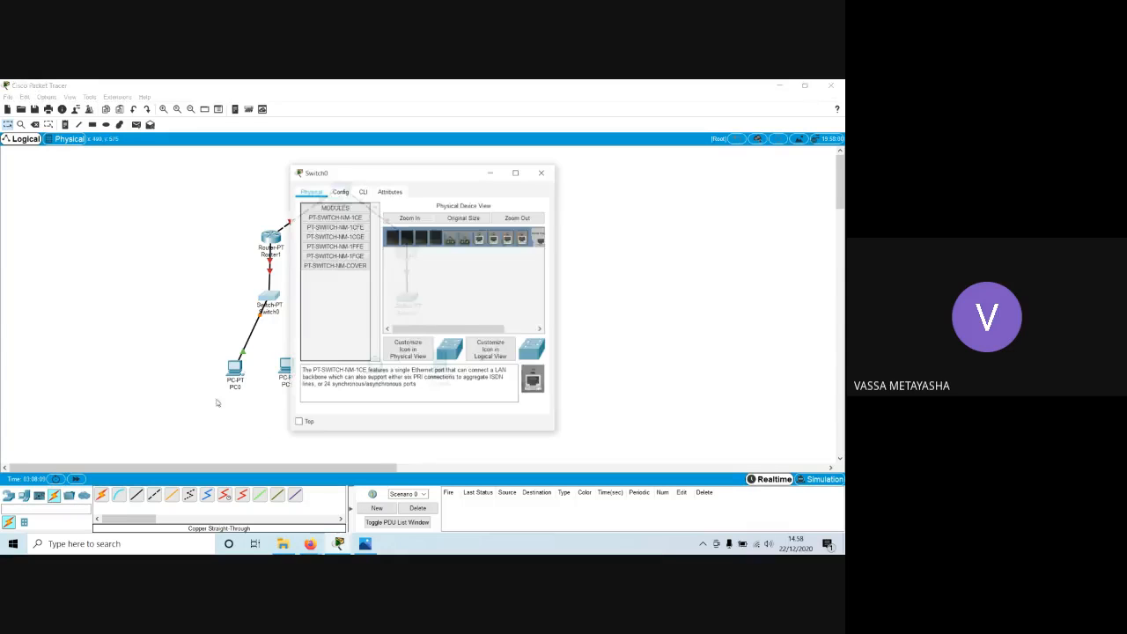
click(540, 172)
Connect Switch0 to PC1's FastEthernet0 with a Copper Straight-Through cable.
click(137, 495)
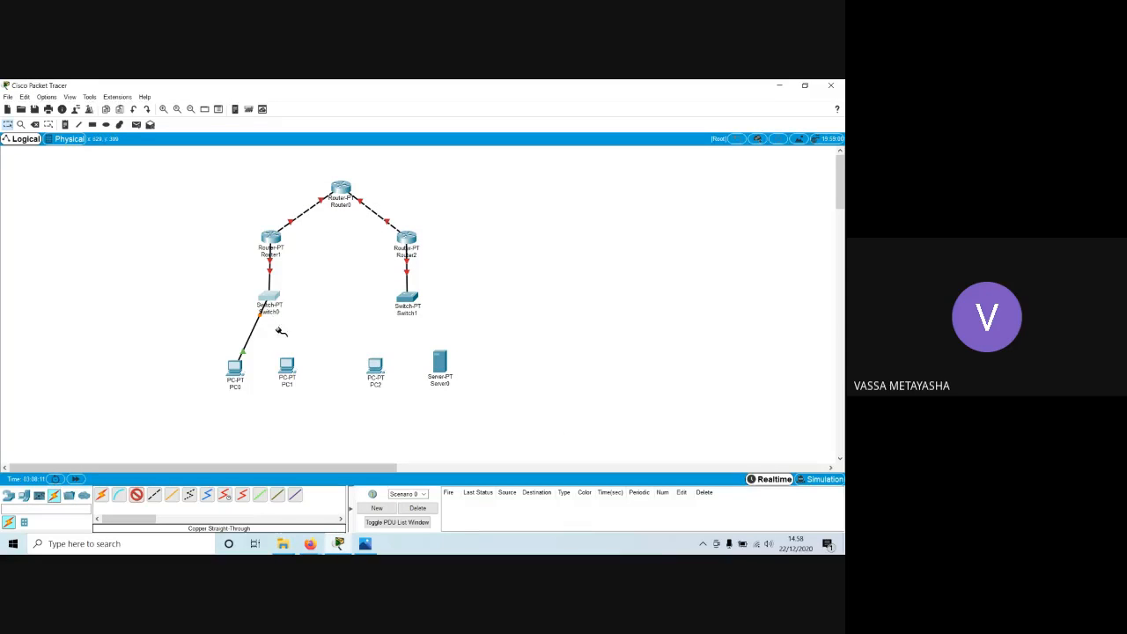
click(272, 300)
click(291, 309)
click(286, 368)
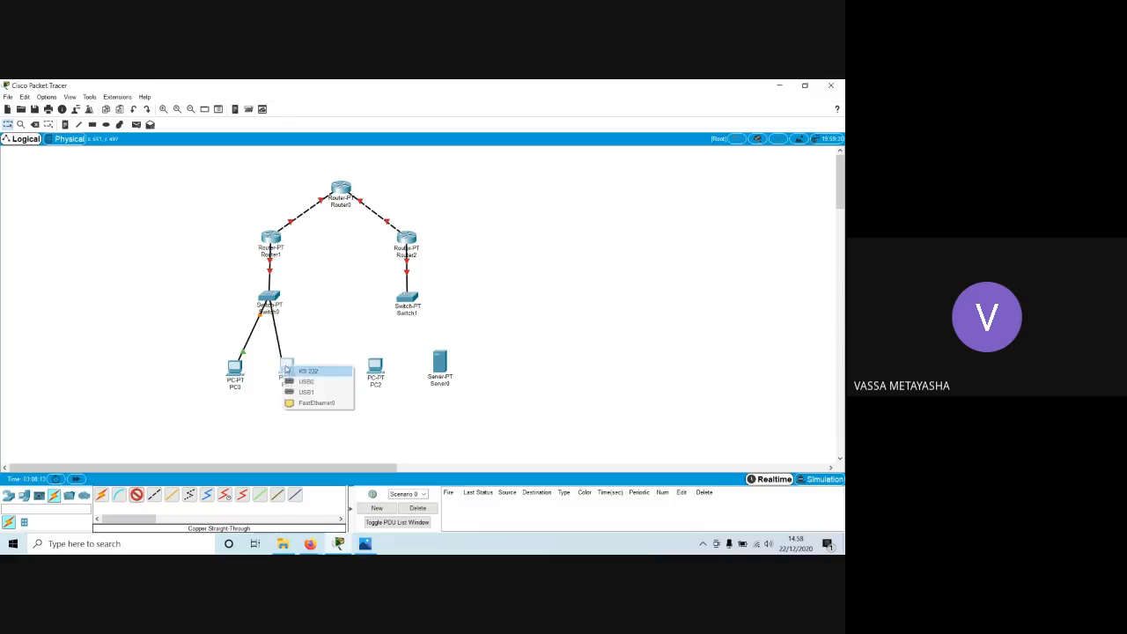
click(314, 403)
Connect Switch1's FastEthernet1/1 to PC2 with a Copper Straight-Through cable.
click(408, 300)
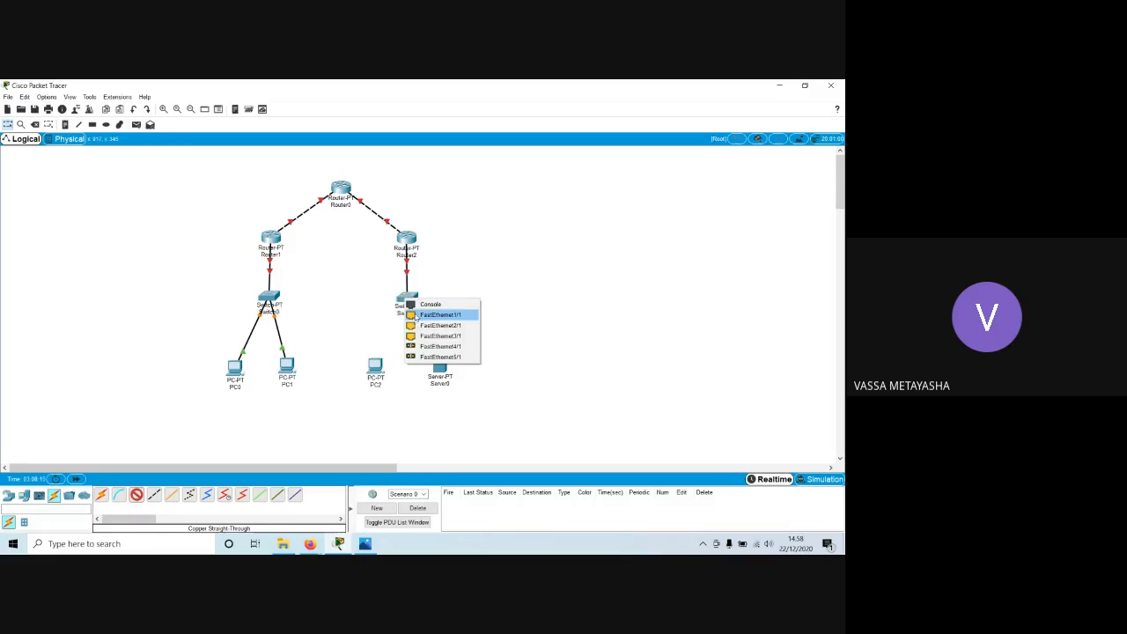
click(421, 319)
click(375, 364)
click(391, 401)
Connect Switch1 to Server0's FastEthernet0 with a Copper Straight-Through cable.
click(137, 495)
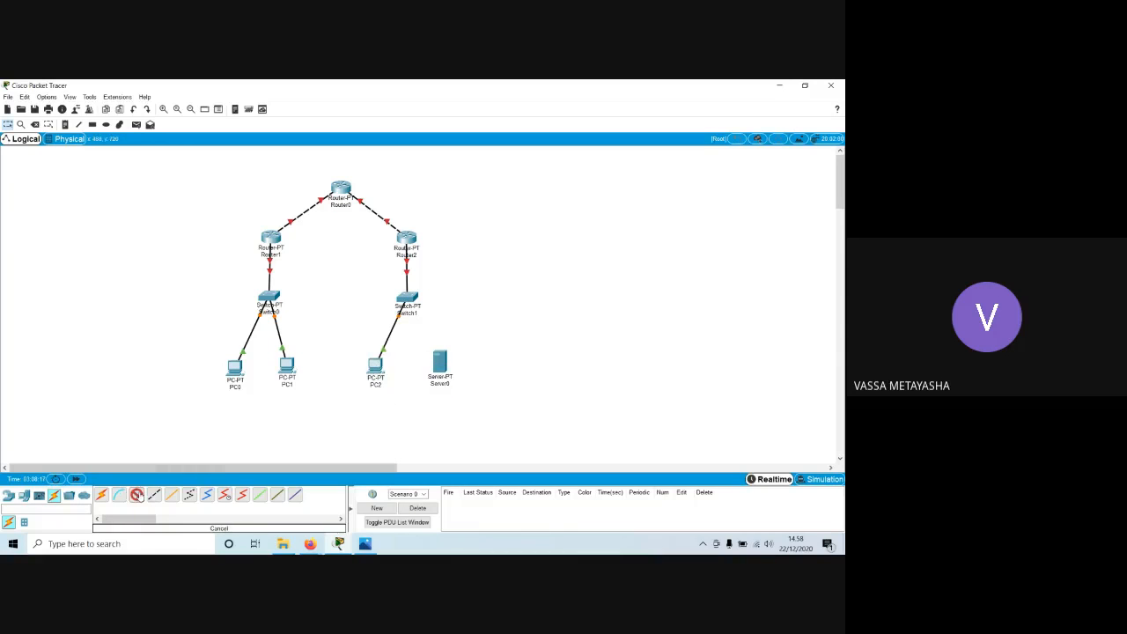
click(407, 300)
click(421, 331)
click(435, 357)
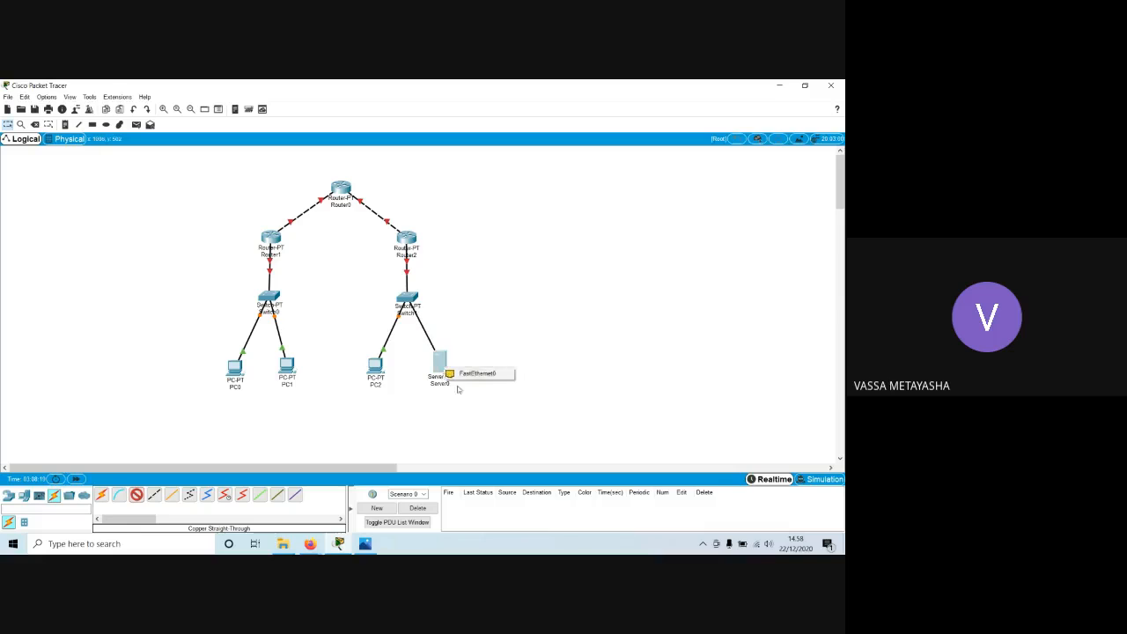
click(461, 376)
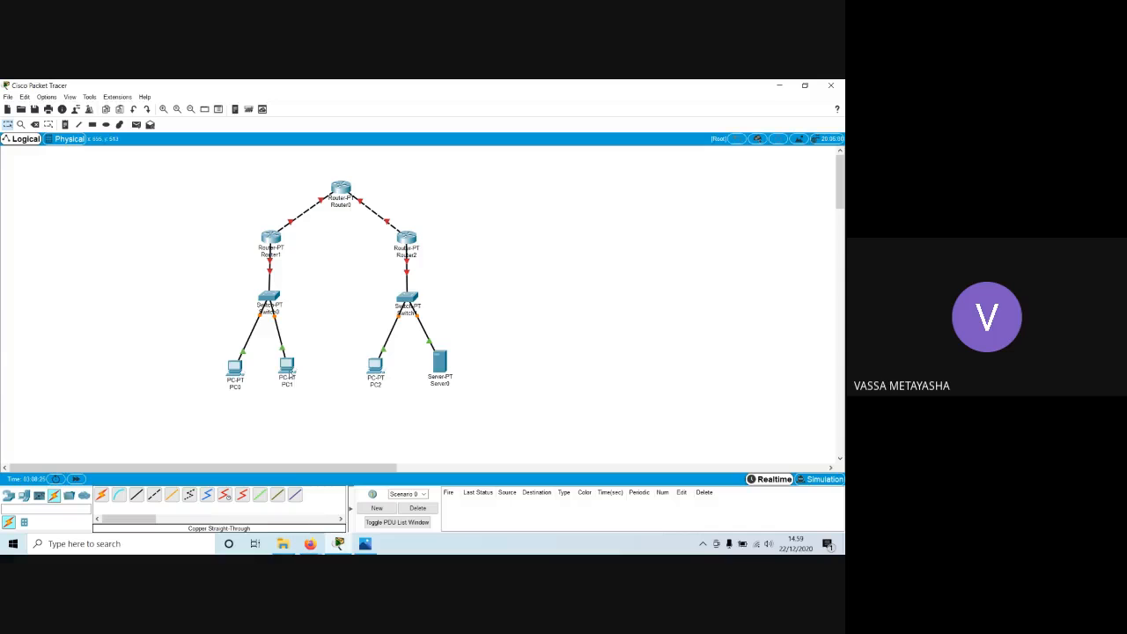
Lower PC1 slightly to level it with PC0 and review the manual's topology figure in Firefox.
drag(288, 374, 291, 378)
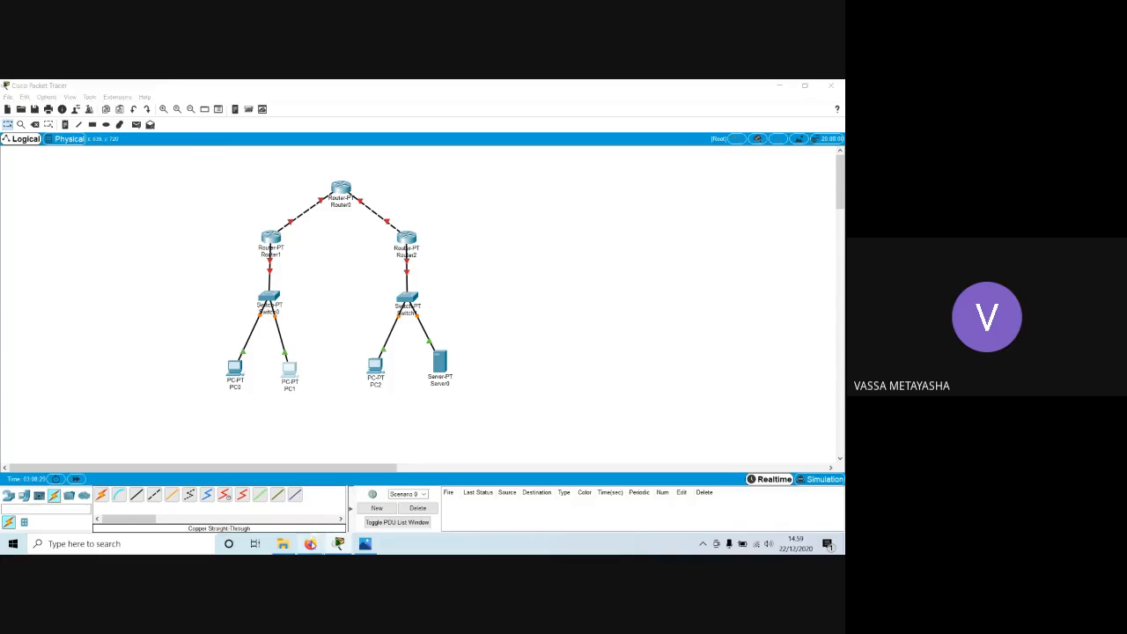
mouse_move(310, 543)
click(271, 509)
scroll(296, 459, down, 1)
scroll(395, 224, up, 1)
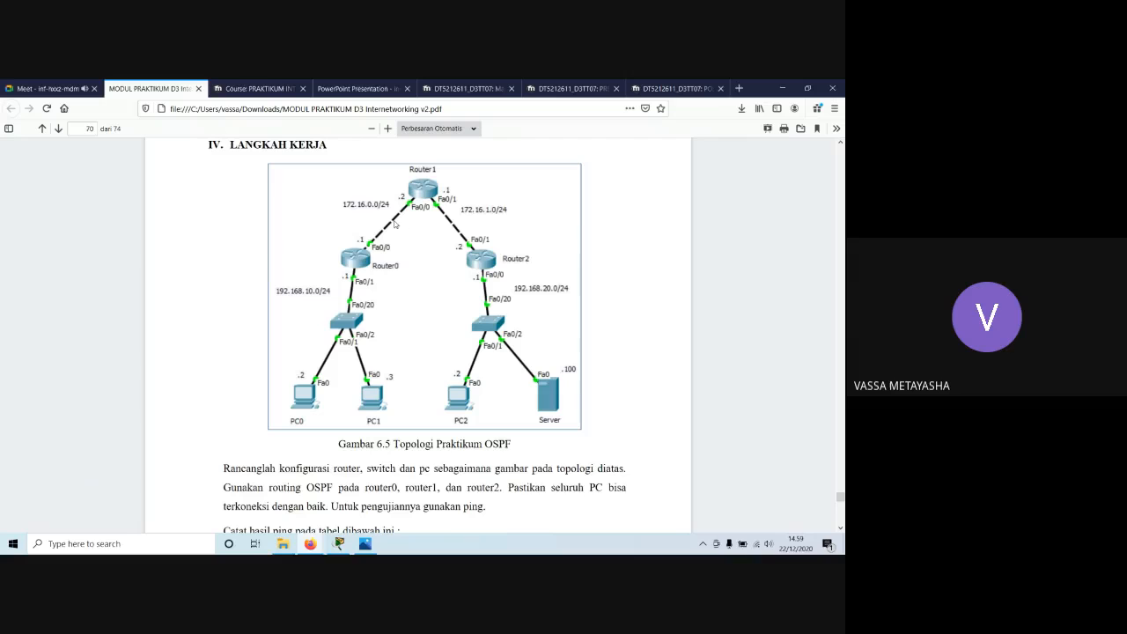
Switch to Packet Tracer, label the Router0–Router1 link with the note 172.16.1.0/24, and check the addressing in the manual's topology figure in Firefox.
click(339, 543)
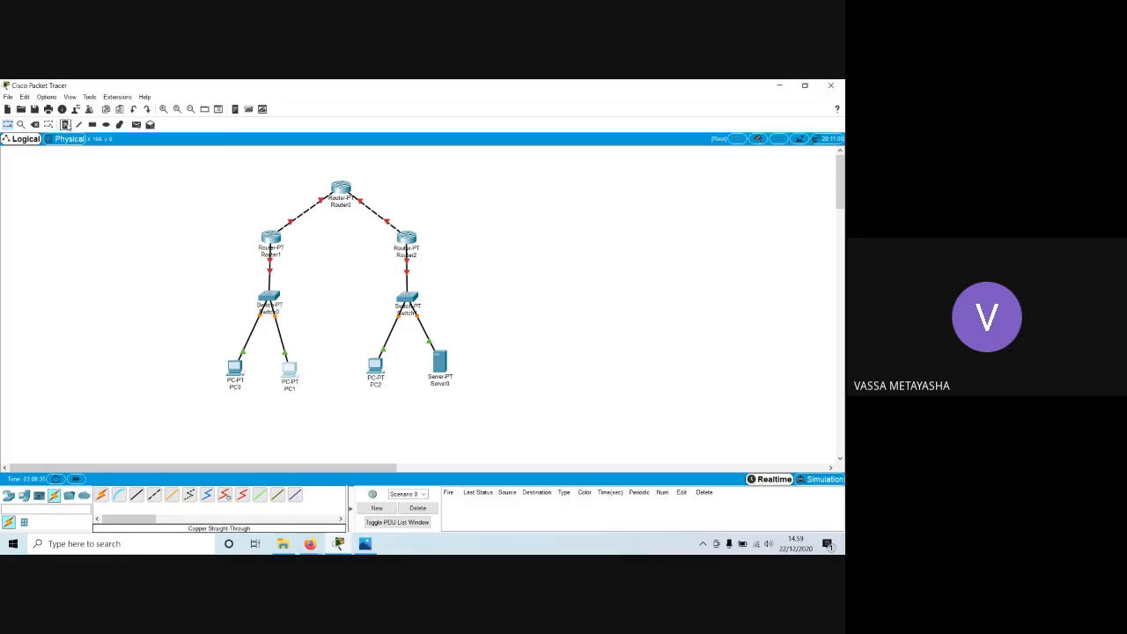
click(261, 191)
text(172.16.1.0/24)
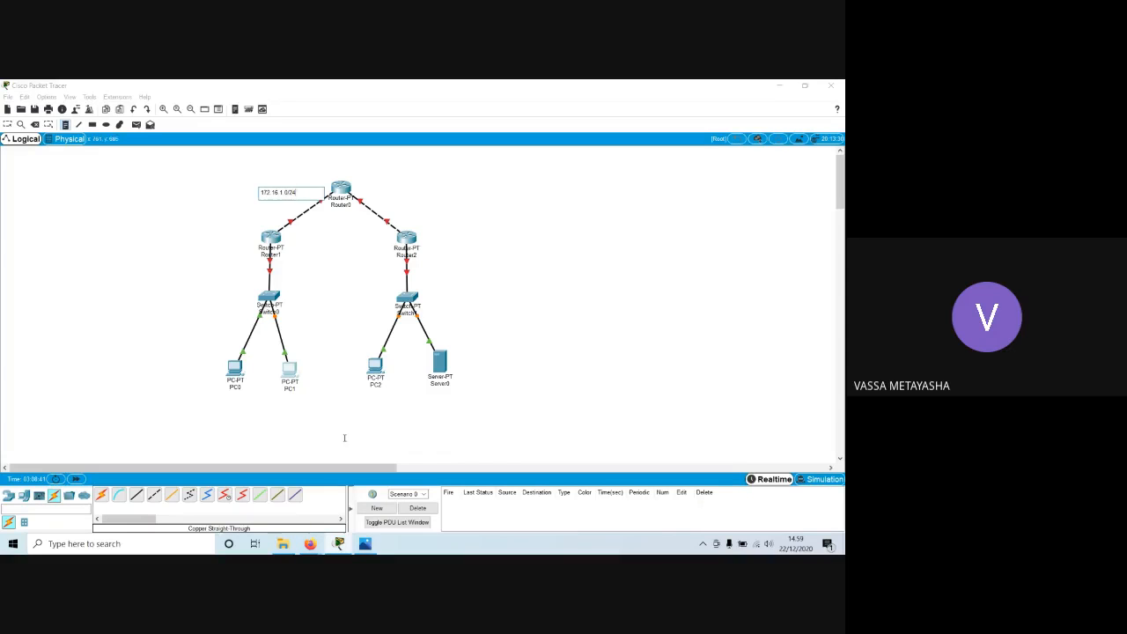
click(310, 543)
click(262, 495)
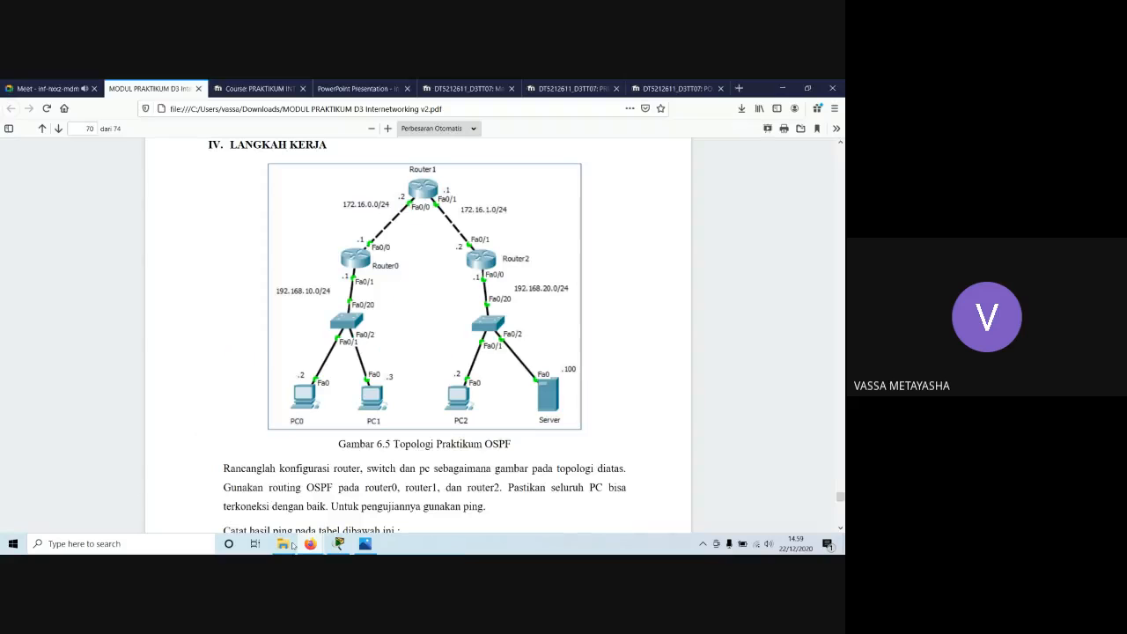
click(339, 543)
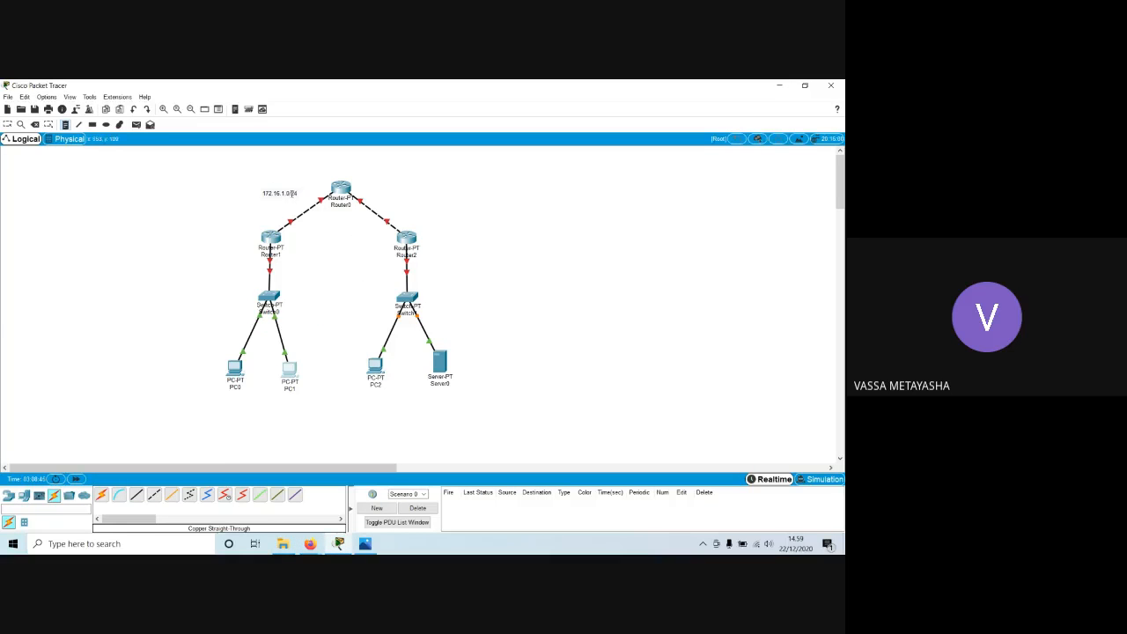
Label the Router0–Router2 link with the note 172.16.2.0/24 and move both network notes closer to their links.
click(405, 200)
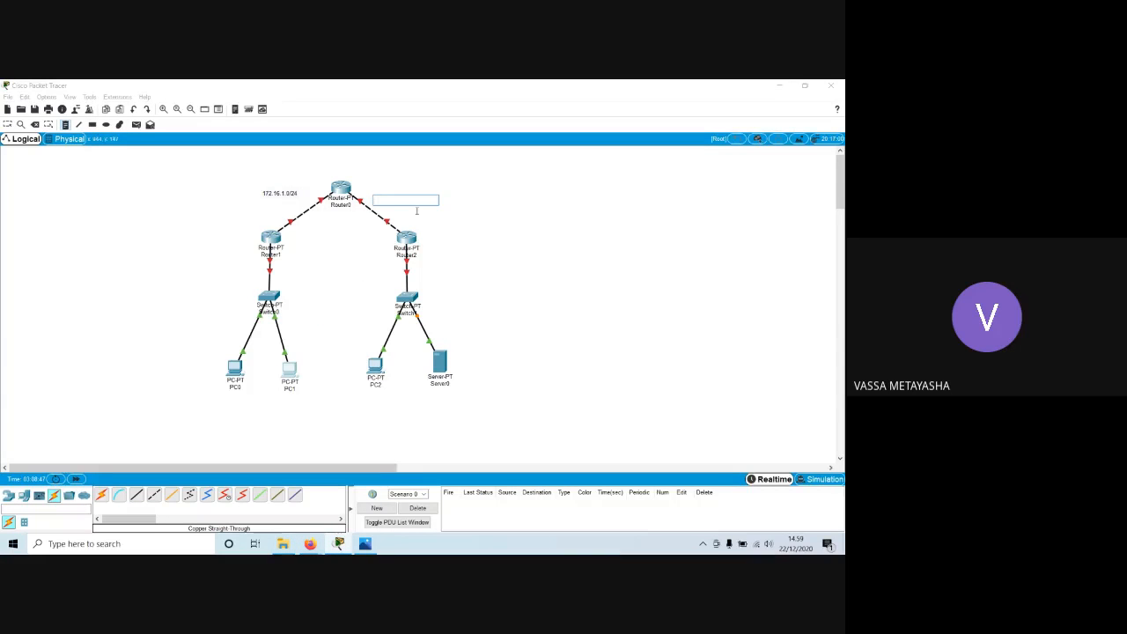
text(172.16.2.0/24)
click(301, 174)
drag(393, 201, 405, 201)
drag(288, 194, 297, 202)
drag(411, 202, 405, 206)
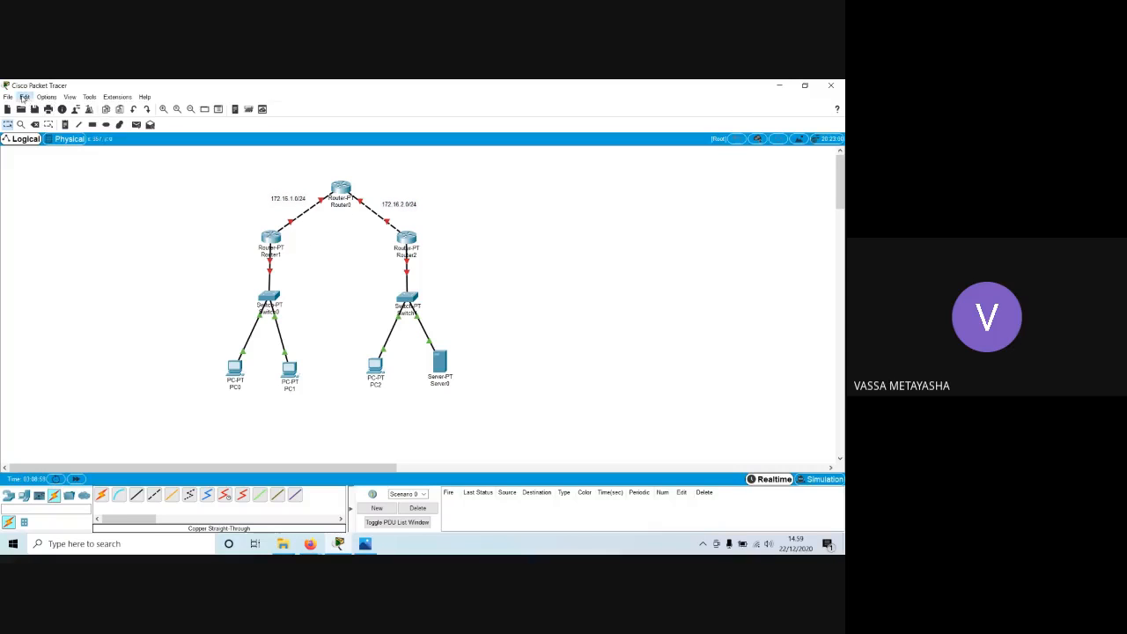
Set the preferences to always show port labels in the logical workspace.
click(24, 98)
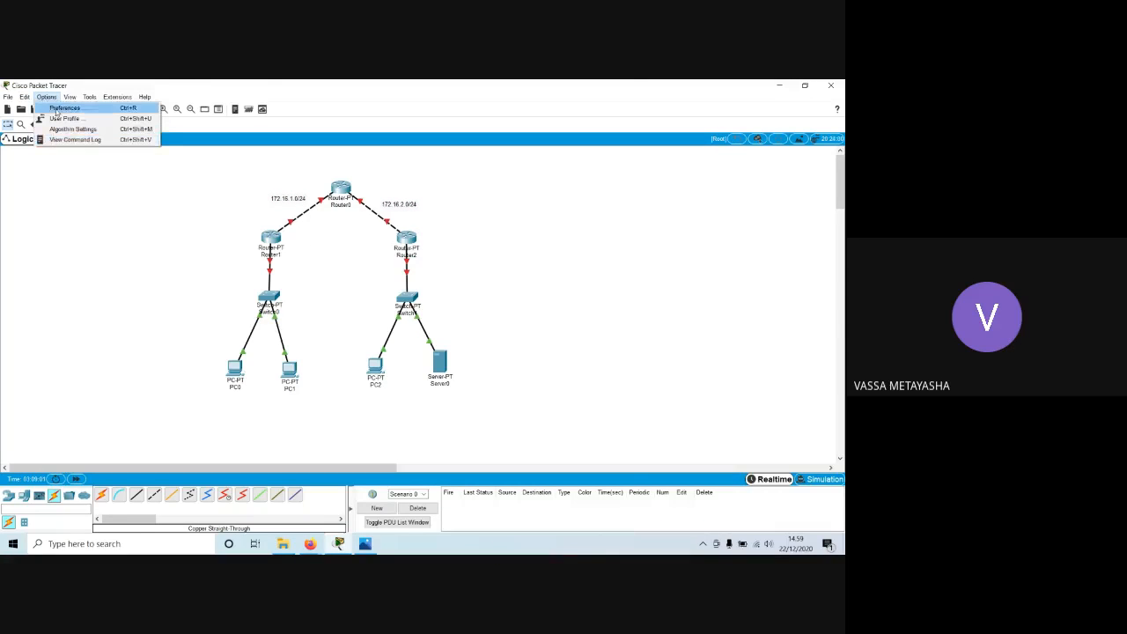
click(58, 108)
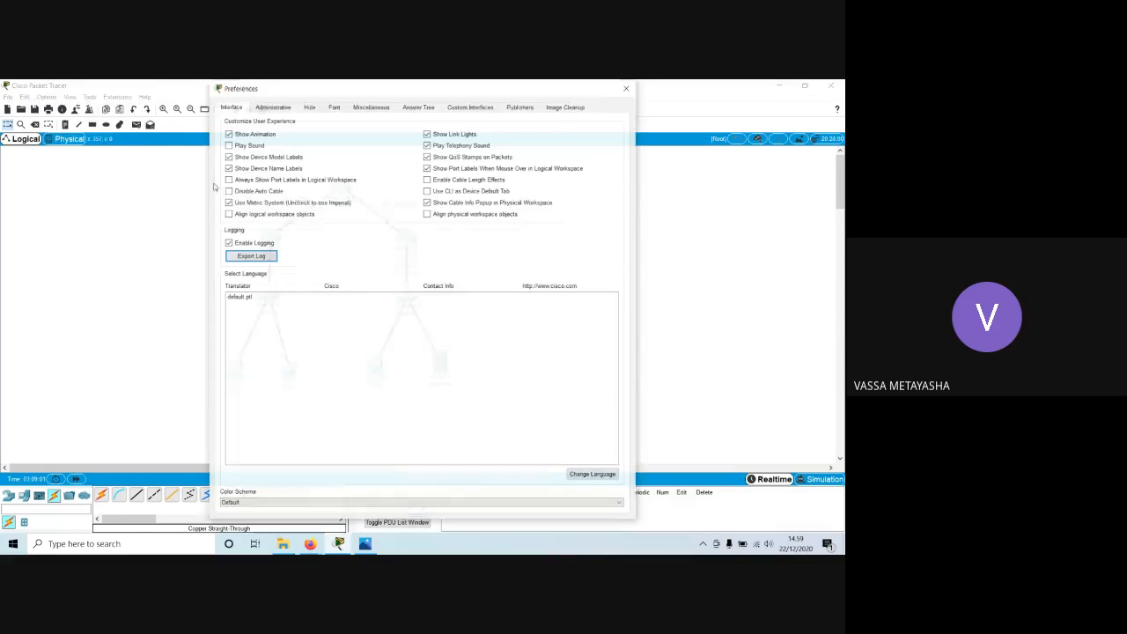
click(629, 88)
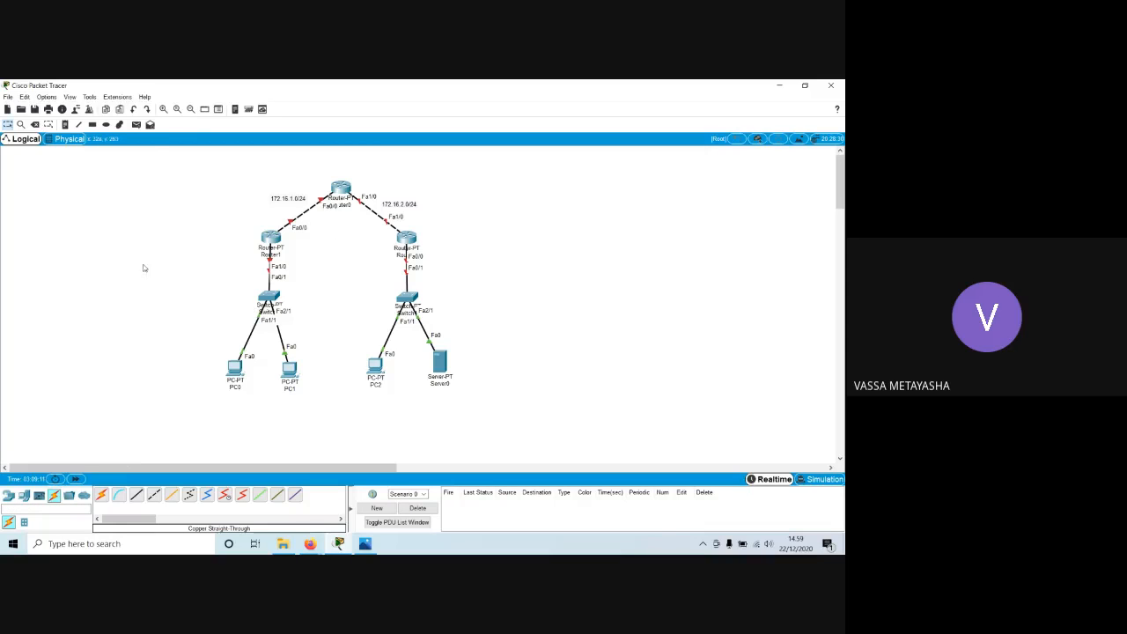
Add the network notes 192.168.10.0/24 beside the Router1–Switch0 link and 192.168.20.0/24 beside the Router2–Switch1 link.
click(64, 125)
click(220, 271)
text(192.168.10.0/24)
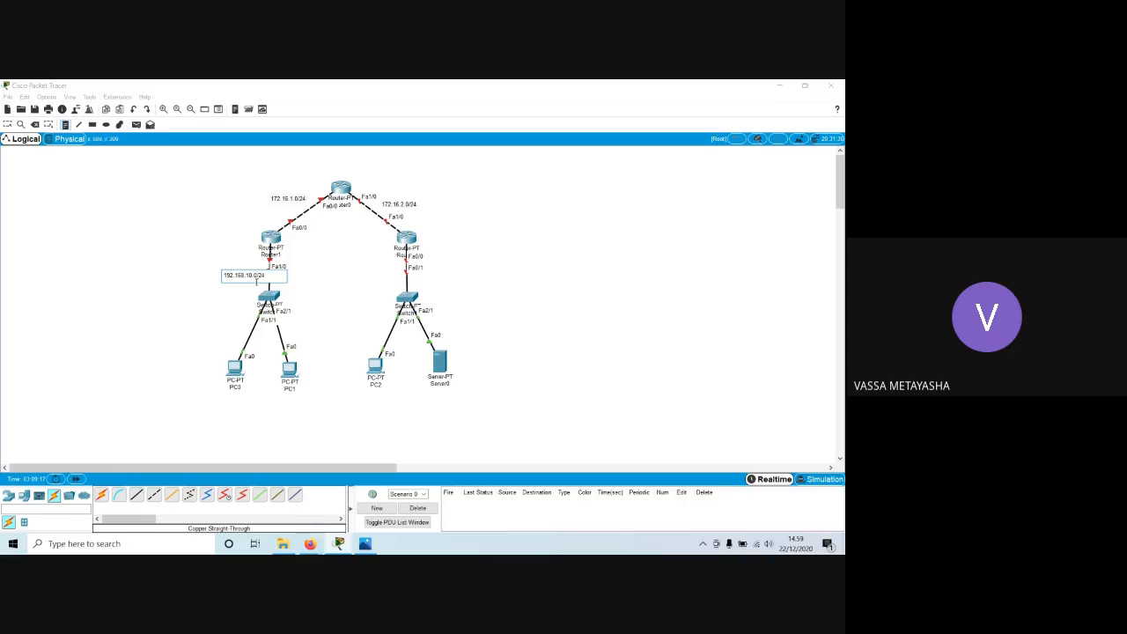
click(225, 229)
click(425, 275)
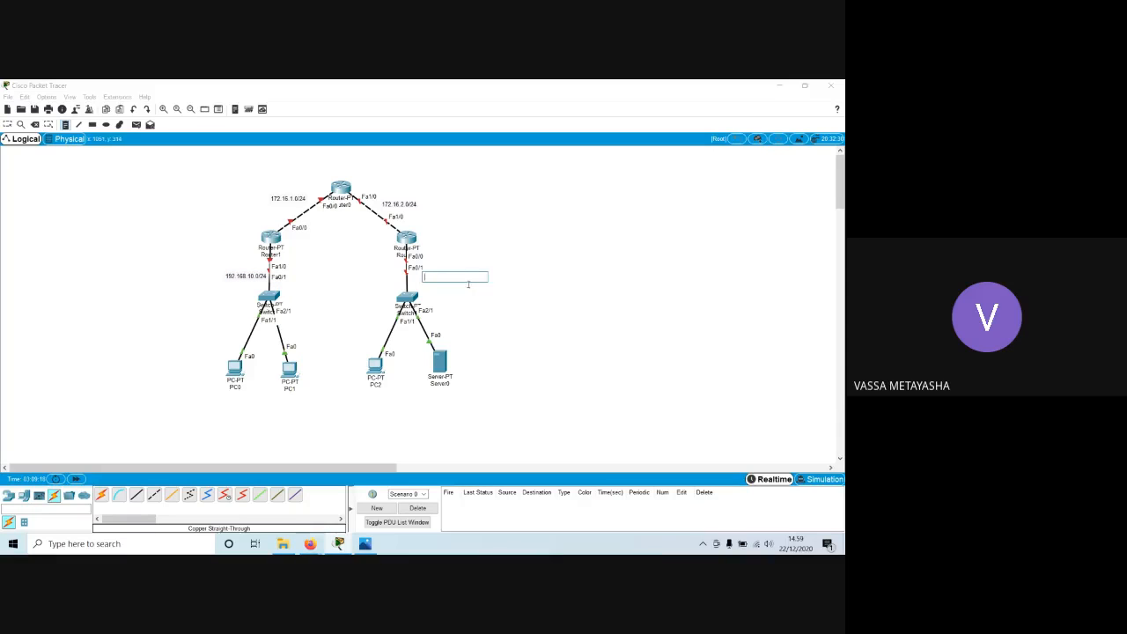
text(192.168.20.0/24)
key(Escape)
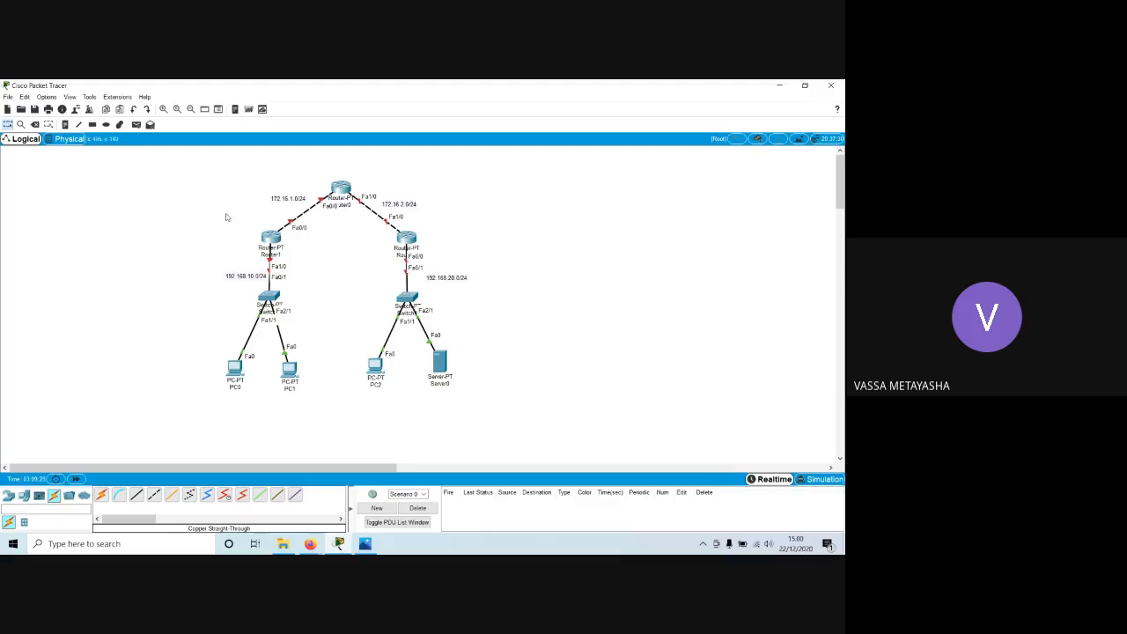
Open Router1's command line, decline the initial configuration dialog, and enter global configuration mode.
click(273, 240)
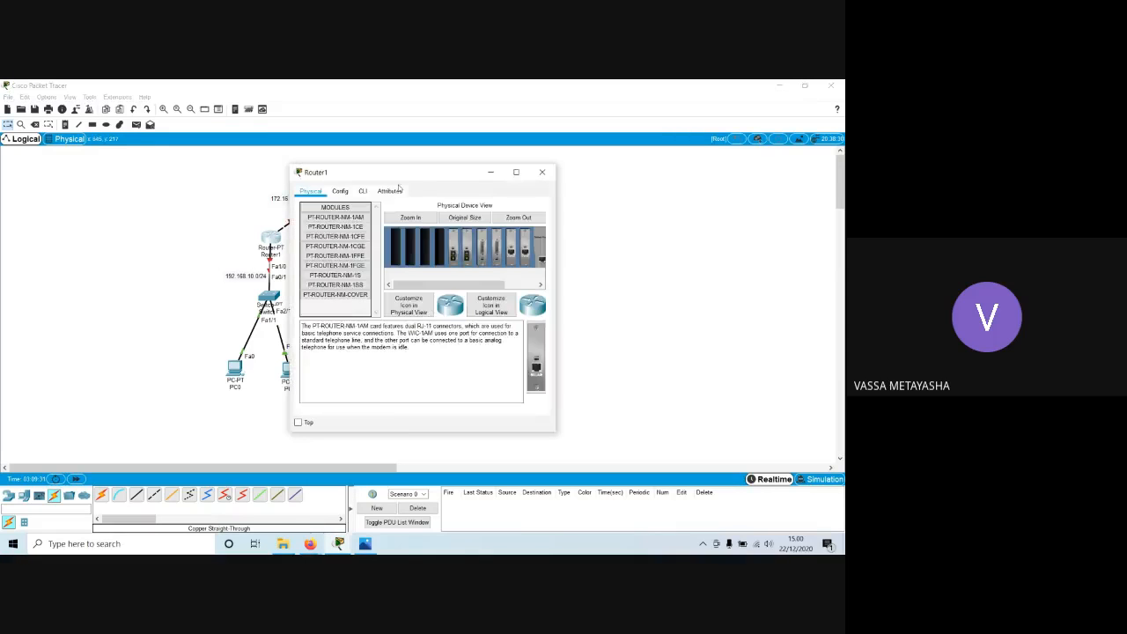
click(493, 191)
drag(583, 171, 649, 167)
text(no)
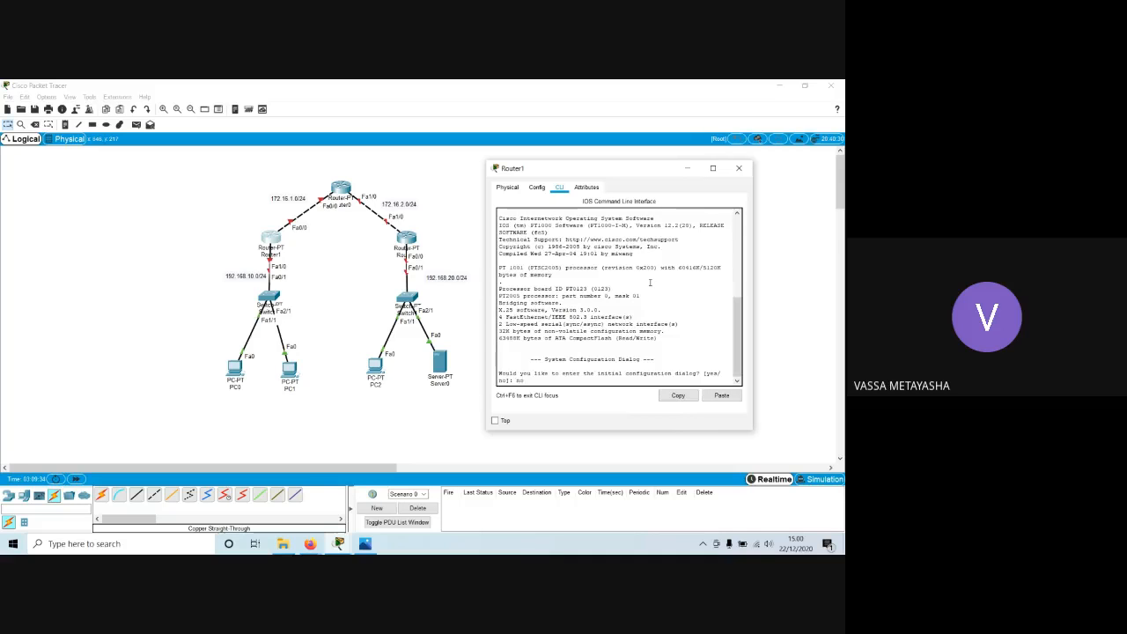
key(Return)
key(Return)
text(enabl)
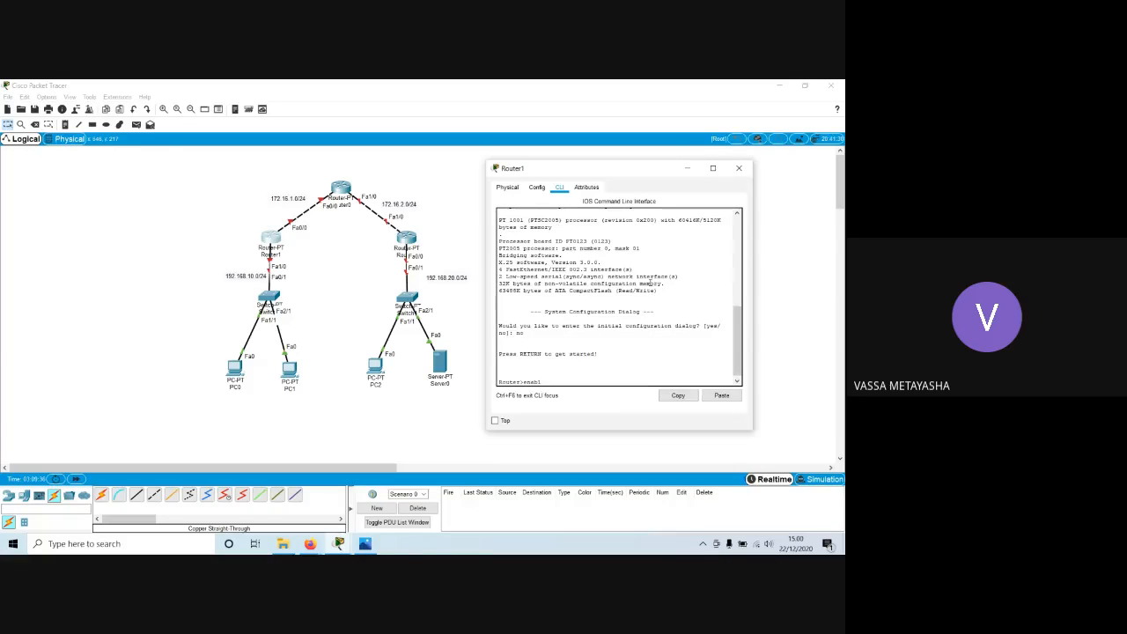
text(e)
key(Return)
text(conf t)
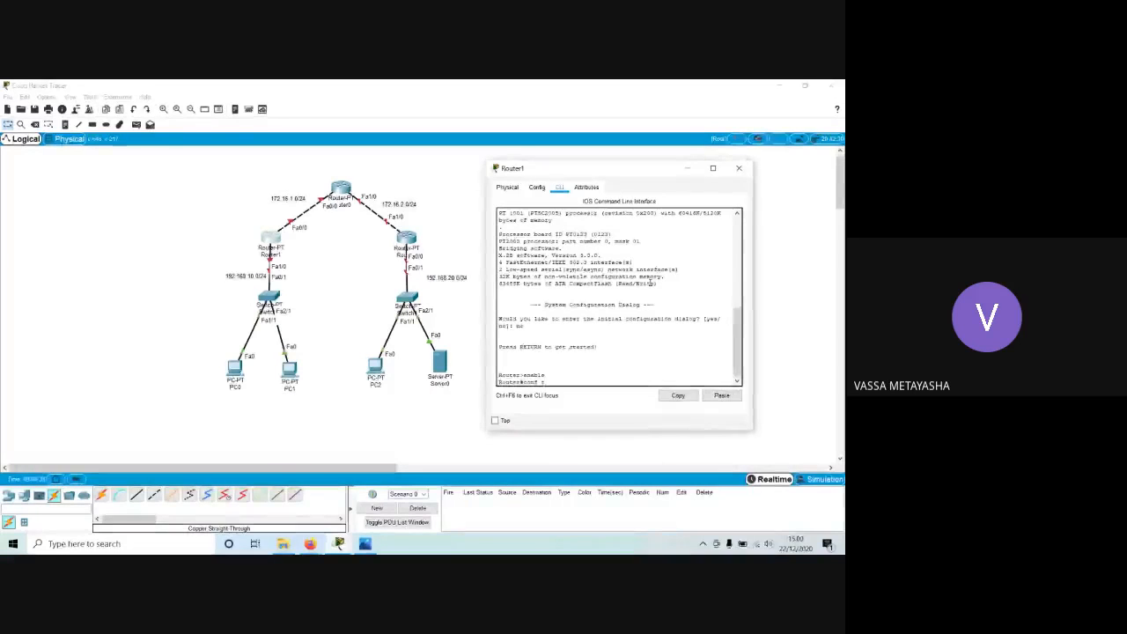
key(Return)
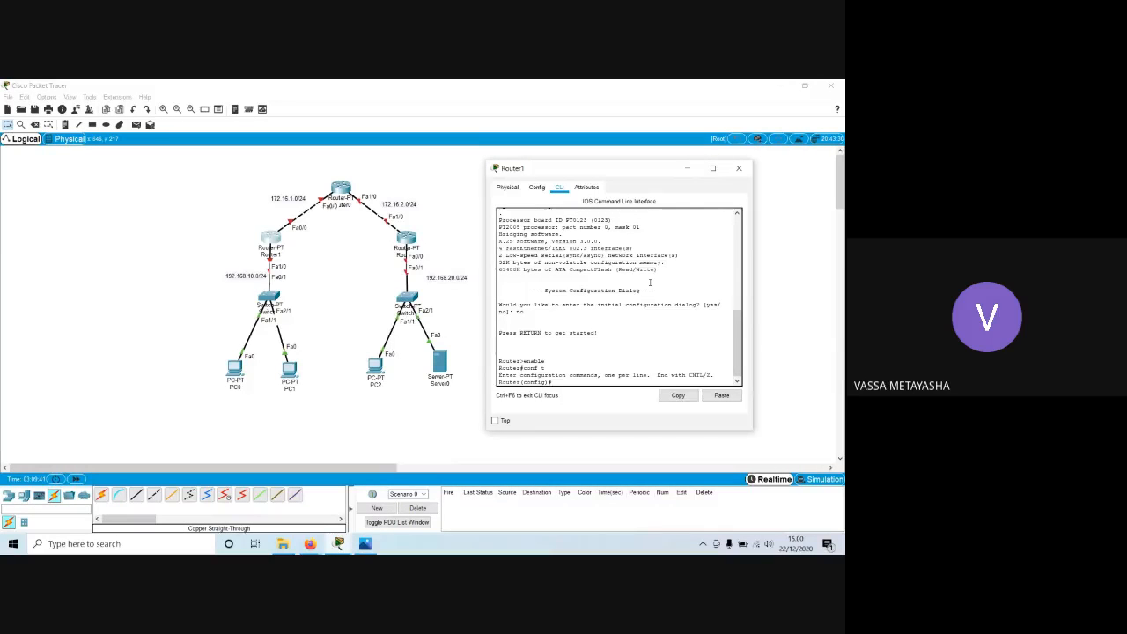
Assign IP address 192.168.10.1 with mask 255.255.255.0 to Router1's interface fa1/0.
text(int fa1/0)
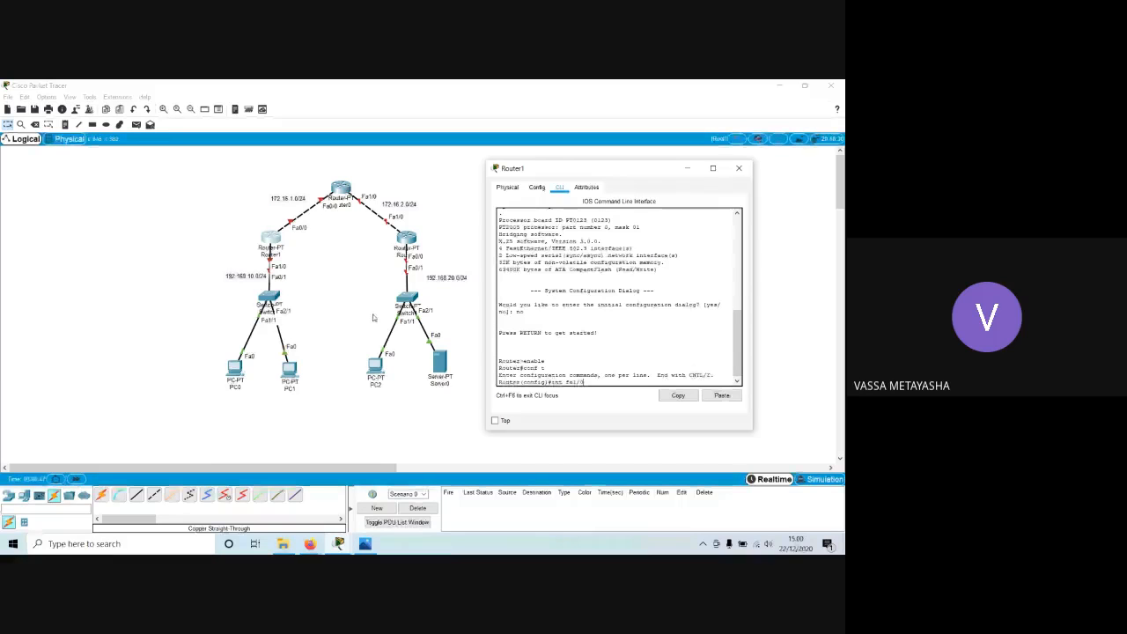
key(Return)
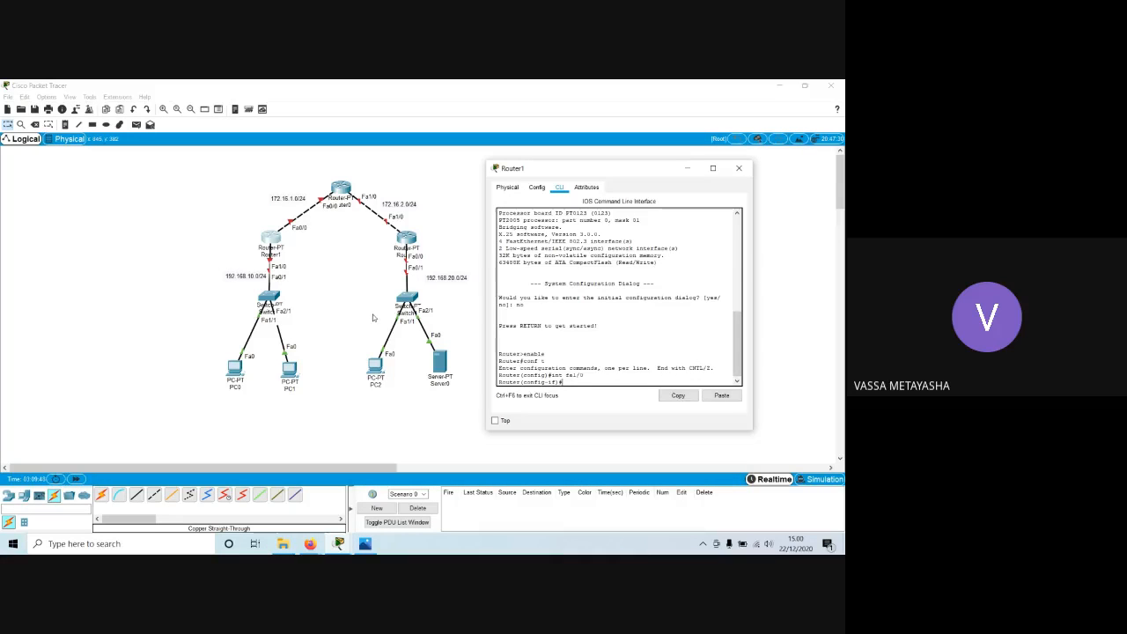
text(ip add)
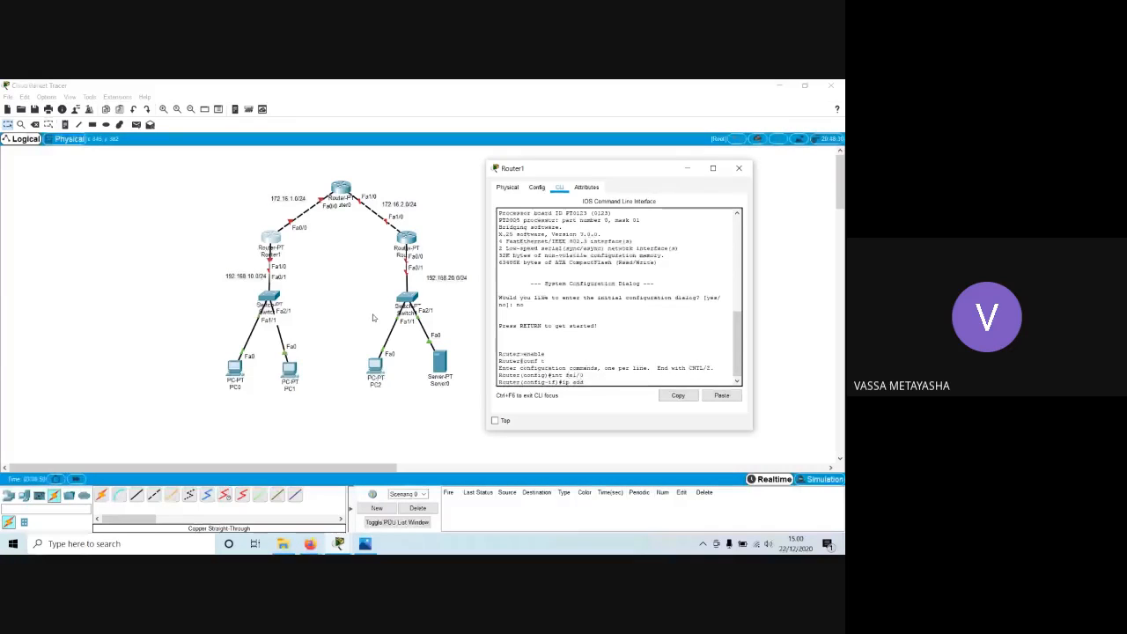
text( 192.168.10.1)
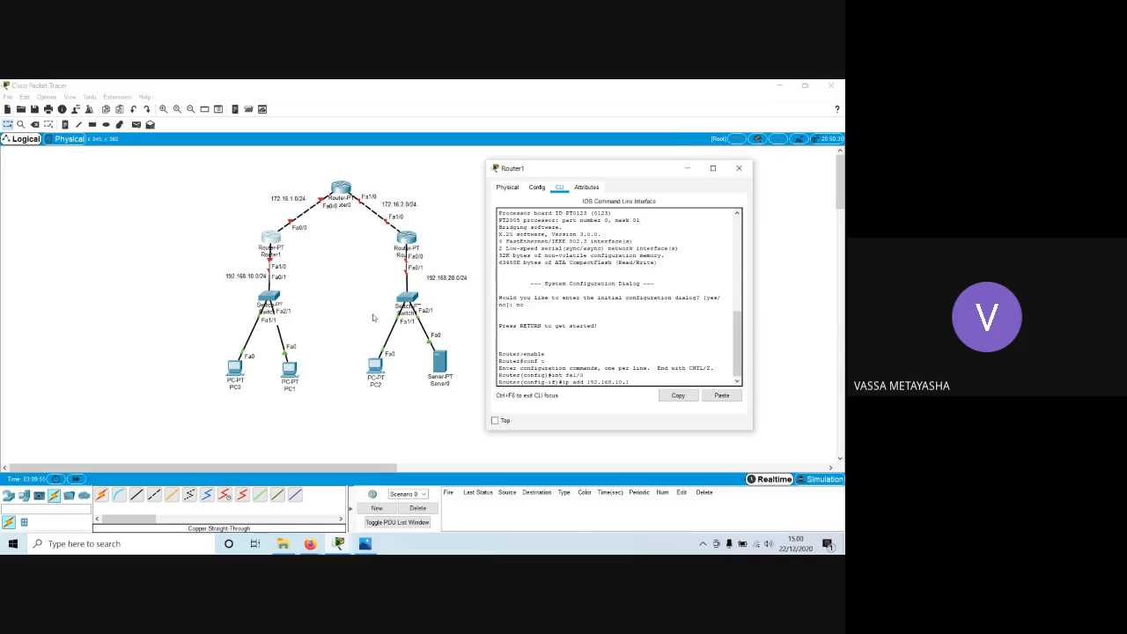
text( 255.255.255.0)
key(Return)
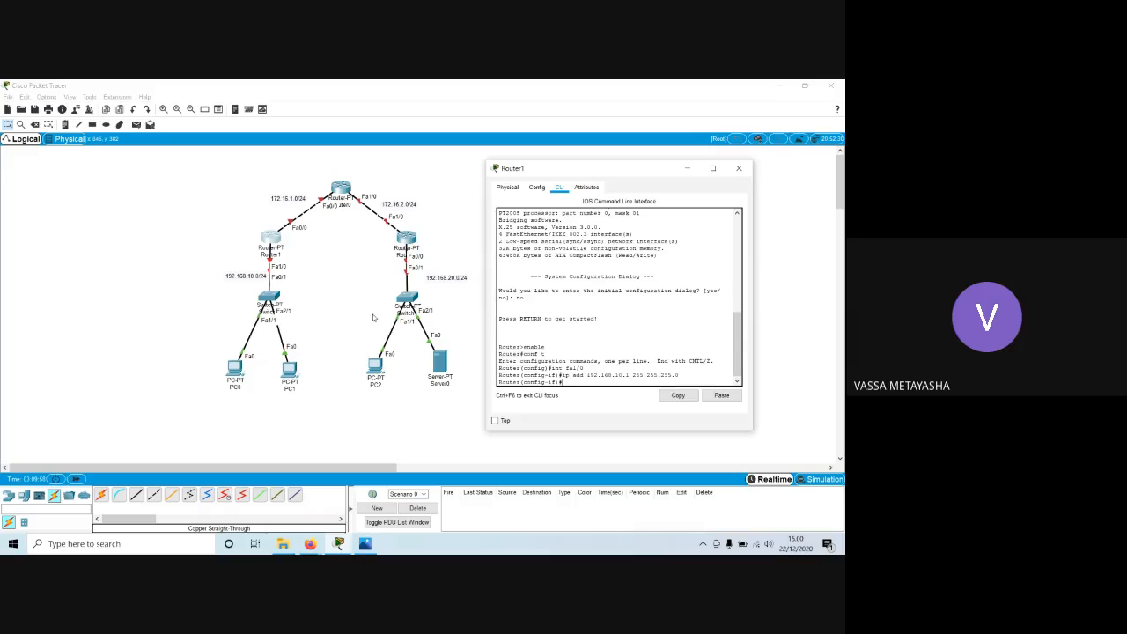
Enable Router1's fa1/0 interface with no shutdown and exit to global configuration mode.
text(no shut)
key(Tab)
key(Return)
key(Return)
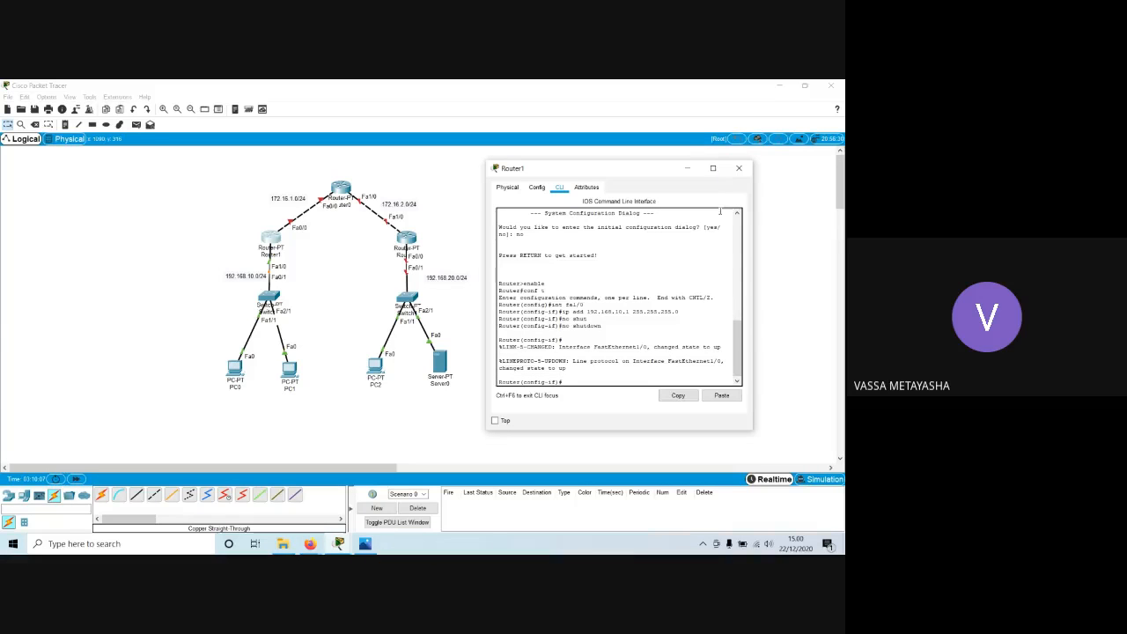
text(exit)
key(Return)
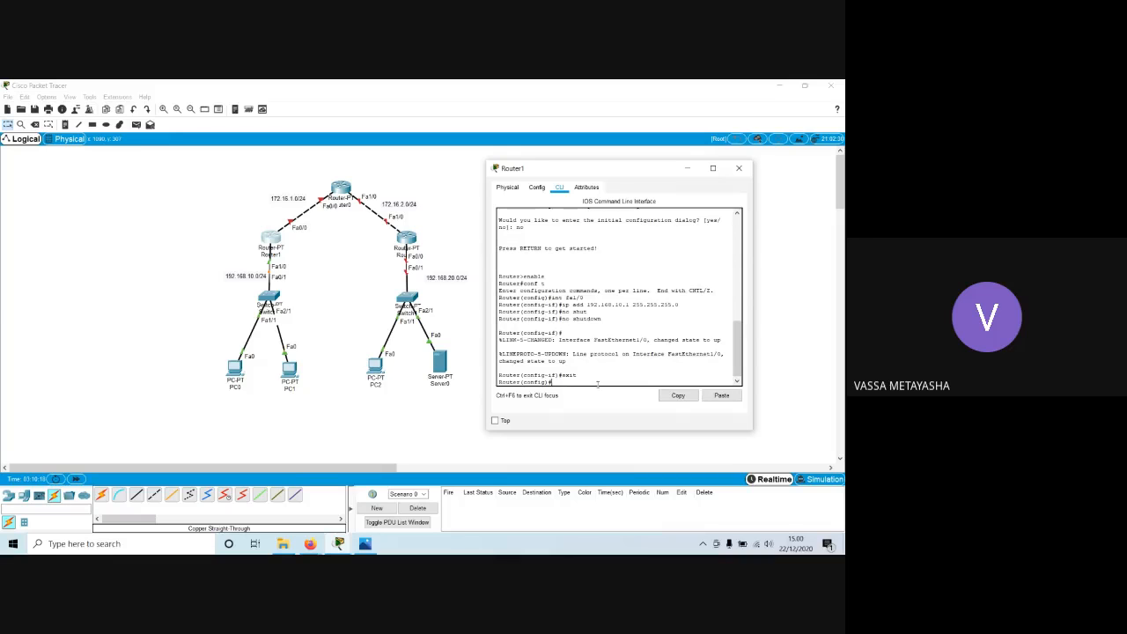
Assign IP address 172.16.1.1 with mask 255.255.255.0 to Router1's interface fa0/0.
text(fa0/0)
key(Return)
text(ip add 172.16)
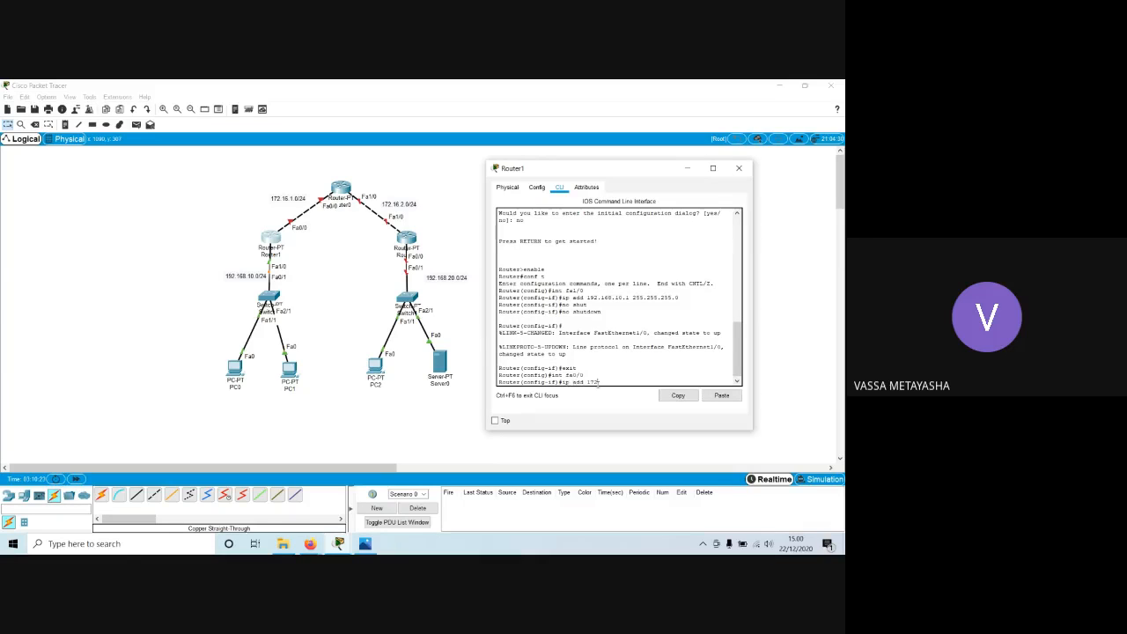
text(.1.)
text(0 2)
text(1 255.255.255)
text(.0)
key(Return)
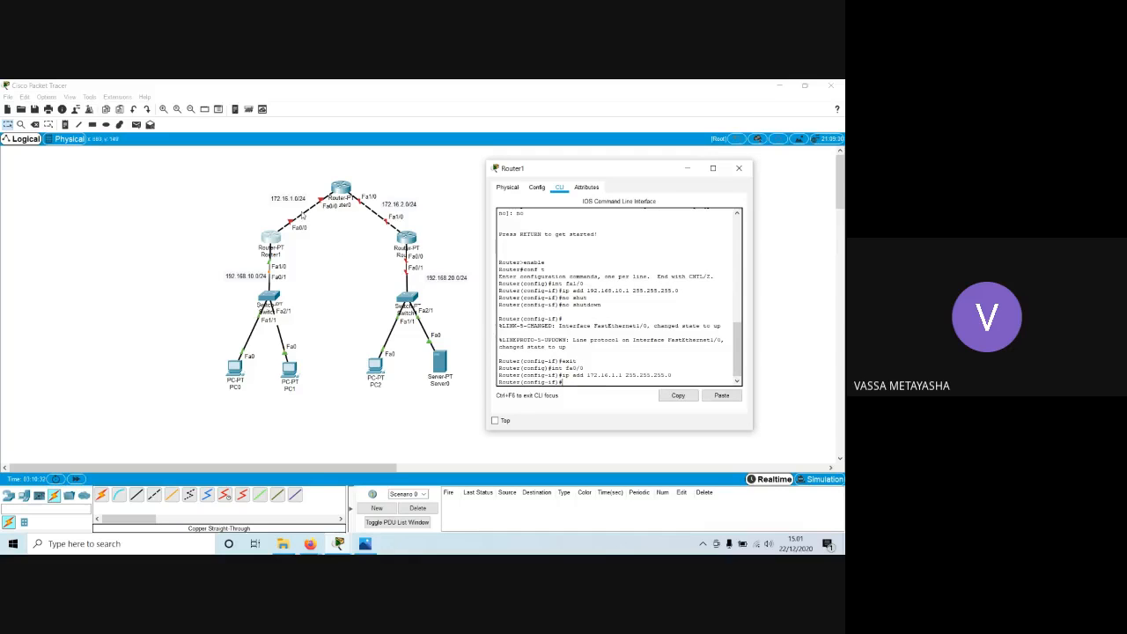
Add host address notes to the Router0–Router1 link: .1 at Router1's end and .2 at Router0's end.
click(65, 124)
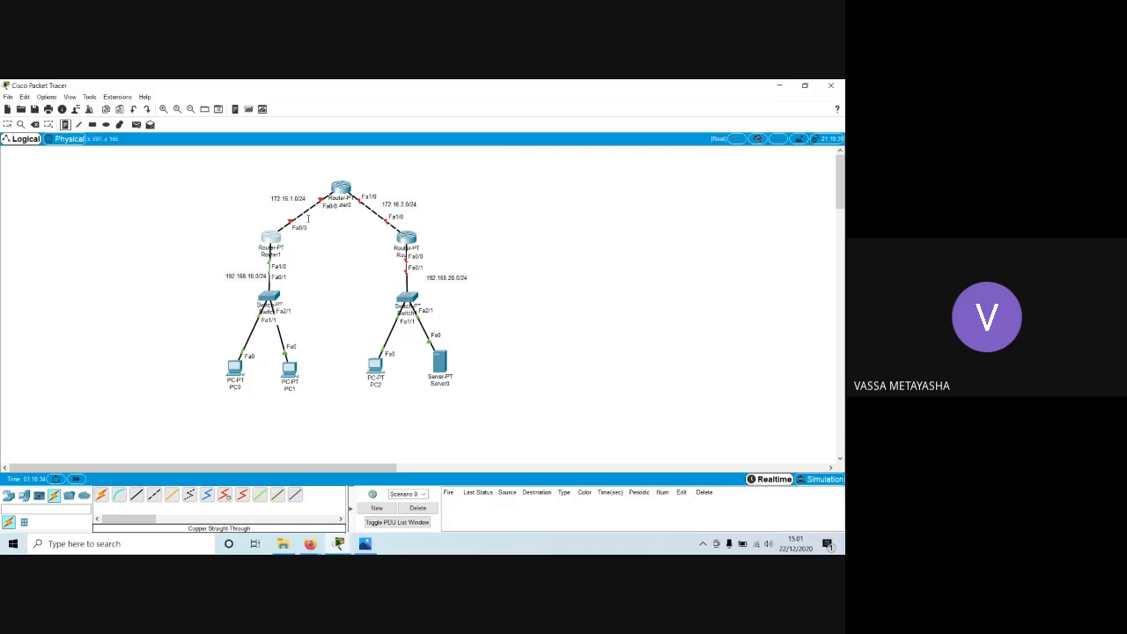
click(278, 221)
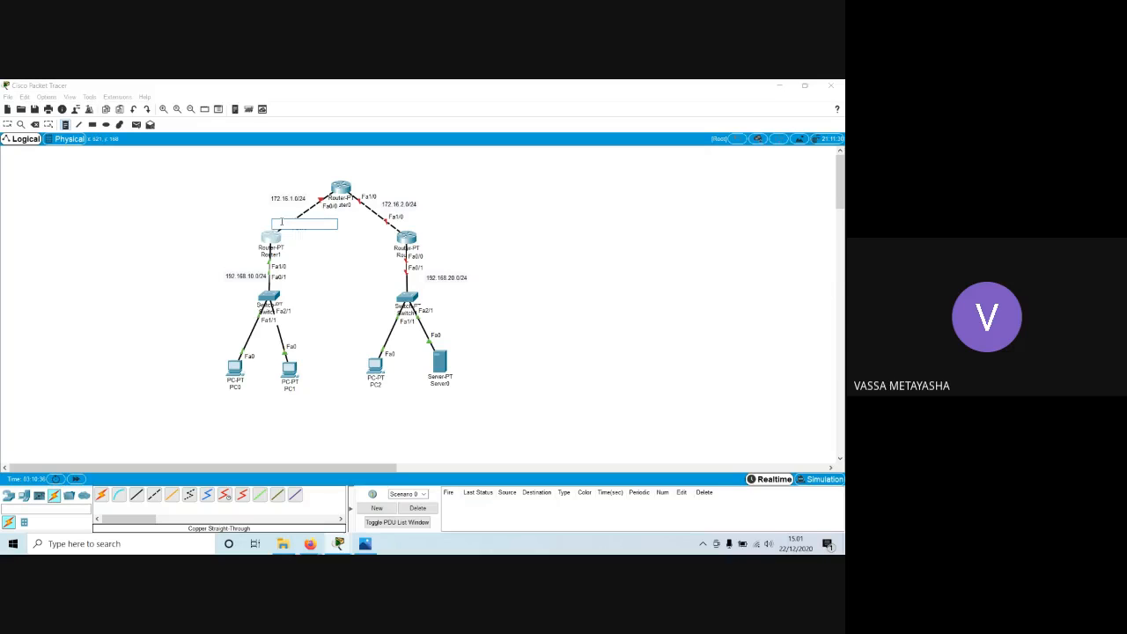
text(1)
click(321, 188)
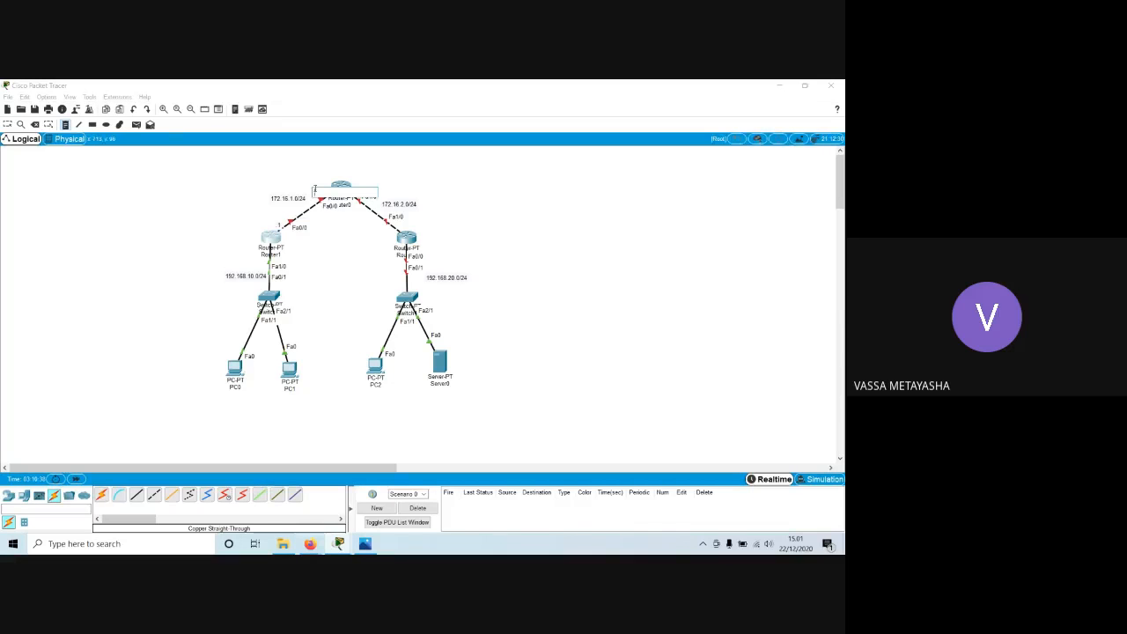
text(2)
Add host address notes to the 192.168.10.0 network: .1 at Router1's Fa1/0, .2 beside PC0 and .3 beside PC1.
click(294, 261)
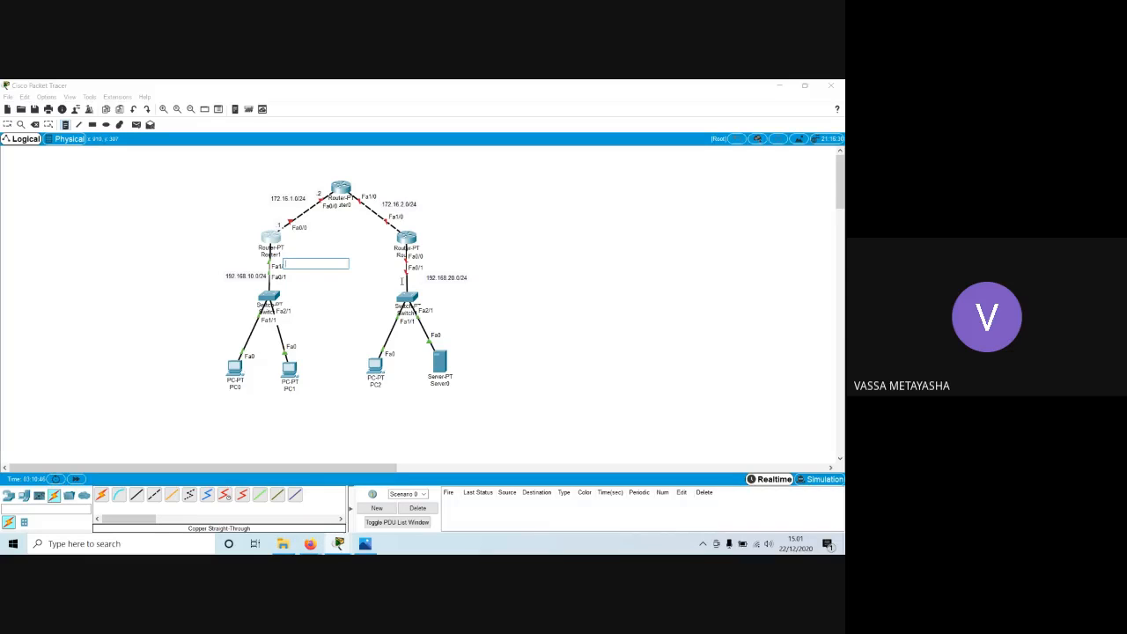
text(1)
click(235, 353)
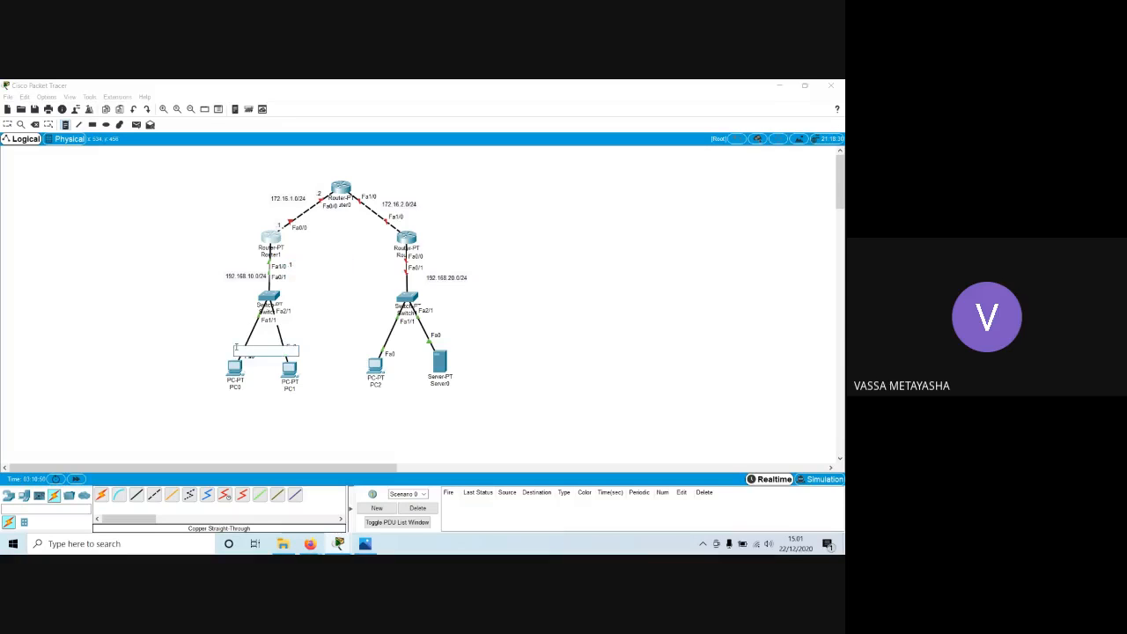
text(2)
click(310, 353)
click(294, 358)
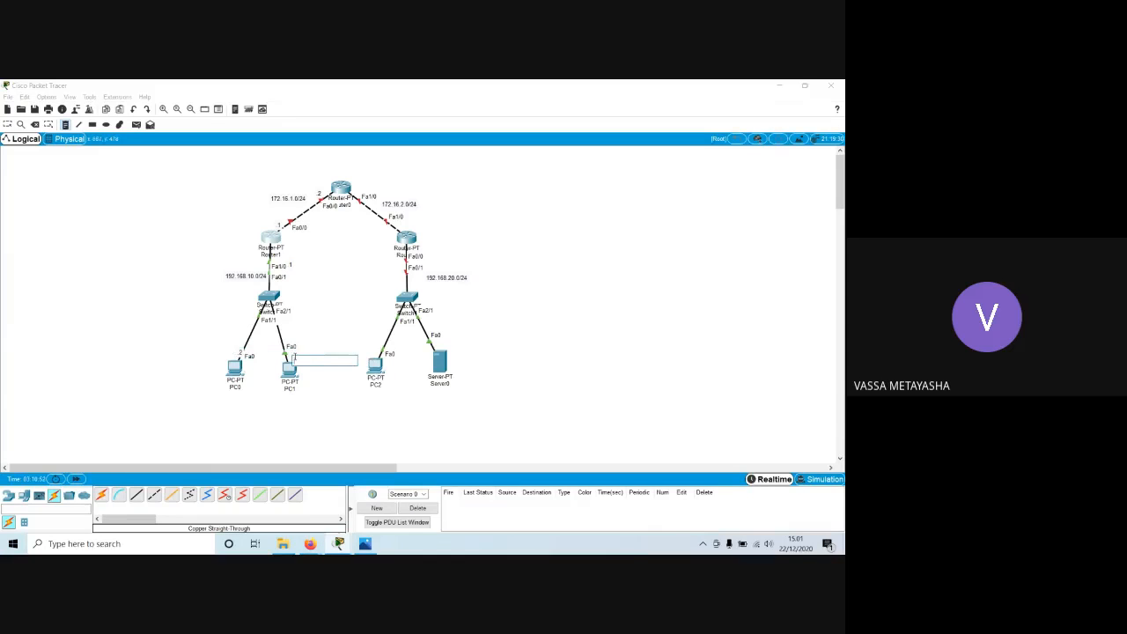
text(.3)
Add host address notes to the 192.168.20.0 network: .1 below the right-hand router, .2 beside PC2 and .100 beside Server0.
click(429, 262)
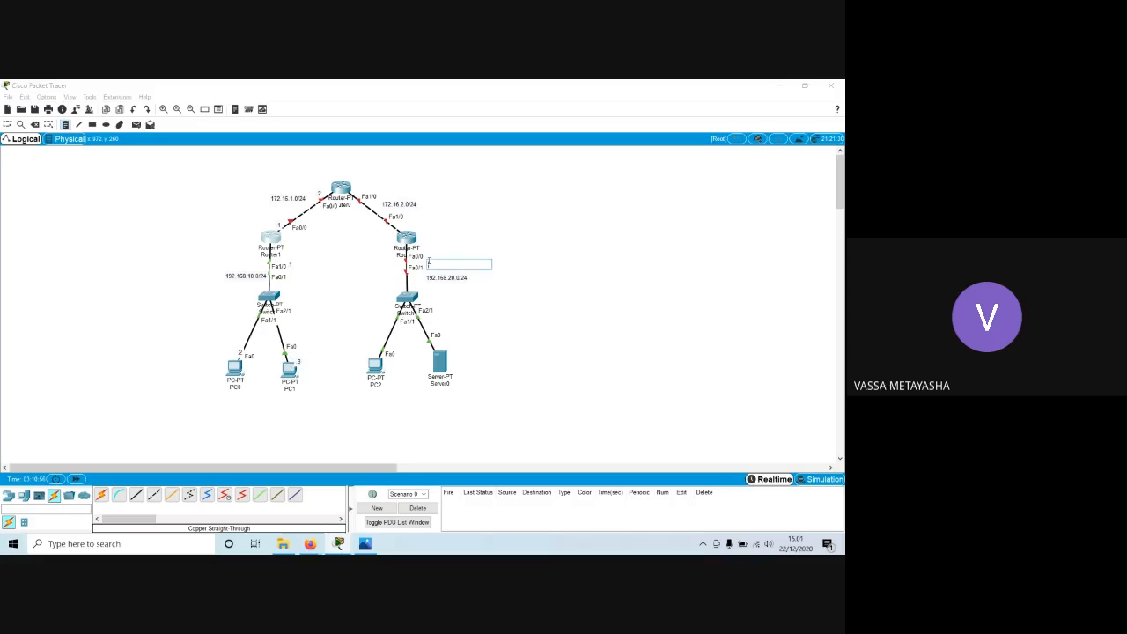
text(1)
click(371, 343)
text(2)
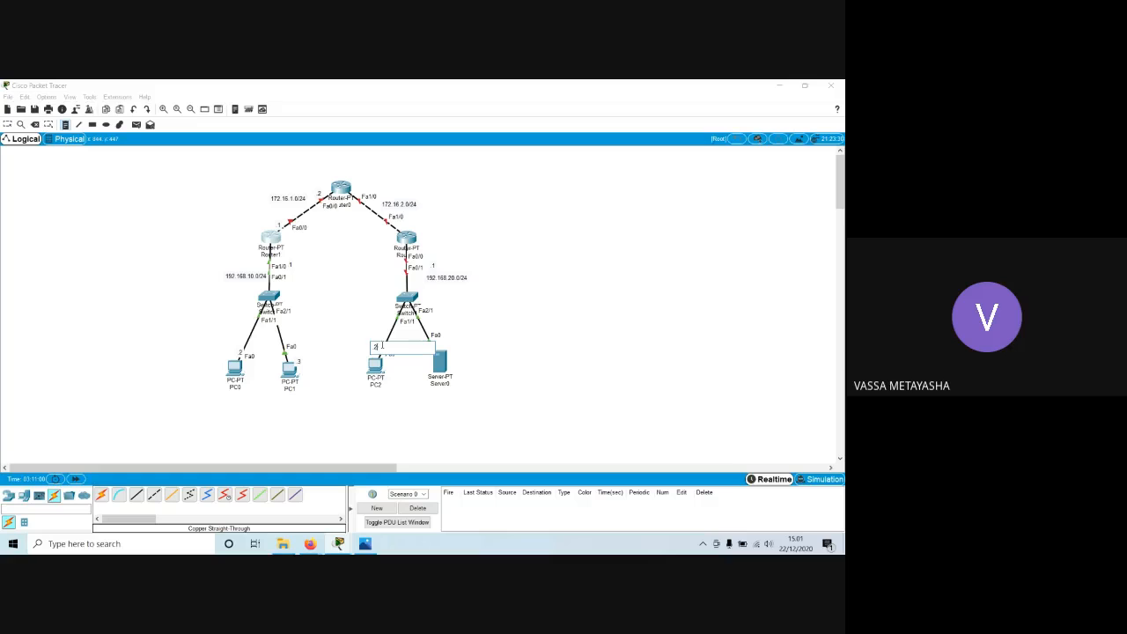
click(444, 345)
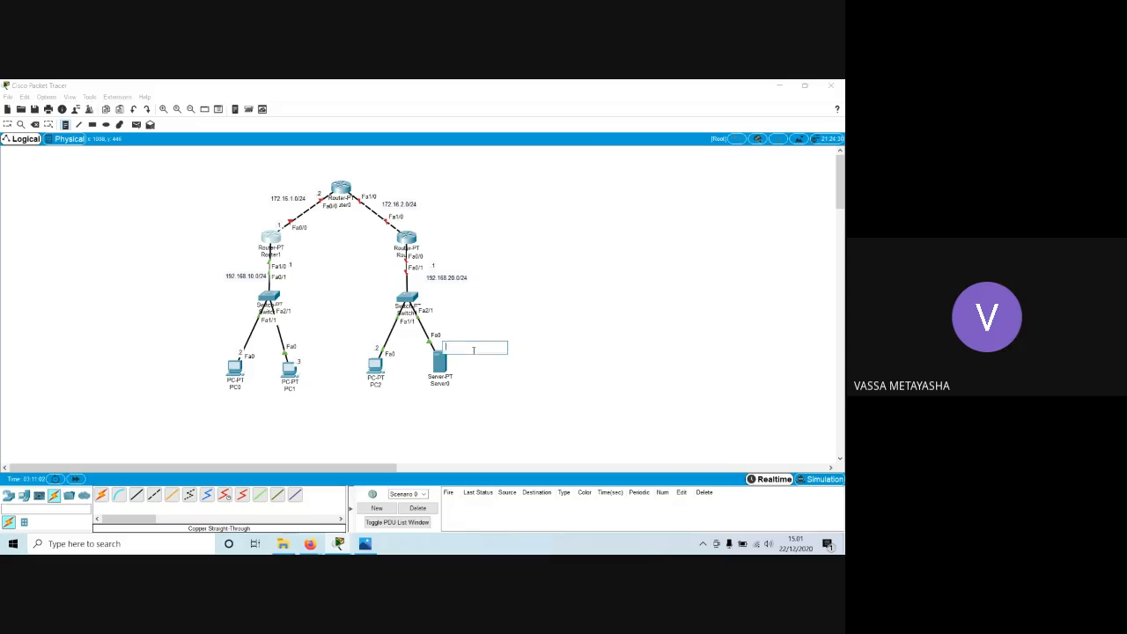
text(100)
key(Escape)
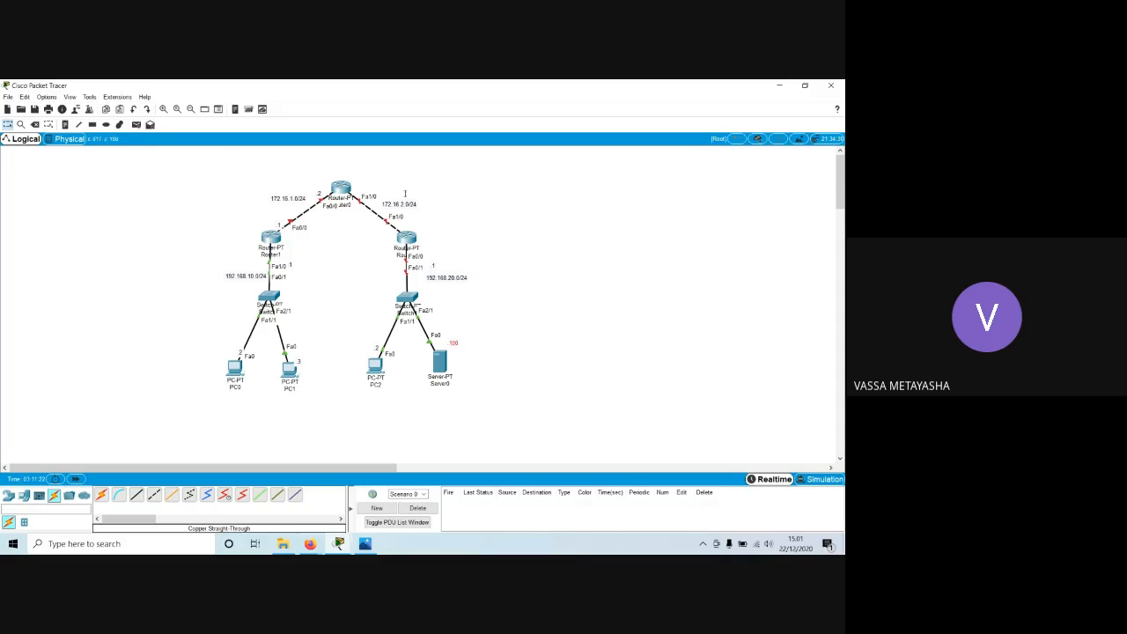
Add host address notes to the 172.16.2.0 link: .1 at Router0's end and .2 at the right-hand router's end.
click(64, 124)
click(366, 192)
text(.1)
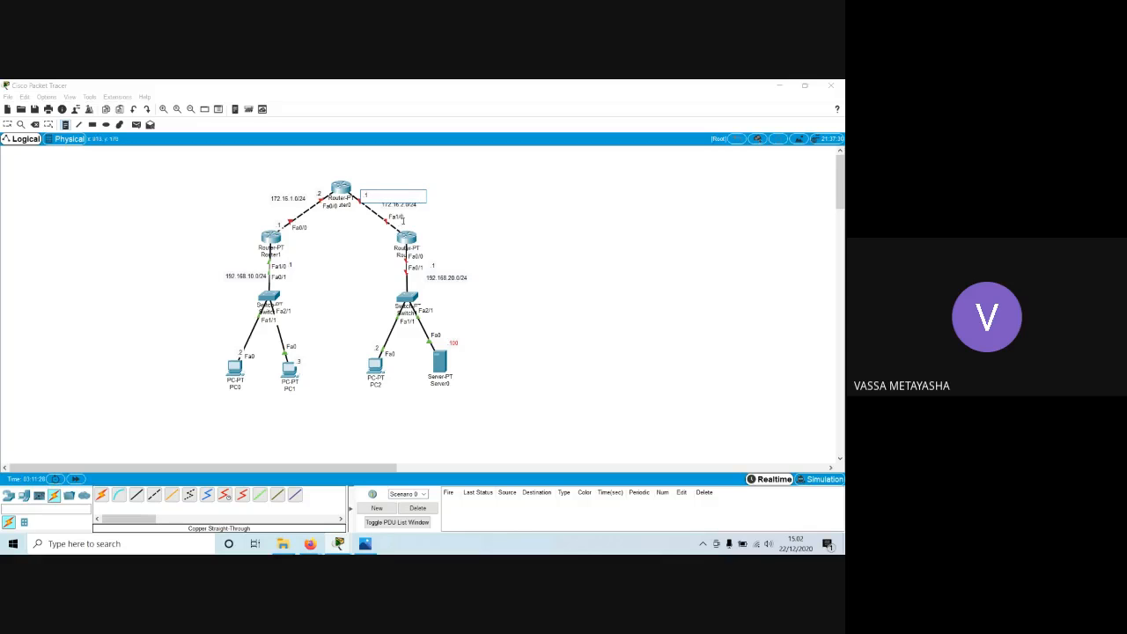
click(408, 227)
key(Escape)
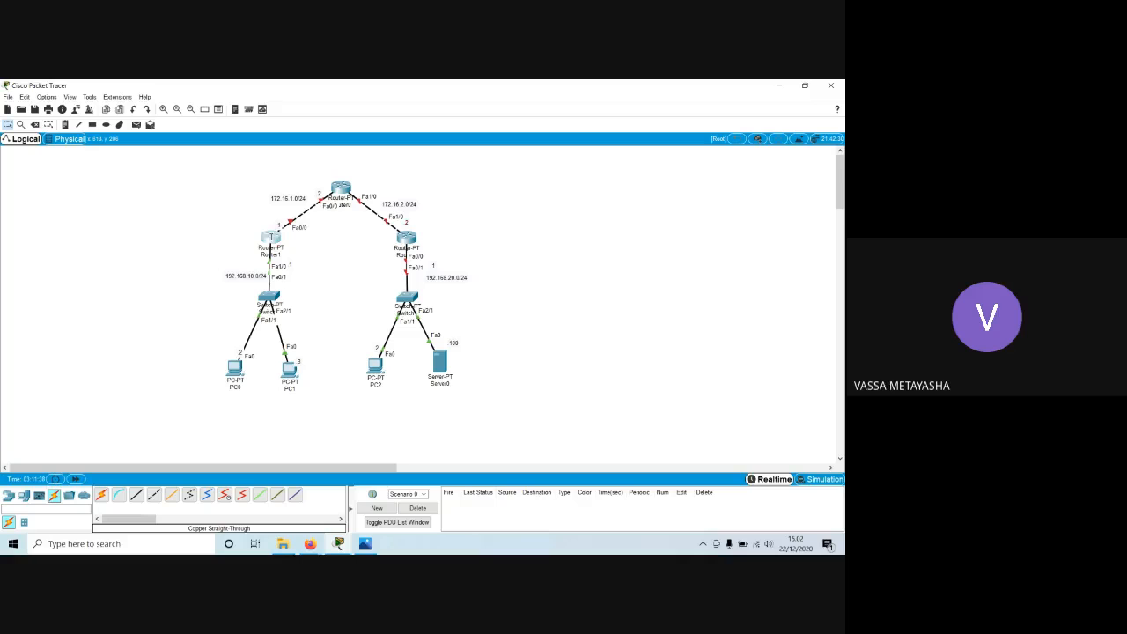
Reopen Router1's command line and enable interface fa0/0 with no shutdown.
click(270, 236)
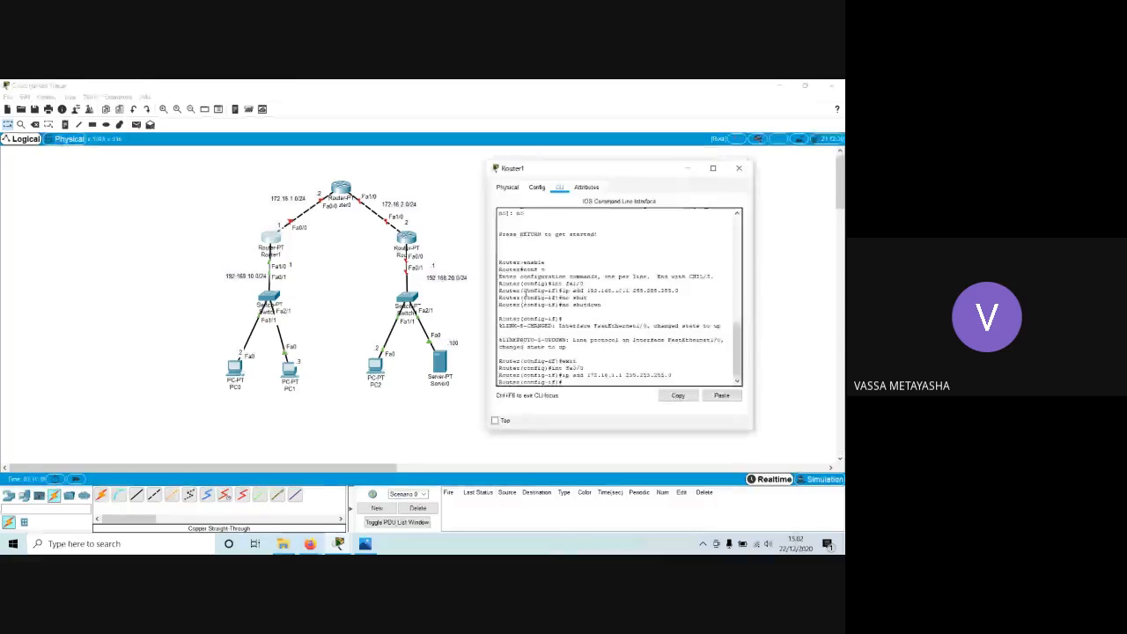
drag(619, 375, 586, 374)
click(586, 373)
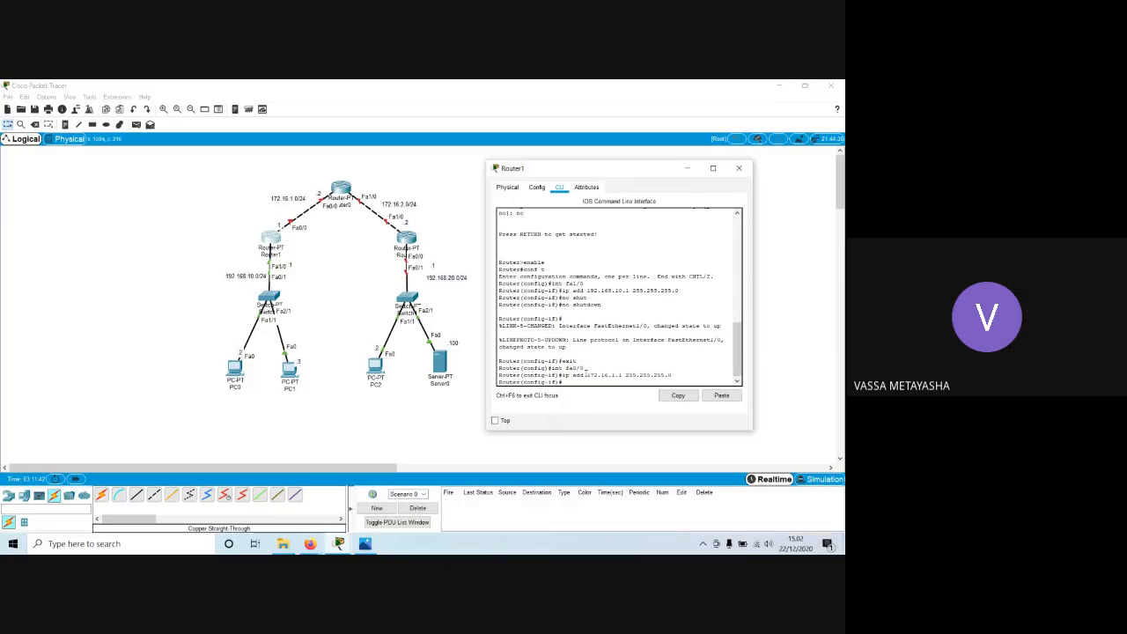
text(utdown)
key(Return)
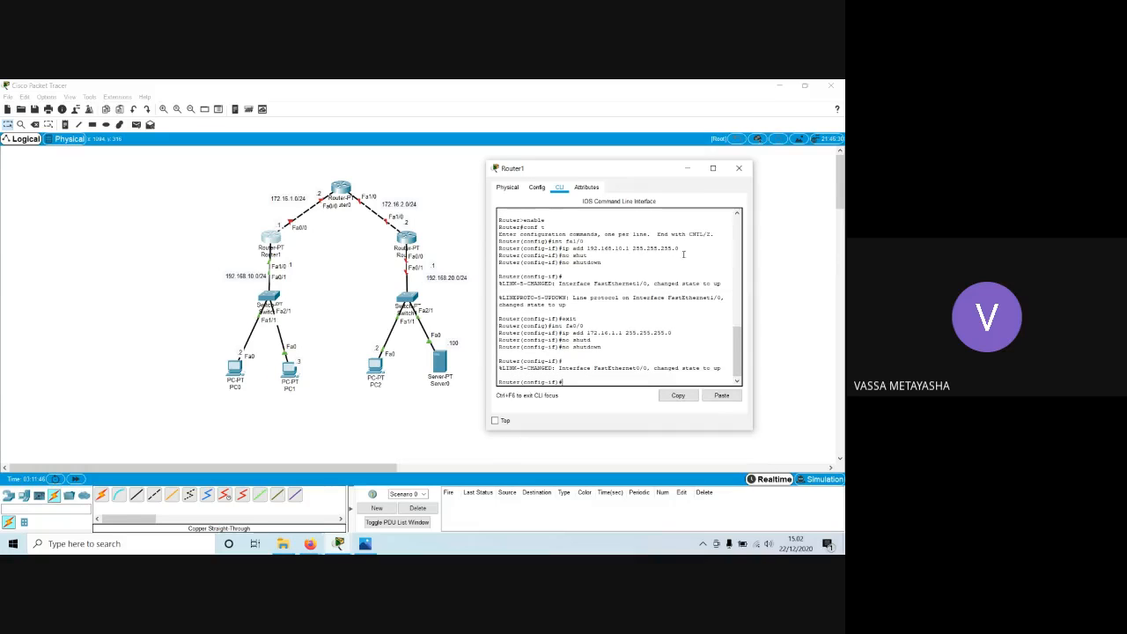
Exit Router1's interface configuration, save the configuration with do write, and close its window.
text(exit)
key(Return)
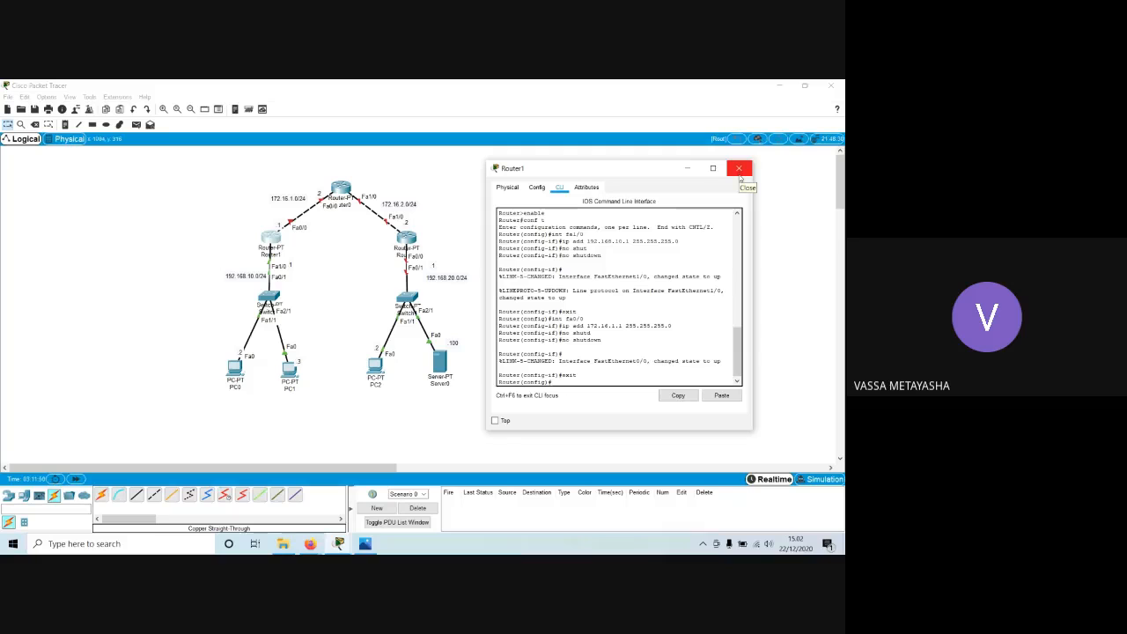
text(do write)
key(Return)
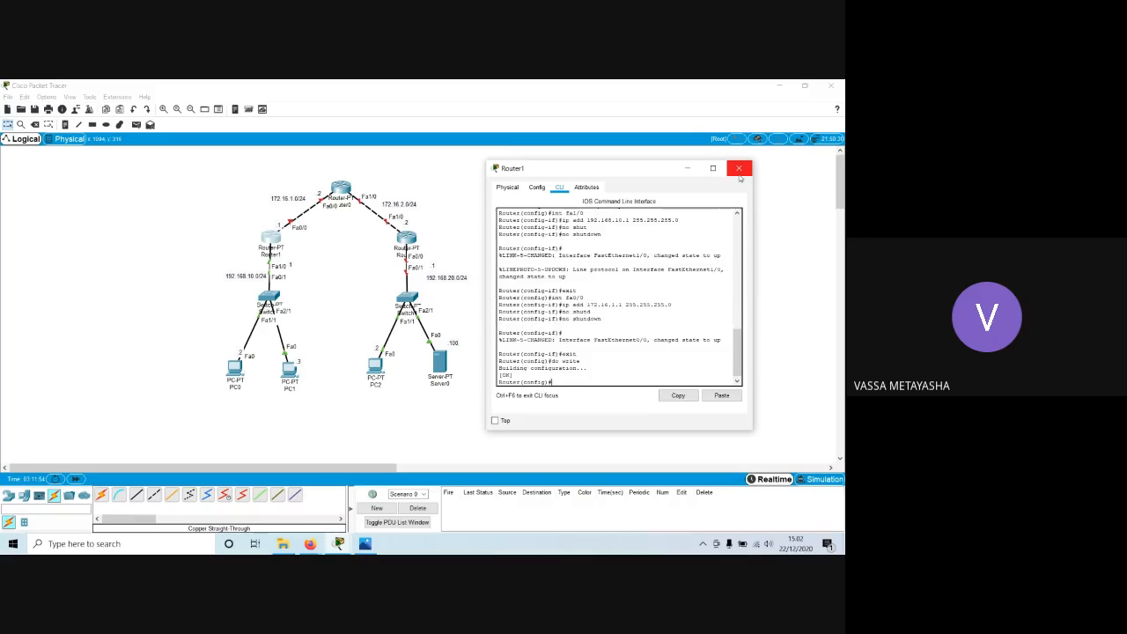
click(738, 171)
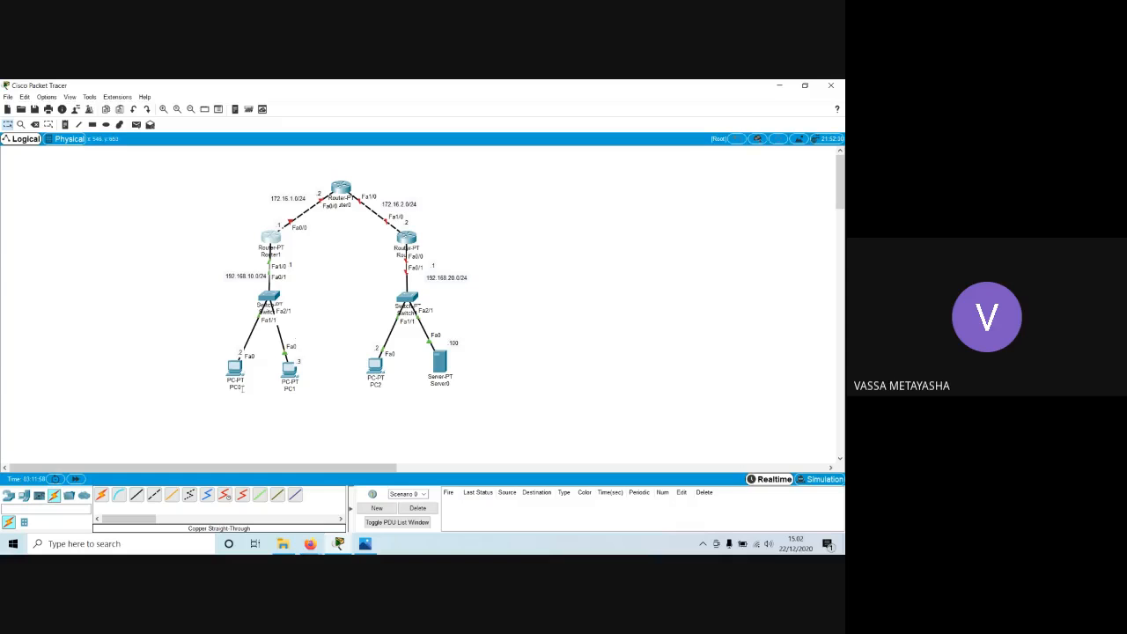
Open PC0's IP configuration and assign the static IPv4 address 192.168.10.2 with subnet mask 255.255.255.0.
click(234, 369)
drag(400, 187, 588, 158)
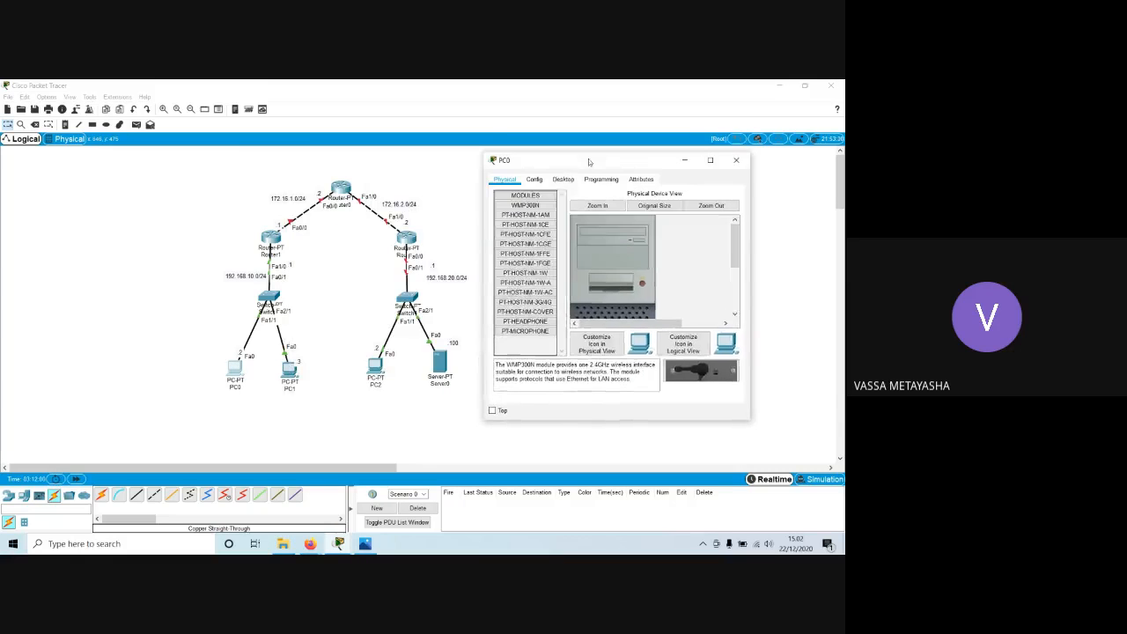
click(564, 178)
click(520, 215)
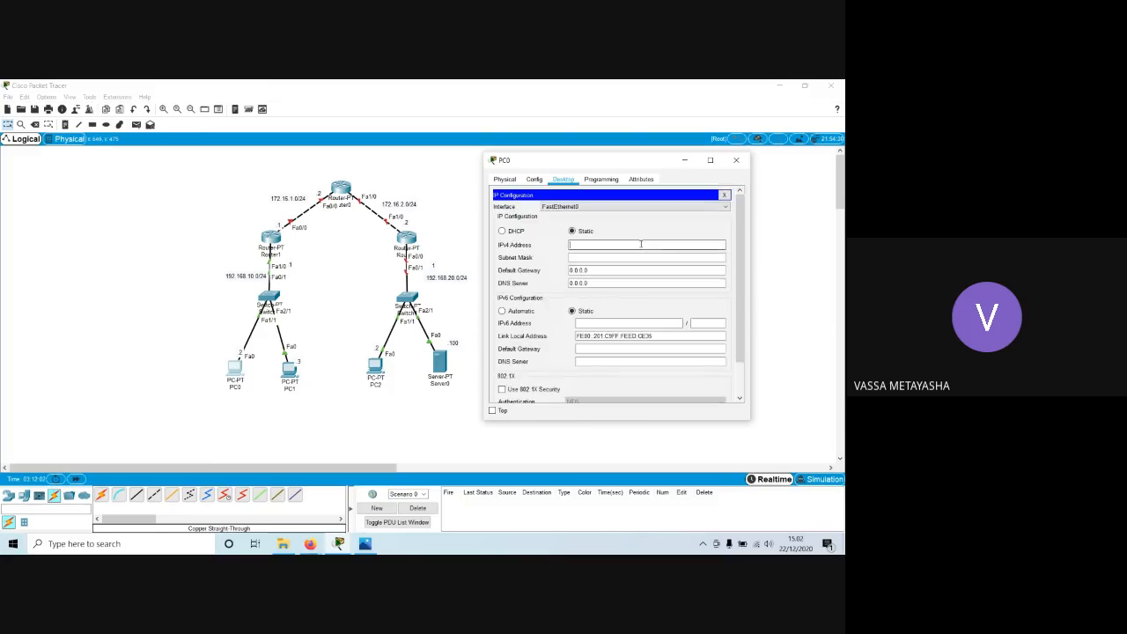
text(192.168.10.2)
key(Tab)
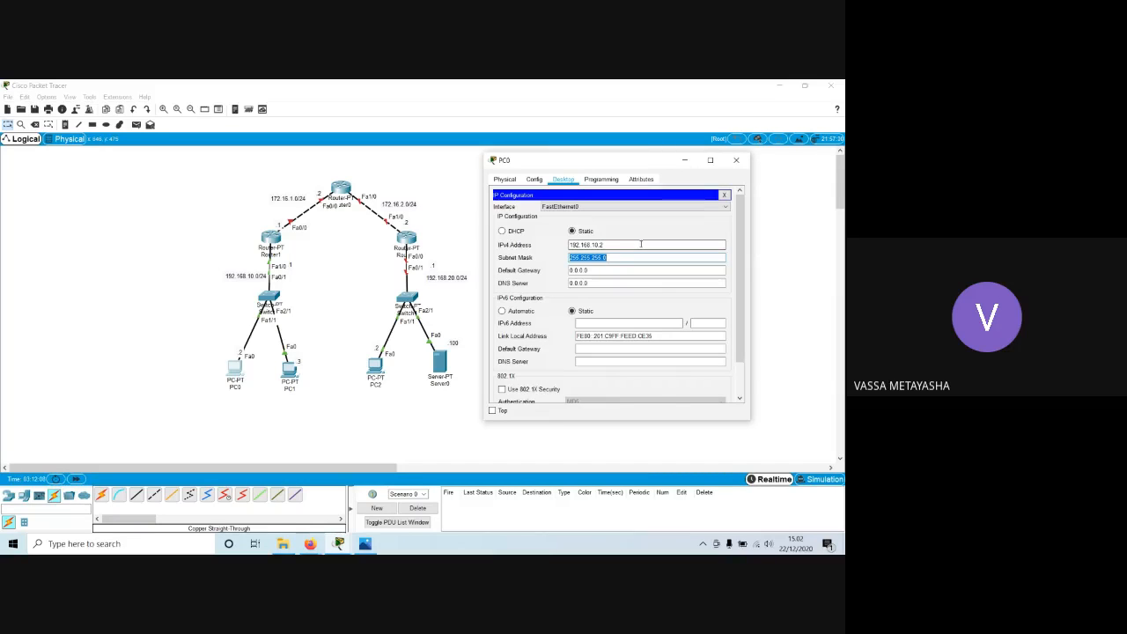
Set PC0's default gateway to 192.168.10.1 and close the PC0 window.
key(Tab)
text(192)
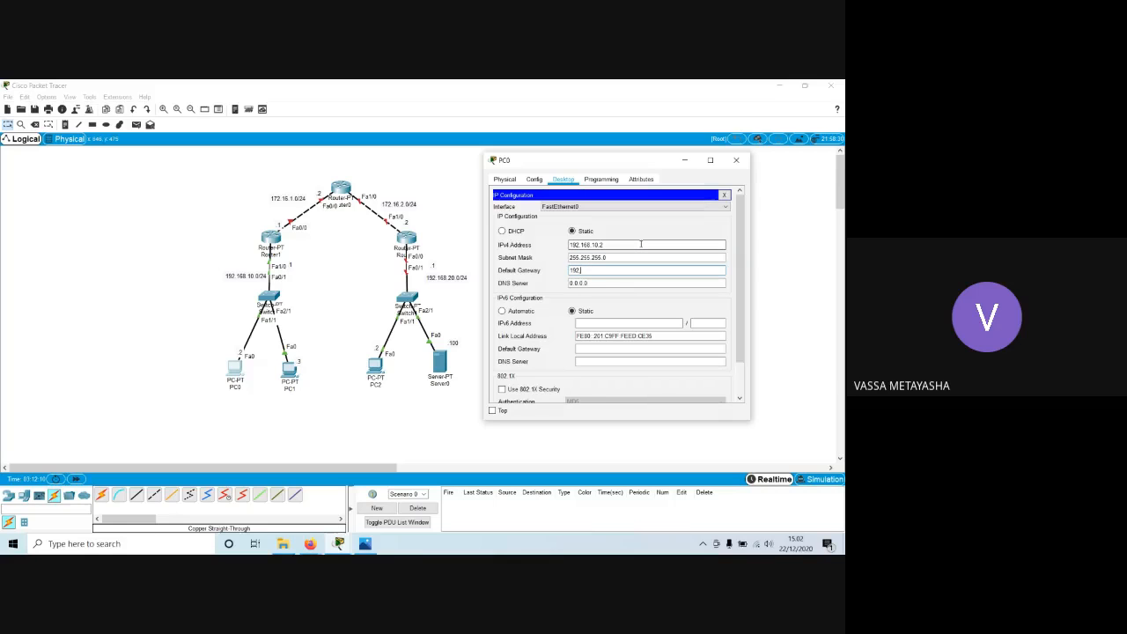
text(.168.10.1)
key(Tab)
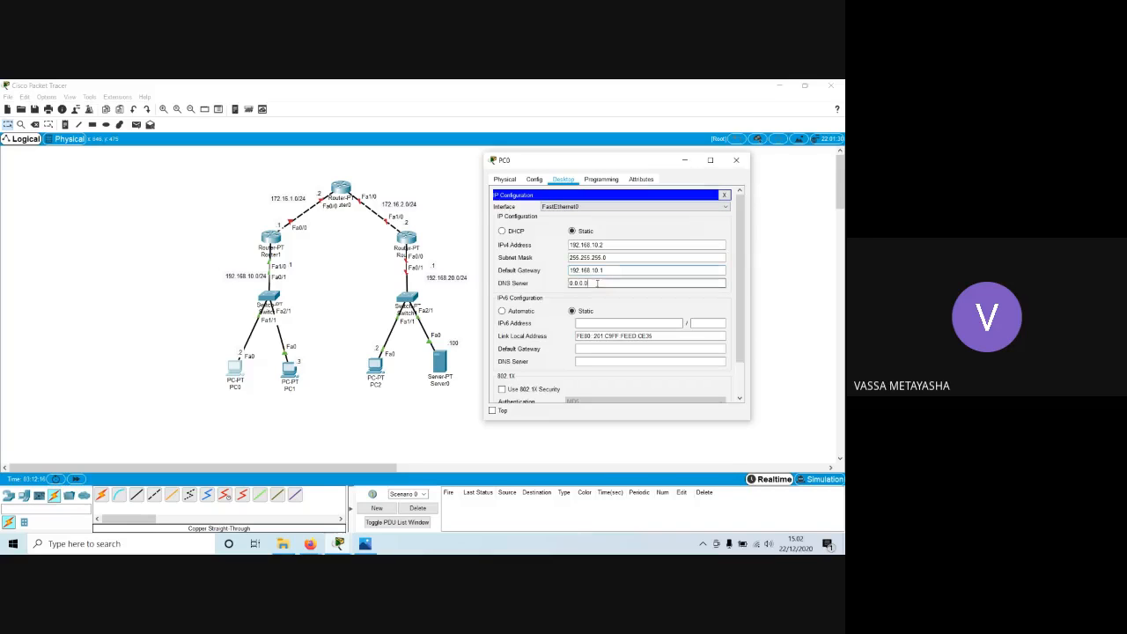
click(724, 206)
click(682, 214)
click(724, 194)
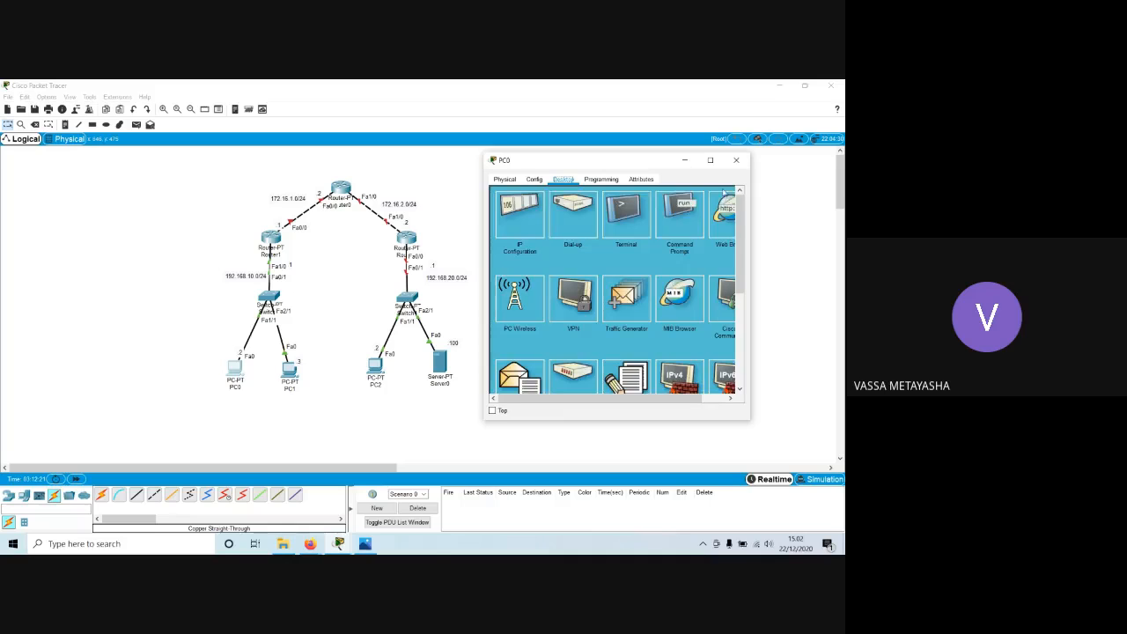
click(737, 160)
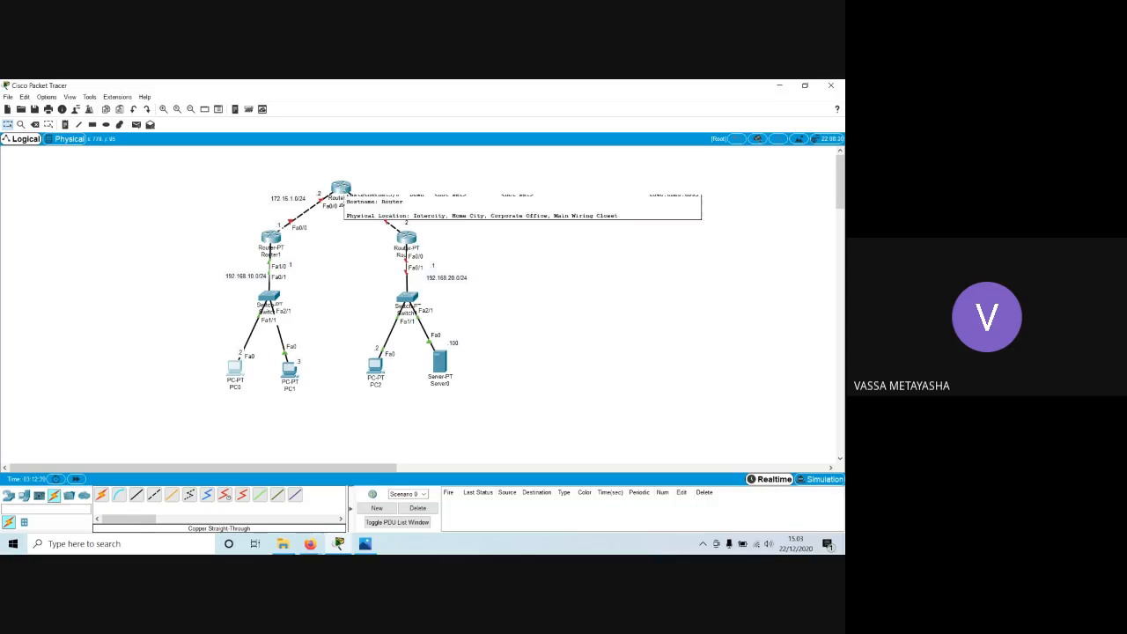
Open Router0's command line, decline the initial configuration dialog, and enter global configuration mode with enable and conf t.
click(341, 187)
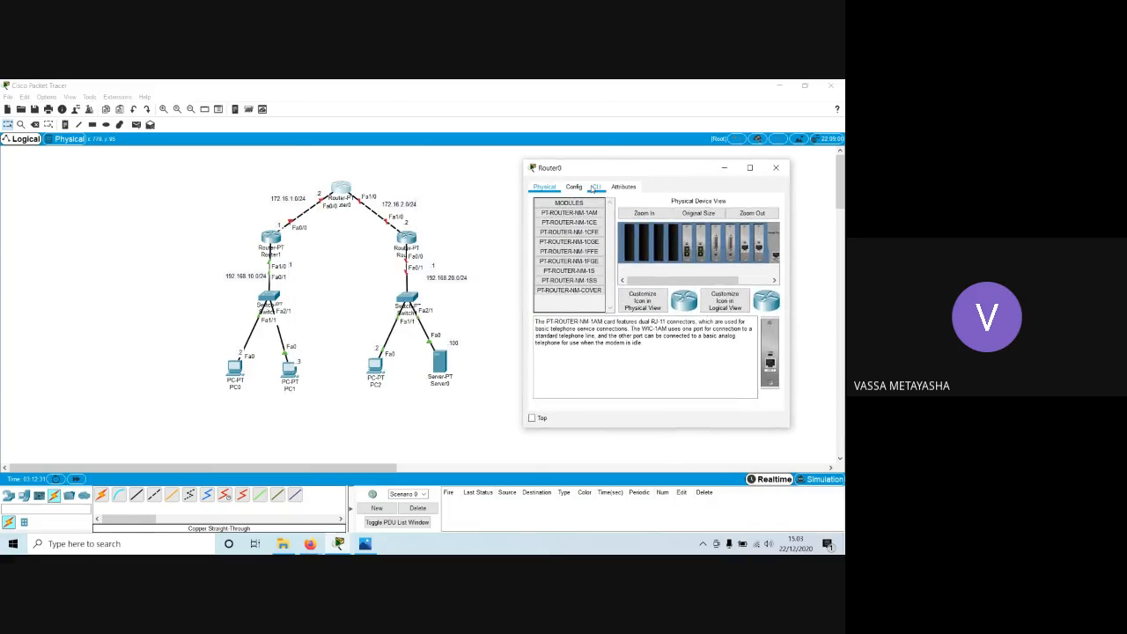
click(595, 187)
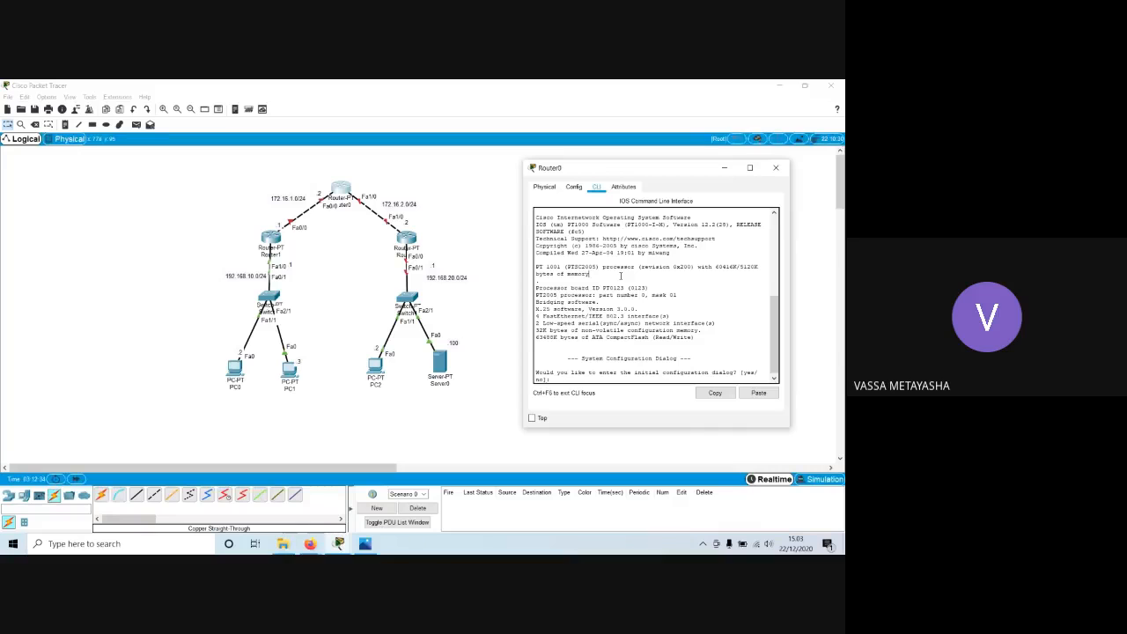
text(no)
text(ena)
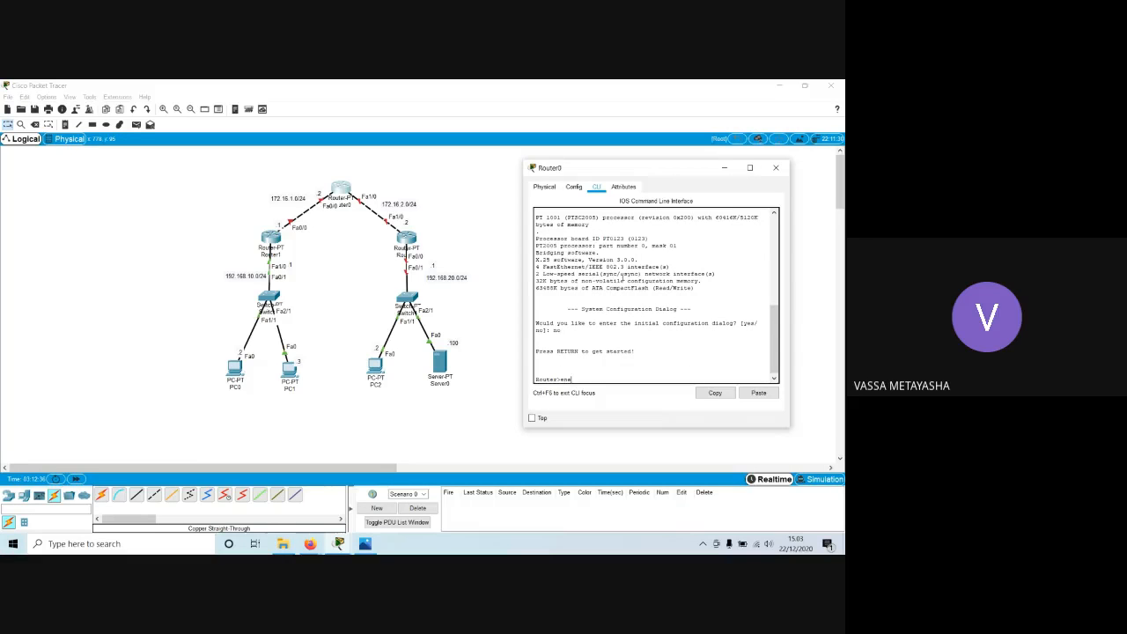
text(ble)
key(Return)
text(conf t)
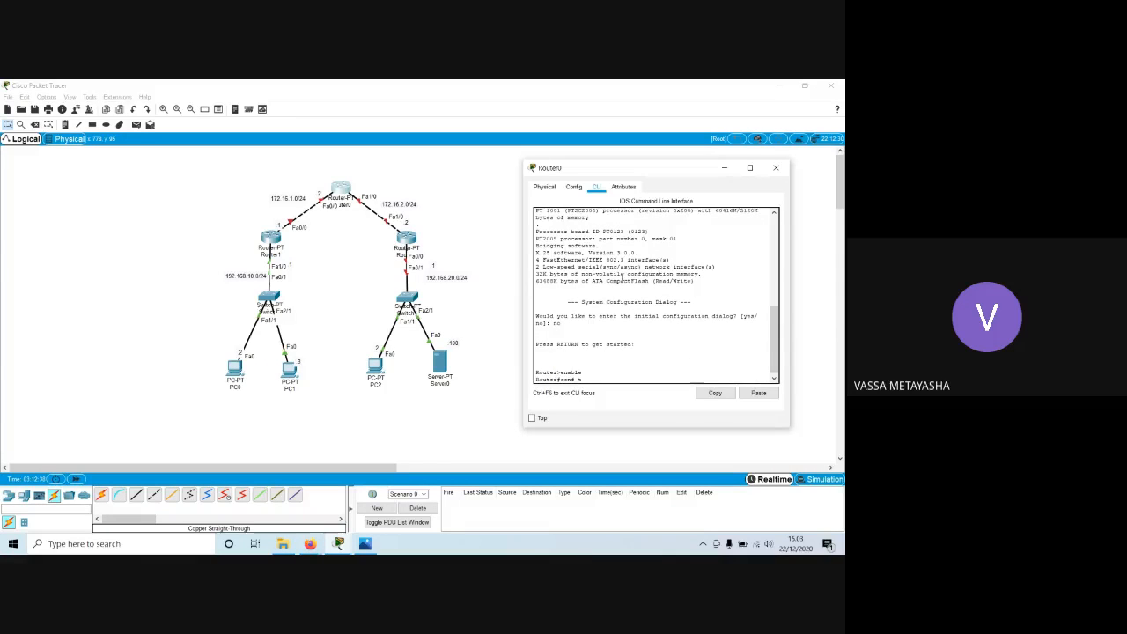
key(Return)
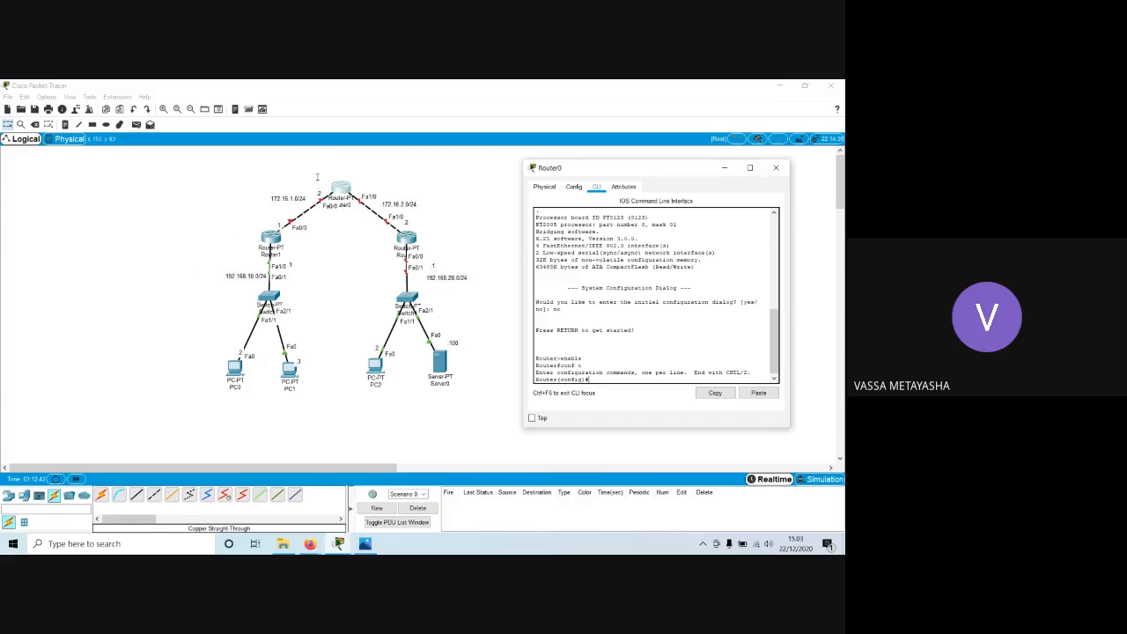
Assign IP address 172.16.1.2 with mask 255.255.255.0 to Router0's interface fa0/0.
text(int fa0/0)
key(Return)
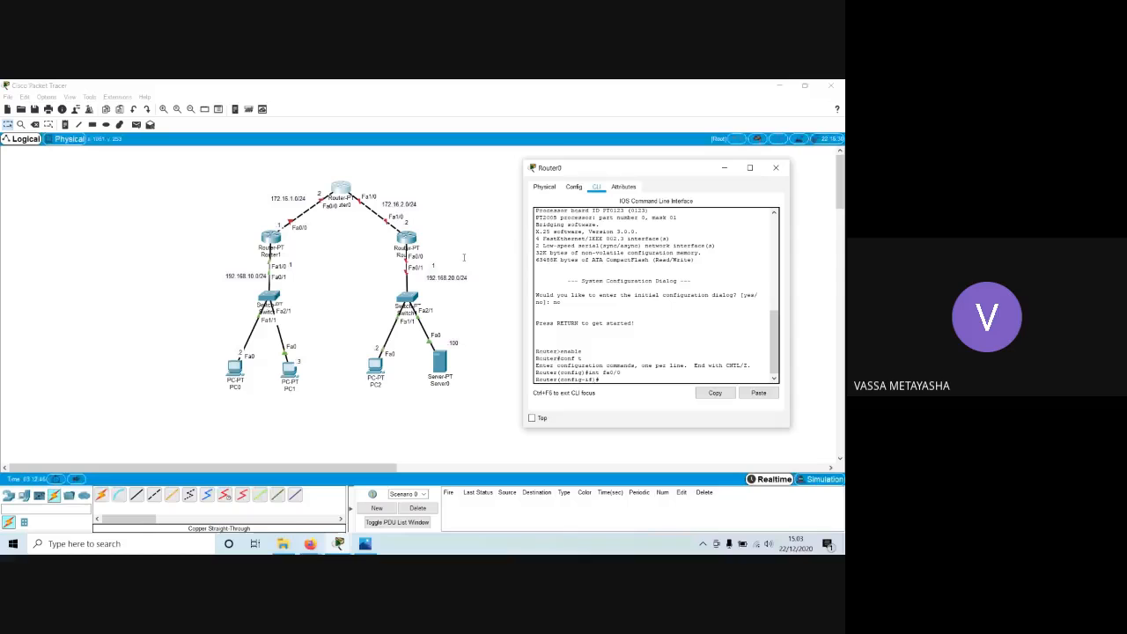
text(ip add 172.16.1.2 255.255.255.0)
key(Return)
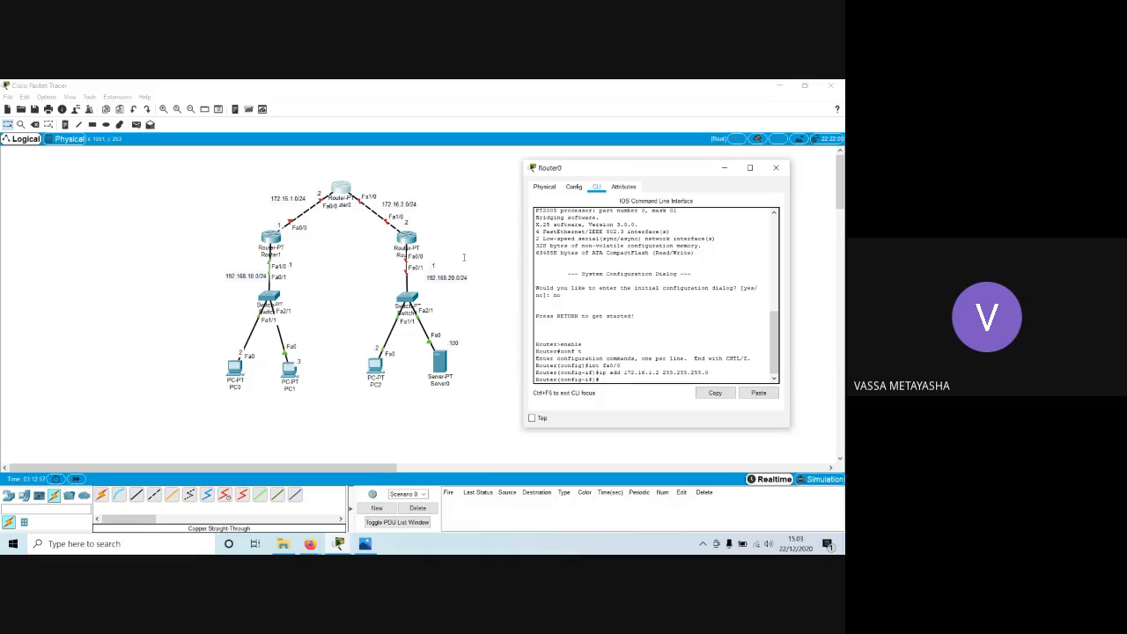
Enable Router0's fa0/0 interface with no shutdown and exit to global configuration mode.
text(no shutd)
key(Tab)
key(Return)
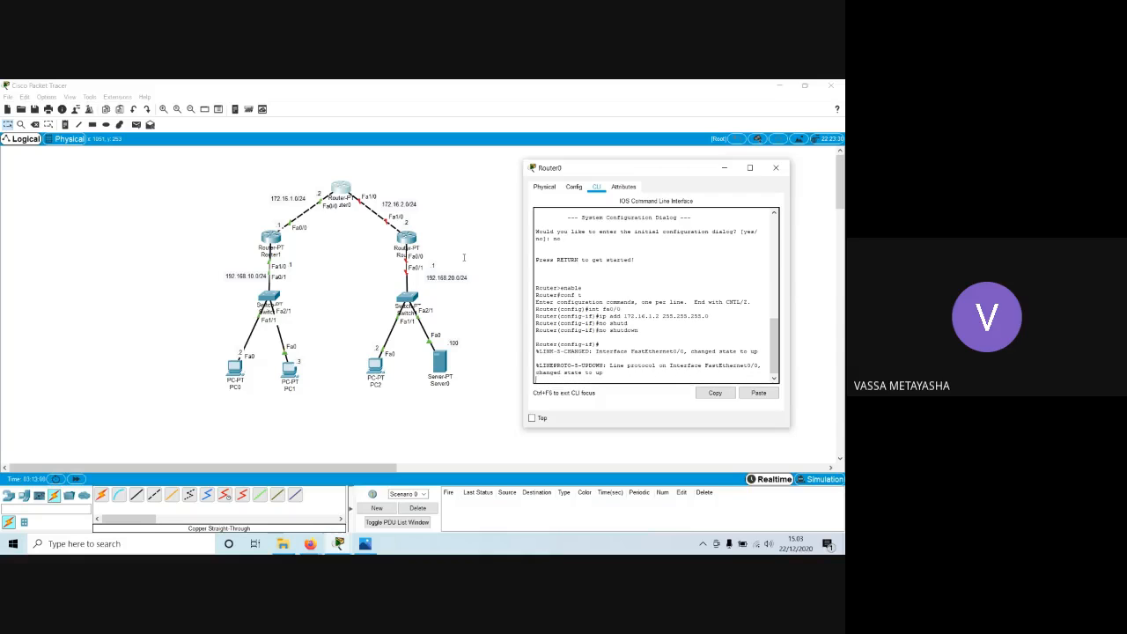
key(Return)
text(er(config-if)#ex)
key(Return)
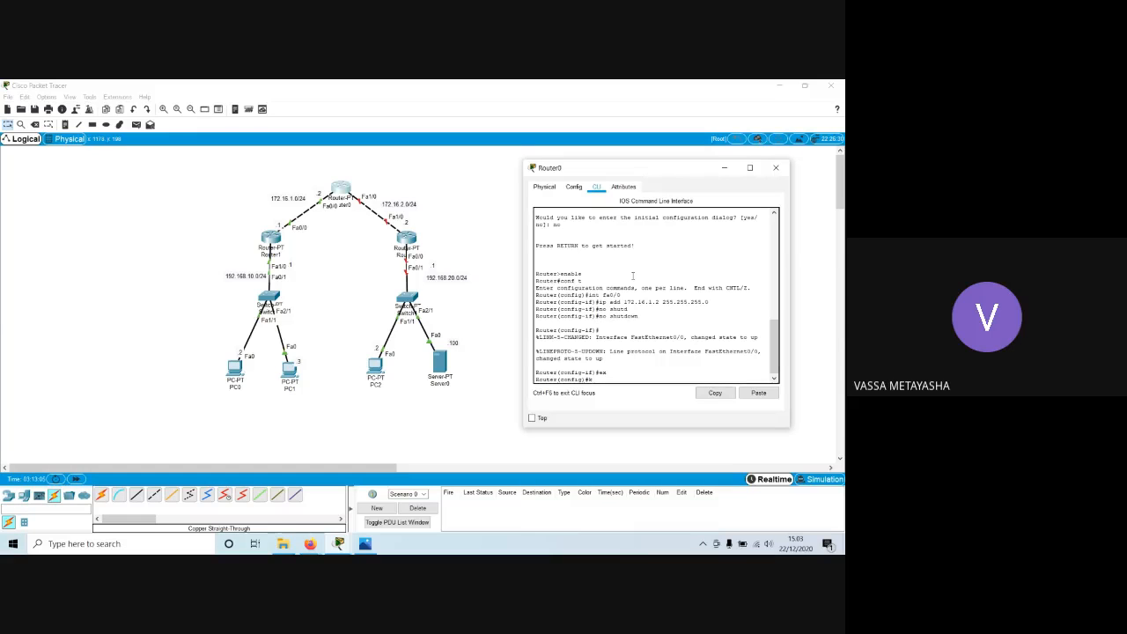
Enter interface configuration mode for Router0's fa1/0.
text(int fa1/0)
key(Return)
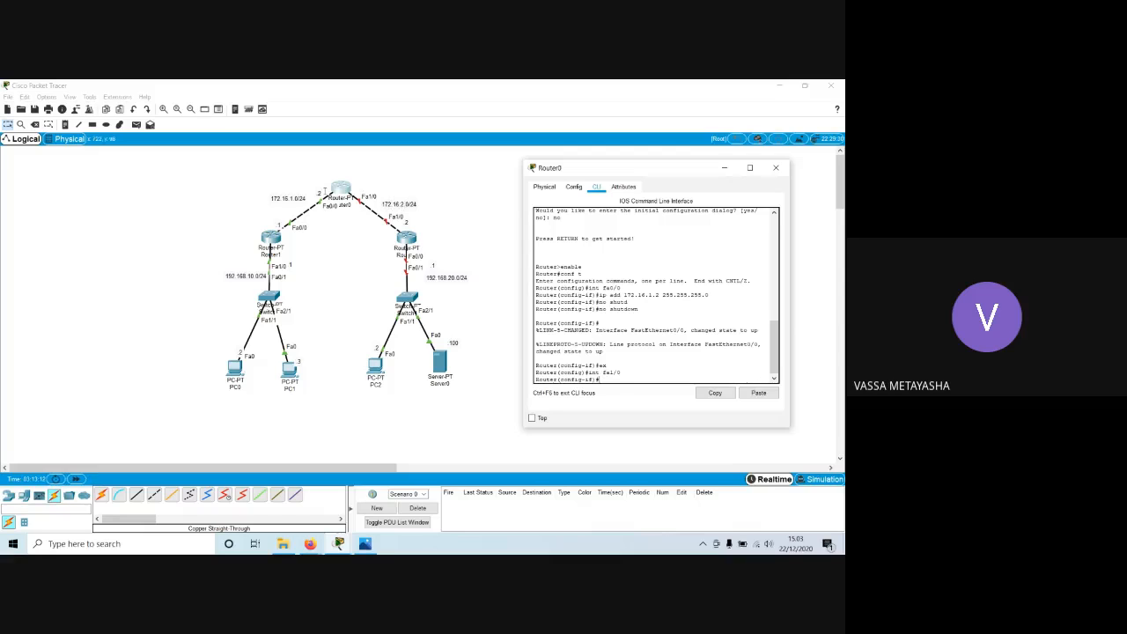
Place a .1 host address note beside Router0's Fa1/0 end of the 172.16.2.0 link.
click(65, 124)
click(404, 191)
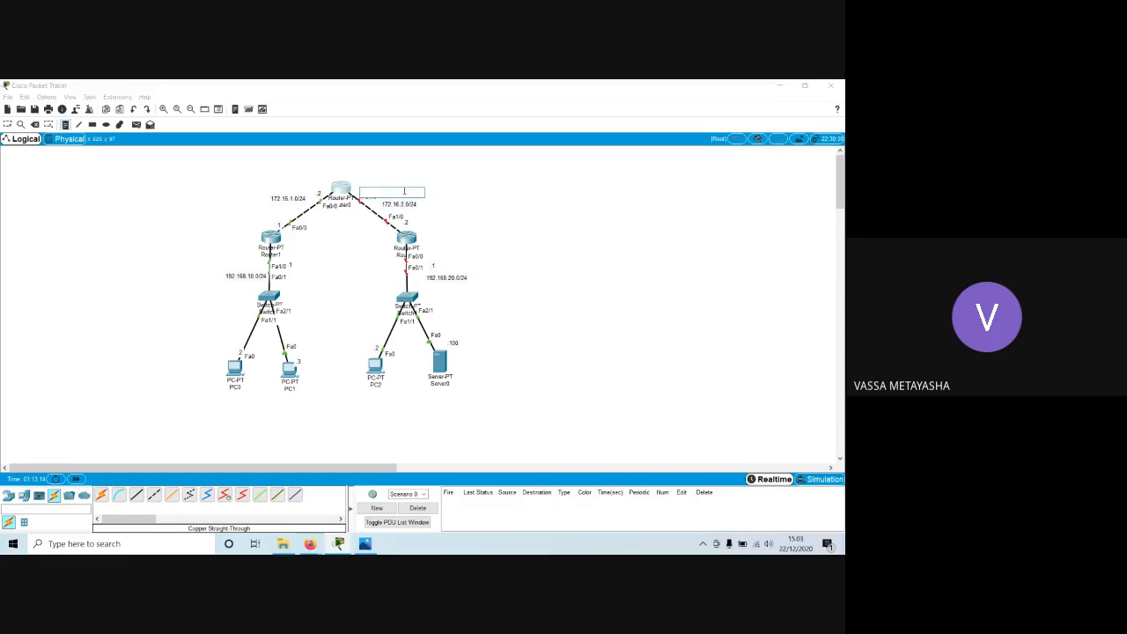
text(1)
click(285, 182)
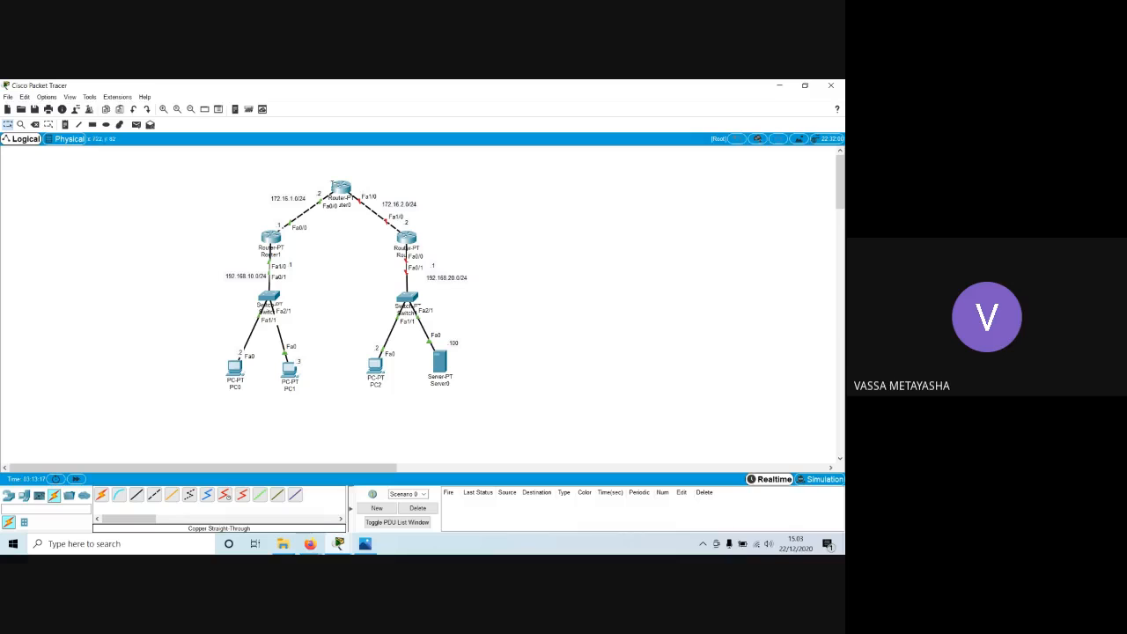
click(64, 124)
click(361, 189)
text(.1)
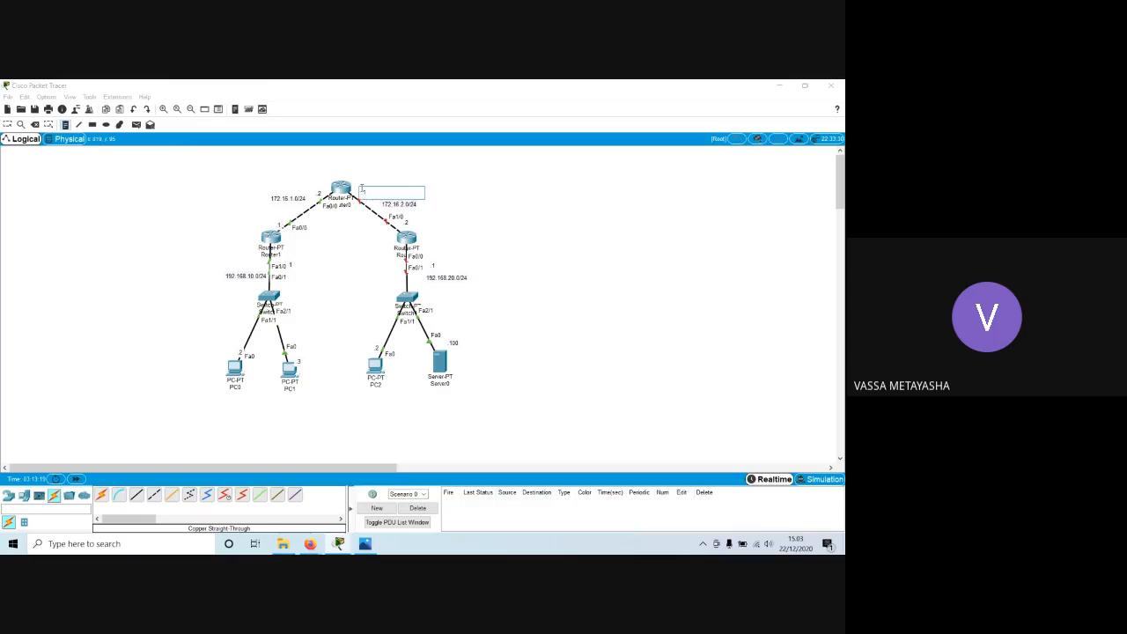
key(Return)
key(BackSpace)
click(392, 168)
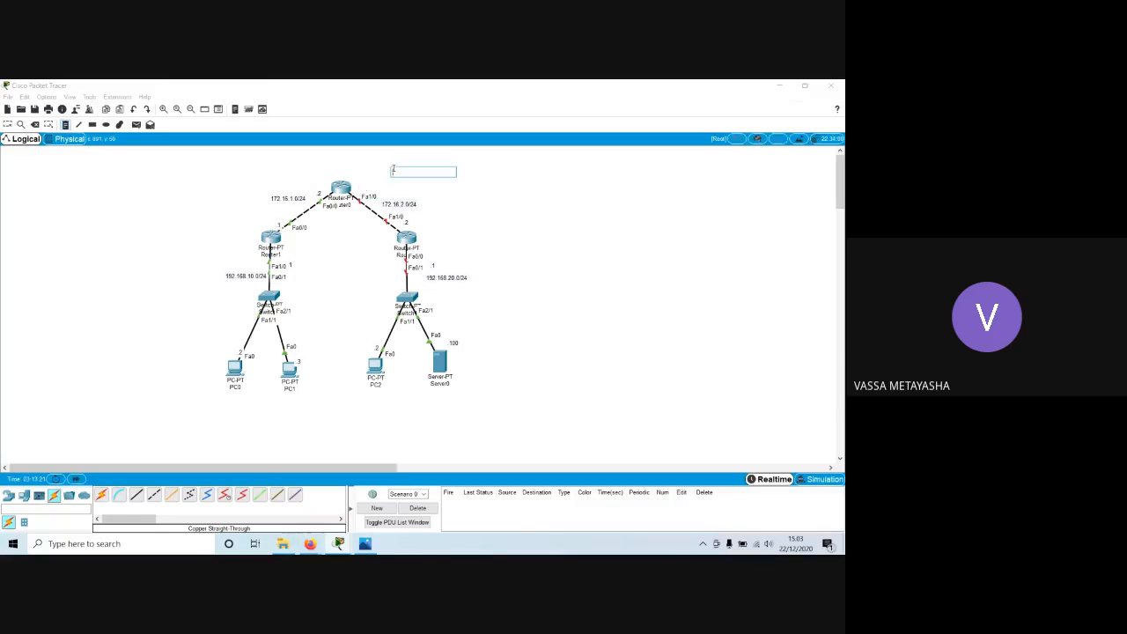
key(Escape)
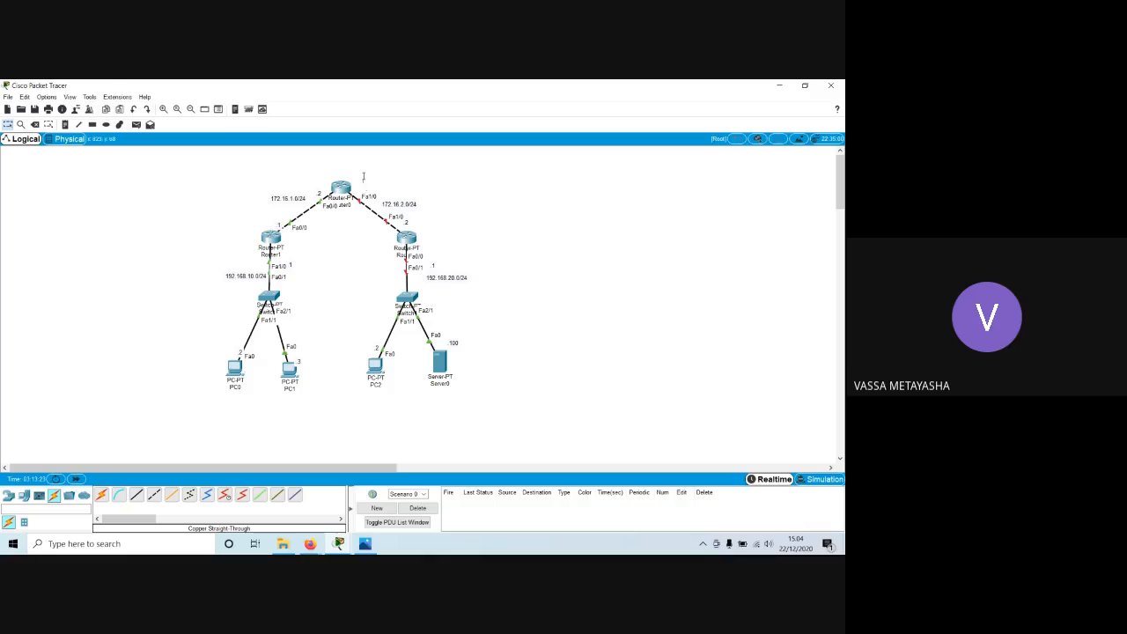
click(404, 183)
key(Delete)
click(378, 325)
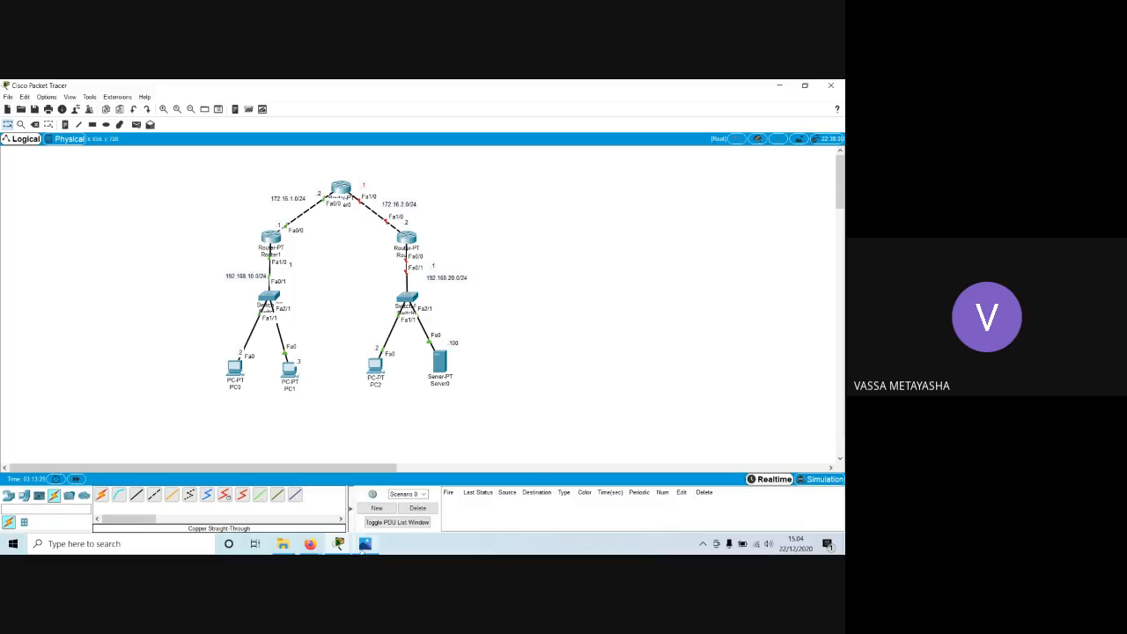
Assign IP address 172.16.2.1 with mask 255.255.255.0 to Router0's interface fa1/0.
mouse_move(339, 543)
click(401, 494)
text(ip add 192.)
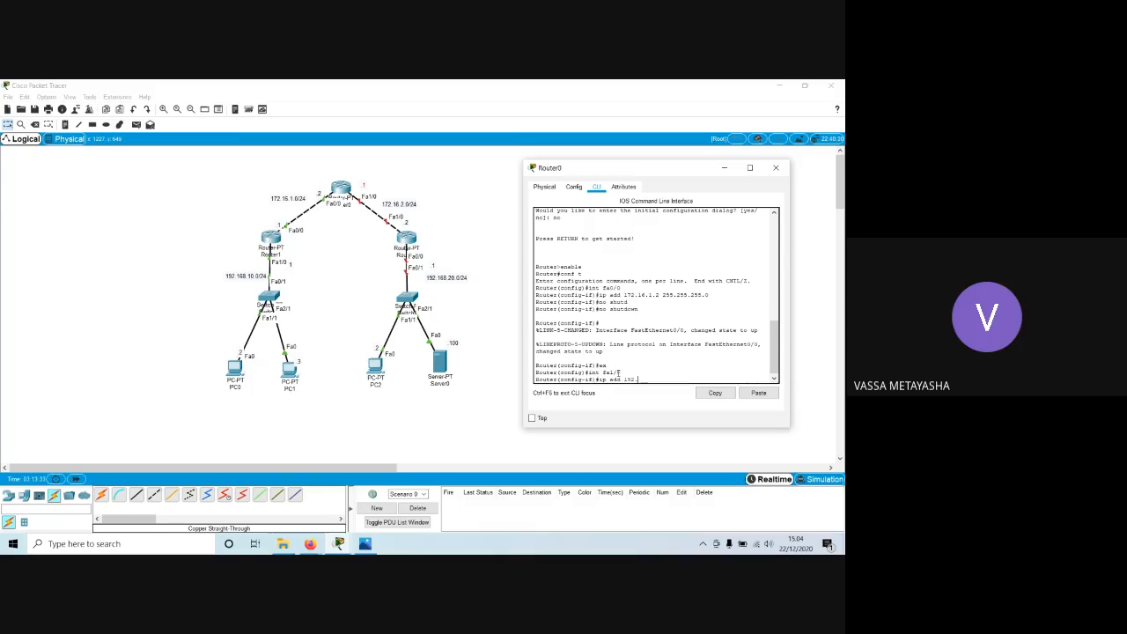
key(BackSpace)
key(BackSpace)
key(BackSpace)
text(d 172.16.2.1 255.255.255.0)
key(Return)
Enable Router0's fa1/0 interface with no shutdown and exit to global configuration mode.
text(nfig-if)#no sh)
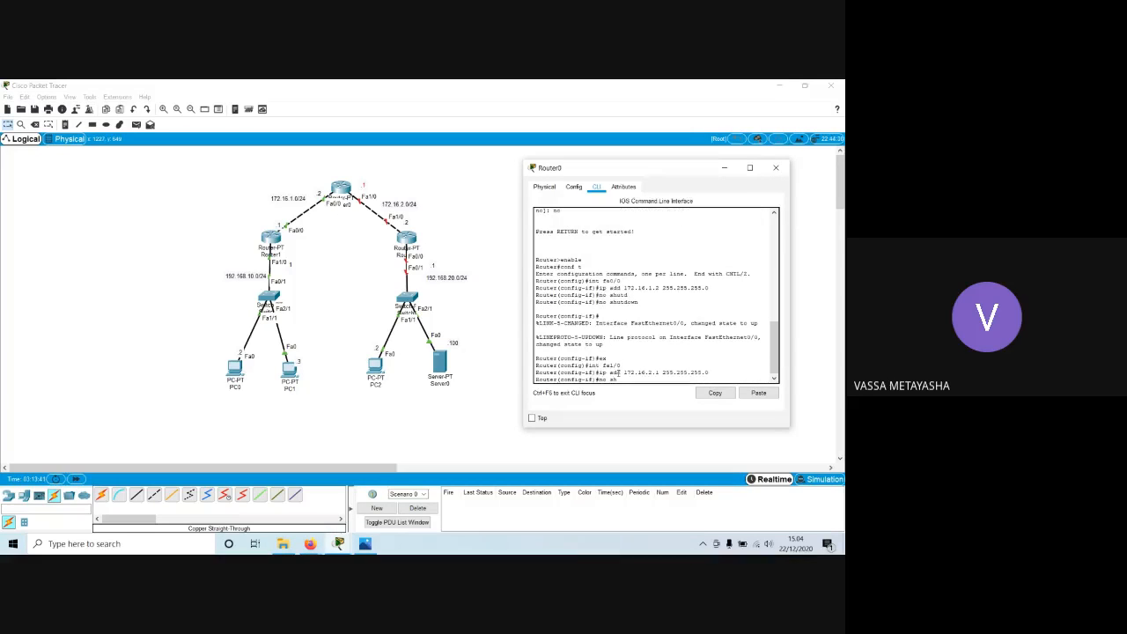
text(utdown)
key(Return)
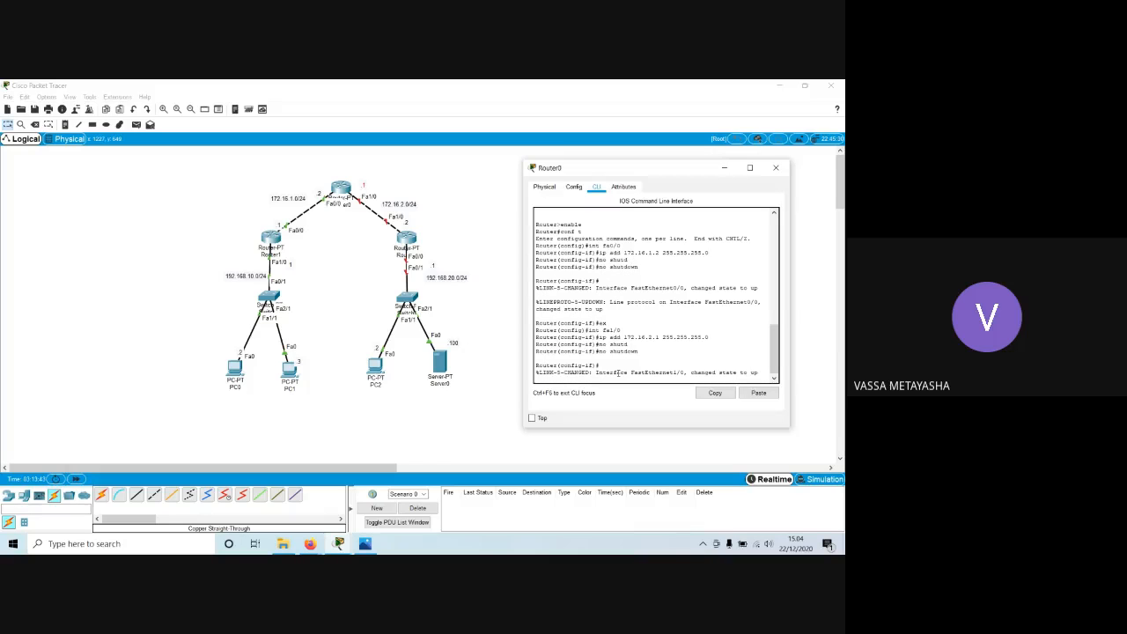
key(Return)
text(ex)
key(Return)
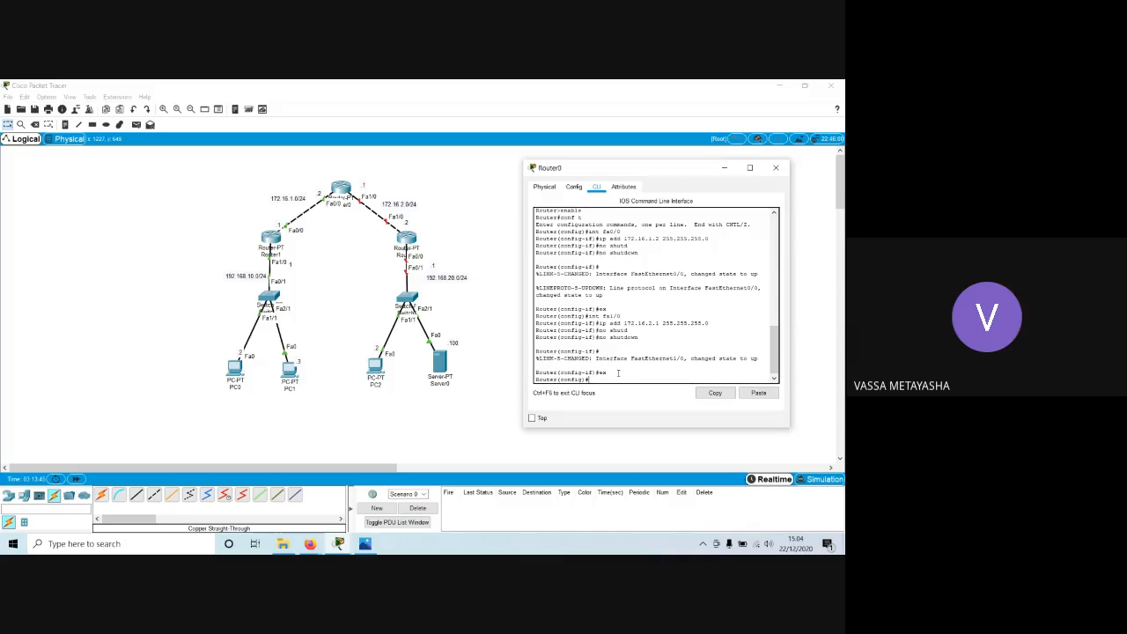
Save Router0's configuration with do write and exit to privileged EXEC mode.
text(do write)
key(Return)
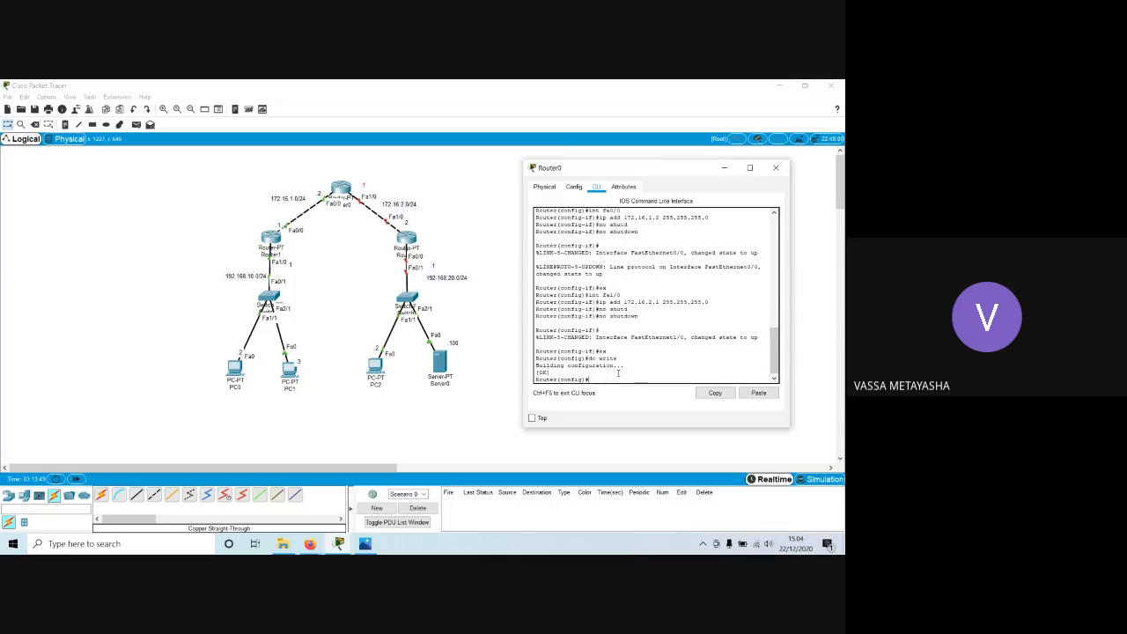
drag(619, 359, 600, 358)
click(596, 376)
text(exit)
key(Return)
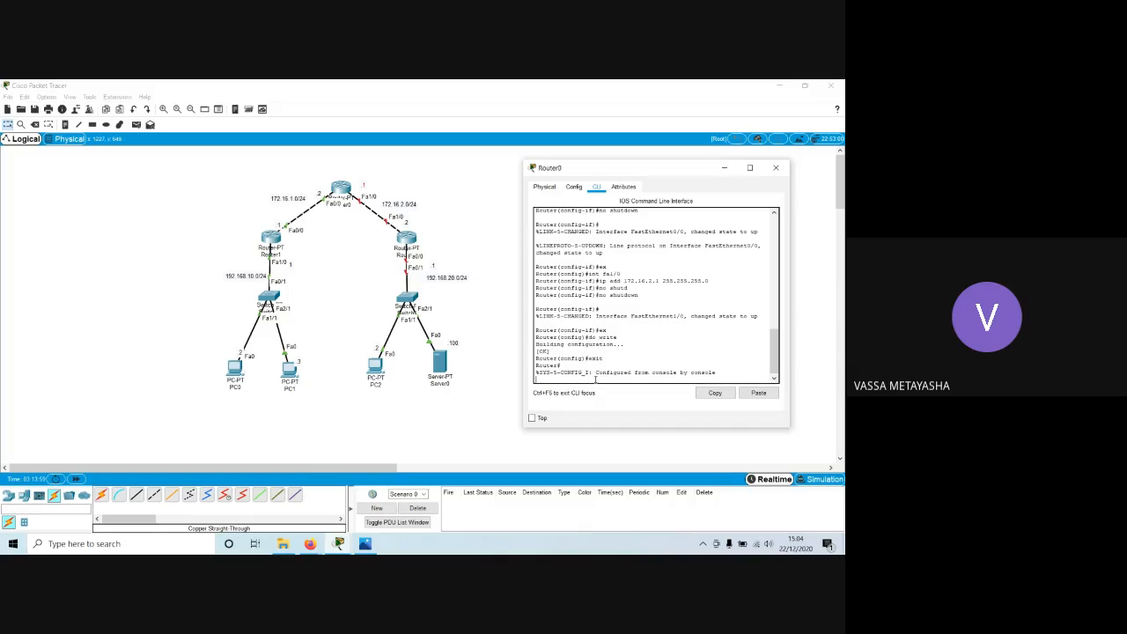
key(Return)
Highlight the privileged and interface configuration prompts in Router0's console for comparison, and close the Router0 window.
drag(597, 377, 536, 379)
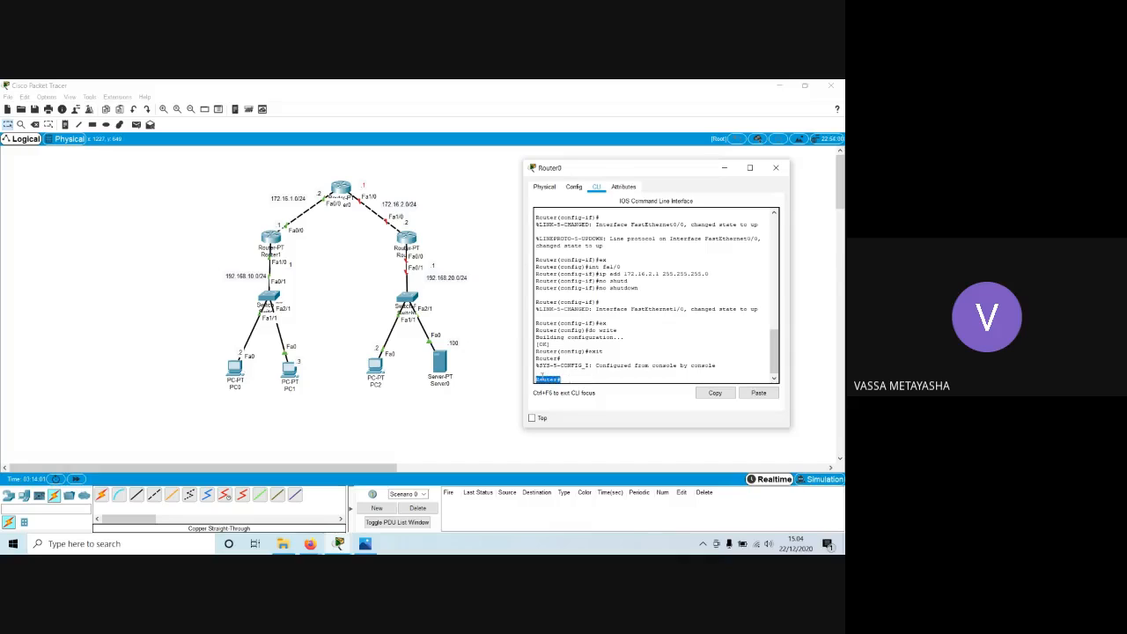
mouse_move(589, 329)
mouse_down()
mouse_move(535, 330)
mouse_move(590, 330)
mouse_up()
drag(561, 378, 536, 379)
drag(590, 331, 536, 332)
click(595, 331)
click(776, 168)
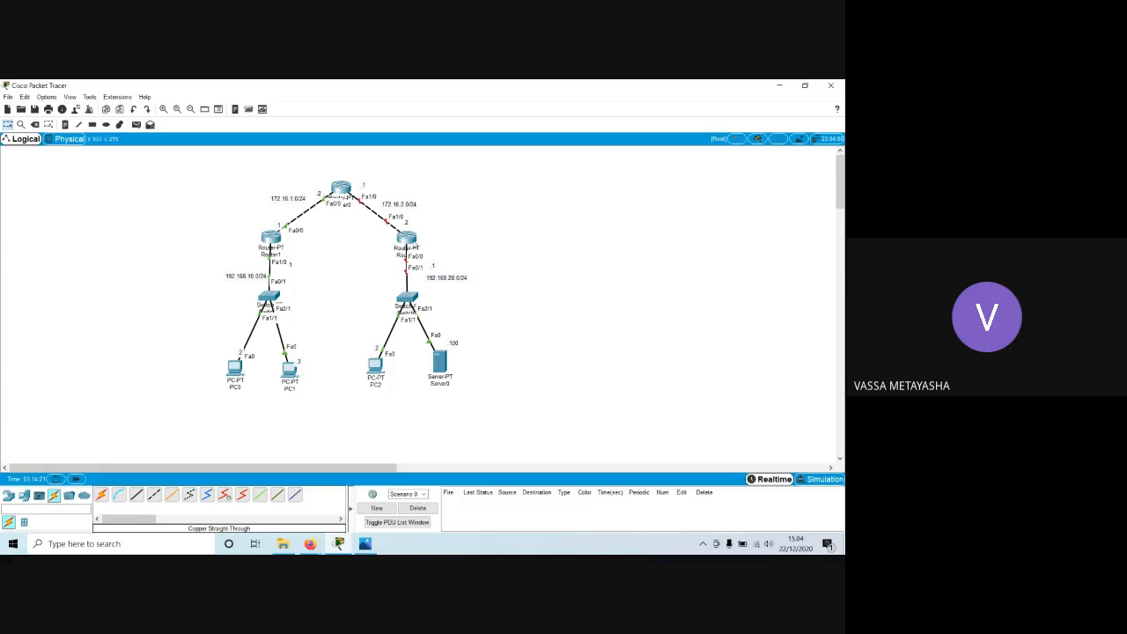
Open Router2's command line and answer no to the initial configuration dialog.
mouse_move(411, 246)
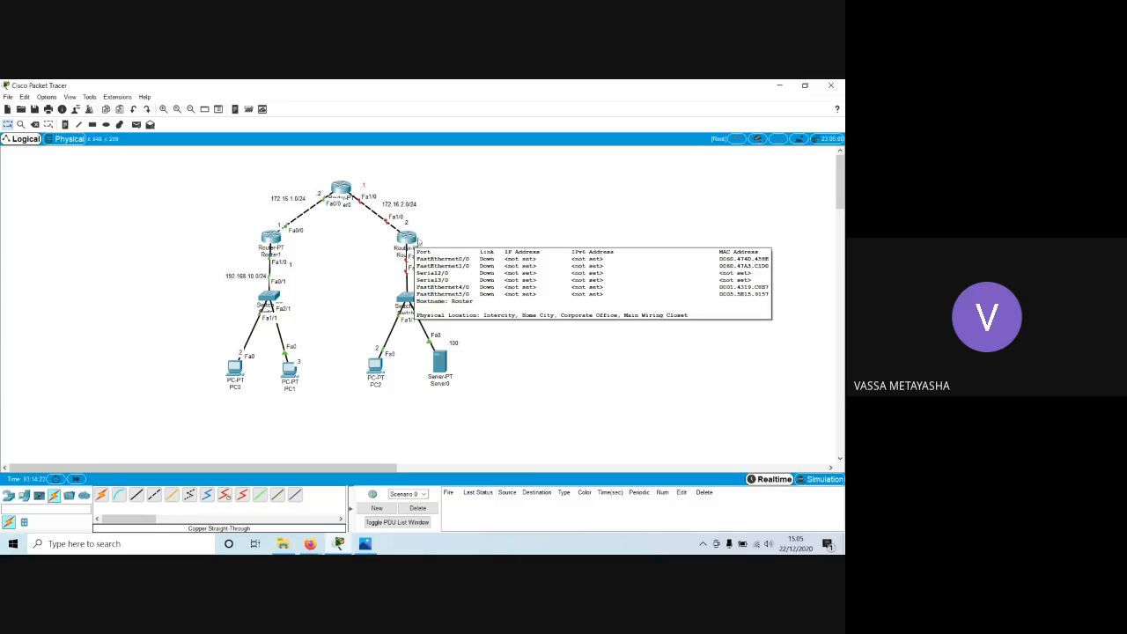
click(407, 241)
drag(406, 178, 612, 173)
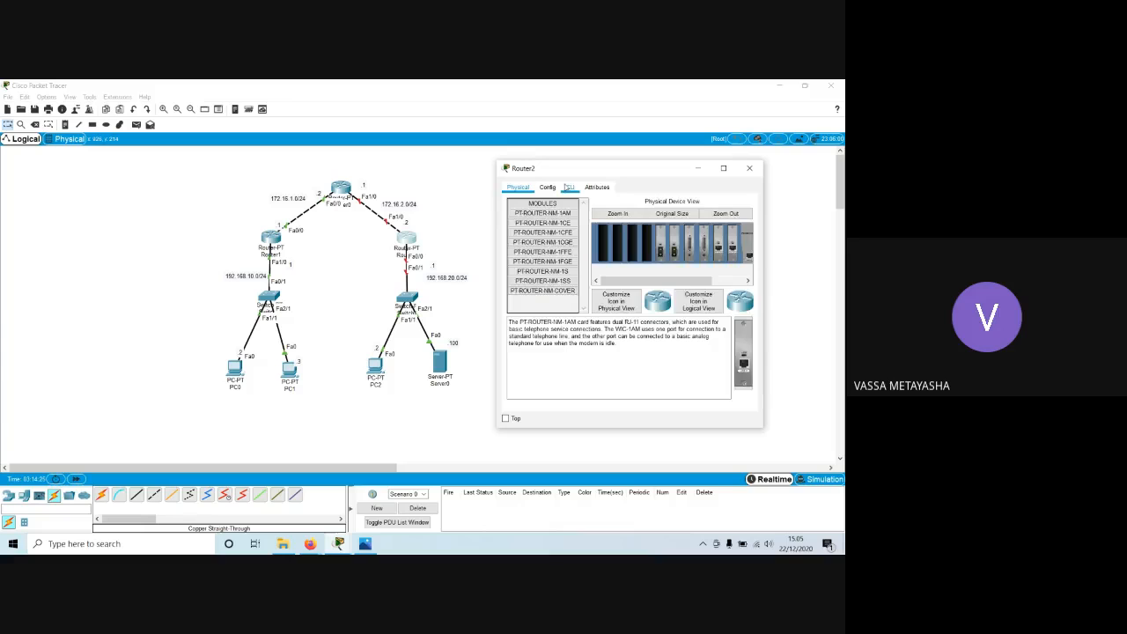
click(569, 187)
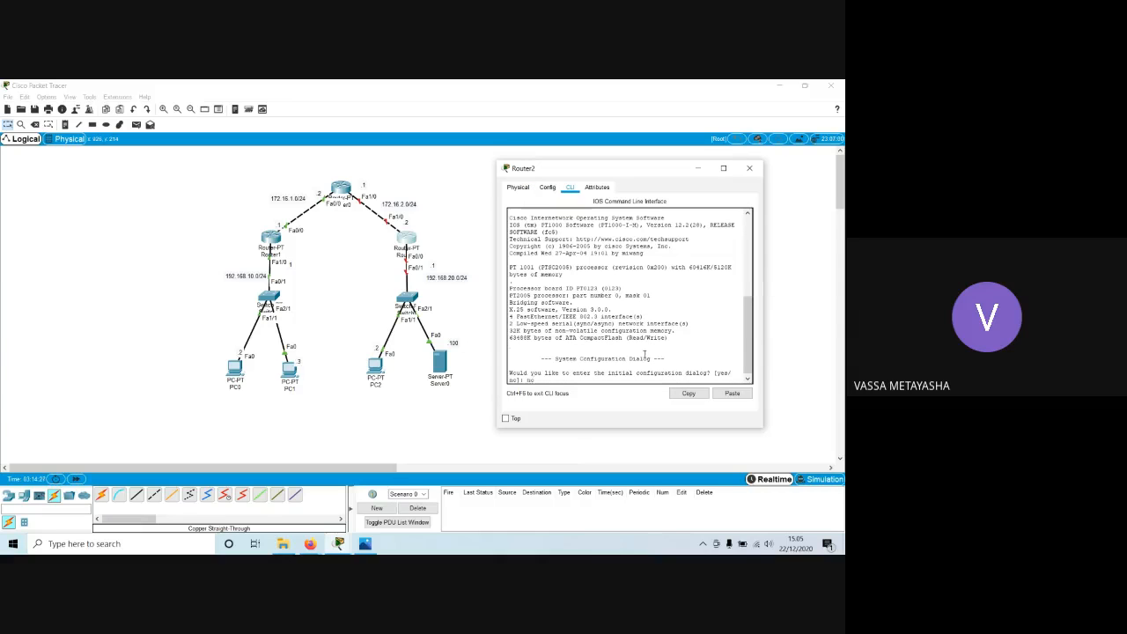
text(no)
key(Return)
key(Return)
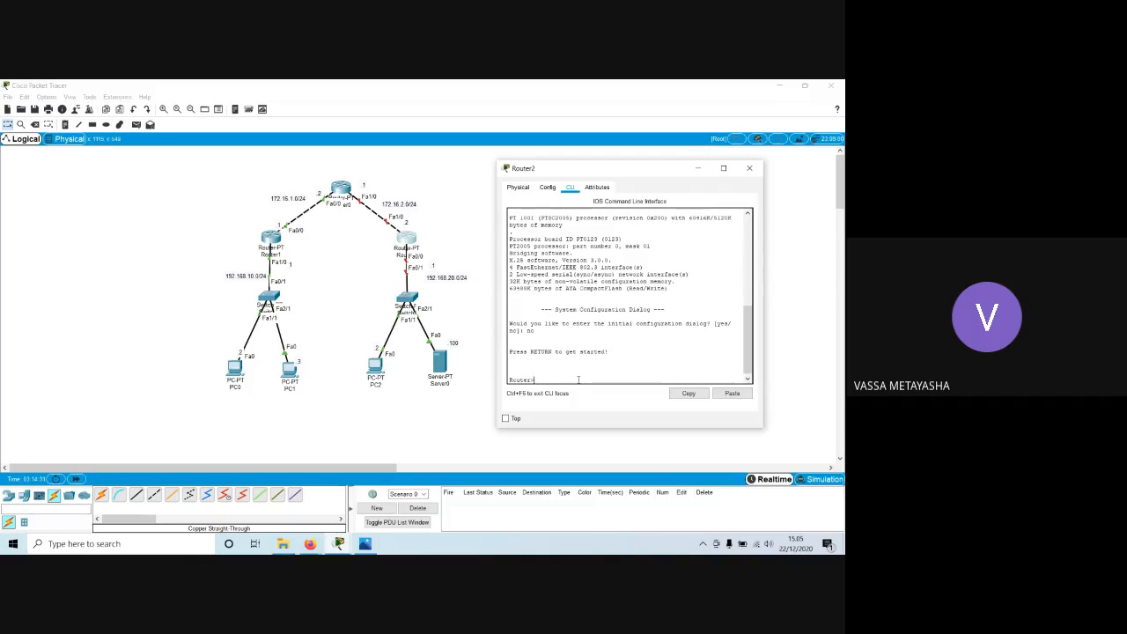
Enter privileged mode and global configuration mode on Router2 with enable and conf t.
text(enable)
key(Return)
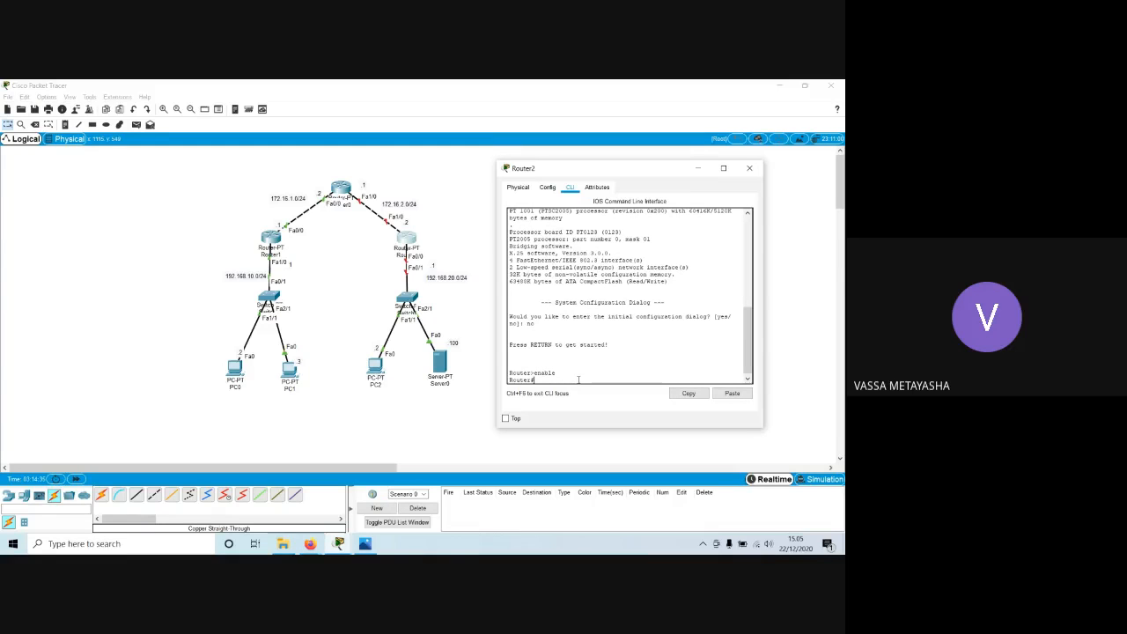
text(conf t)
key(Return)
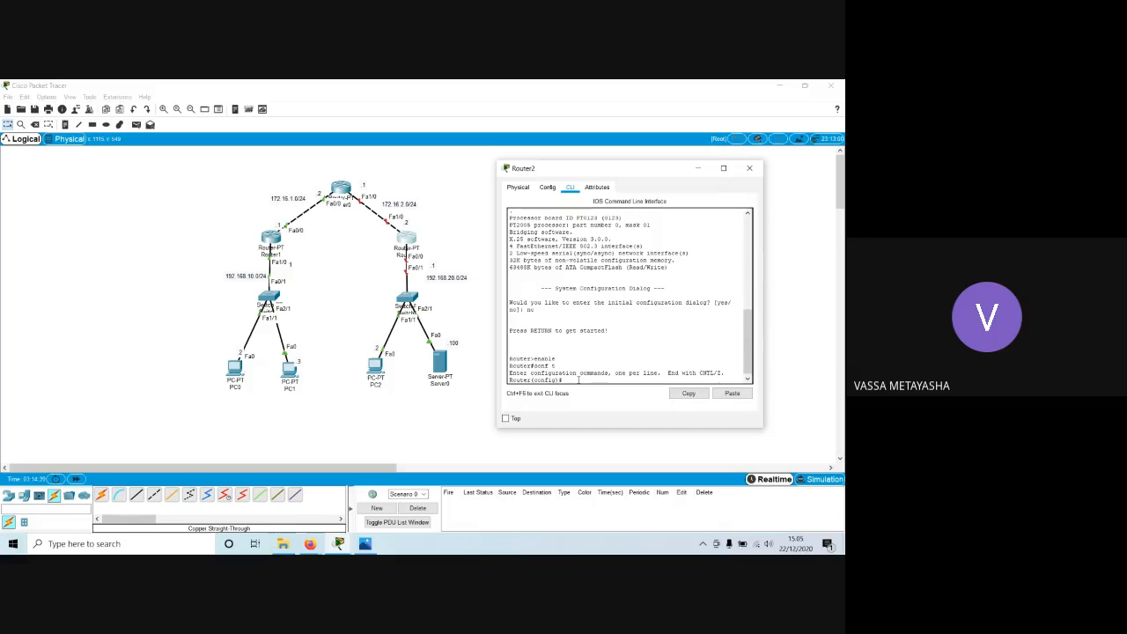
Assign IP address 172.16.2.2 with mask 255.255.255.0 to Router2's interface fa1/0.
text(int fa1/0)
key(Return)
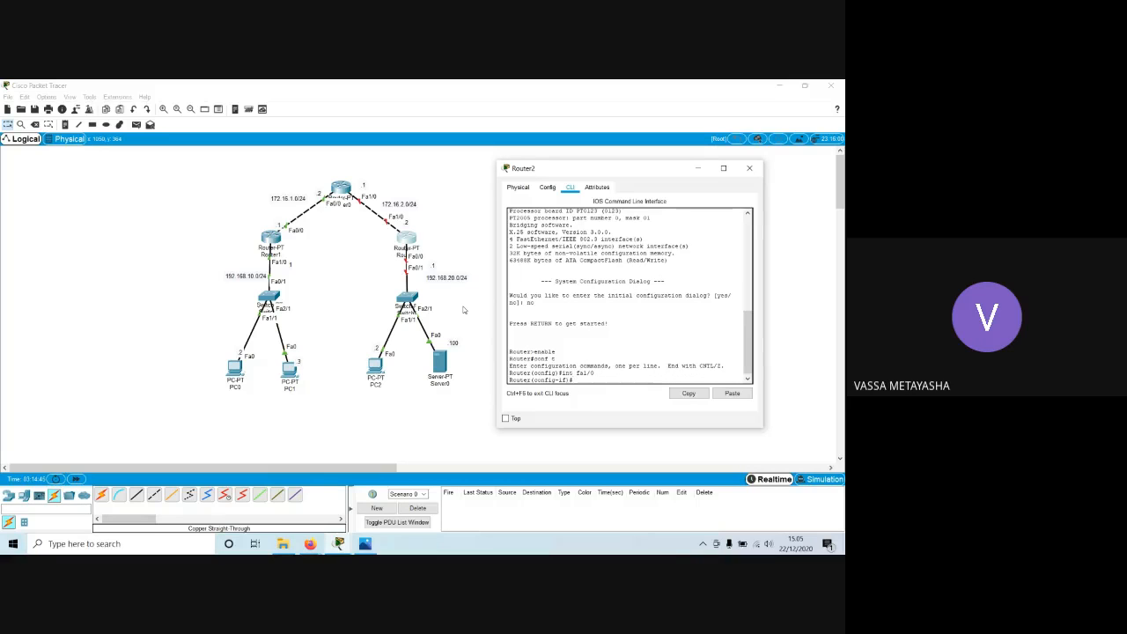
text(ip add 172.16.2.2)
key(Return)
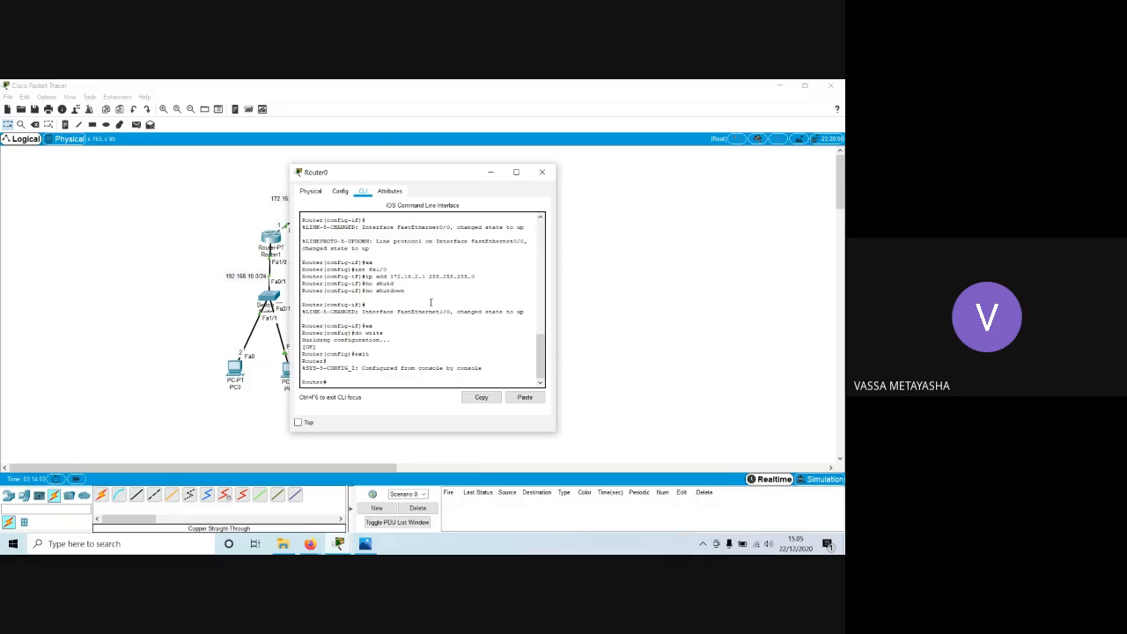
click(543, 172)
click(406, 237)
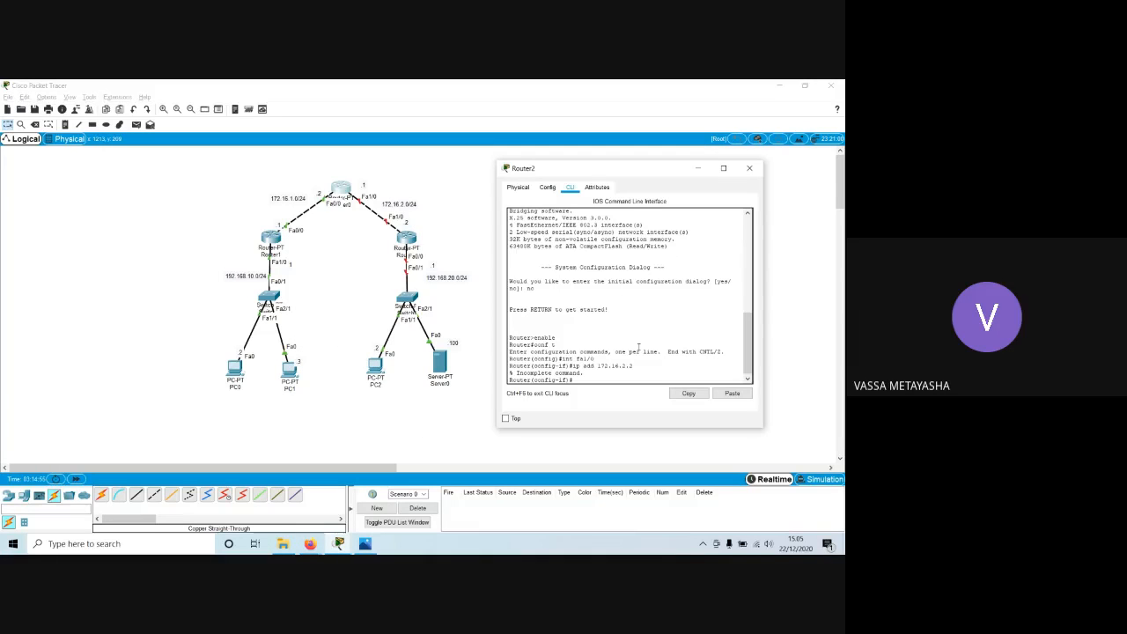
key(Up)
text(255.255.255.)
key(Return)
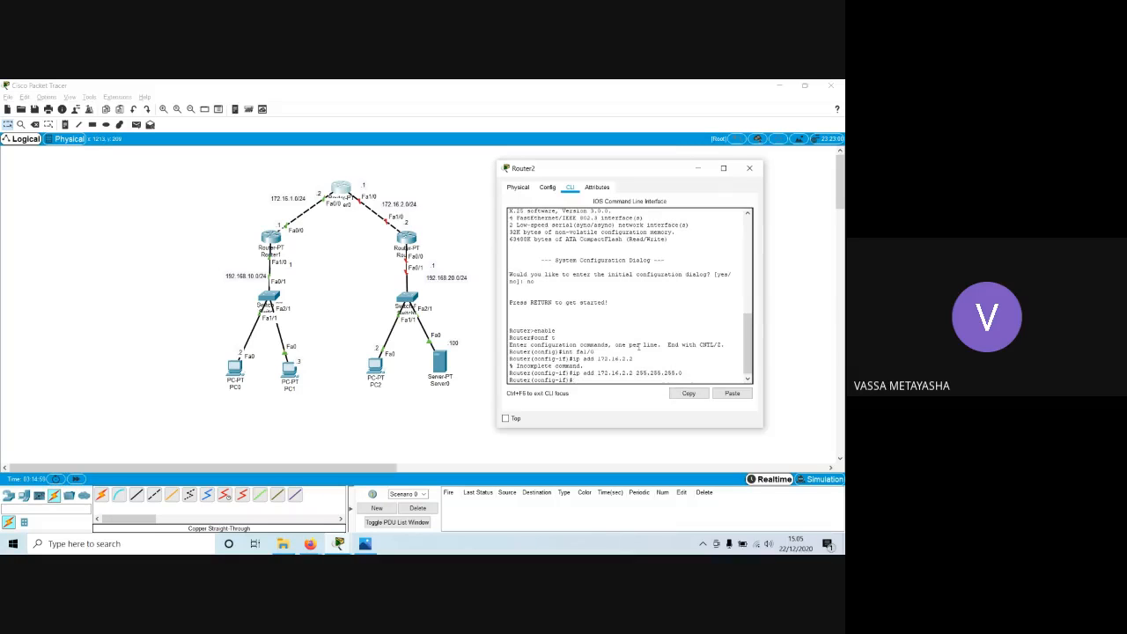
Enable Router2's fa1/0 interface with no shutdown and exit to global configuration mode.
text(no shutd)
key(Tab)
key(Return)
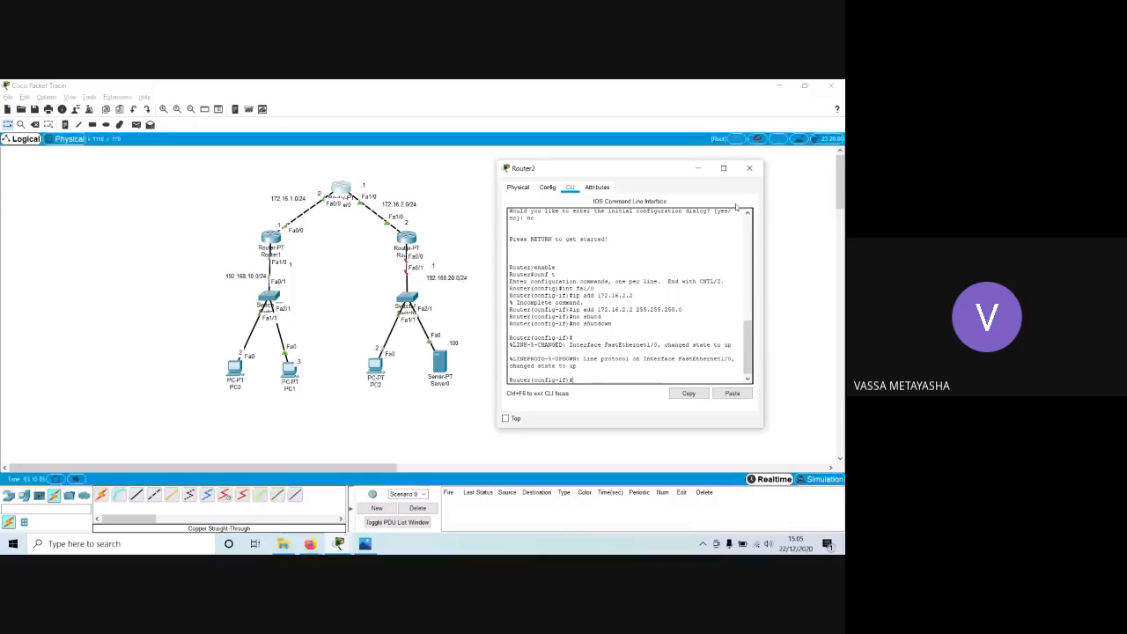
text(ex)
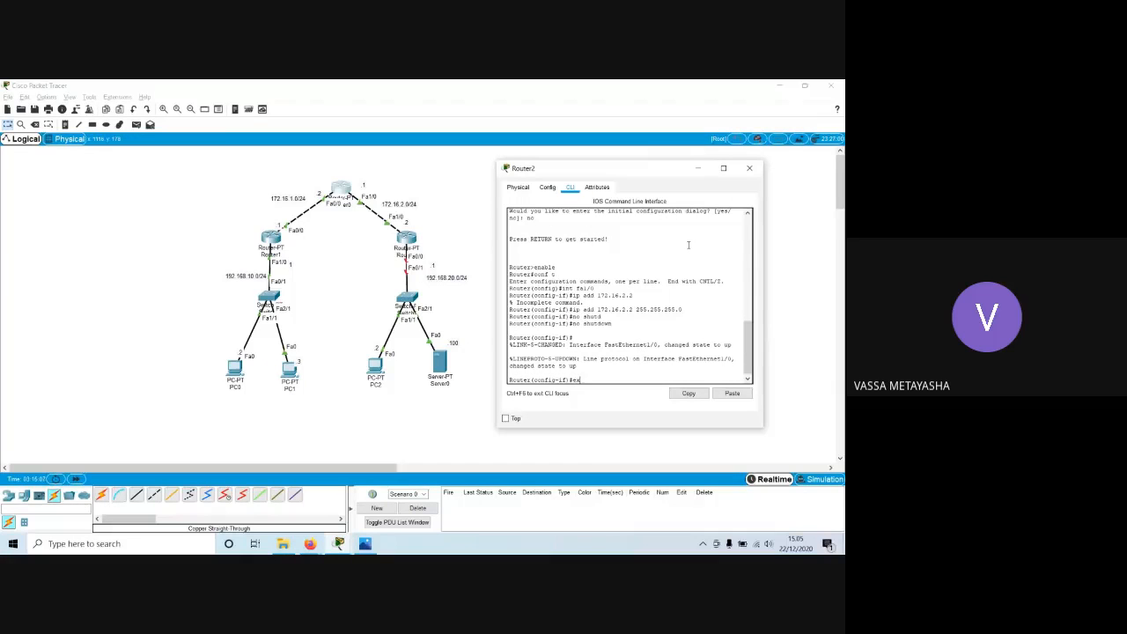
text(it)
key(Return)
Assign IP address 192.168.20.1 with mask 255.255.255.0 to Router2's interface fa0/0.
text(int f)
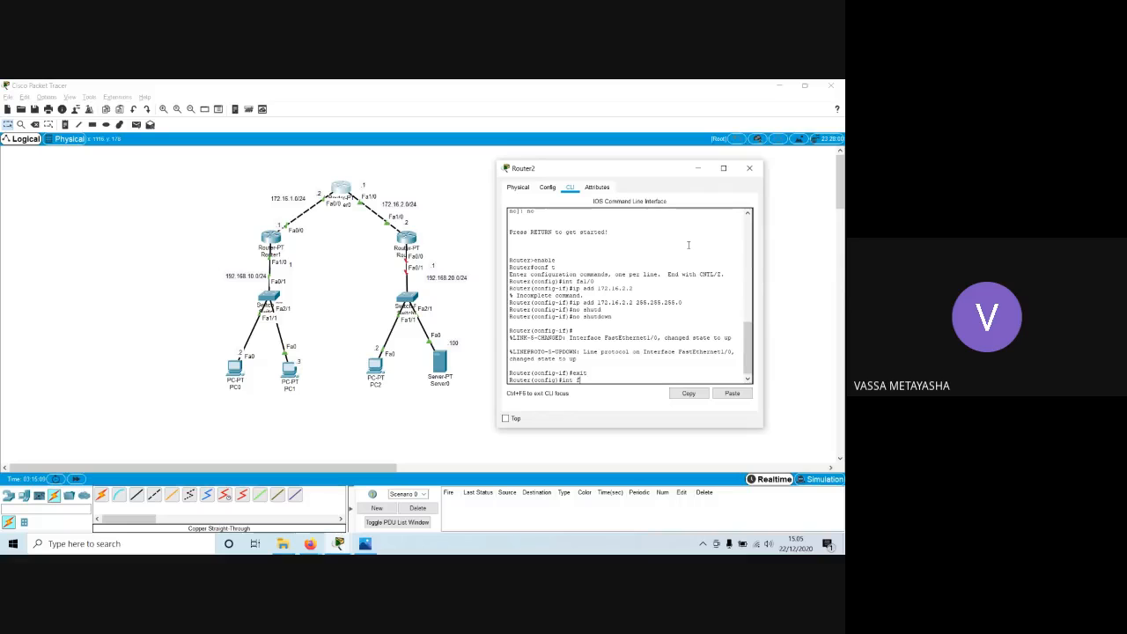
text(a0/0)
key(Return)
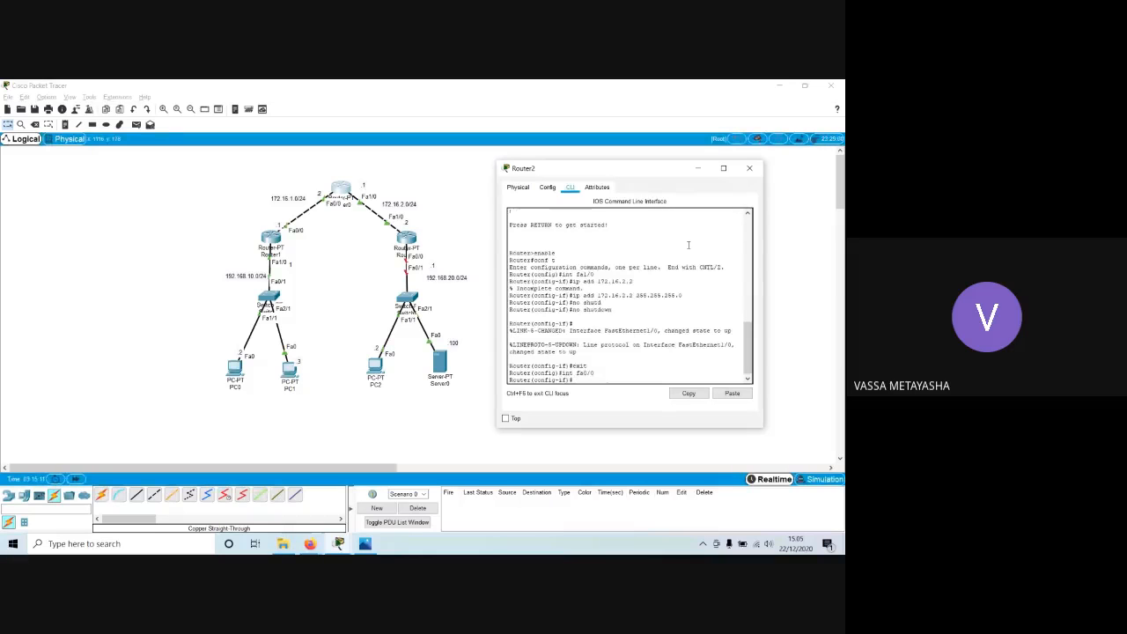
text(ip add 192.168.20.1 25)
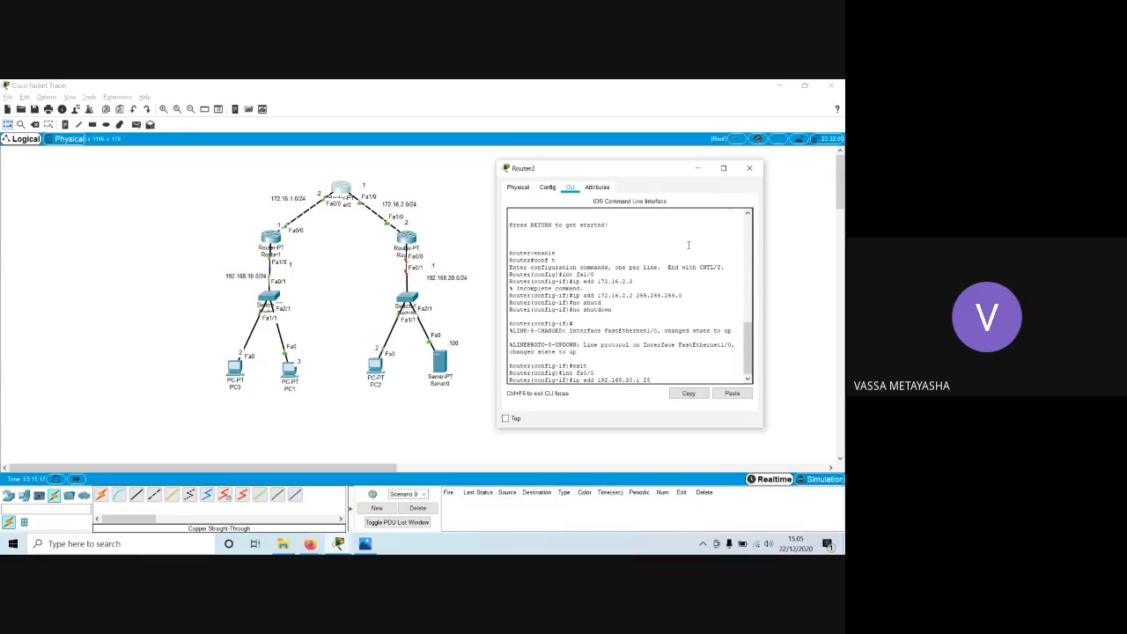
text(5.255.255.0)
key(Return)
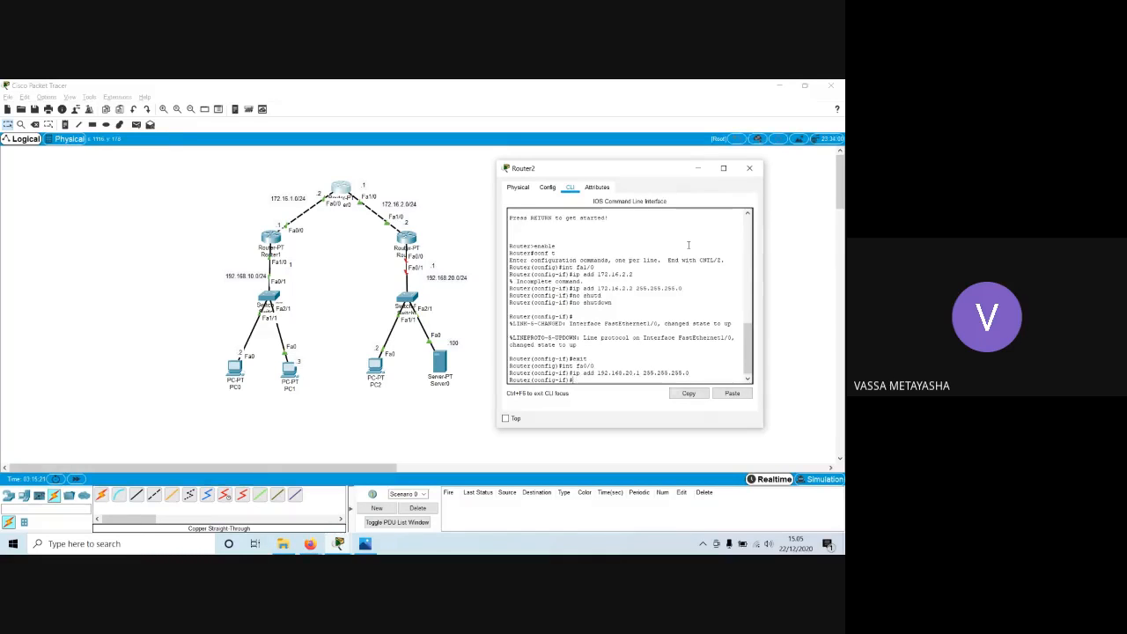
Enable Router2's fa0/0 interface with no shutdown and close the Router2 window.
text(no shut)
key(Tab)
text(d)
key(Tab)
key(BackSpace)
key(Return)
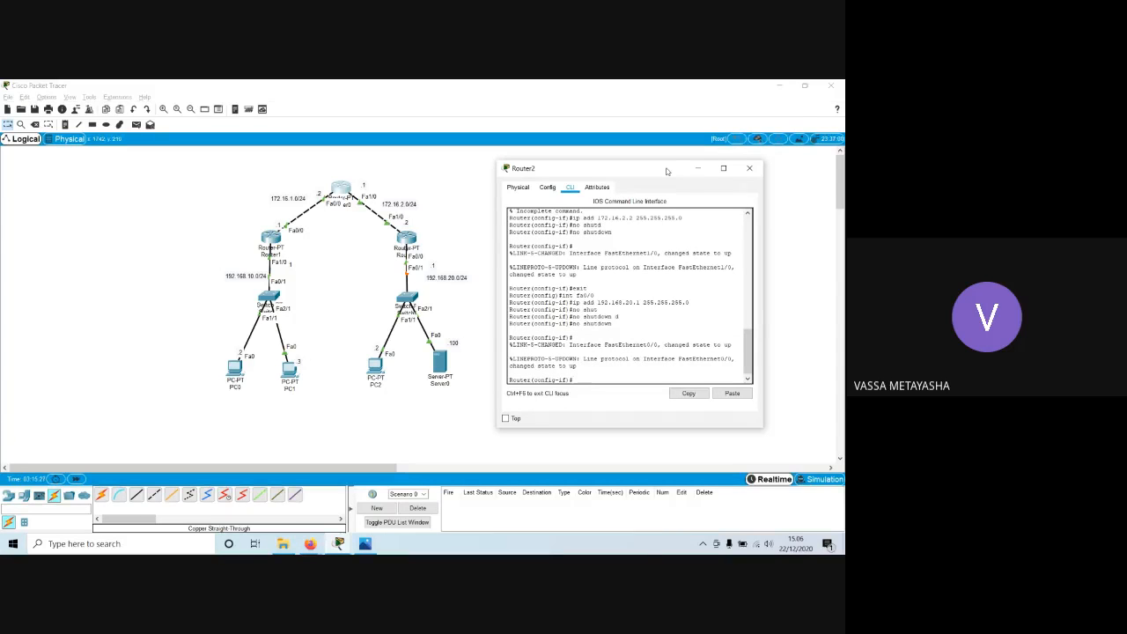
drag(667, 171, 689, 161)
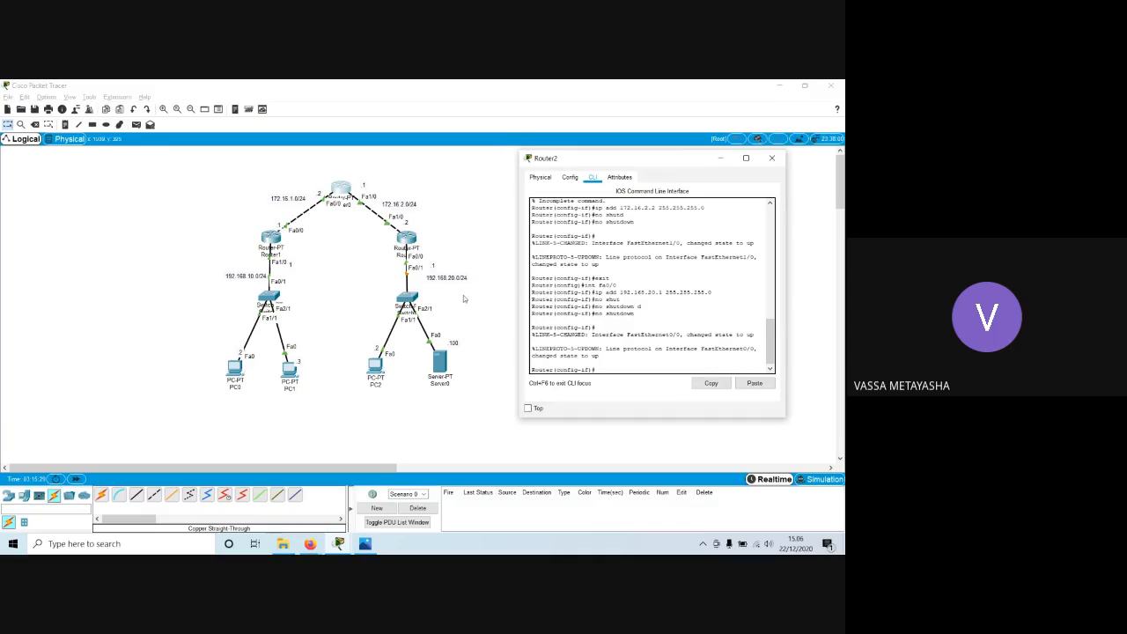
click(771, 159)
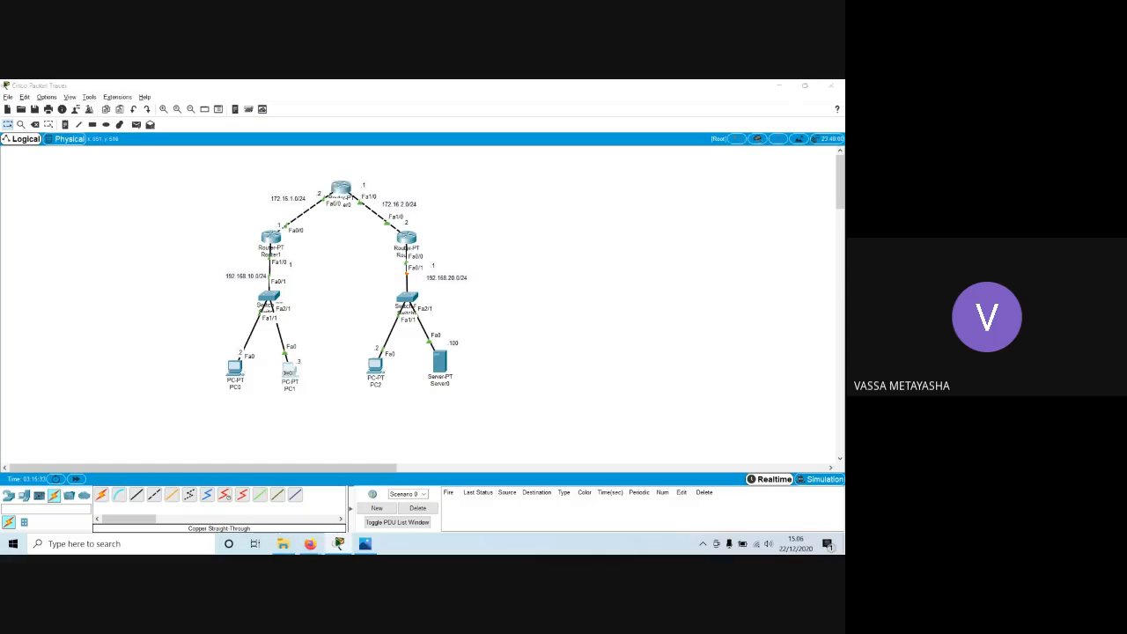
Give PC1 the static IPv4 address 192.168.10.3 with subnet mask 255.255.255.0.
click(289, 370)
click(338, 225)
click(385, 255)
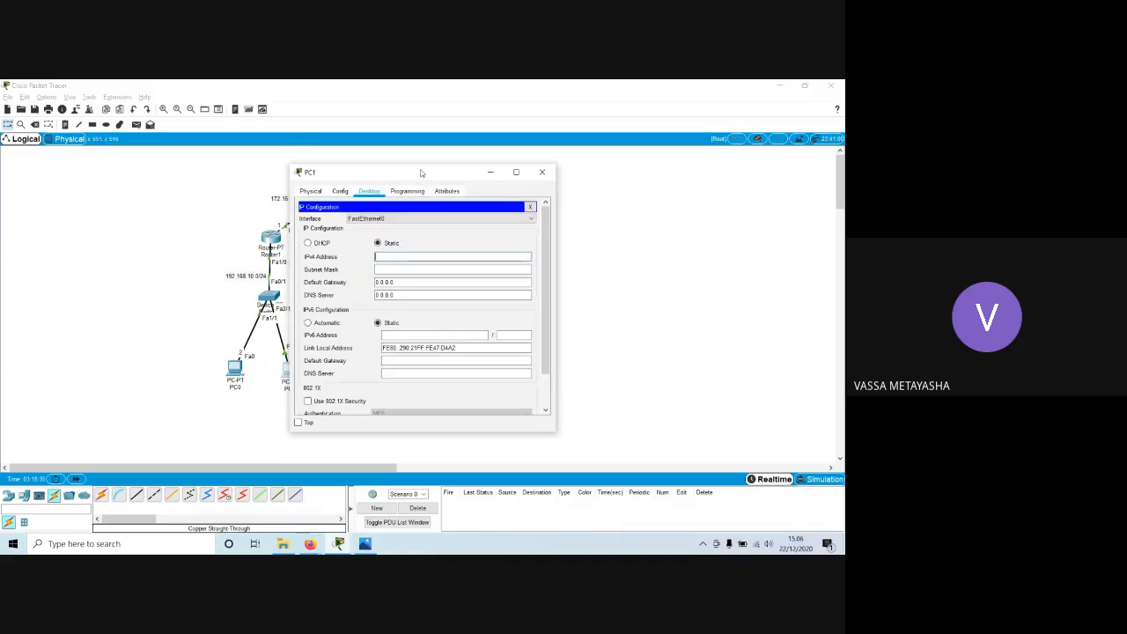
drag(421, 172, 623, 166)
text(192)
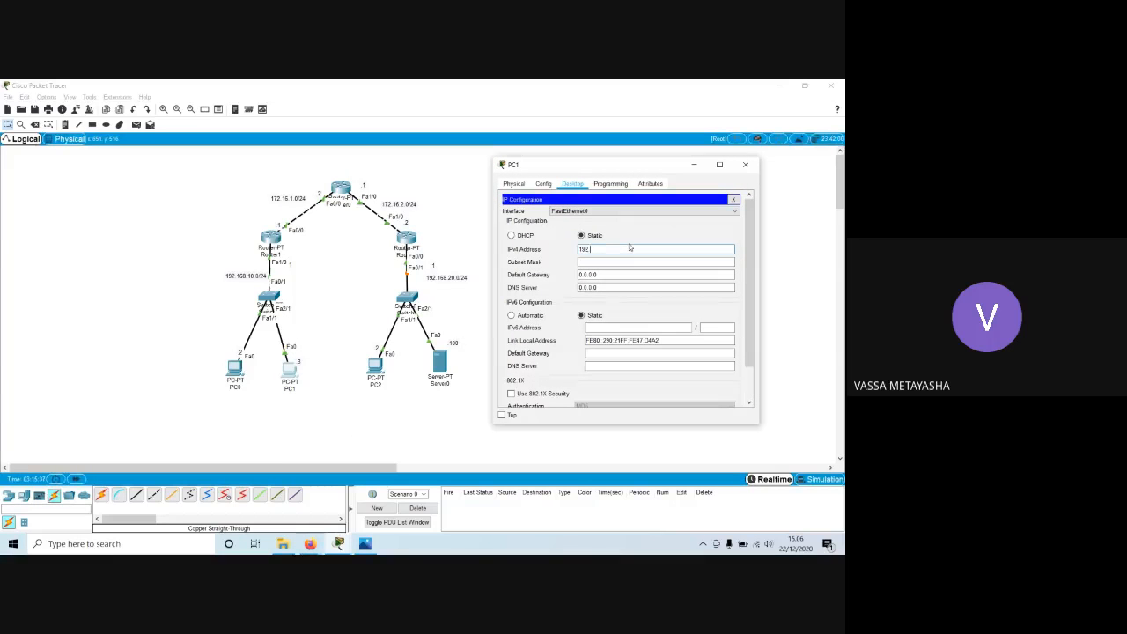
text(.168.10.3)
key(Tab)
key(Tab)
Set PC1's default gateway to 192.168.10.1 and close the PC1 window.
text(192)
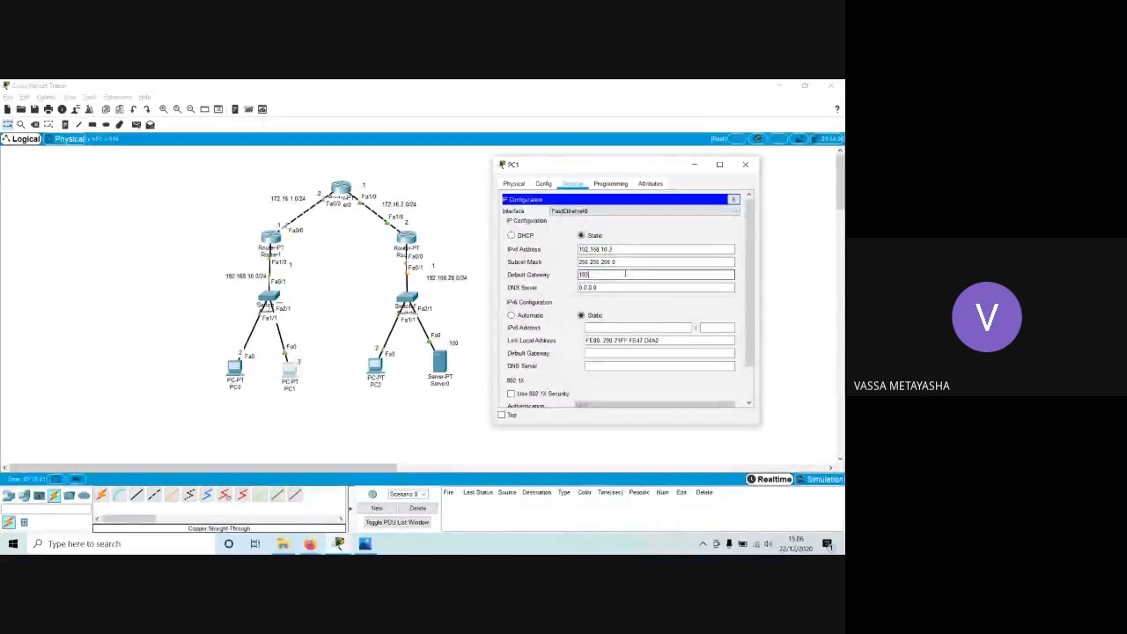
text(.168.10.1)
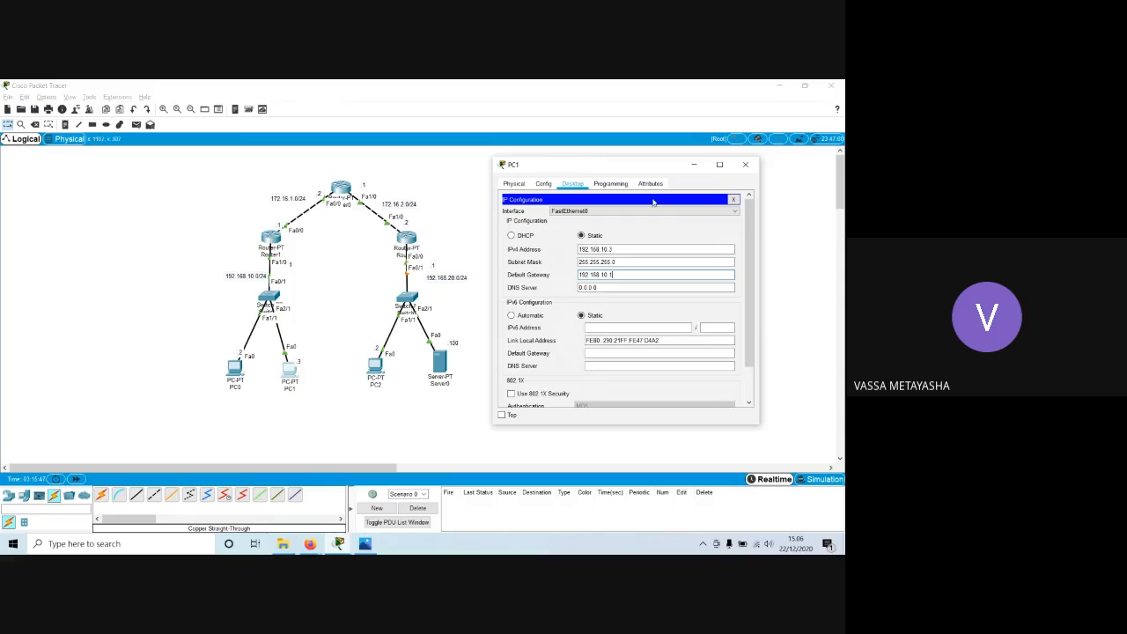
click(733, 199)
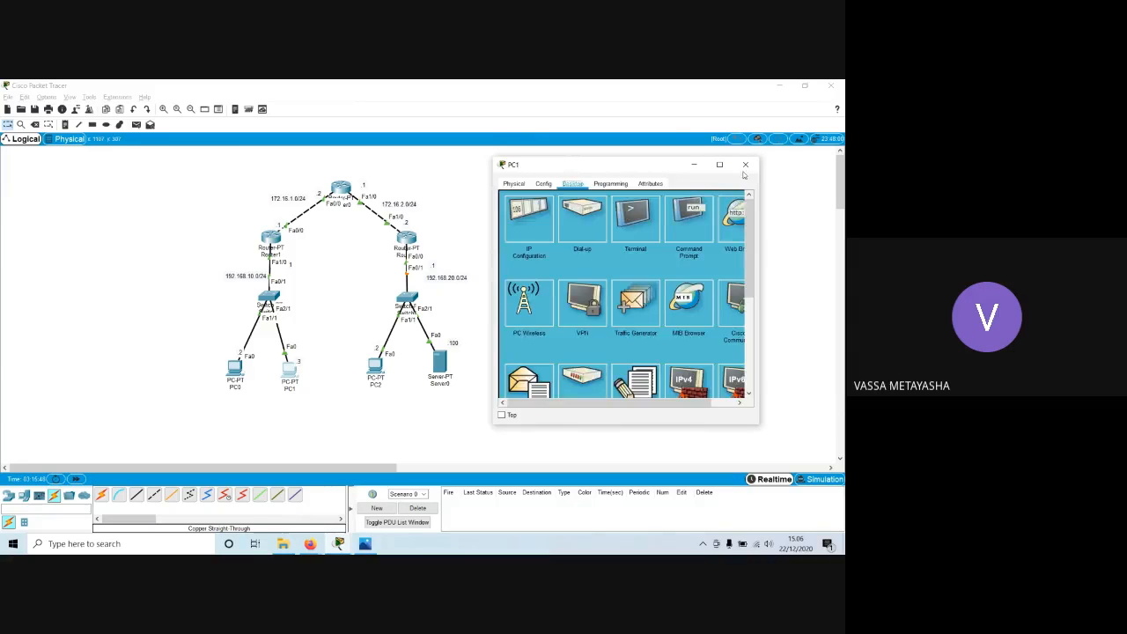
click(745, 166)
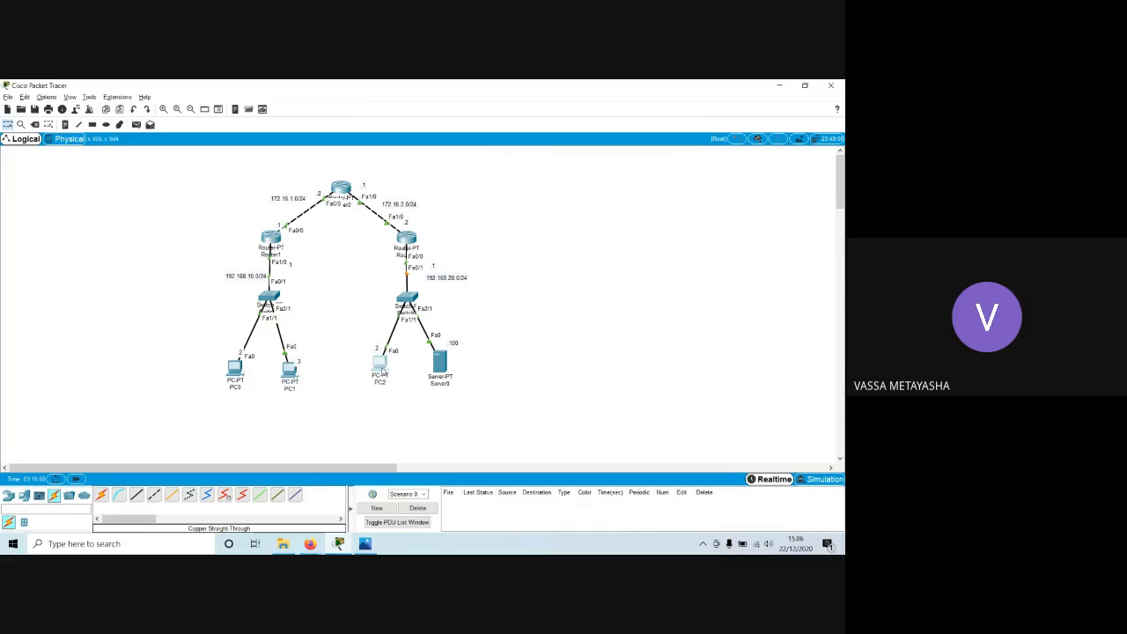
Give PC2 the static IPv4 address 192.168.20.2 with subnet mask 255.255.255.0.
click(384, 370)
drag(419, 173, 668, 173)
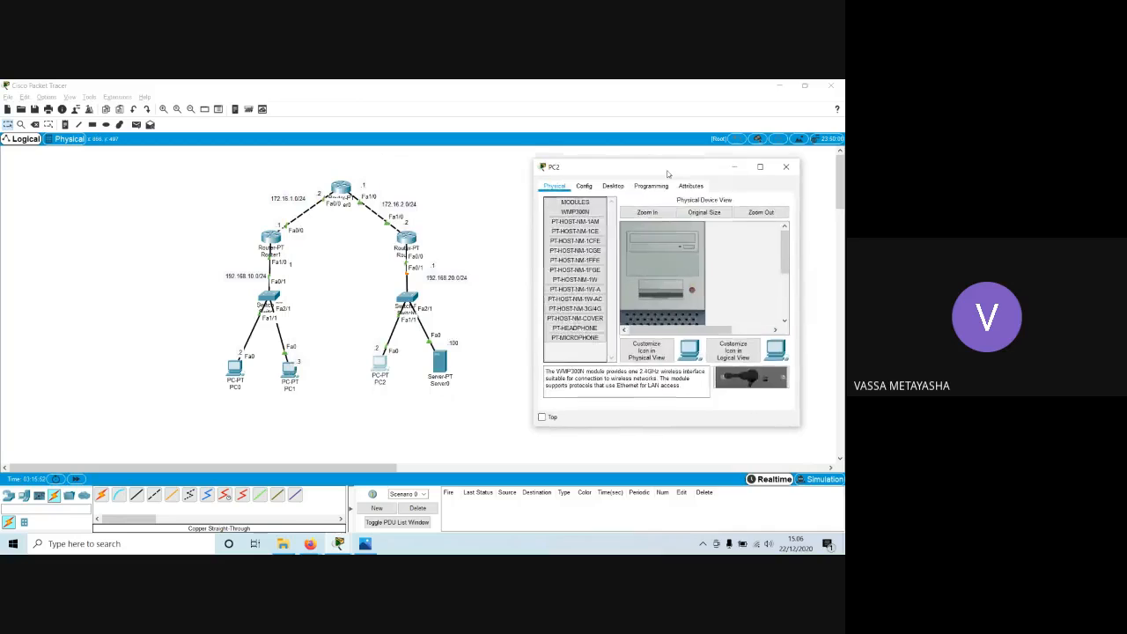
click(614, 185)
click(575, 222)
text(192.)
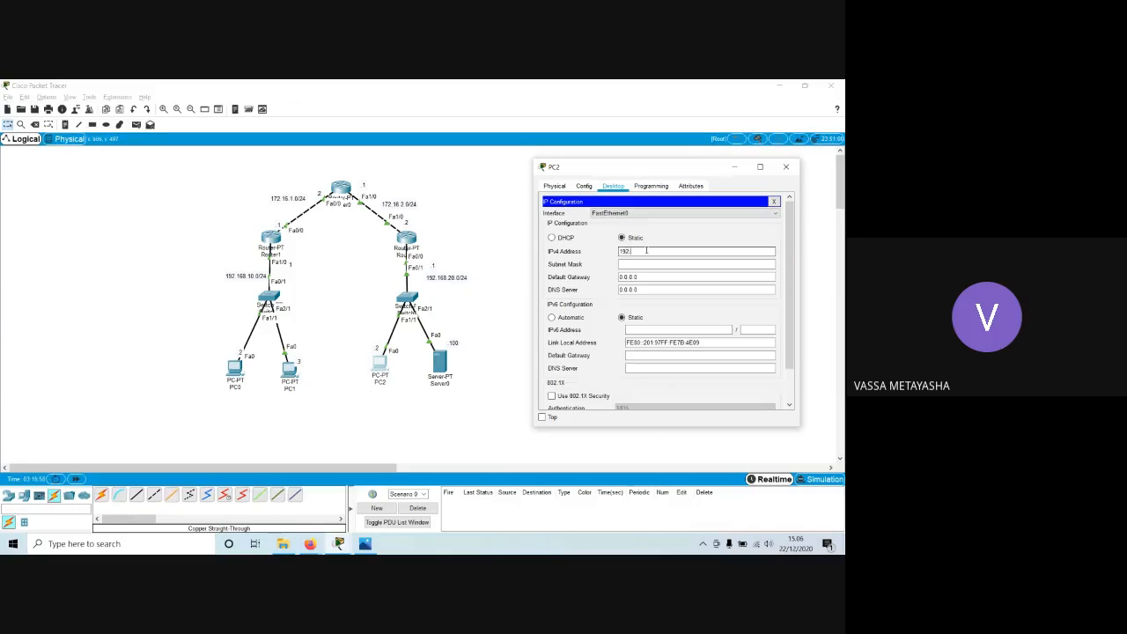
text(168.20.2)
key(Tab)
key(Tab)
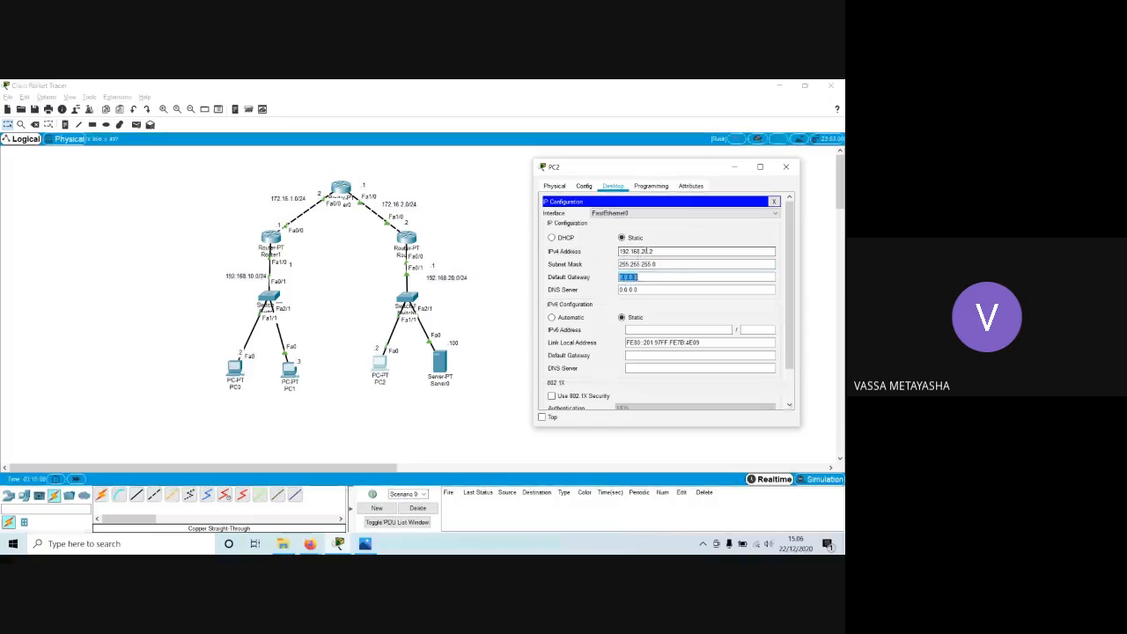
Set PC2's default gateway to 192.168.20.1 and close the PC2 window.
text(192.)
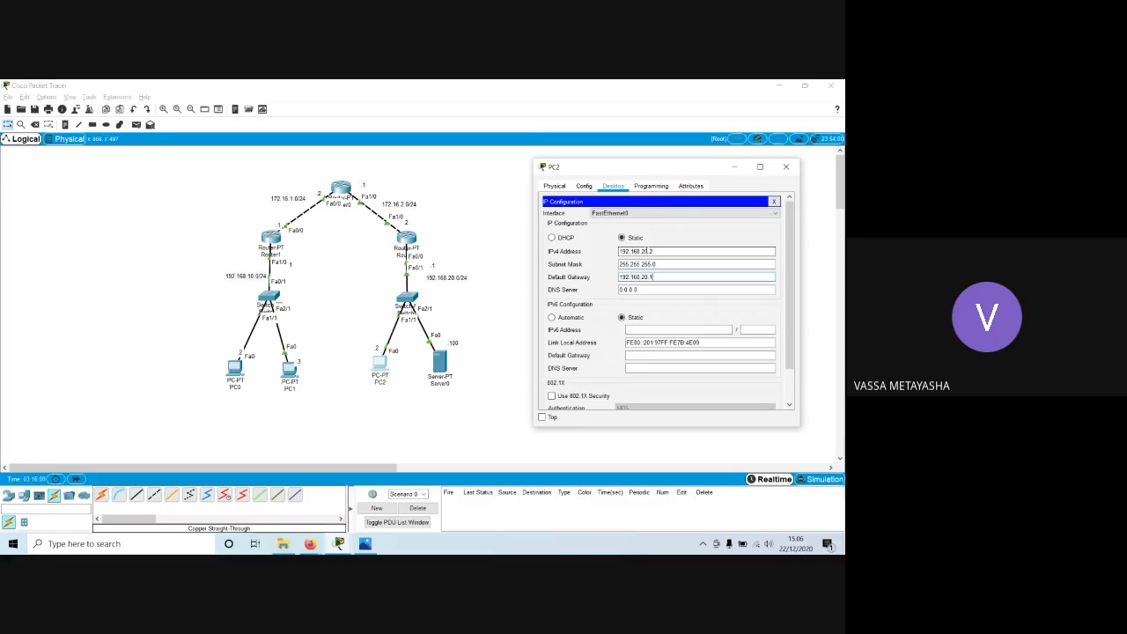
text(168.20.1)
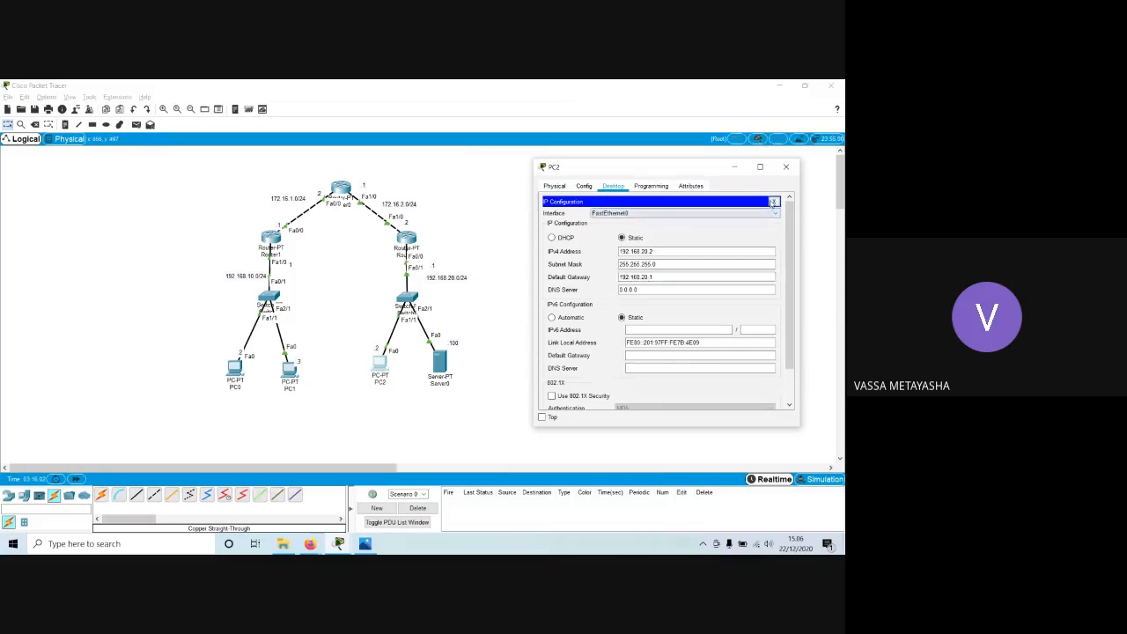
click(774, 201)
click(794, 168)
Give Server0 the static IPv4 address 192.168.20.100 with subnet mask 255.255.255.0.
click(439, 361)
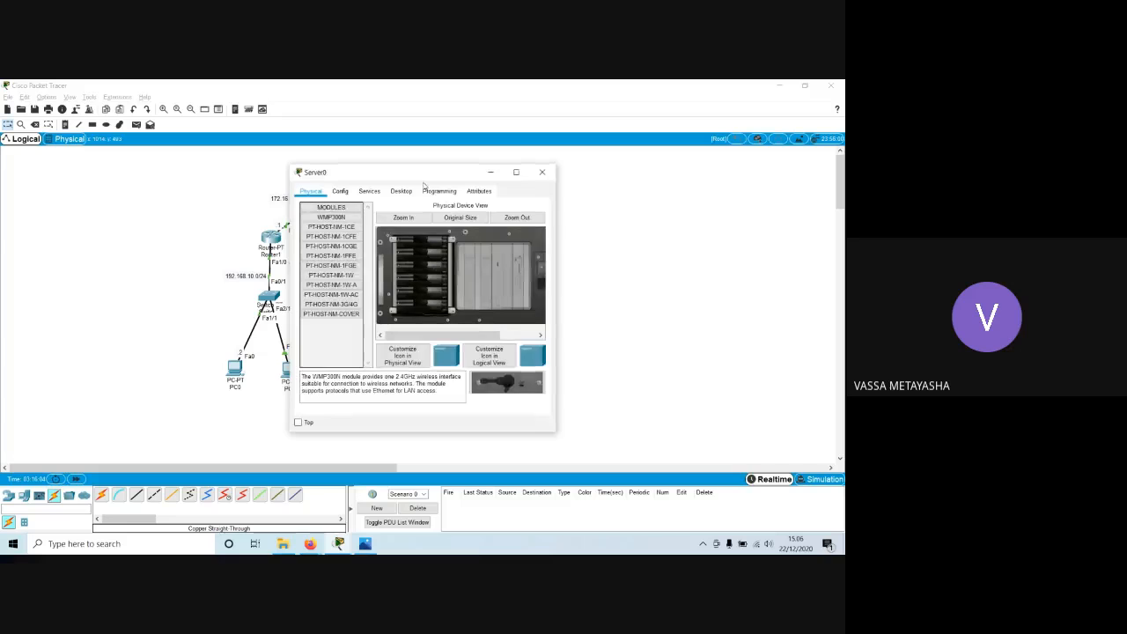
drag(406, 169, 673, 170)
click(662, 190)
click(606, 225)
click(676, 247)
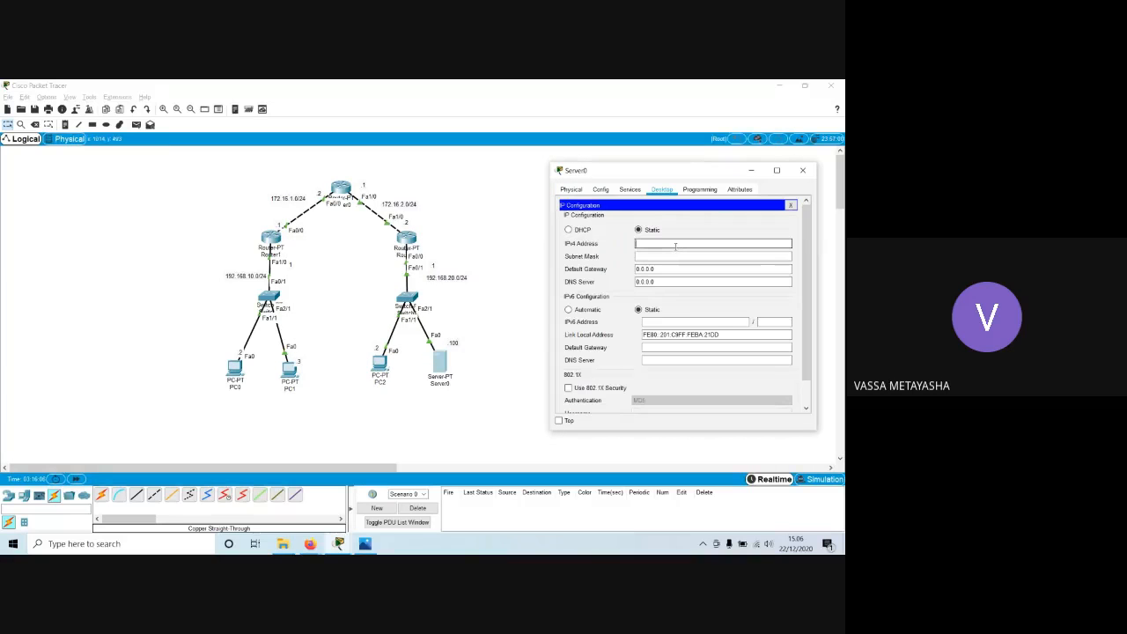
text(192.168.20.100)
key(Tab)
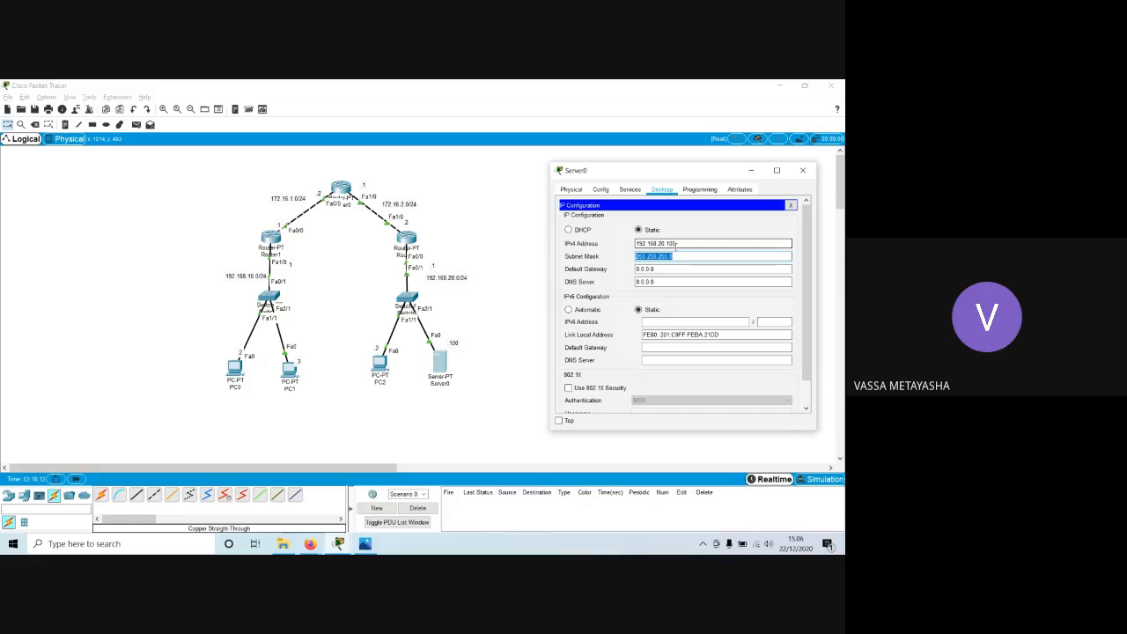
key(Tab)
Set Server0's default gateway to 192.168.20.1 and close the Server0 window.
text(192.168)
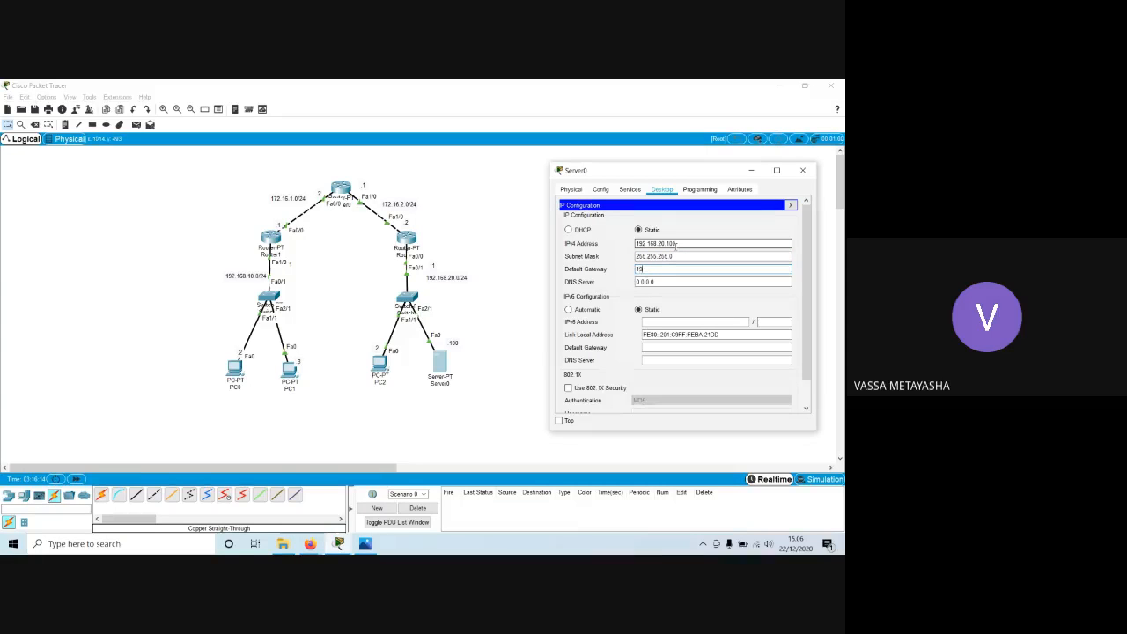
text(.20.1)
click(790, 205)
click(802, 170)
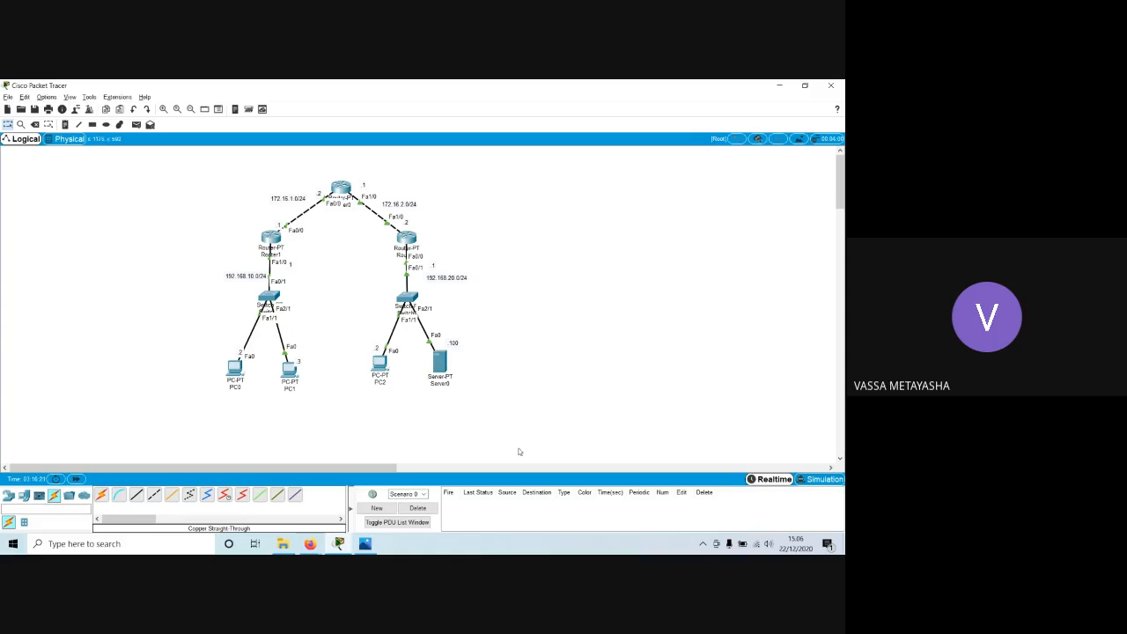
Test connectivity across the routers by sending simple PDUs from PC0 to PC2 and from PC1 to Server0.
key(p)
click(235, 368)
click(381, 363)
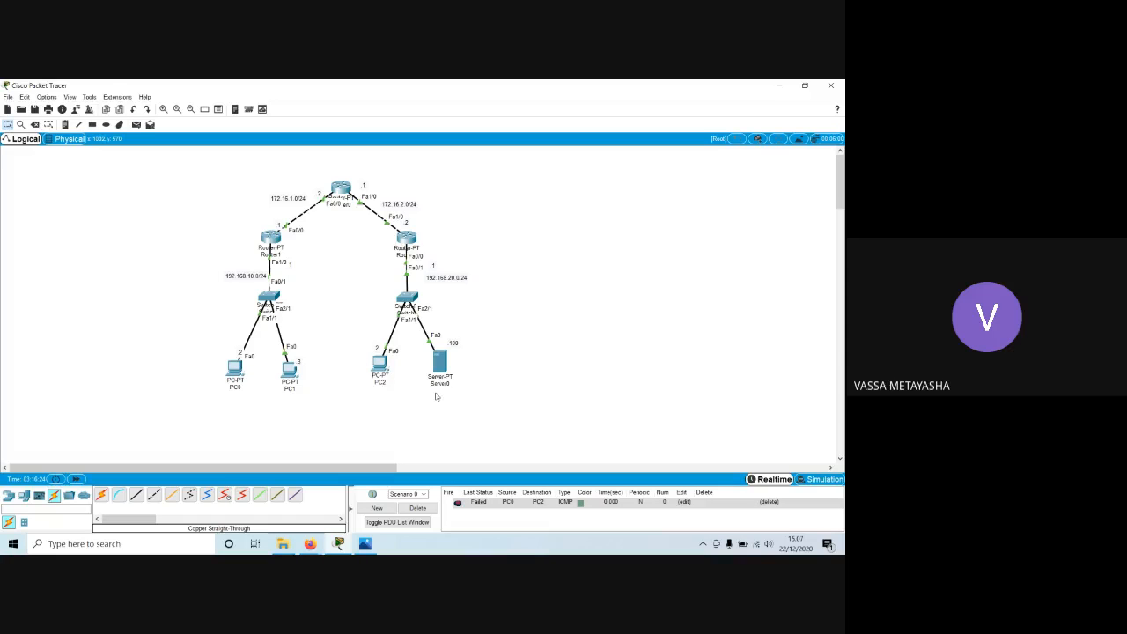
click(294, 374)
click(440, 361)
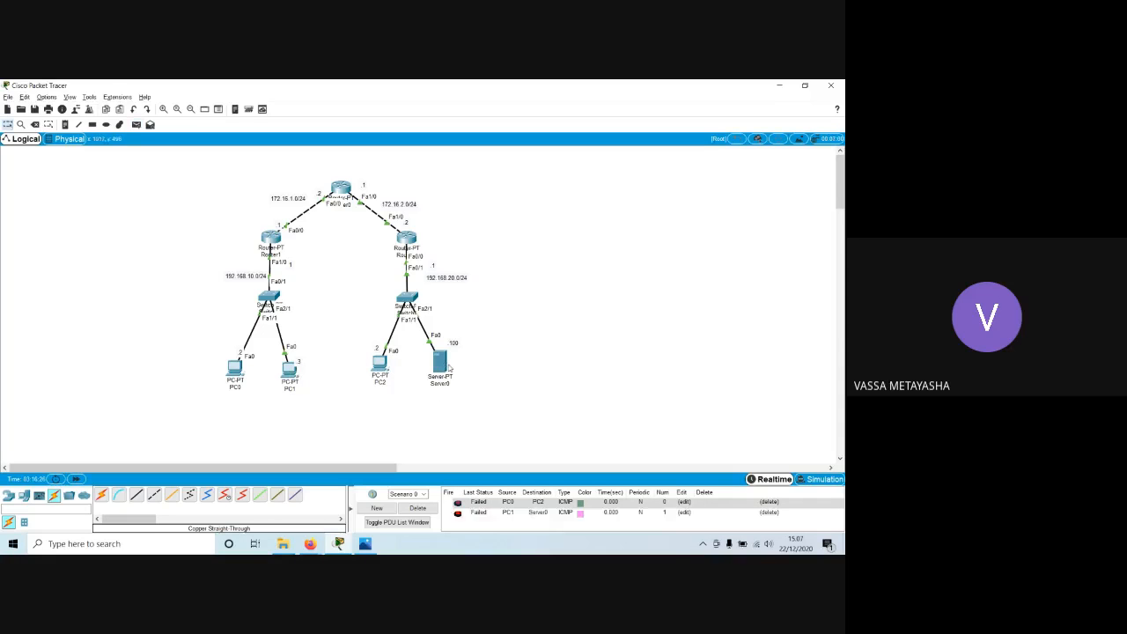
Send another simple PDU from PC0 to PC2 and delete the scenario to clear all test packets.
key(p)
click(235, 368)
click(381, 365)
click(418, 508)
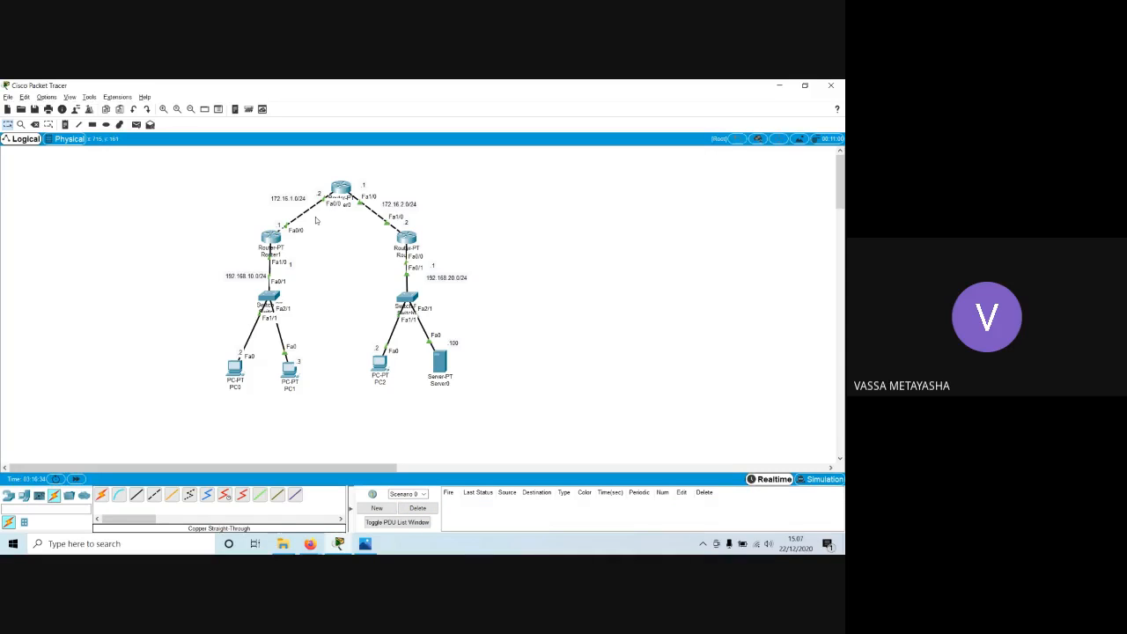
Test connectivity within each LAN by sending simple PDUs from PC1 to PC0 and from PC2 to Server0.
key(p)
click(294, 373)
click(241, 373)
key(p)
click(380, 363)
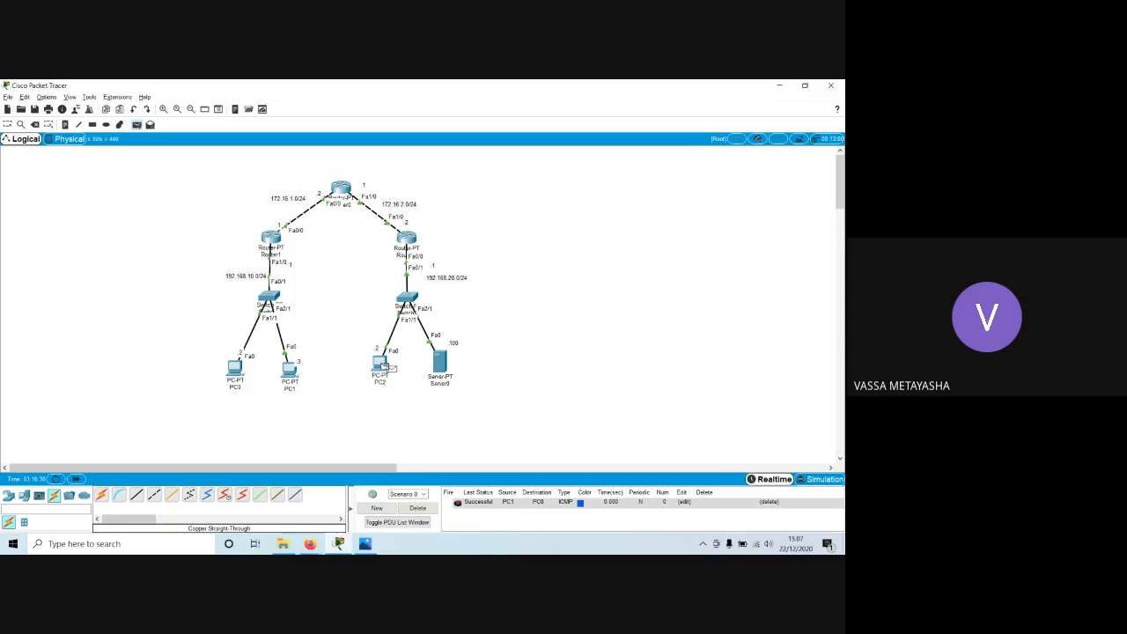
click(440, 364)
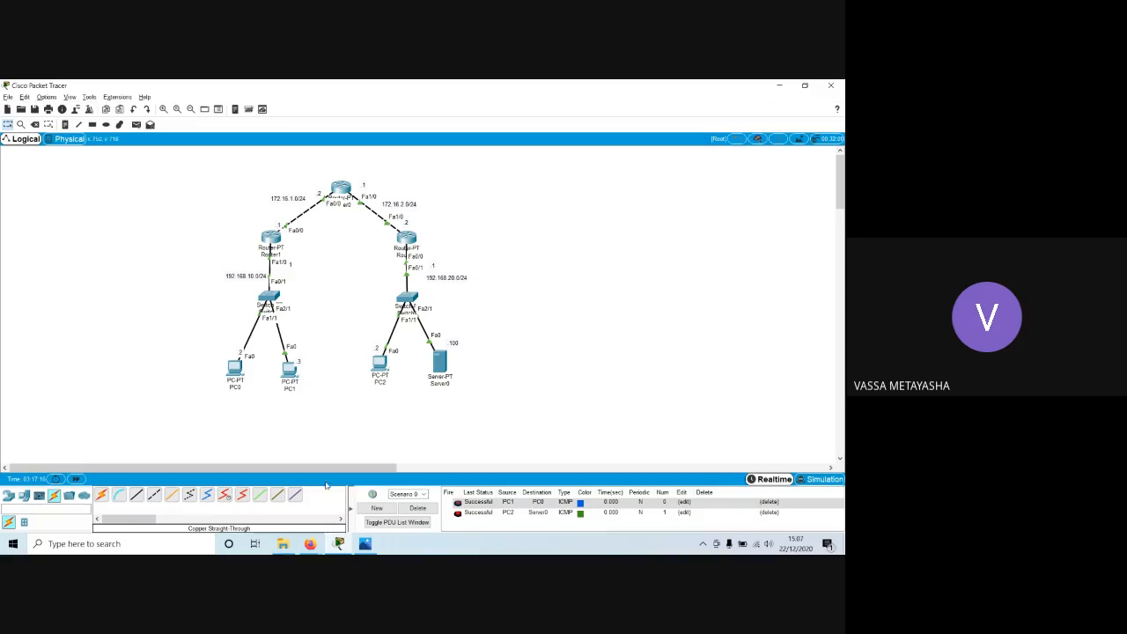
Switch to the Google Meet call in Firefox and read the chat messages, closing the chat and the presentation notification.
click(310, 544)
click(280, 521)
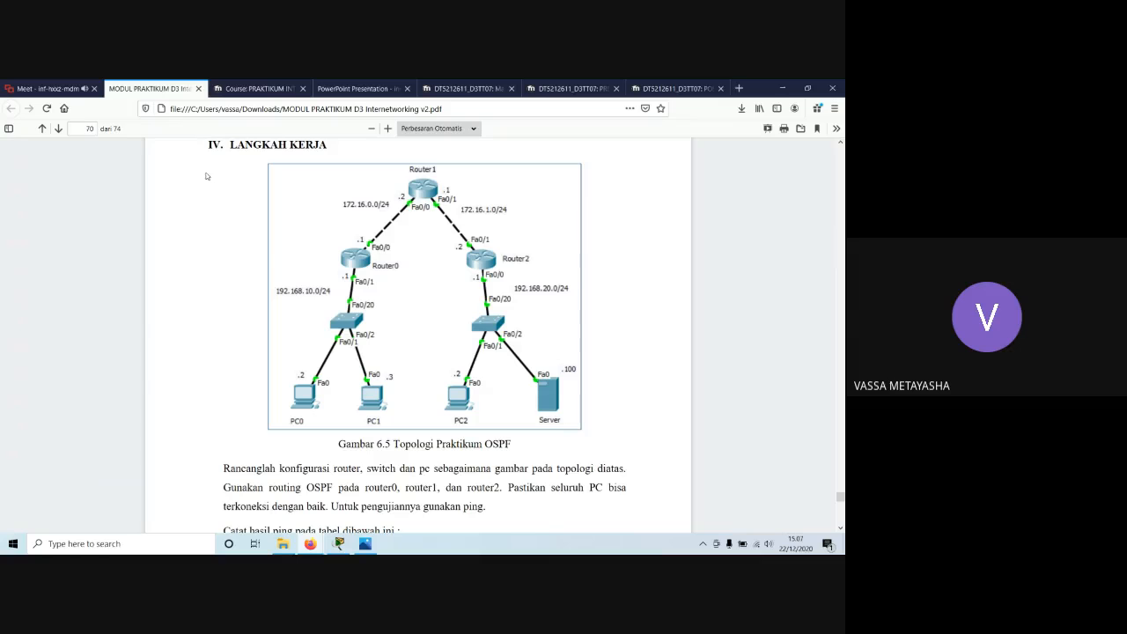
click(51, 85)
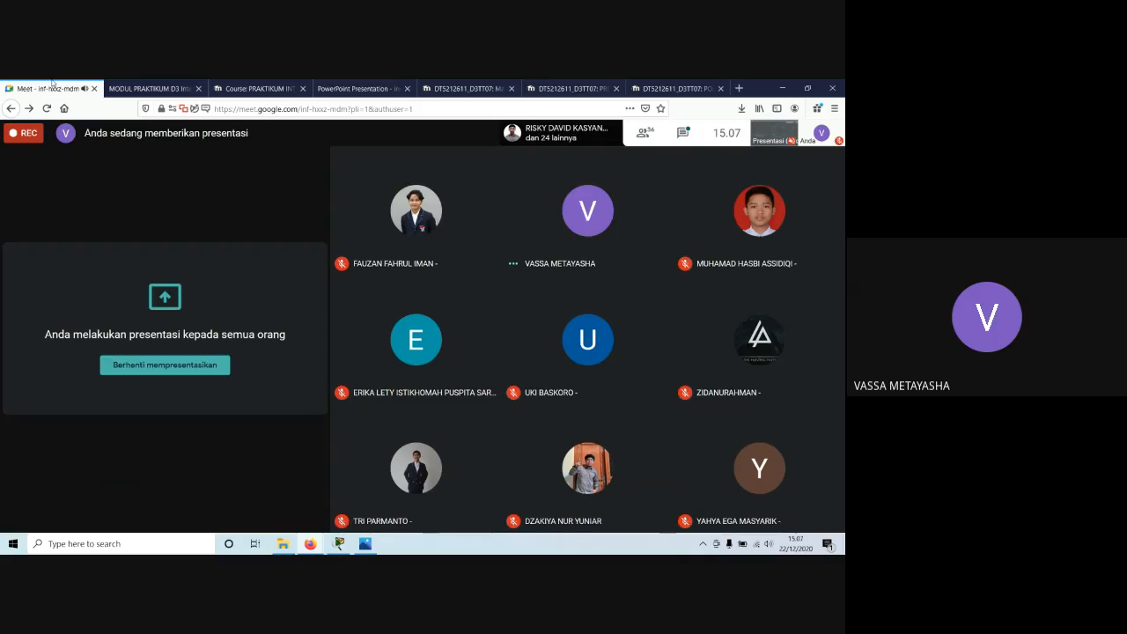
click(683, 133)
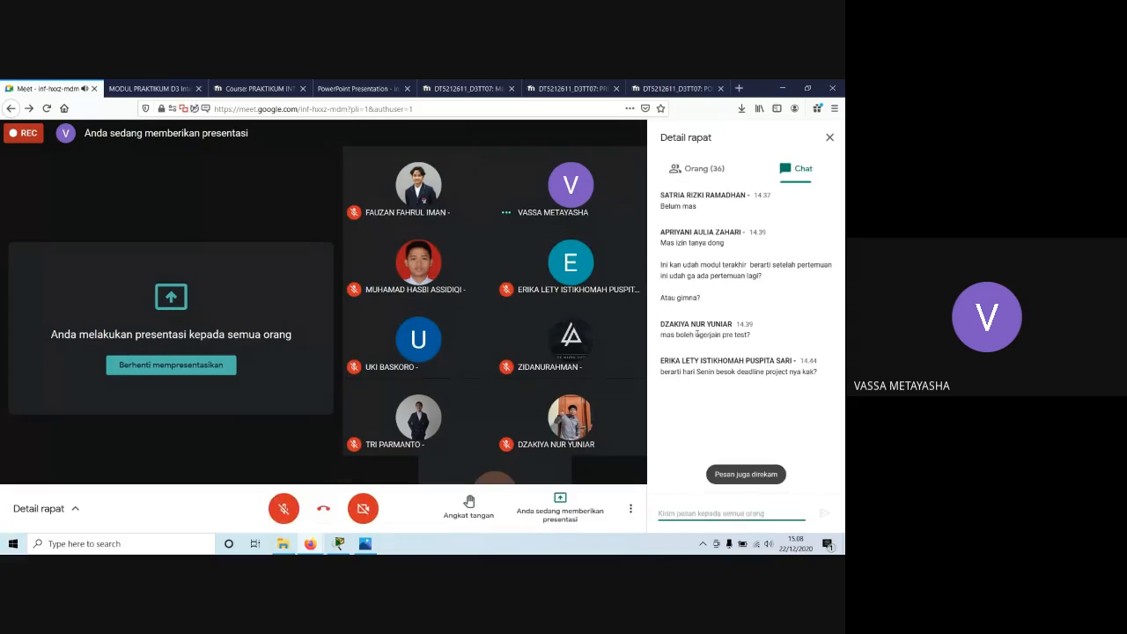
drag(697, 335, 736, 334)
click(736, 335)
drag(680, 371, 704, 370)
click(791, 375)
click(704, 371)
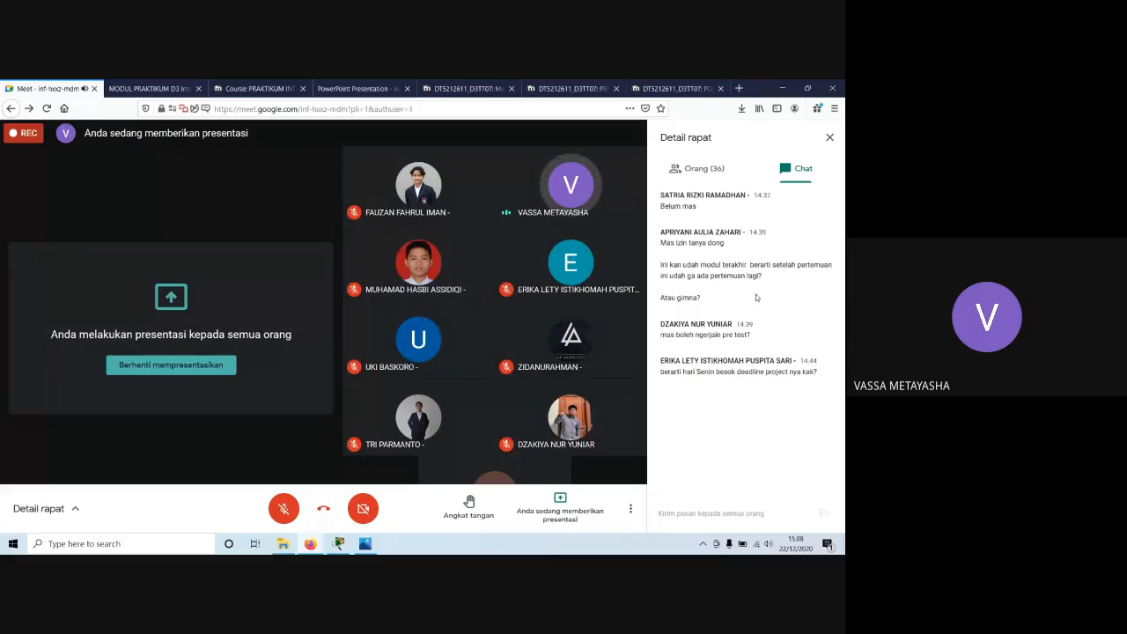
click(829, 138)
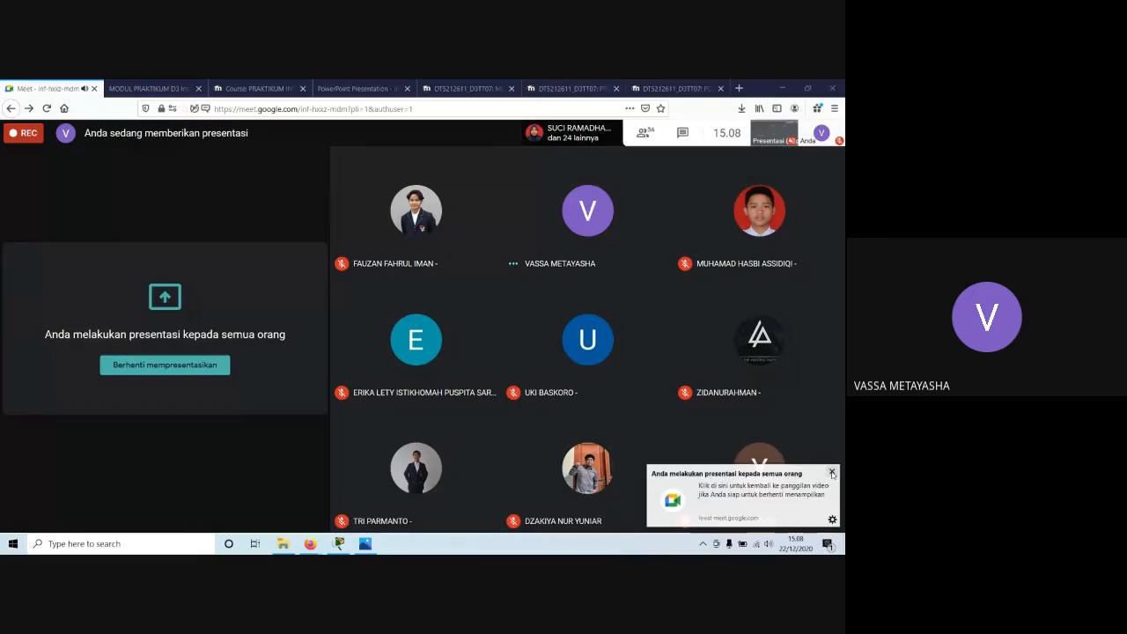
click(832, 474)
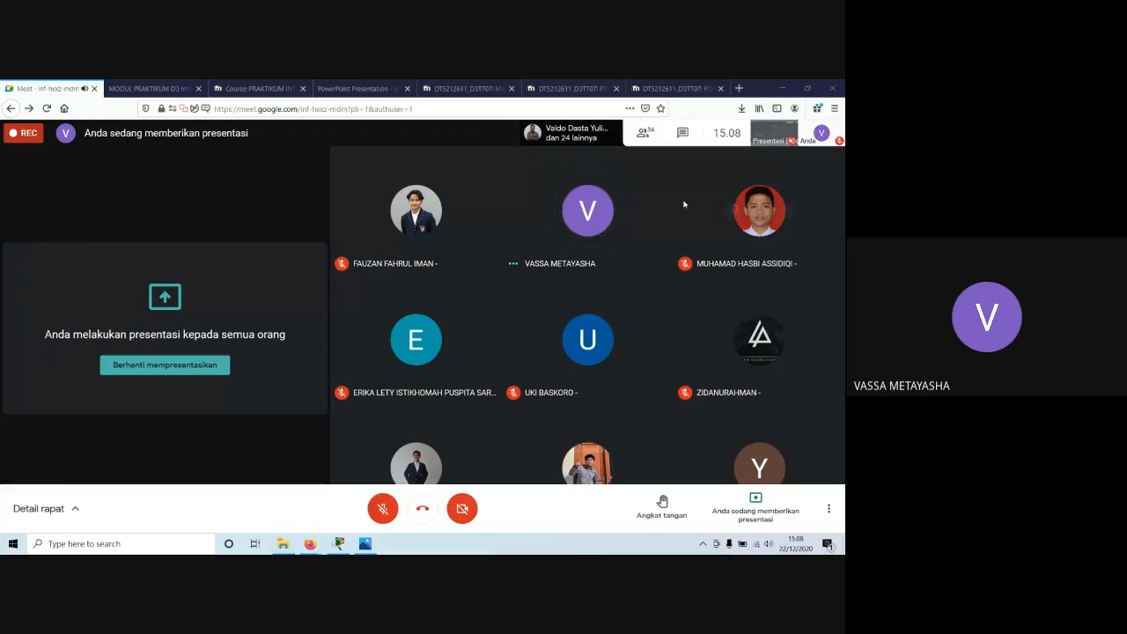
Look through the meeting's participant list down to its end and close it.
click(645, 132)
scroll(717, 246, down, 10)
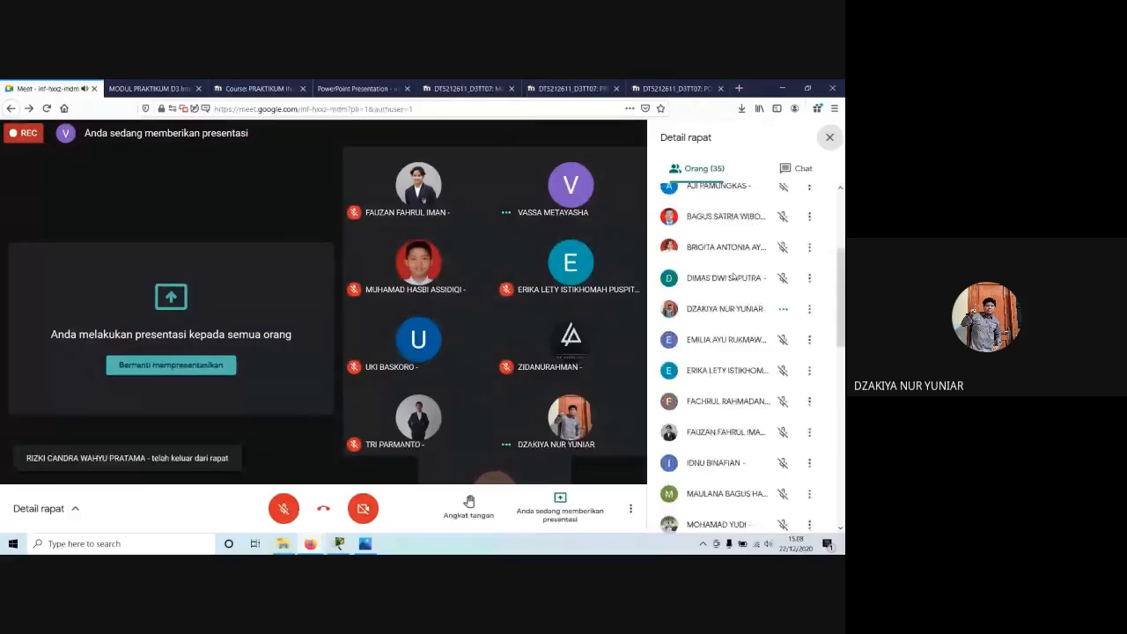
scroll(733, 277, down, 5)
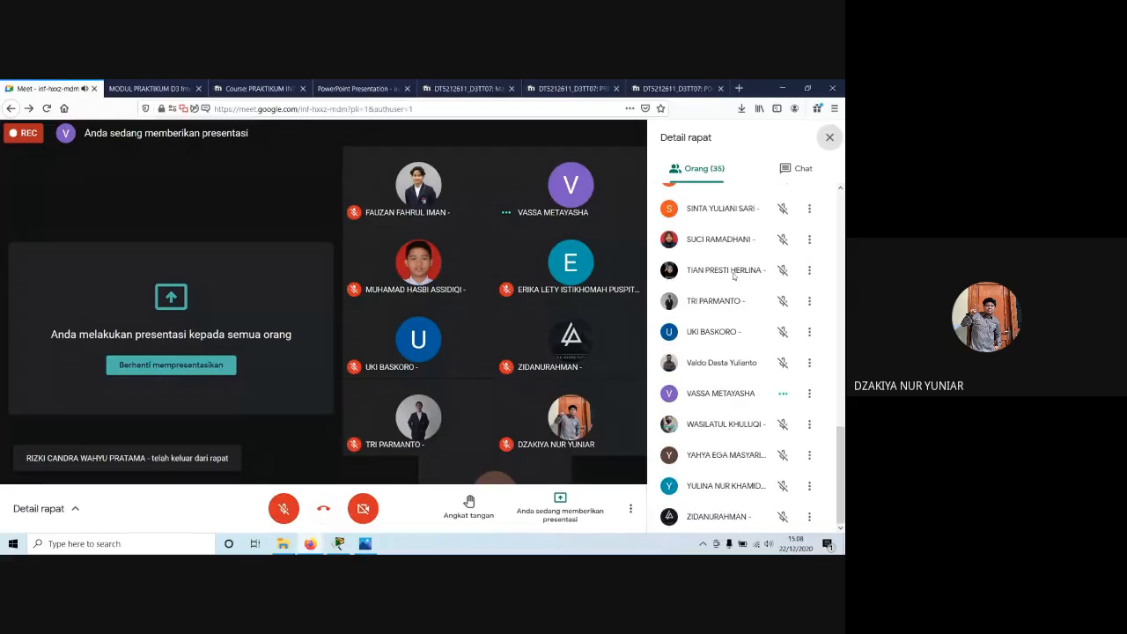
click(829, 137)
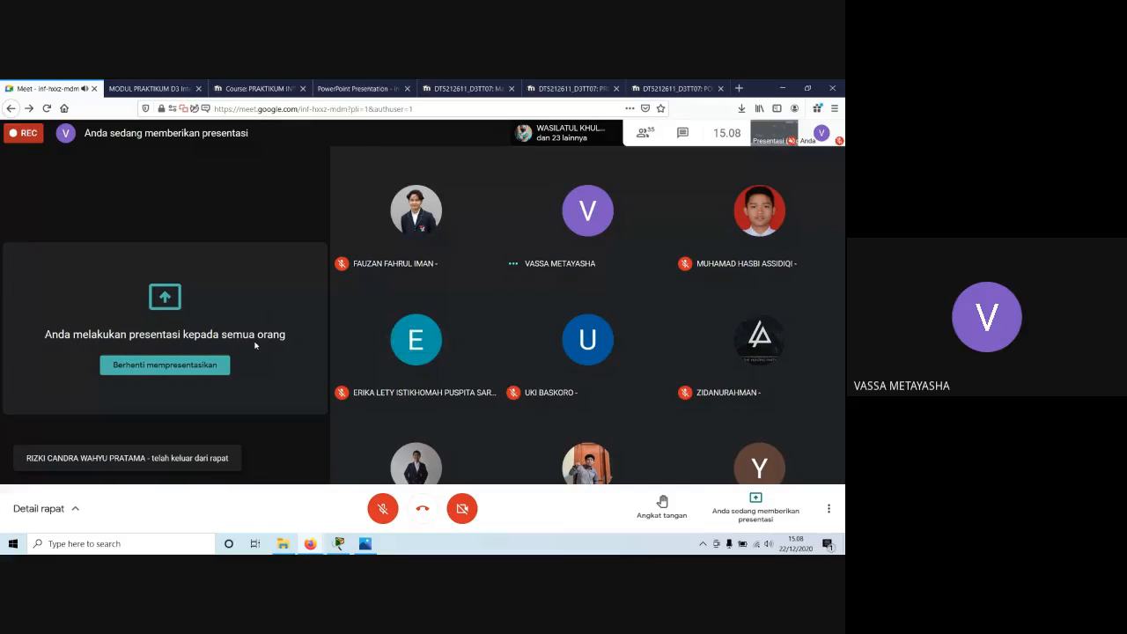
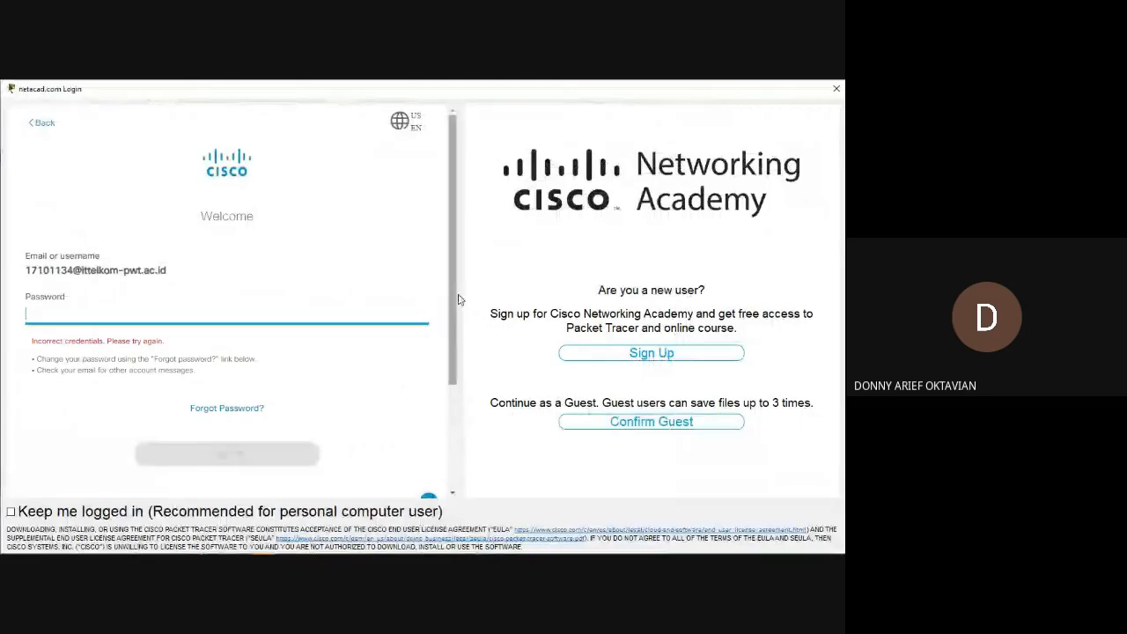
Continue as a guest past the Networking Academy login and open Router1's command line, closing the image customization dialog.
click(634, 421)
scroll(443, 327, down, 2)
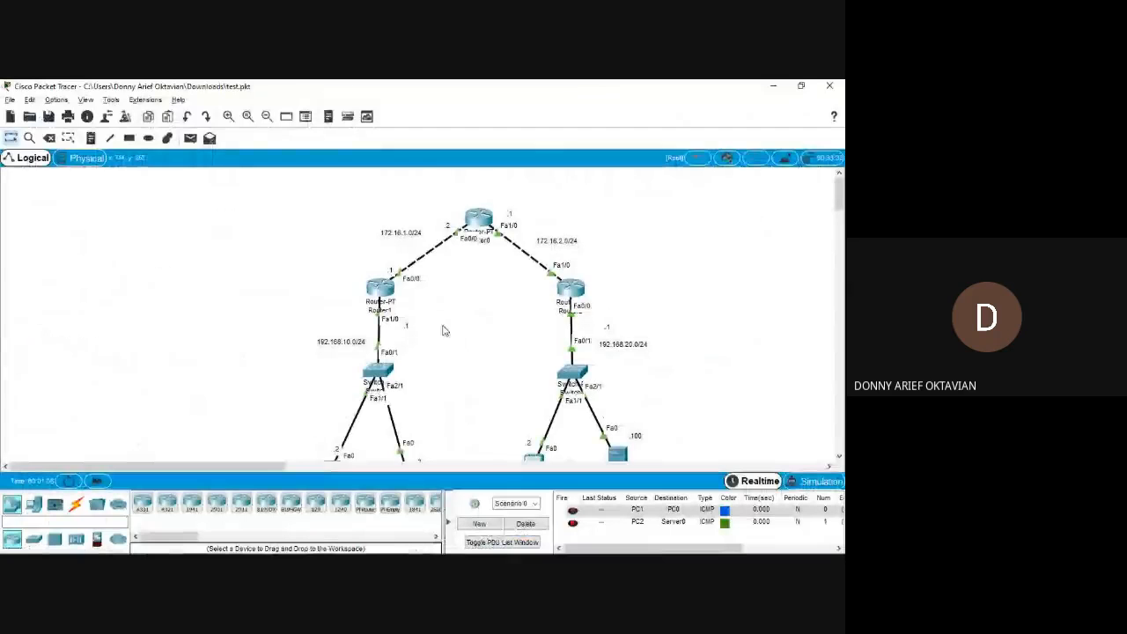
click(390, 297)
click(389, 289)
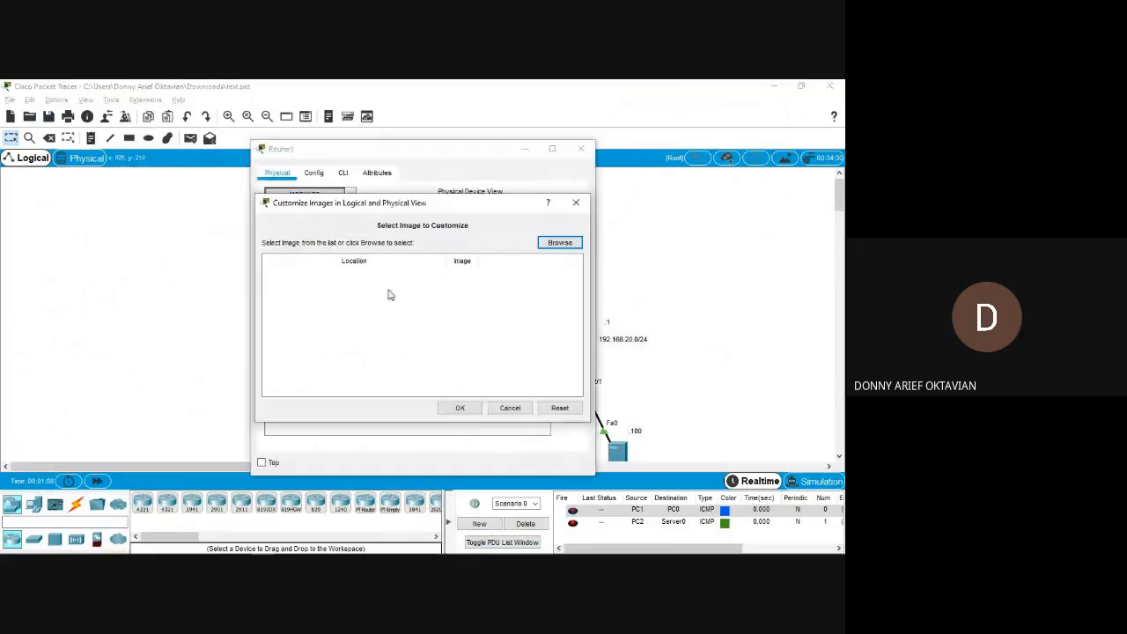
click(583, 205)
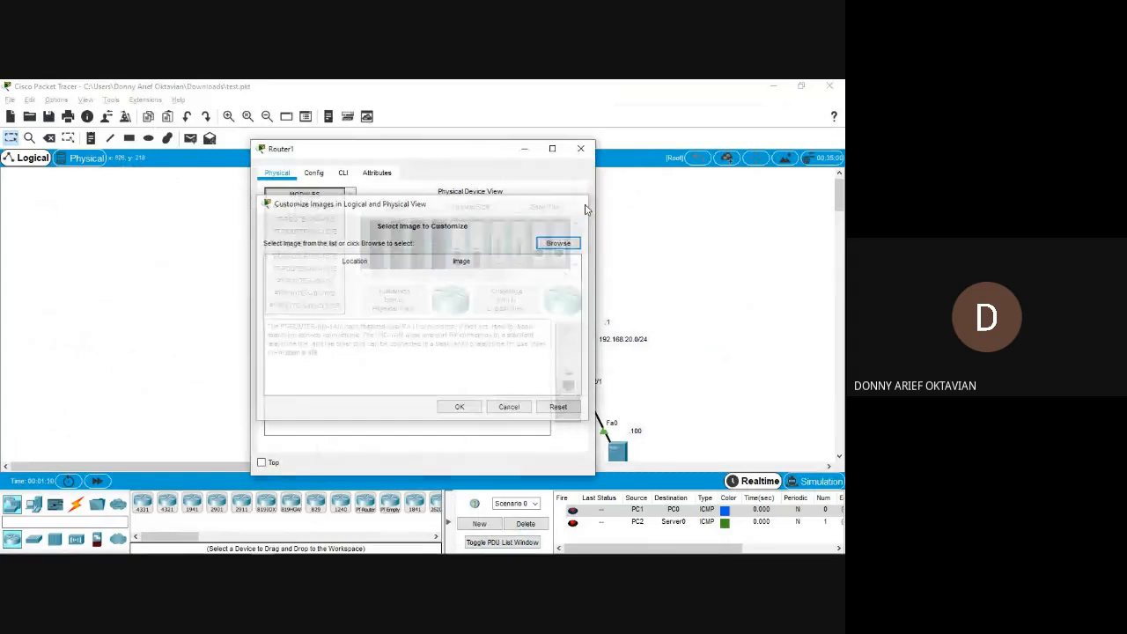
click(343, 172)
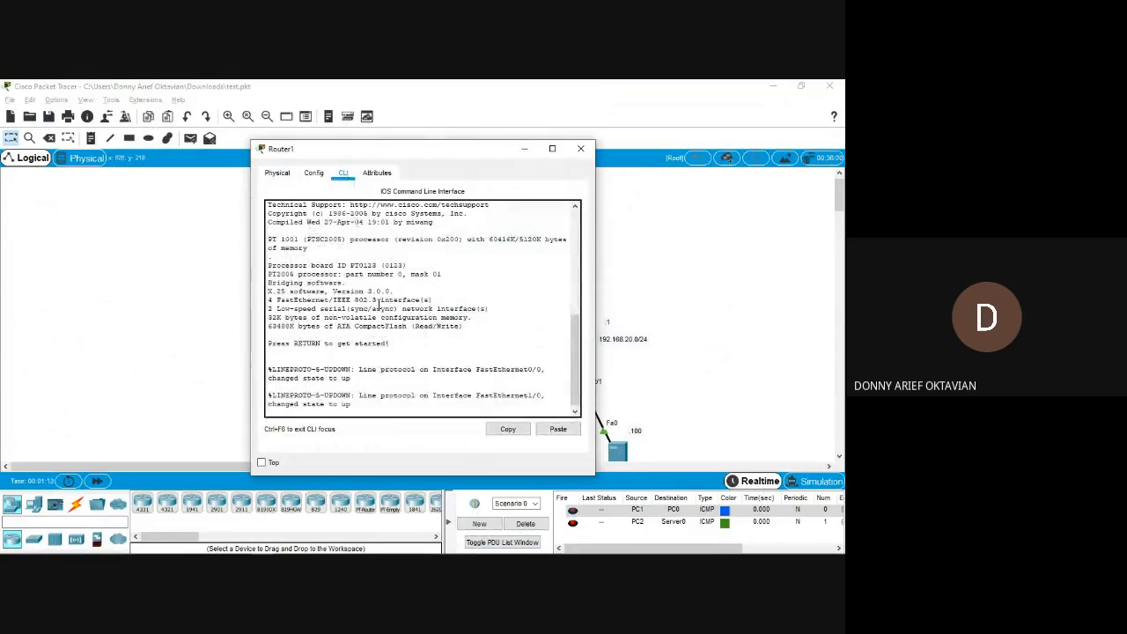
Enter privileged mode on Router1 and view the interface addresses in its running configuration, leaving the listing open.
key(Return)
text(en)
key(Return)
text(sh runn)
key(Return)
key(space)
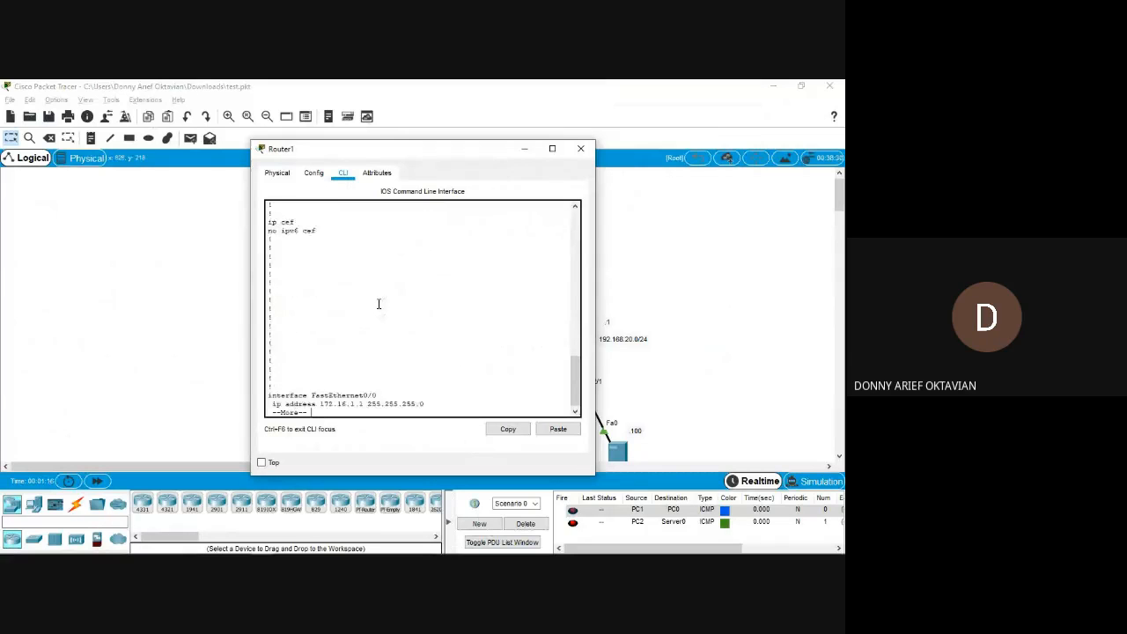
key(alt+F4)
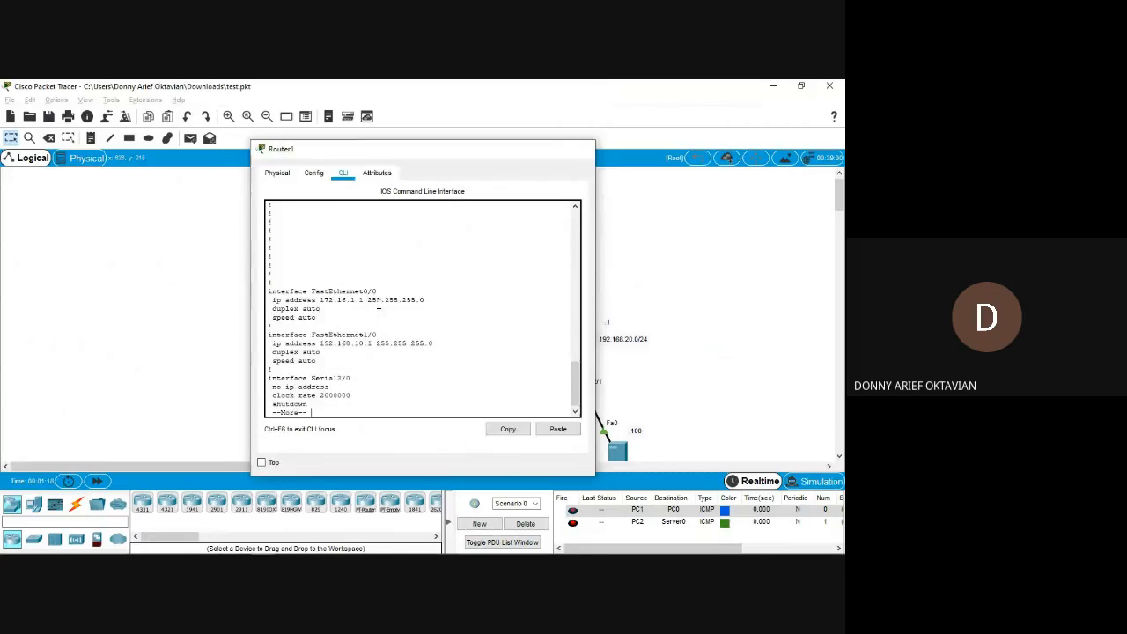
Send a simple PDU from Router1 to Router0 and delete the scenario to clear the test packets.
click(190, 138)
click(381, 283)
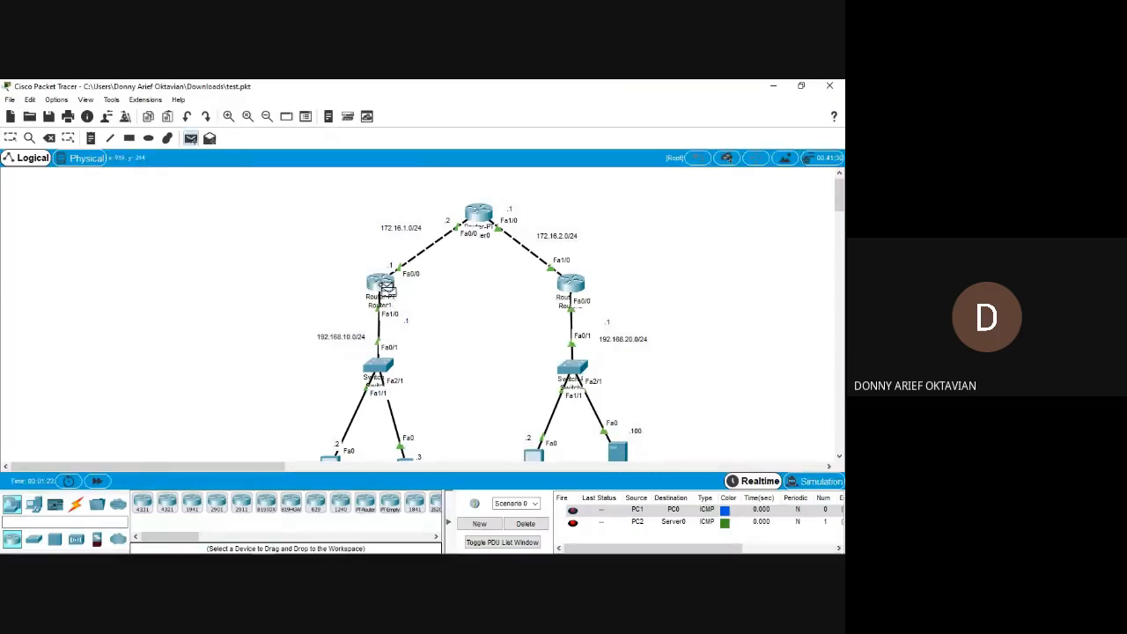
click(481, 220)
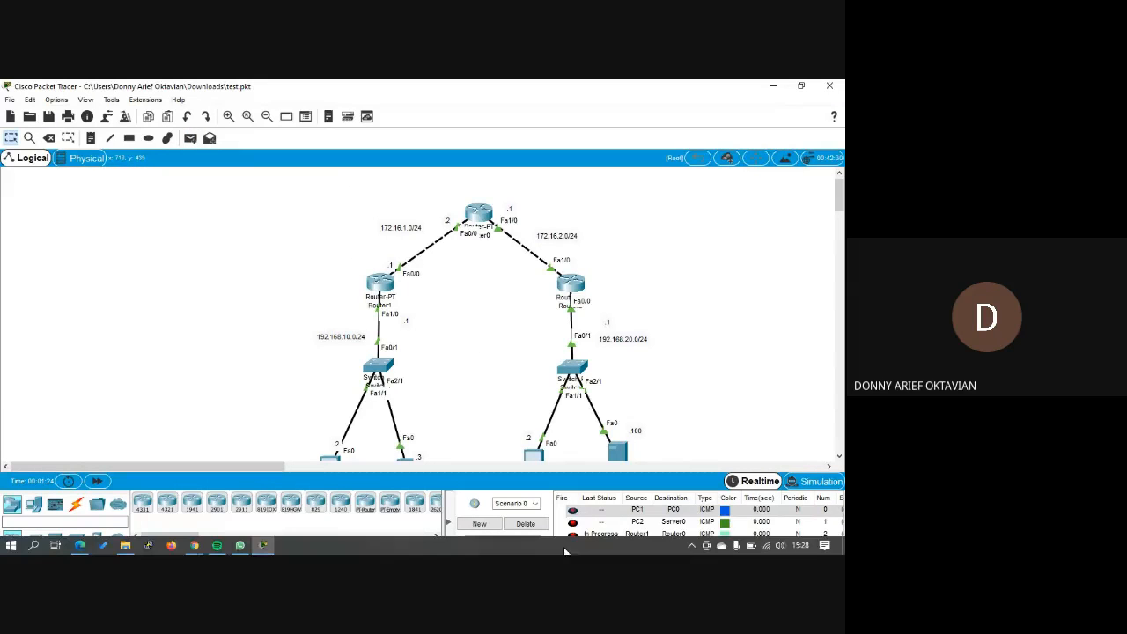
click(524, 523)
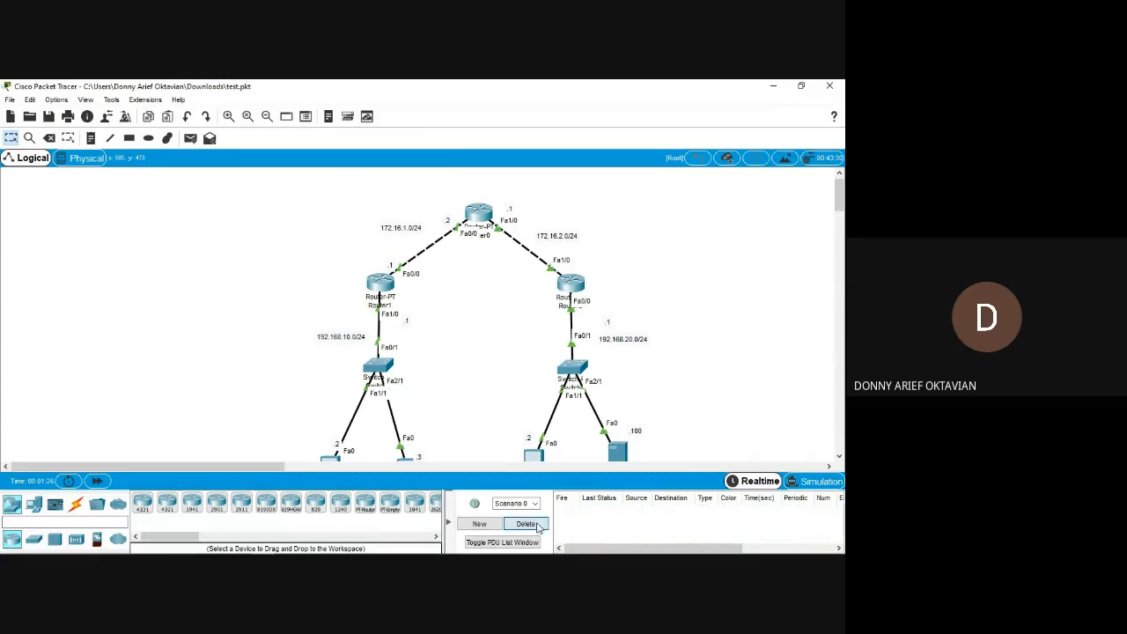
Test connectivity to Router2 by sending simple PDUs from Router0 and from Router1.
click(189, 138)
click(479, 213)
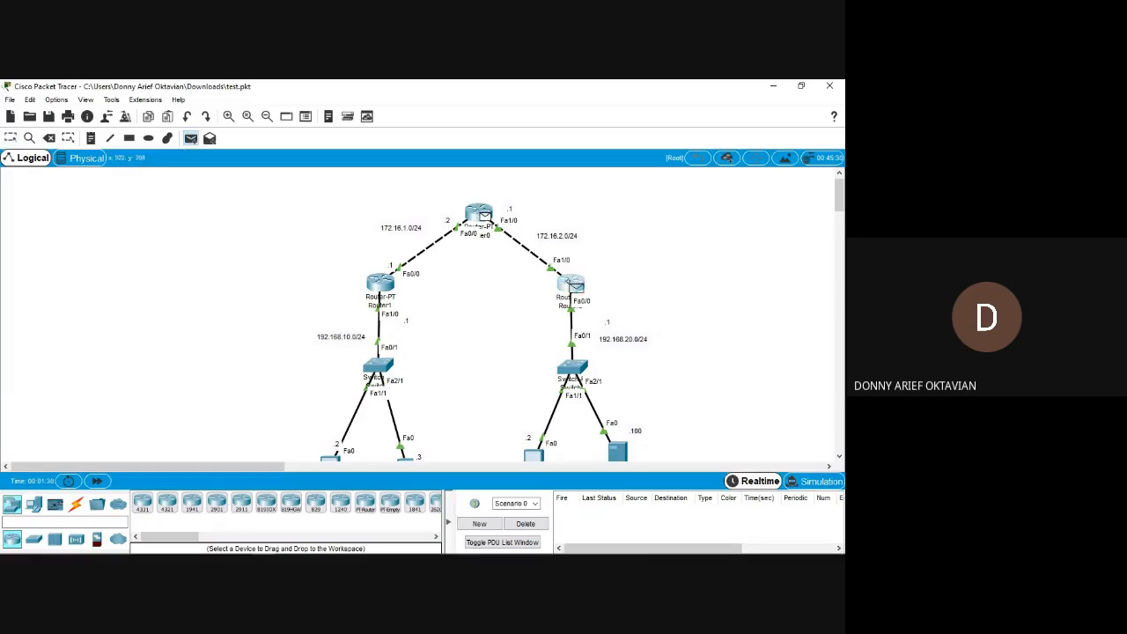
click(571, 284)
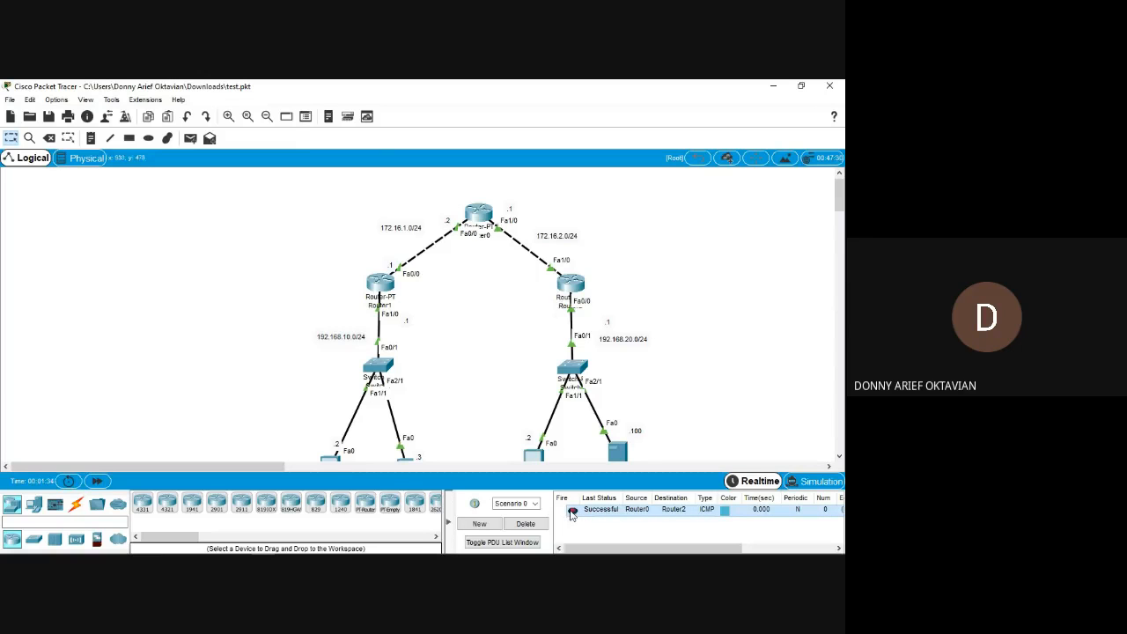
click(190, 139)
click(380, 282)
click(570, 282)
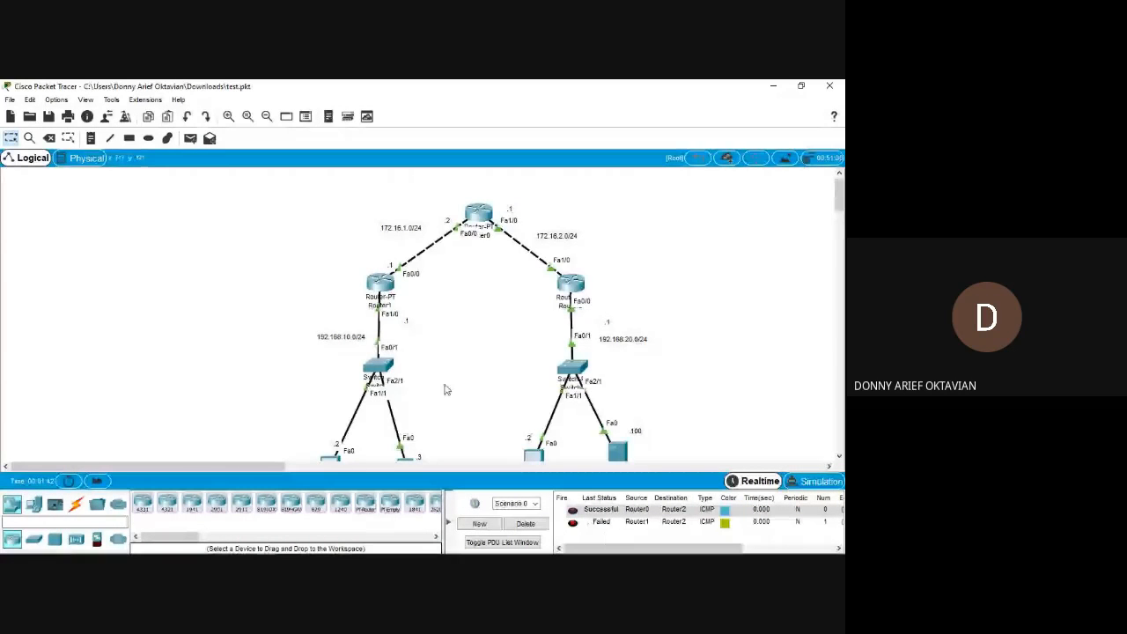
Look over the whole topology, from the three routers and their network labels down to the PCs and the server.
scroll(446, 390, right, 5)
scroll(446, 391, left, 1)
scroll(446, 390, down, 3)
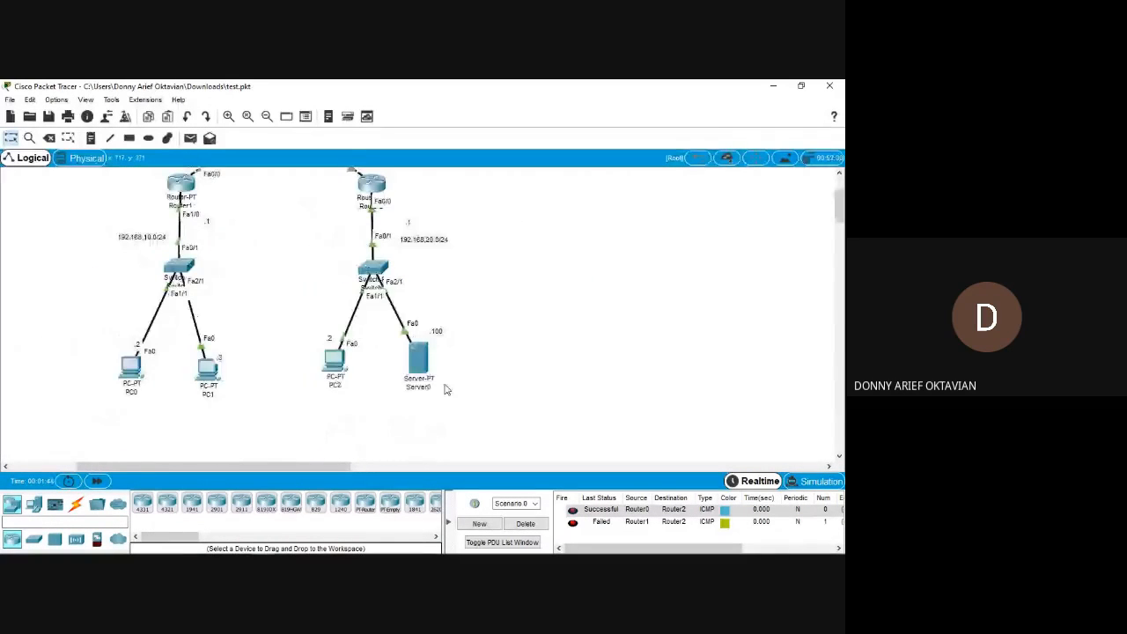
scroll(446, 390, up, 2)
scroll(446, 391, left, 1)
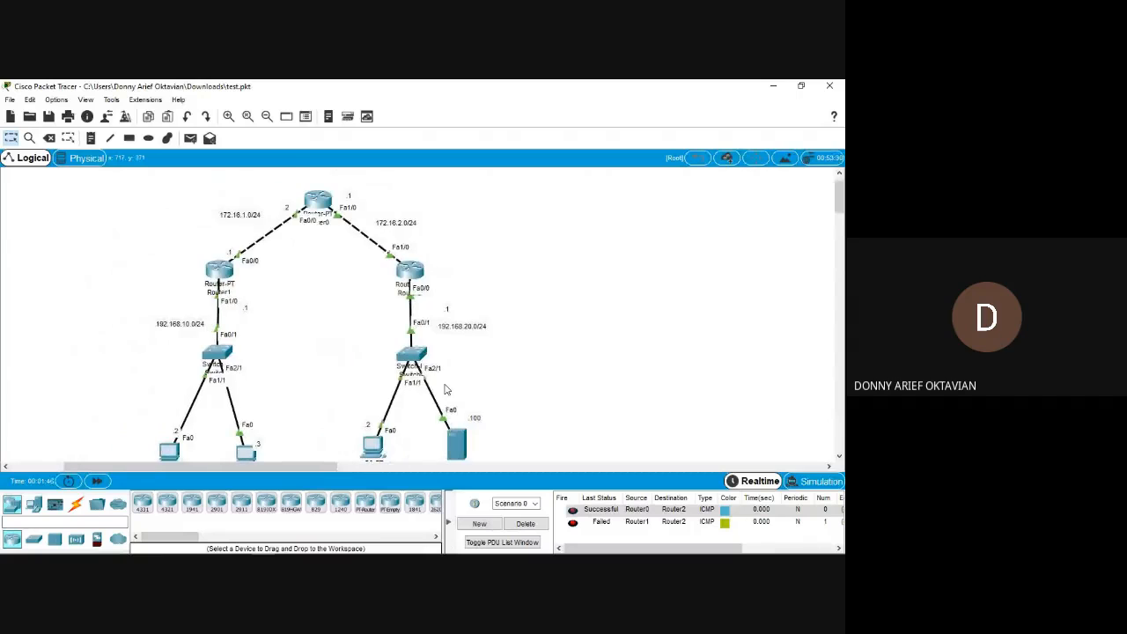
scroll(445, 390, down, 1)
scroll(445, 390, up, 2)
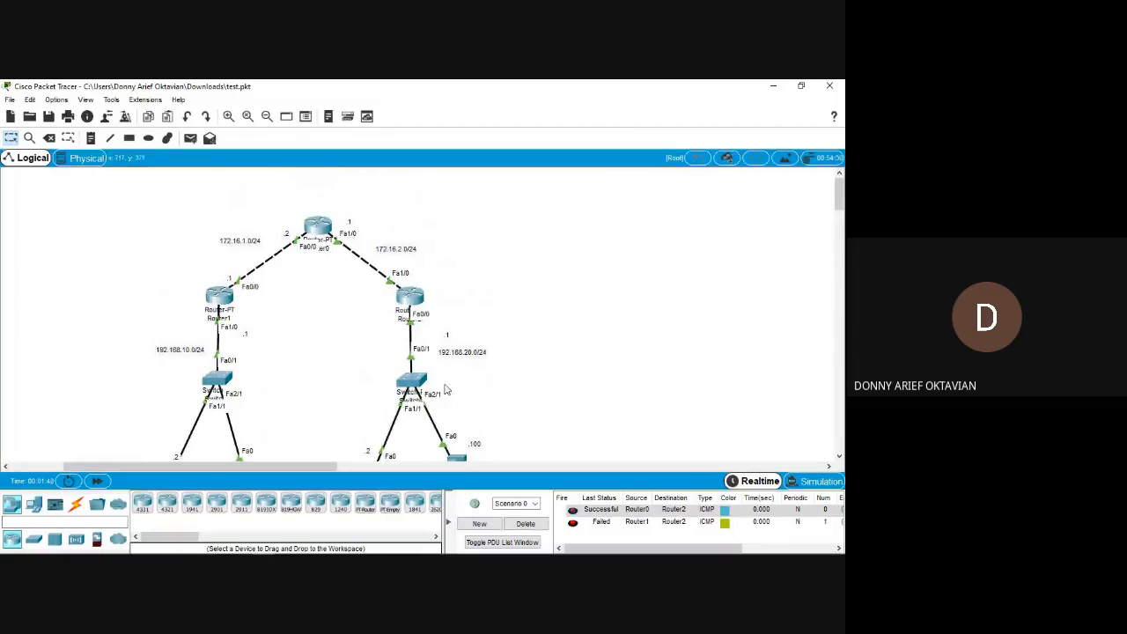
scroll(327, 367, down, 3)
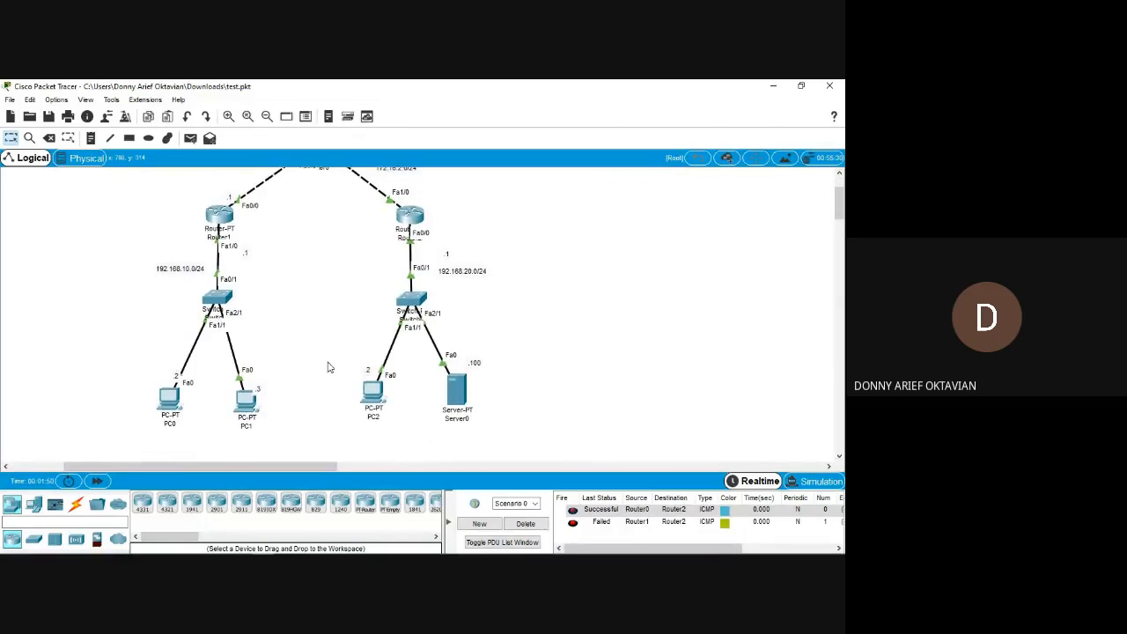
scroll(329, 367, up, 1)
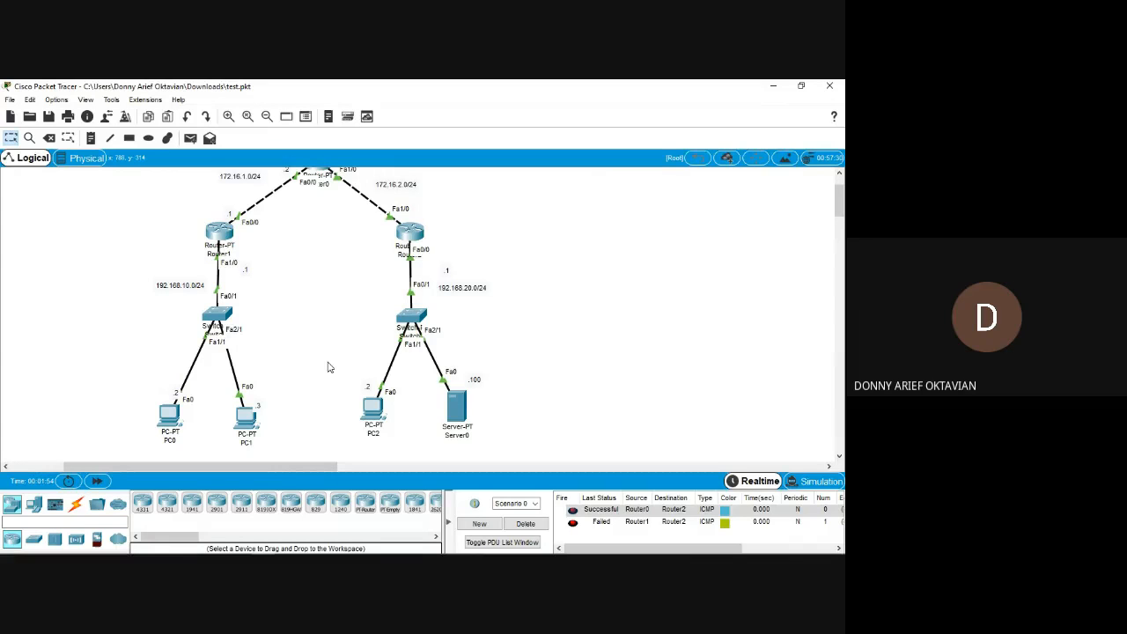
scroll(327, 367, up, 1)
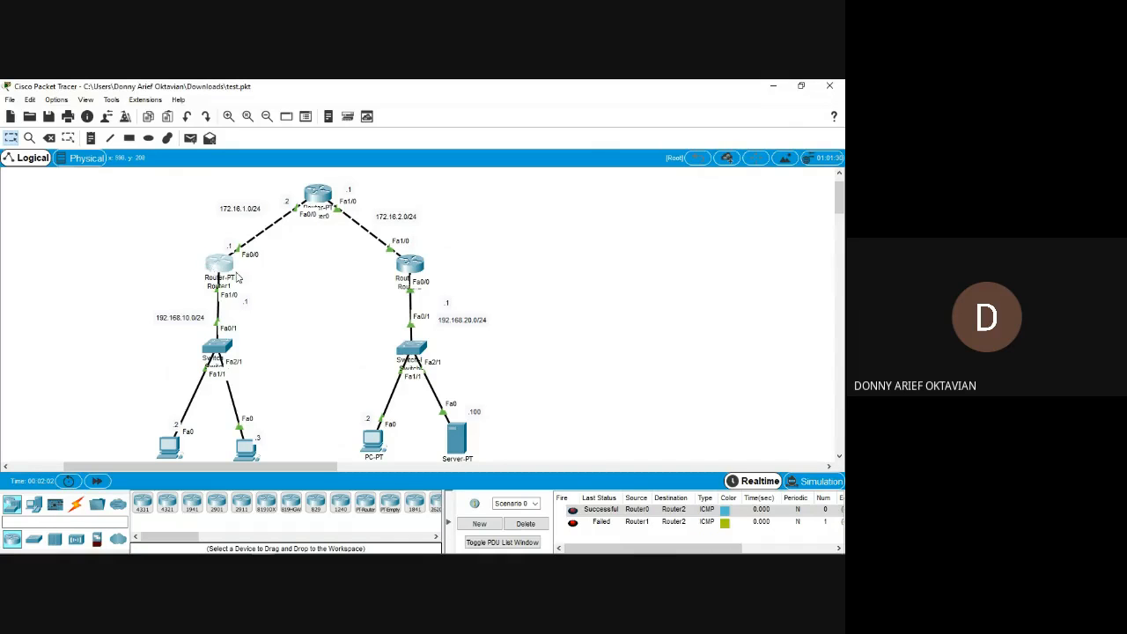
Bring back Router1's command line beside the topology, quit the running configuration listing and enter global configuration mode.
key(alt+Tab)
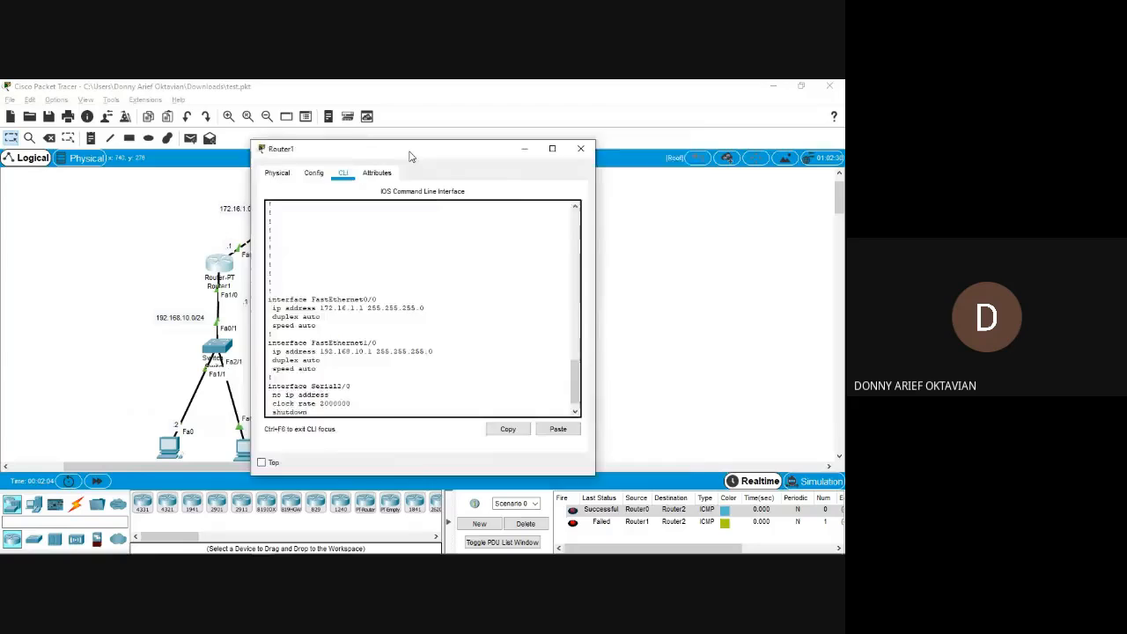
drag(410, 156, 508, 147)
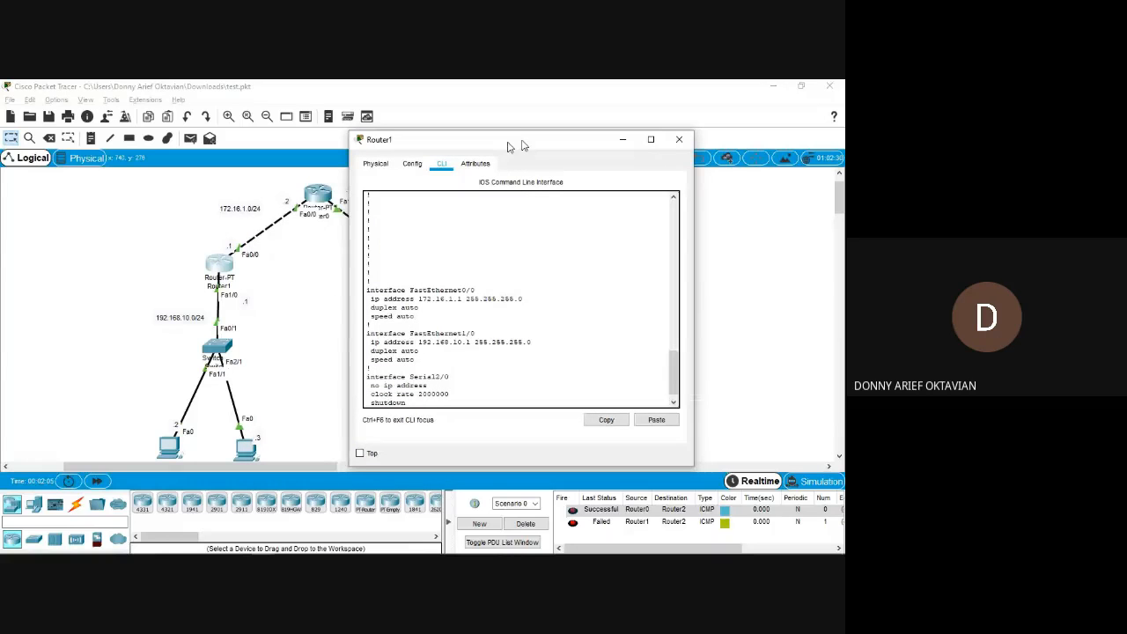
drag(508, 145, 559, 133)
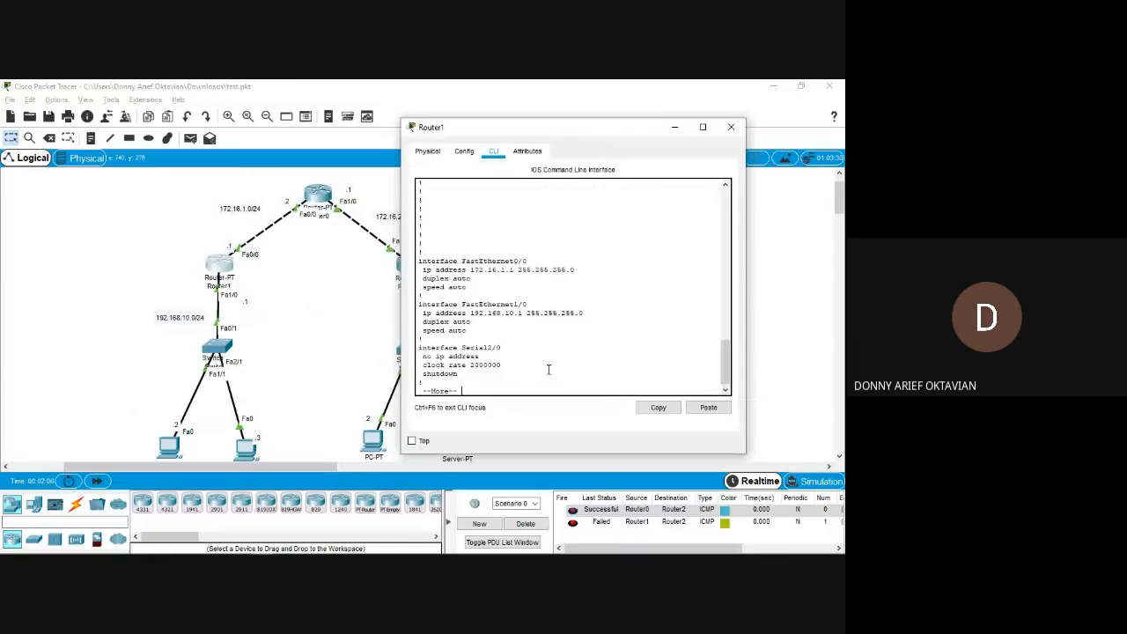
key(q)
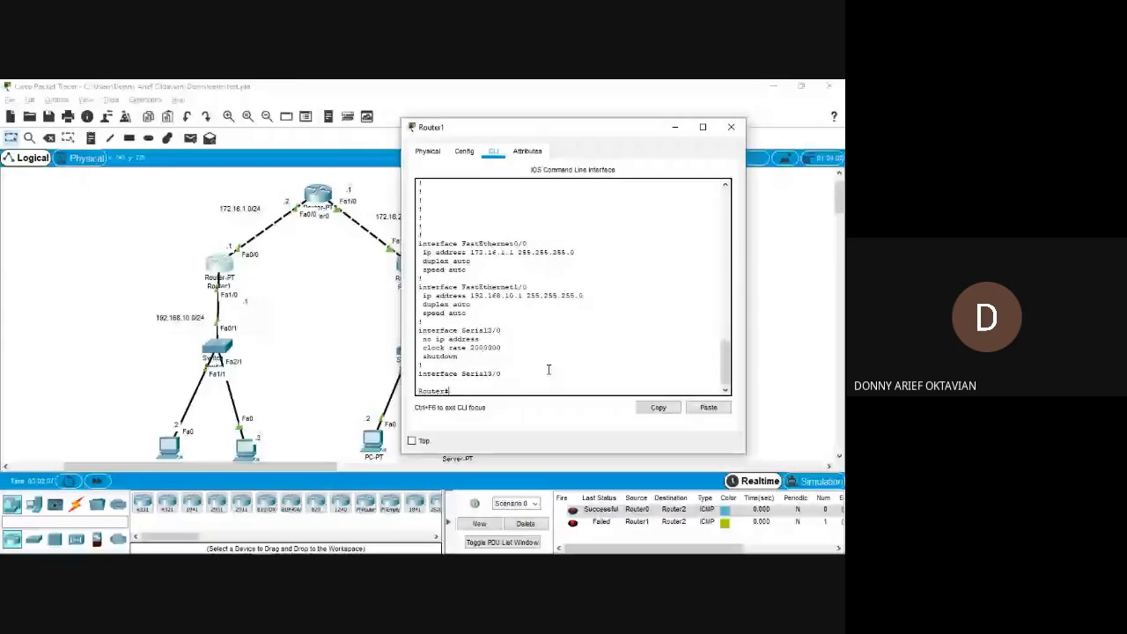
key(Return)
text(conf t)
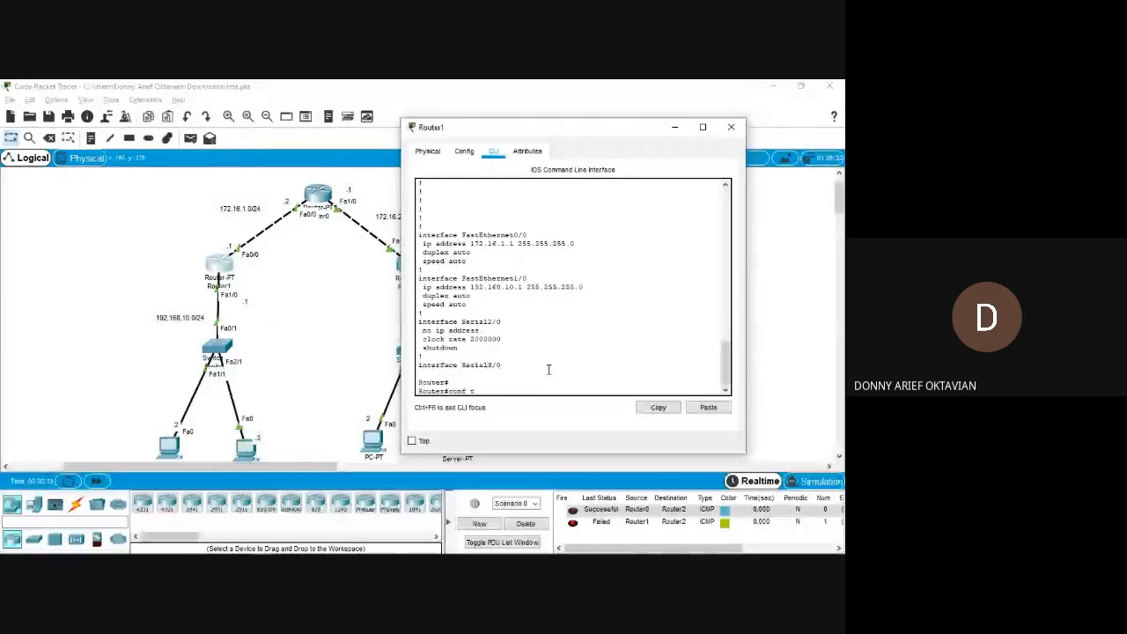
key(Return)
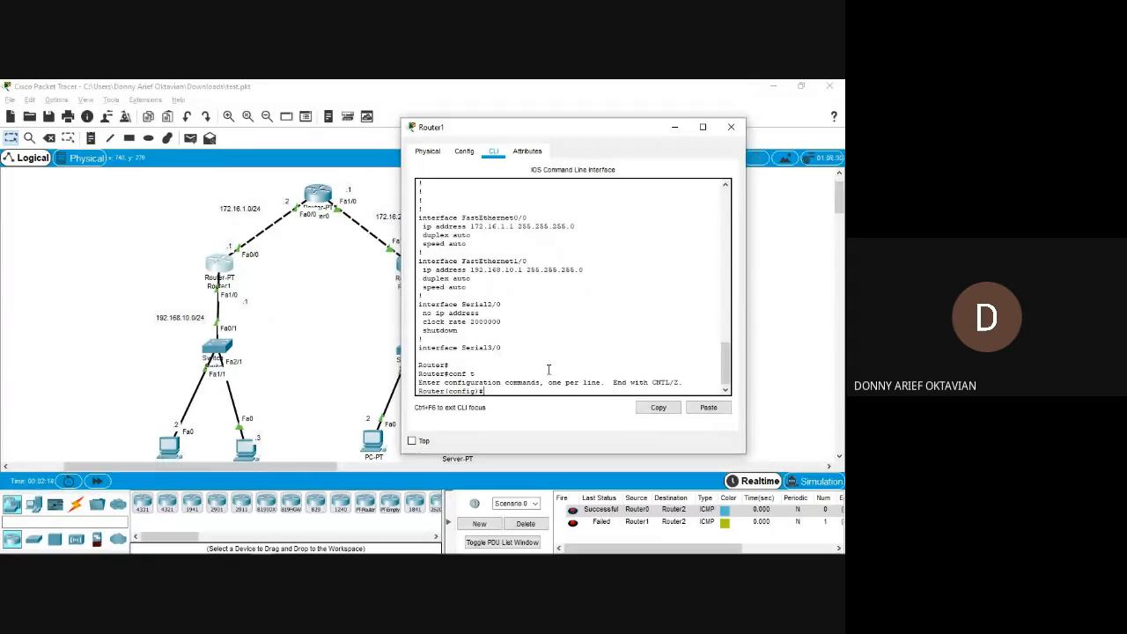
Start OSPF routing process 10 on Router1.
text(router os)
key(Tab)
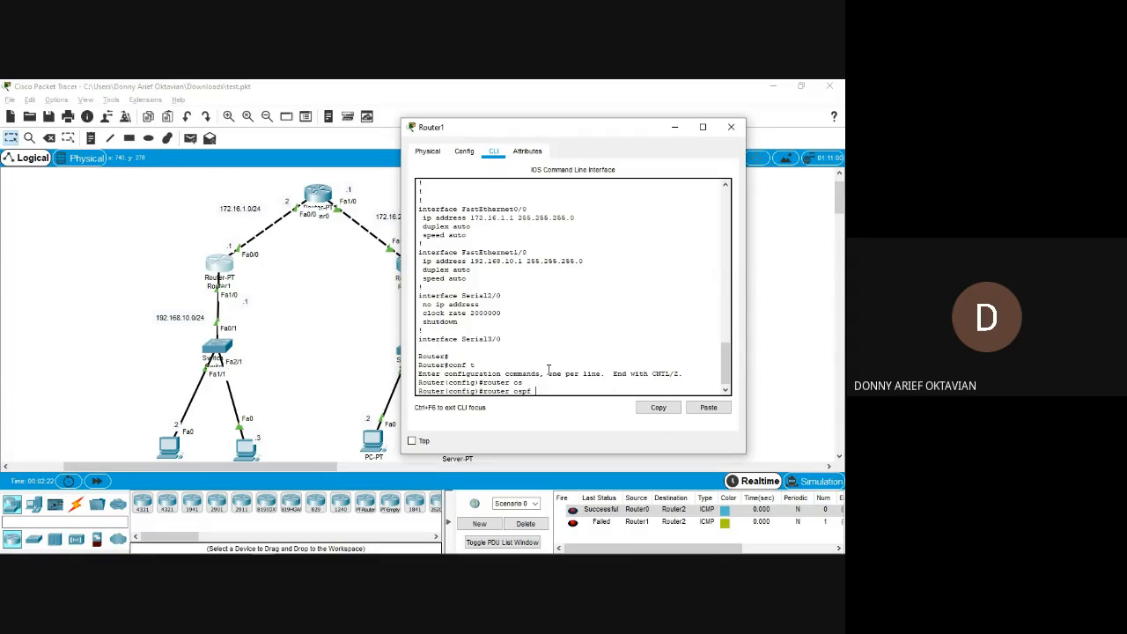
text(10)
key(Return)
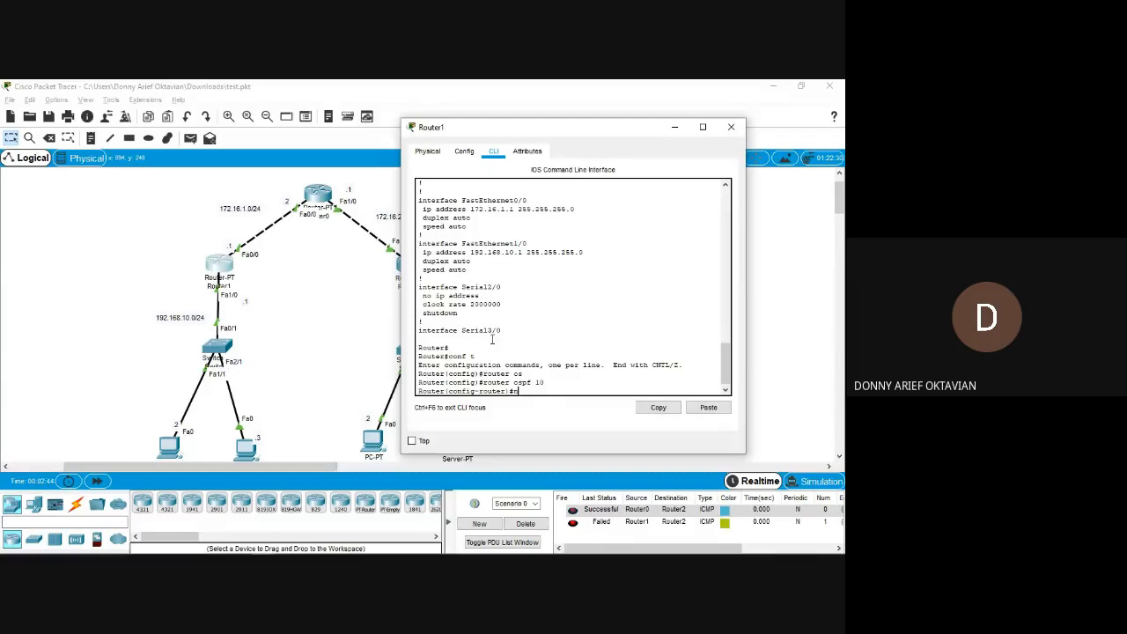
Add Router1's LAN network 192.168.10.0 with wildcard mask 0.0.0.255 to OSPF area 0.
key(BackSpace)
text(netw)
key(Tab)
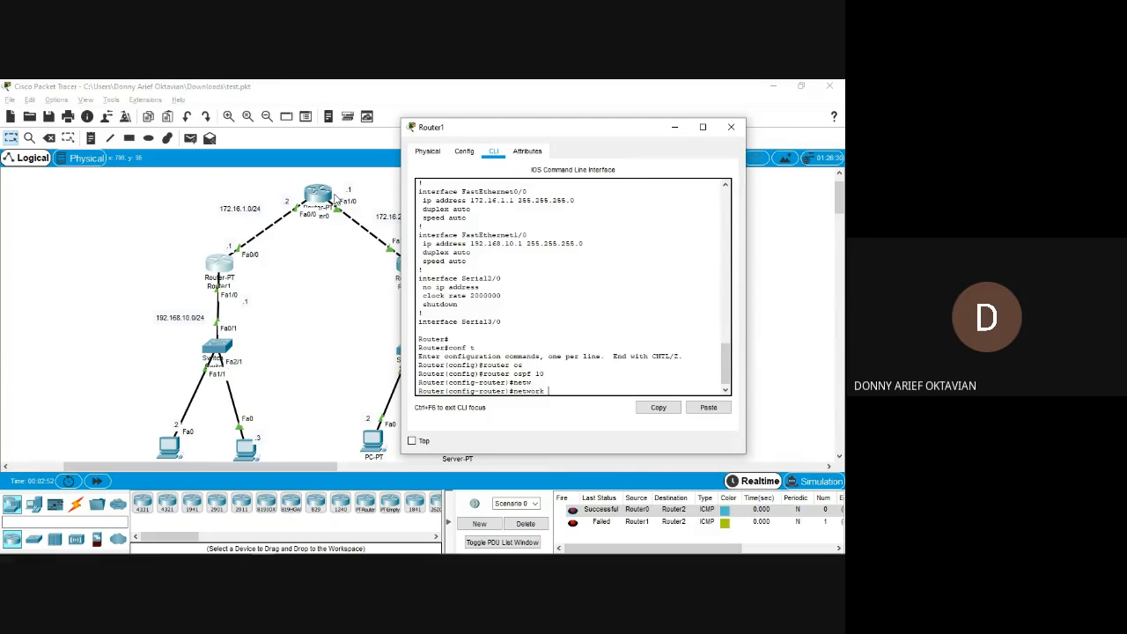
text(192.168.10)
text(.0.0.255)
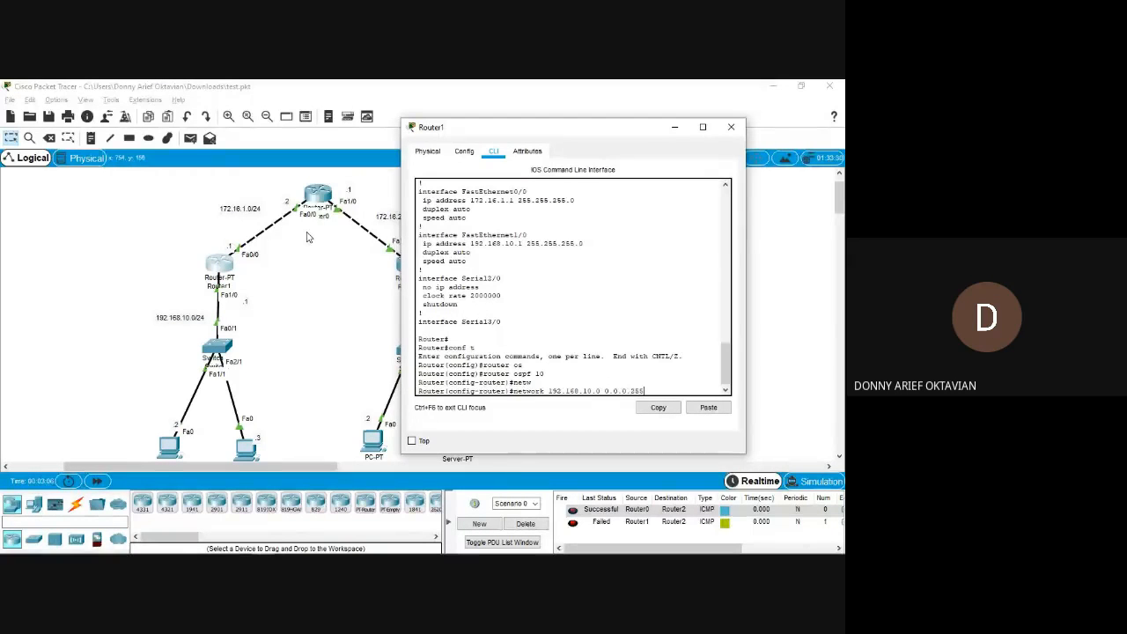
text( area 0)
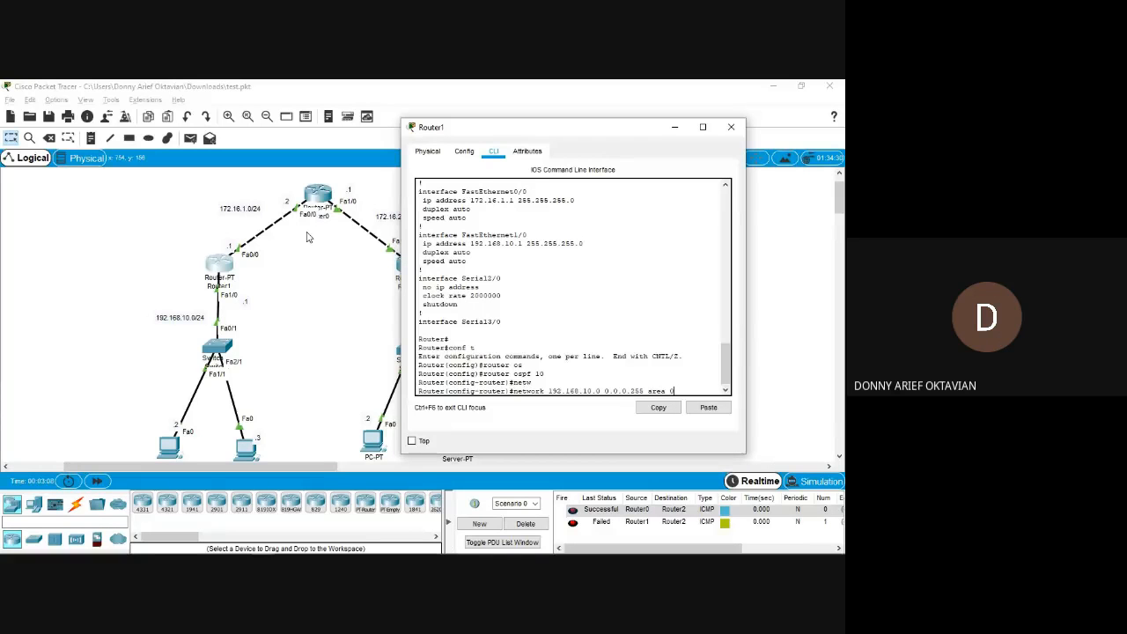
key(Return)
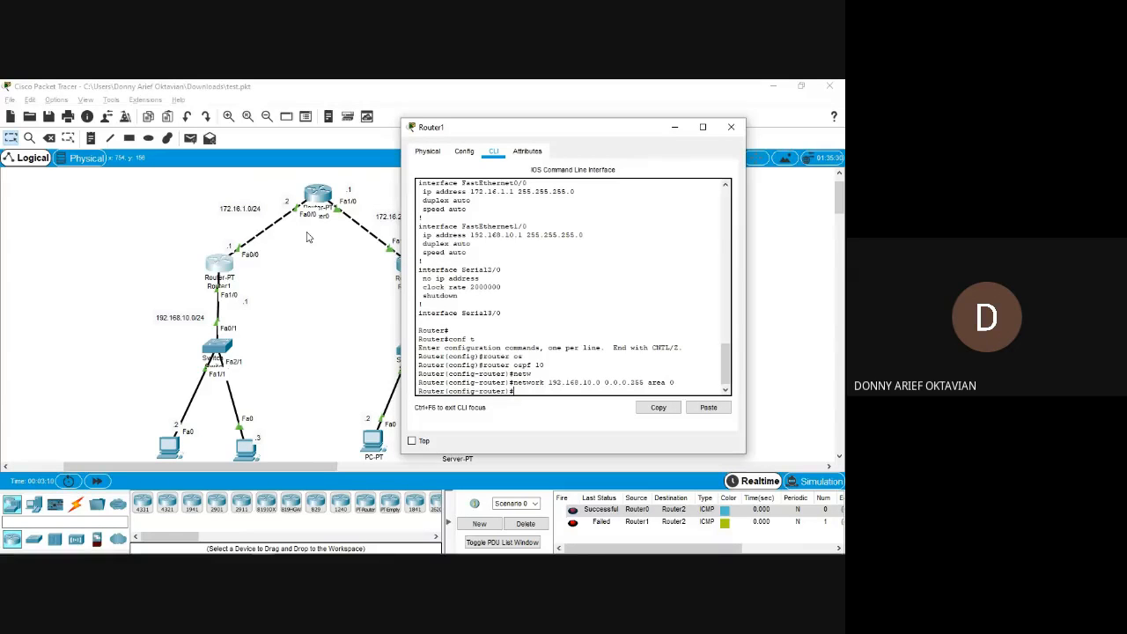
Add network 172.16.1.0 with wildcard mask 0.0.0.255 to OSPF area 0 on Router1 and close its window.
text(netw)
key(Tab)
text(172.1)
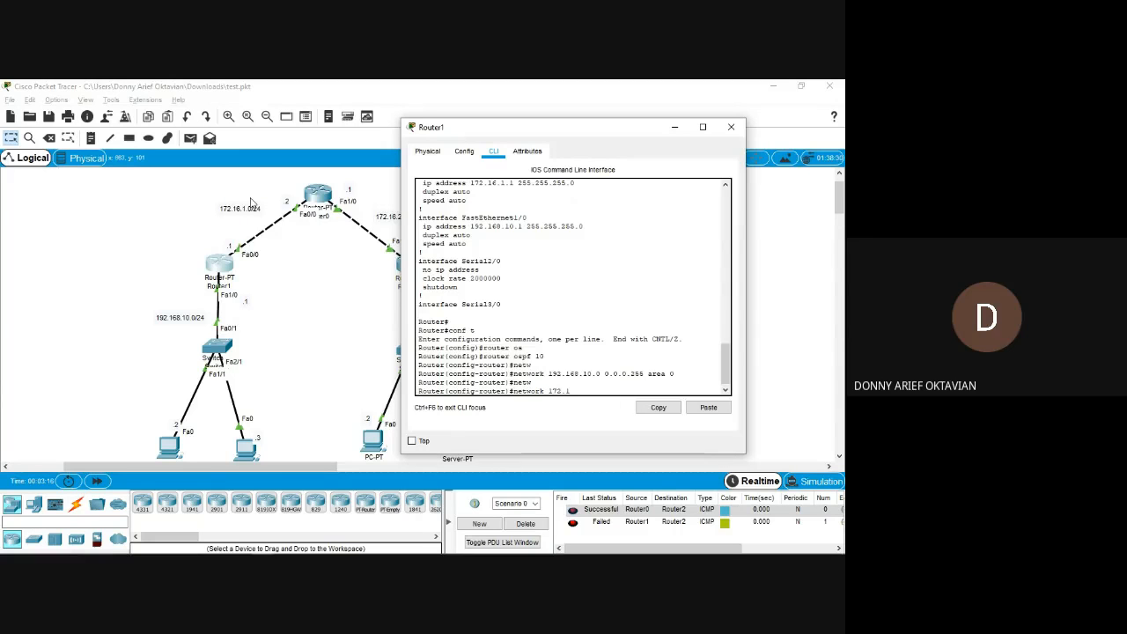
text(6.1.0 0.0.0.255 area 0)
key(Return)
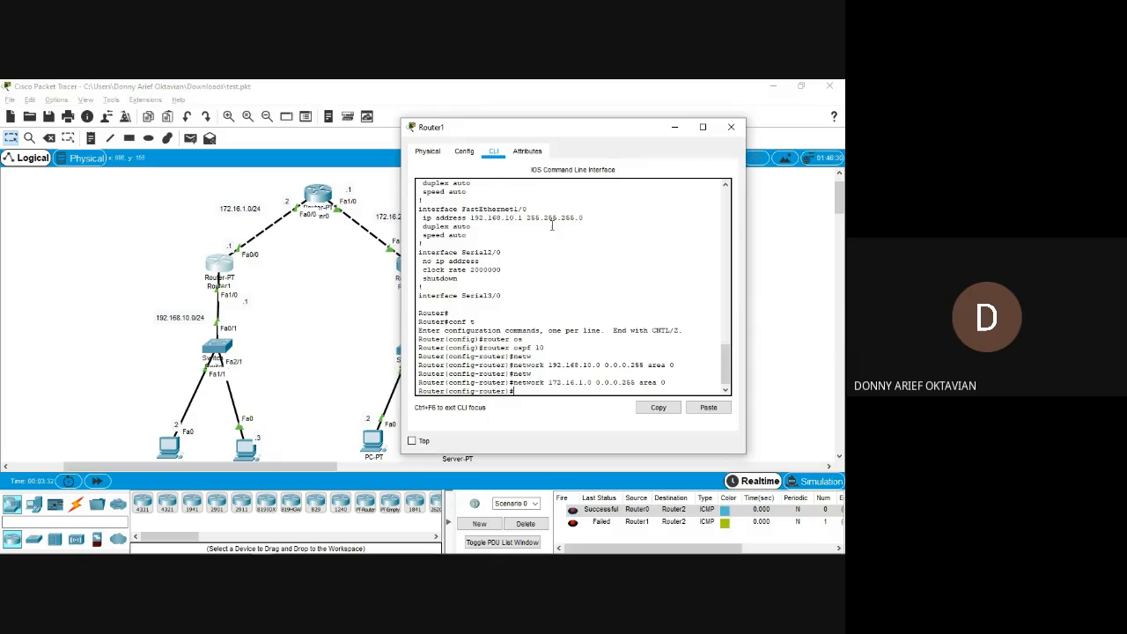
click(731, 126)
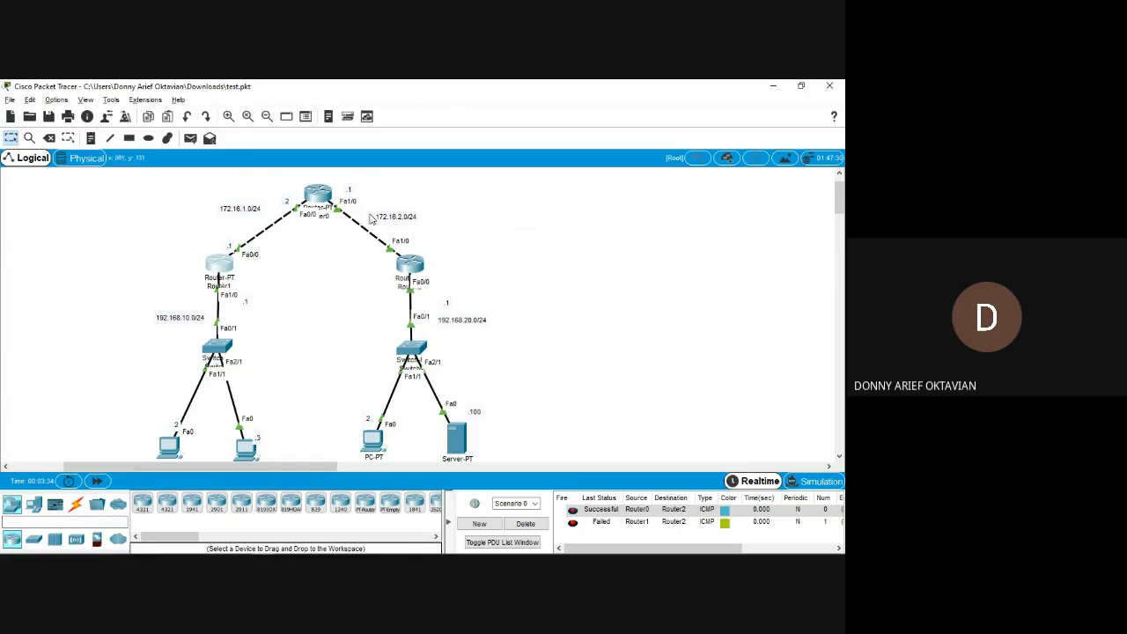
Open Router0's command line beside the topology and bring up its user prompt.
click(319, 195)
drag(444, 152, 622, 123)
click(528, 143)
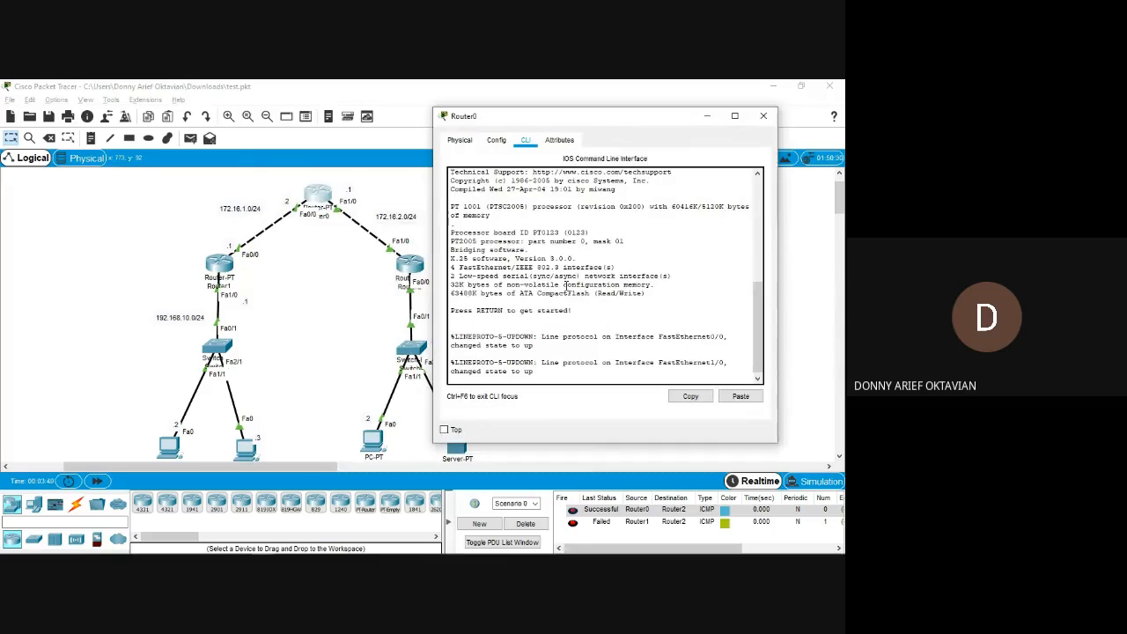
key(Return)
key(Return)
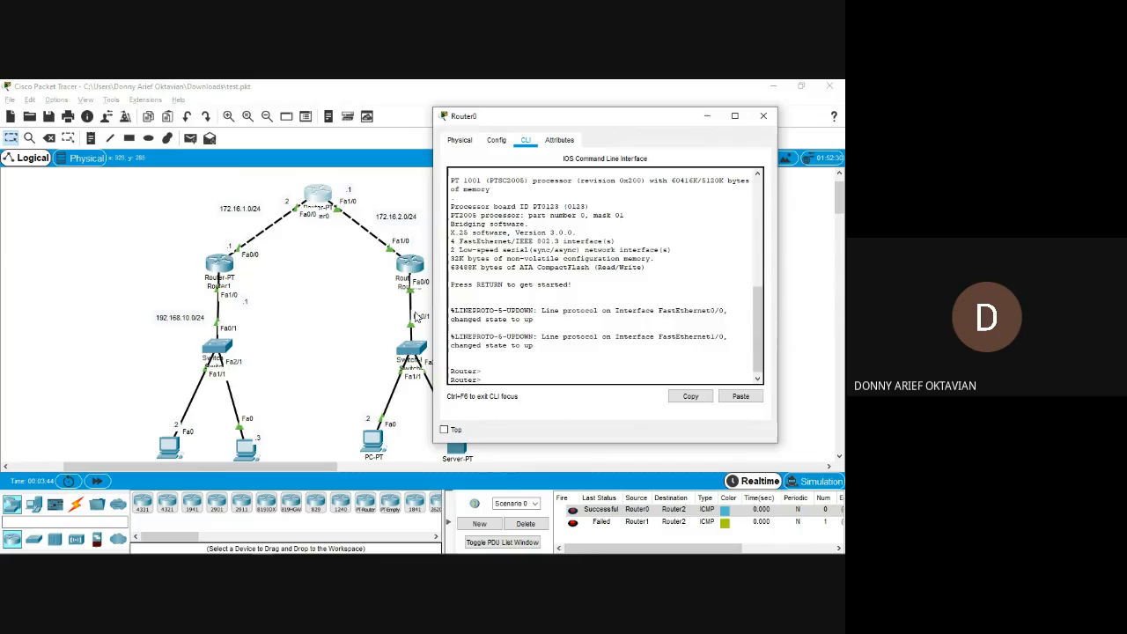
Enter global configuration mode on Router0 and start OSPF routing process 10.
text(en)
key(Return)
text(con)
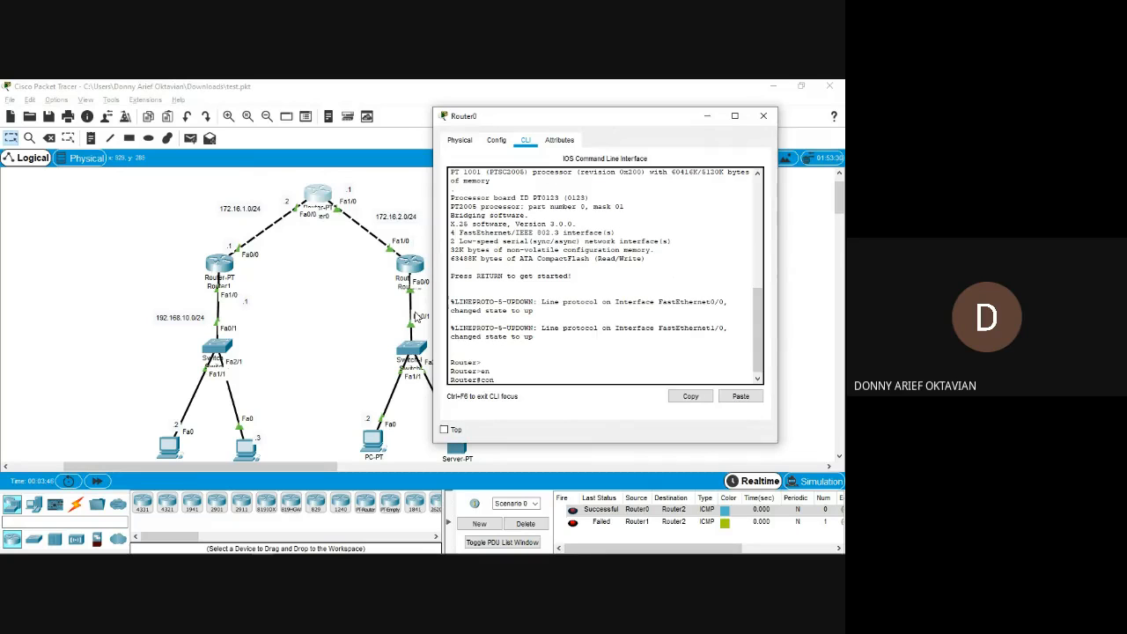
text(f t)
key(Return)
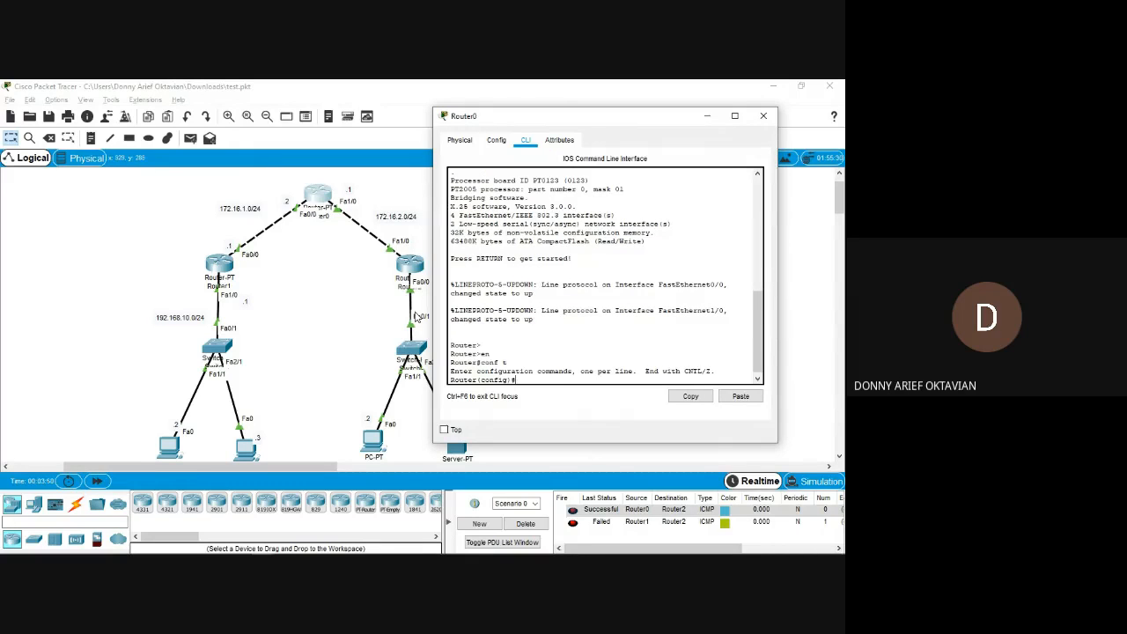
text(router os)
key(Tab)
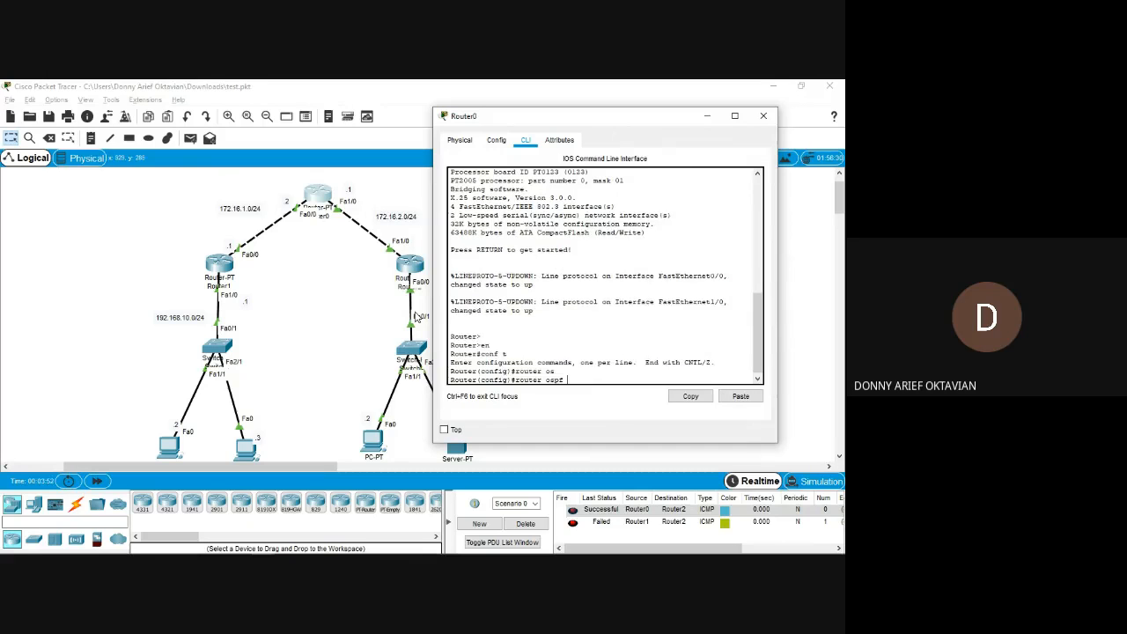
text(10)
key(Return)
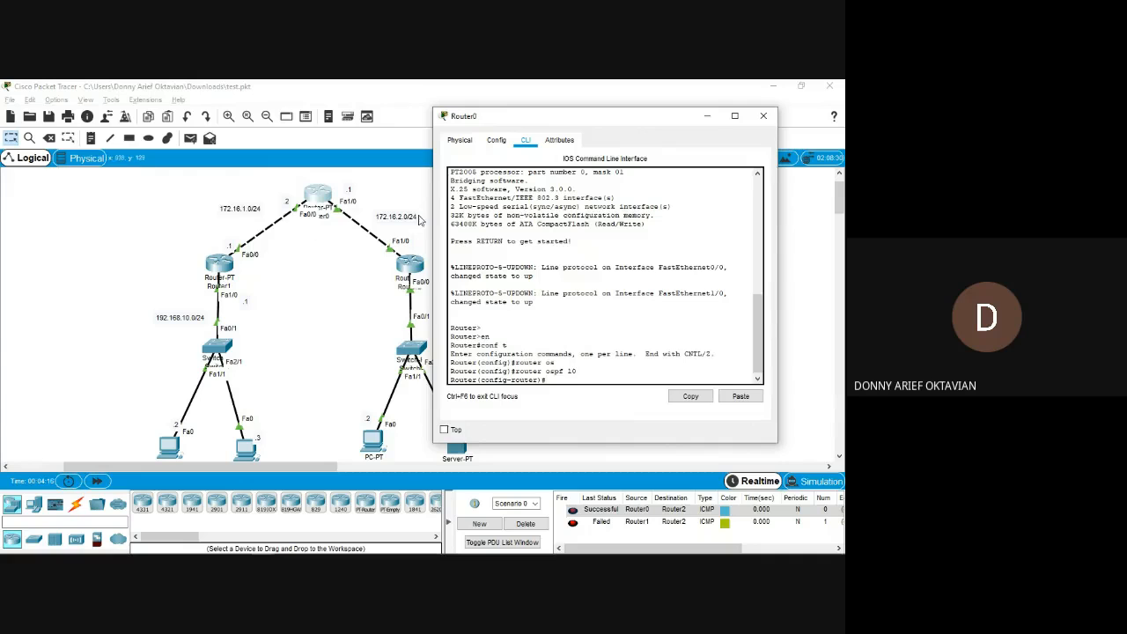
Add network 172.16.1.0 with wildcard mask 0.0.0.255 to OSPF area 0 on Router0.
click(557, 331)
drag(547, 120, 581, 116)
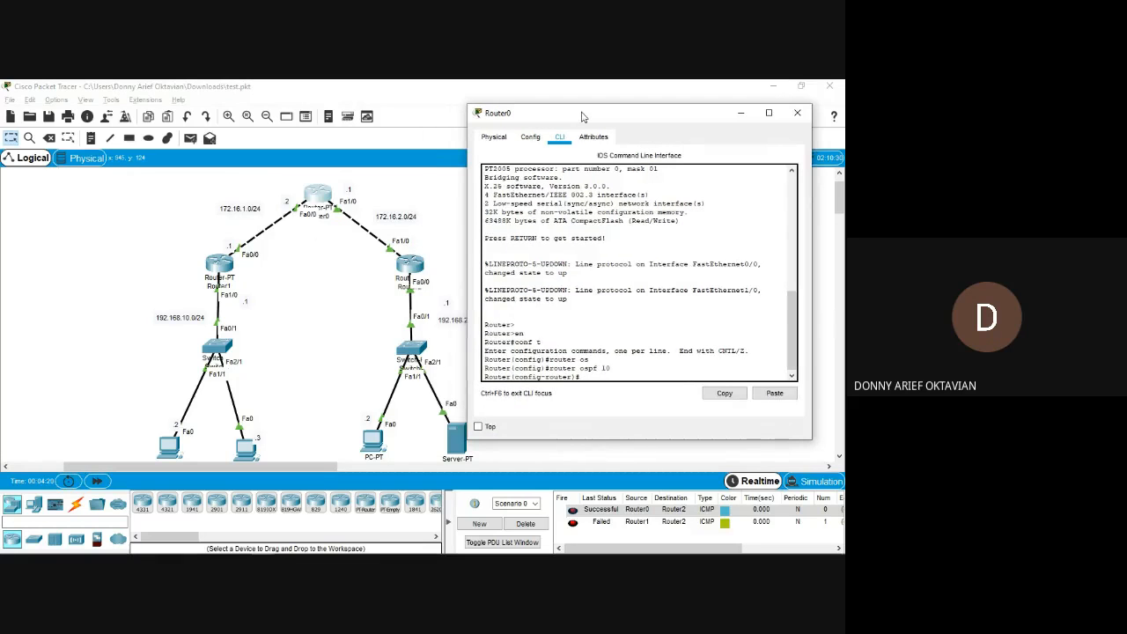
text(netw)
key(Tab)
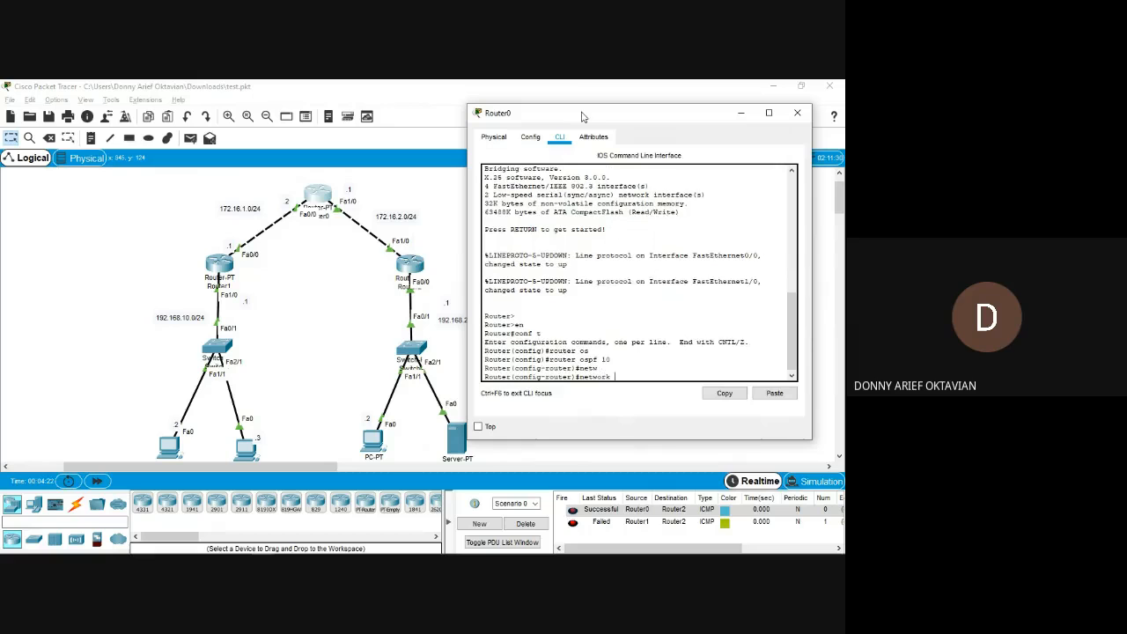
text(172.16.1.0 0.0.0.255 area 0)
key(Return)
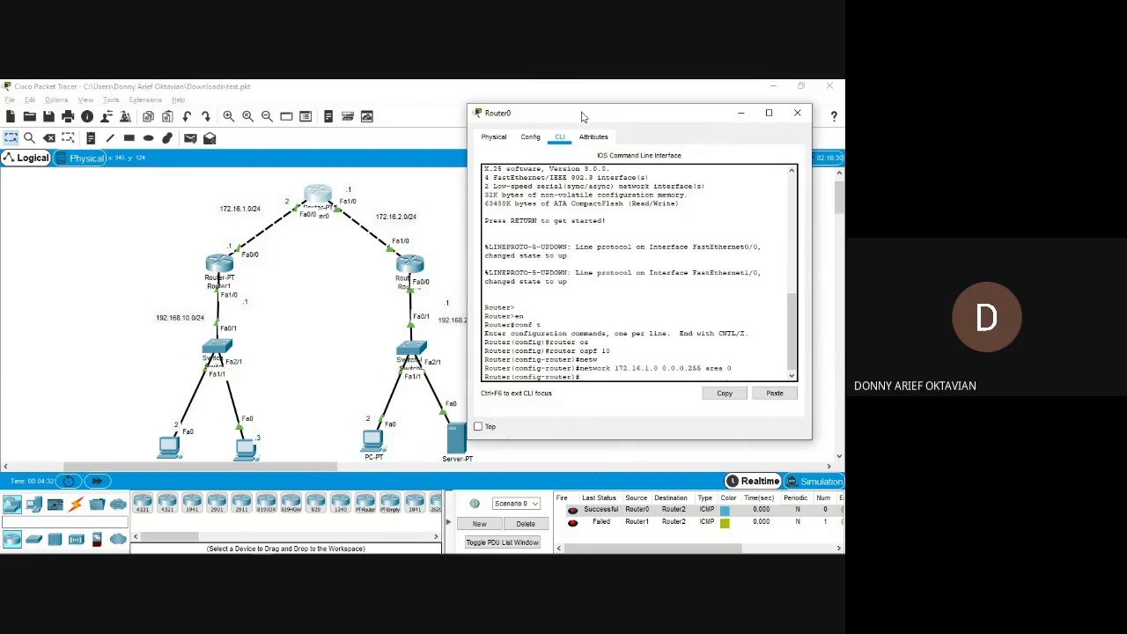
Add network 172.16.2.0 with wildcard mask 0.0.0.255 to OSPF area 0 on Router0 and close its window.
text(netw)
key(Tab)
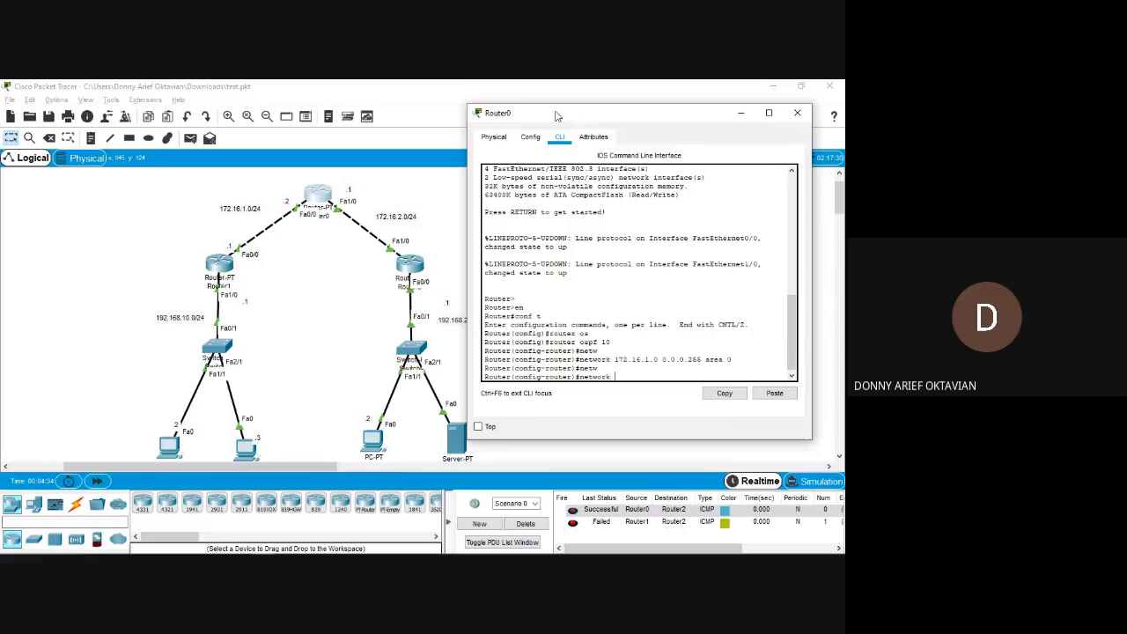
text(17)
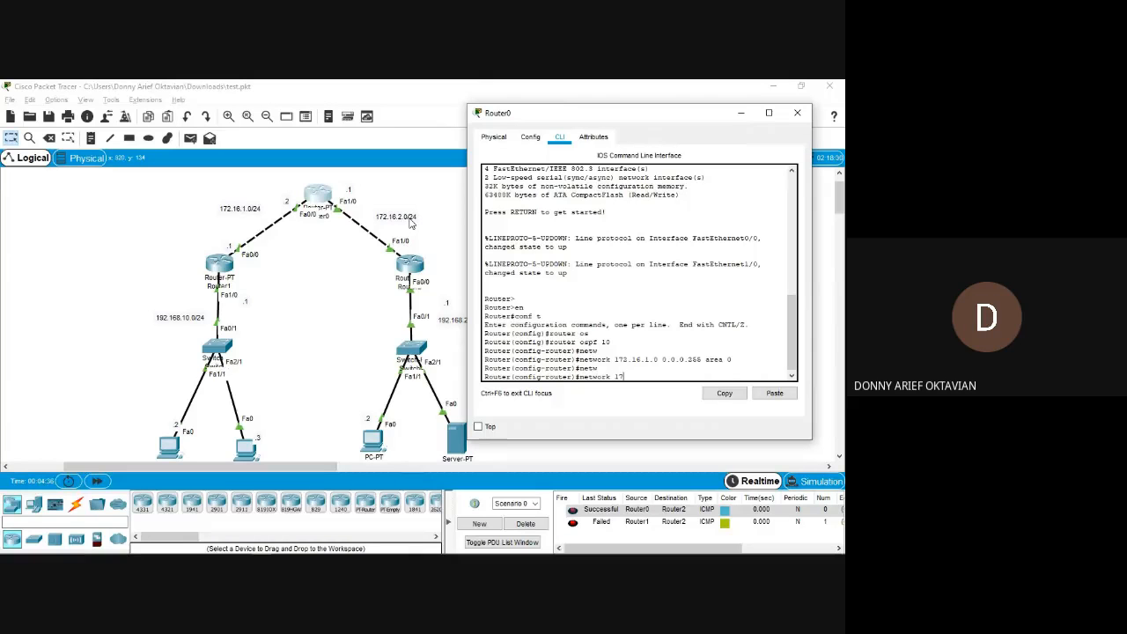
text(2.16)
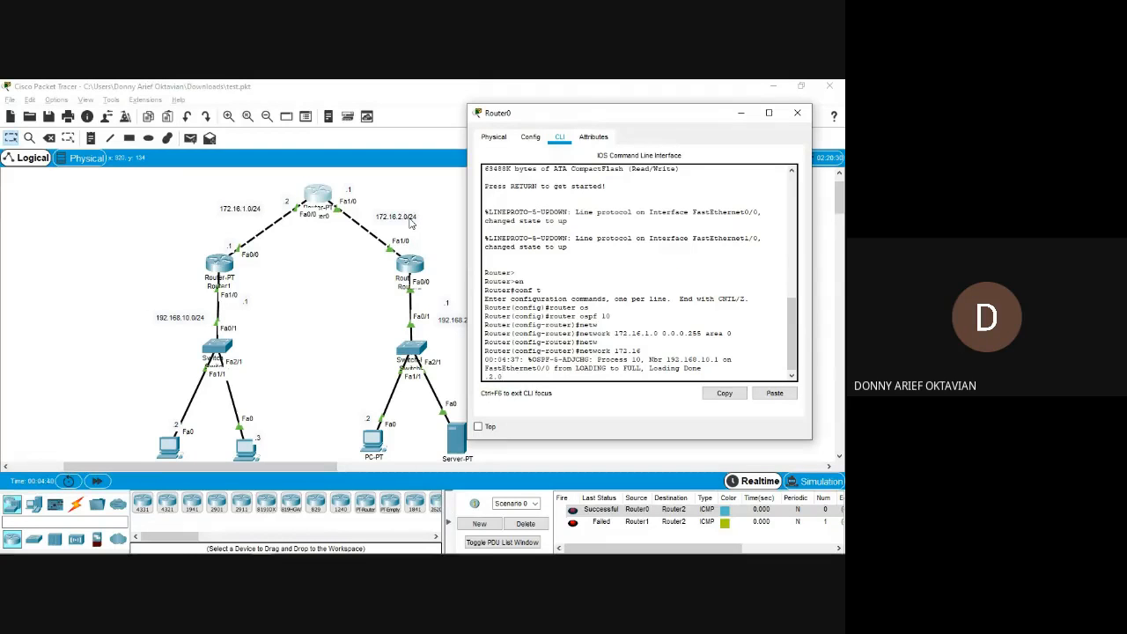
key(Return)
key(Up)
key(Up)
key(BackSpace)
key(BackSpace)
key(BackSpace)
key(BackSpace)
key(BackSpace)
key(BackSpace)
key(BackSpace)
key(BackSpace)
key(BackSpace)
key(BackSpace)
key(BackSpace)
key(BackSpace)
key(BackSpace)
key(BackSpace)
key(BackSpace)
key(BackSpace)
key(BackSpace)
key(BackSpace)
key(BackSpace)
key(BackSpace)
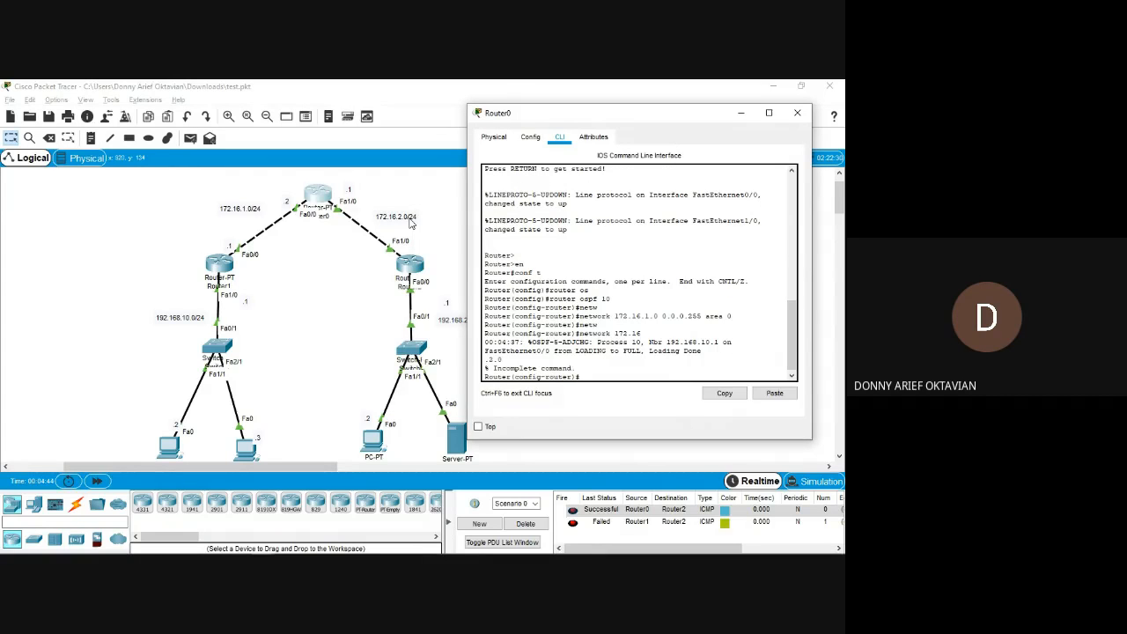
key(Down)
text(0.0.0.255 area 0)
key(Return)
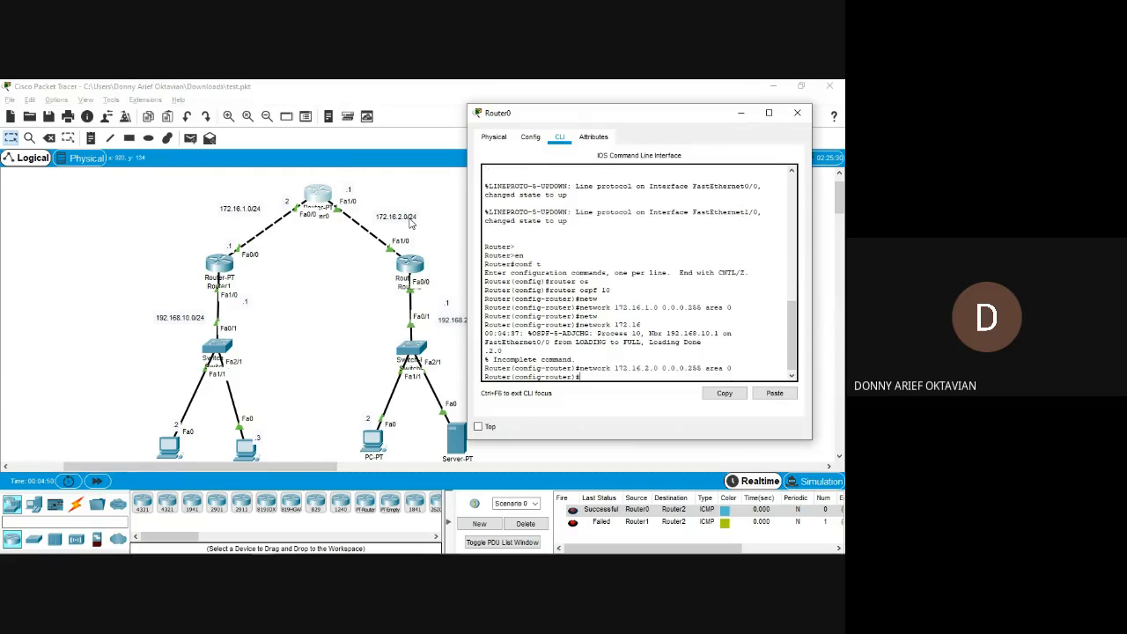
key(alt+F4)
Open Router2's command line beside the topology and enter global configuration mode.
click(412, 264)
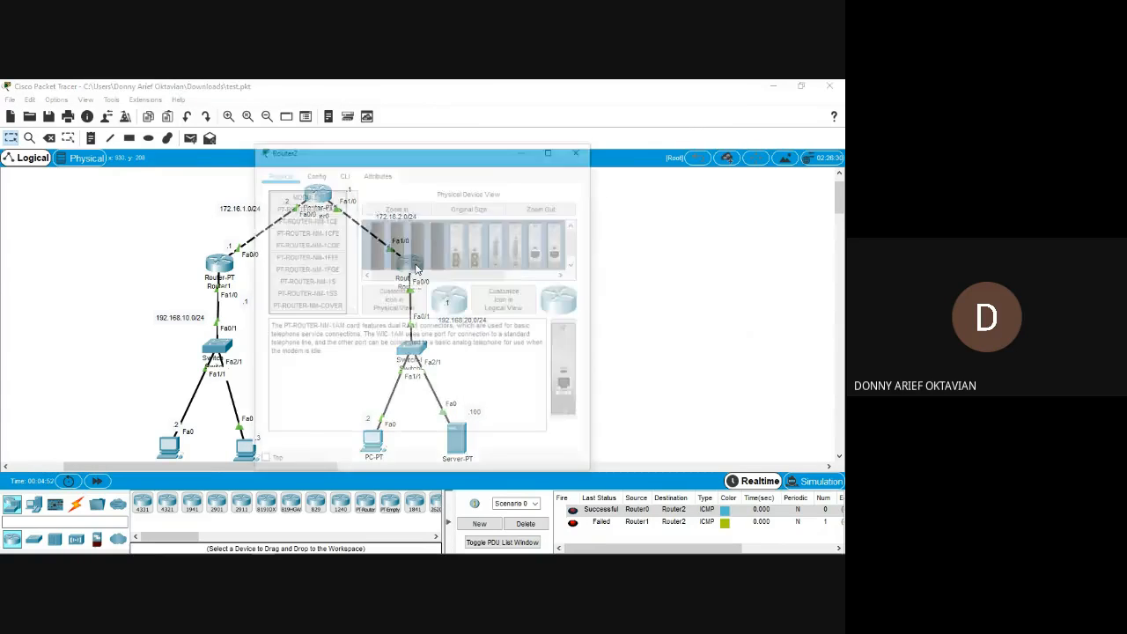
drag(390, 151, 630, 130)
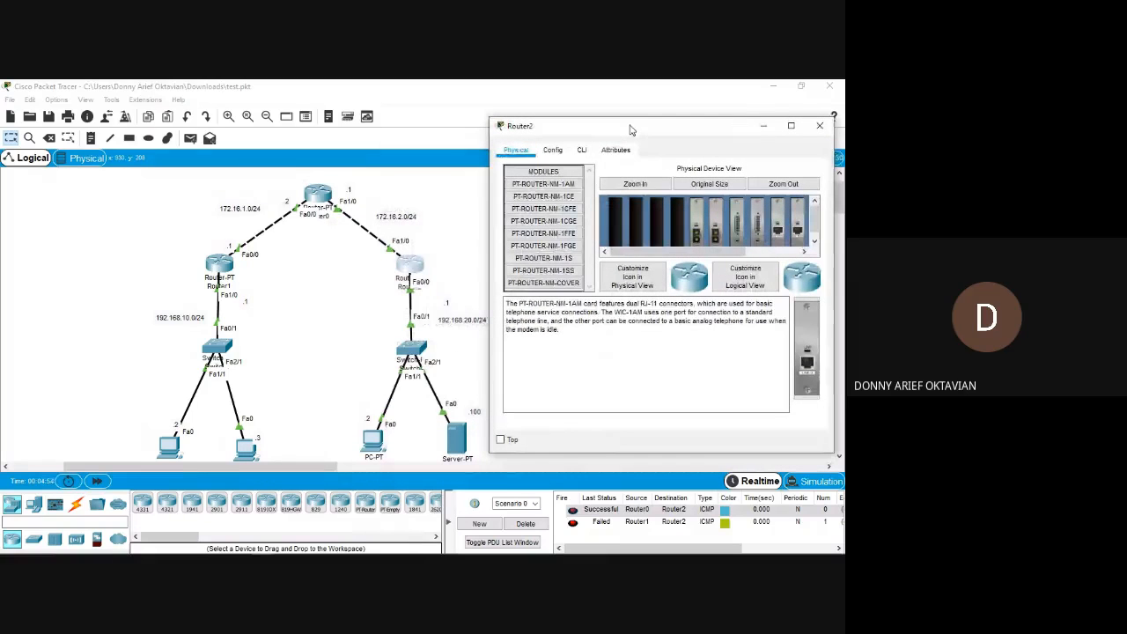
click(582, 150)
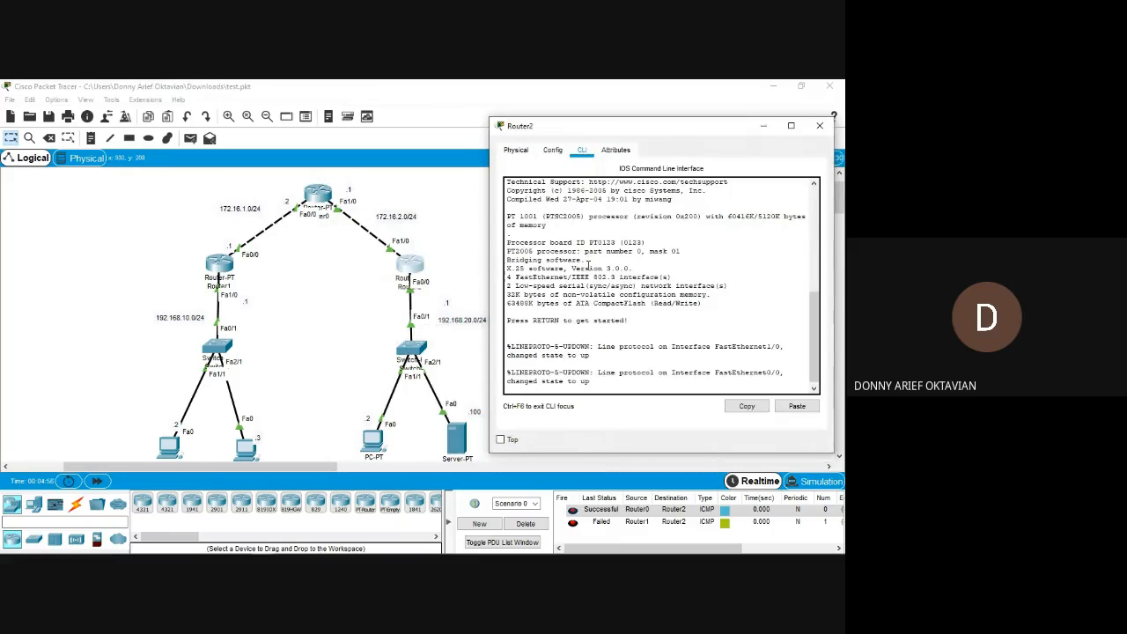
key(Return)
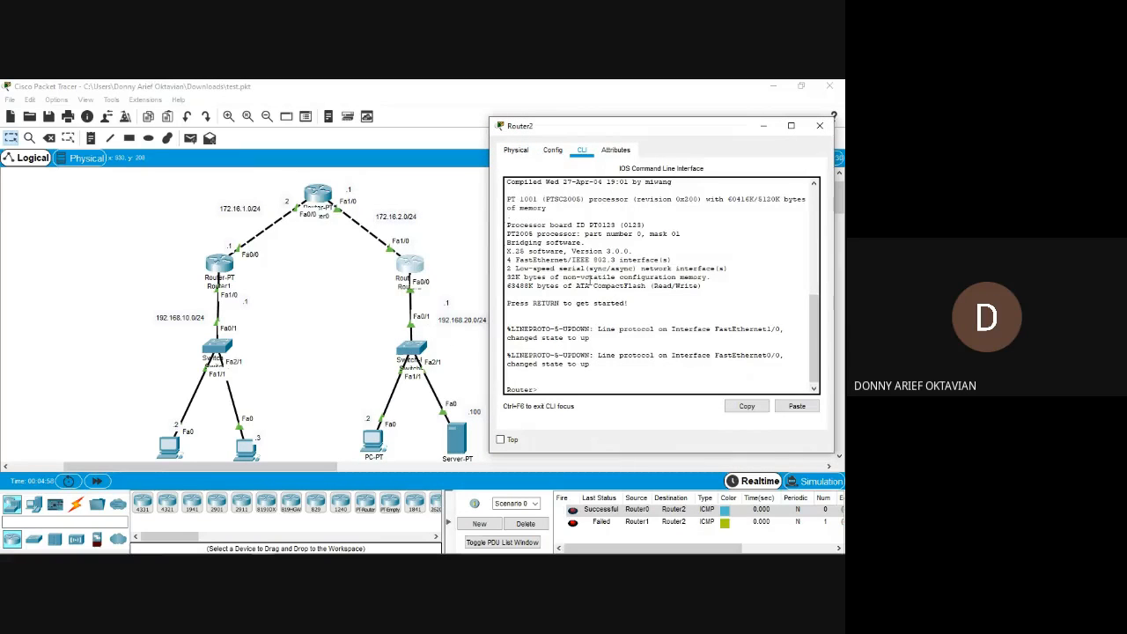
text(en)
key(Return)
text(conf t)
key(Return)
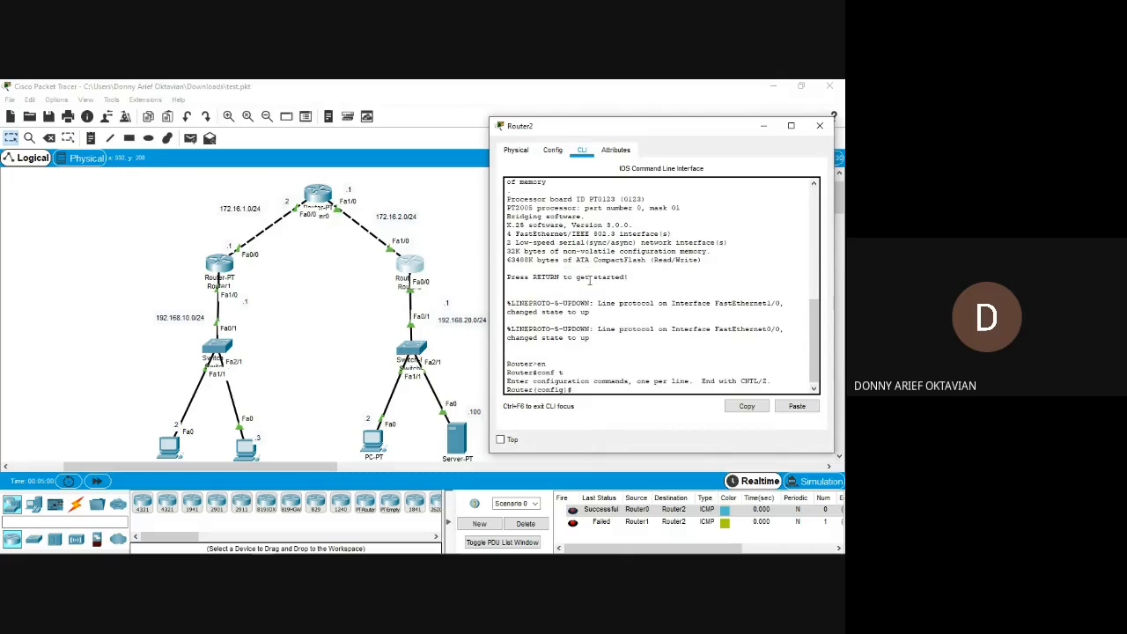
Start OSPF routing process 110 on Router2 and return to global configuration mode.
text(router os)
key(Tab)
text(110)
key(Return)
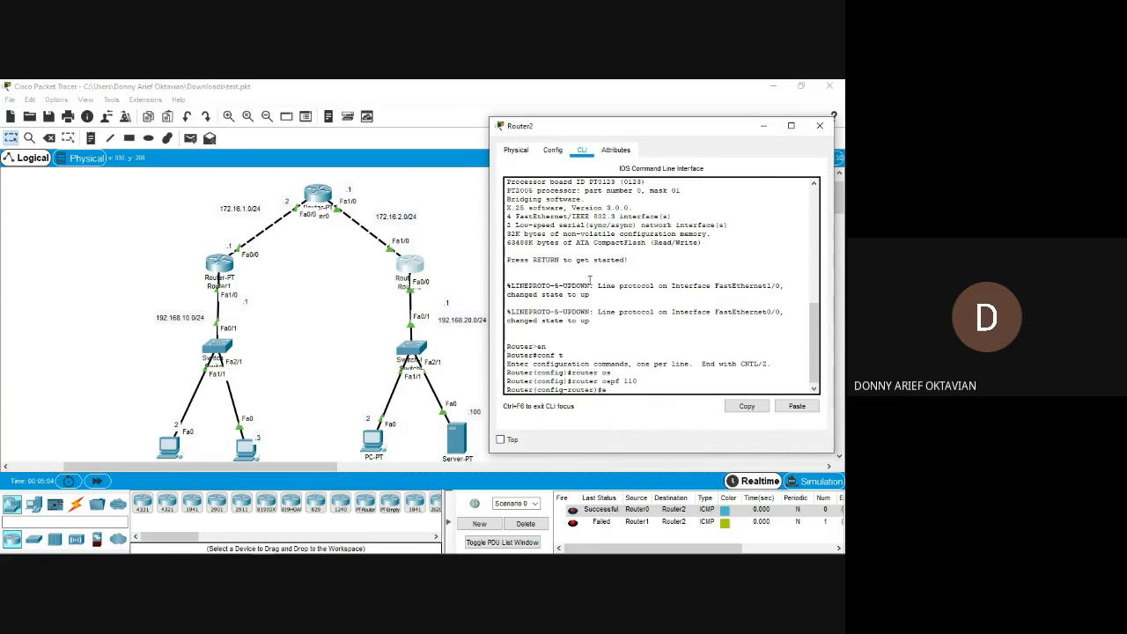
text(ex)
key(Return)
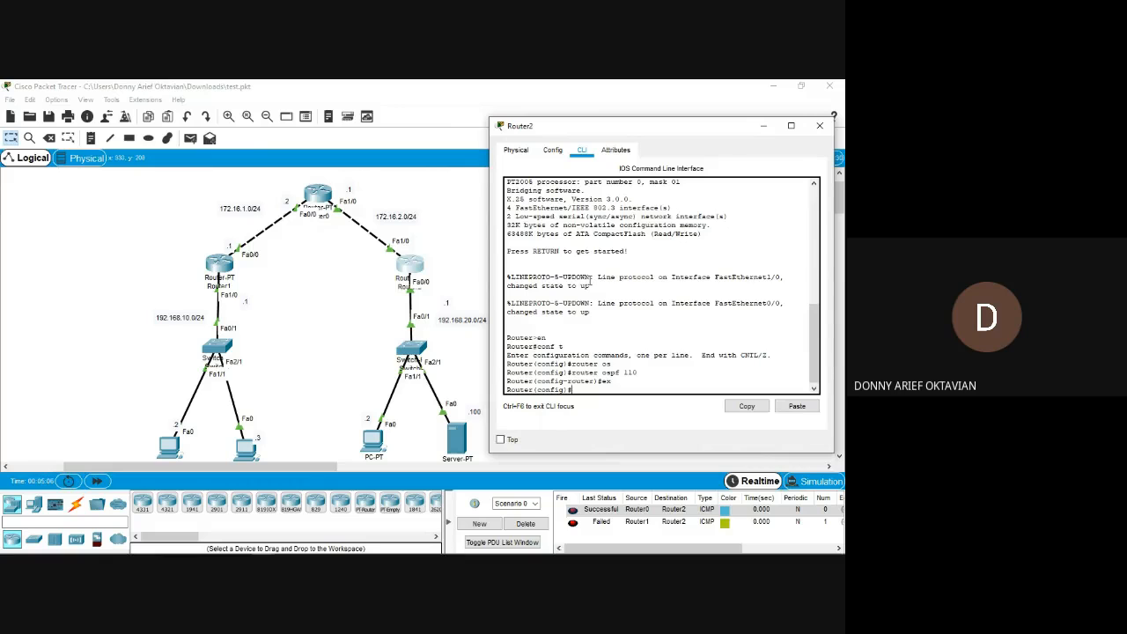
Start OSPF process 10 on Router2 and add network 172.16.2.0 with wildcard mask 0.0.0.255 to area 0.
text(router ospf 10)
key(Return)
text(net)
key(Tab)
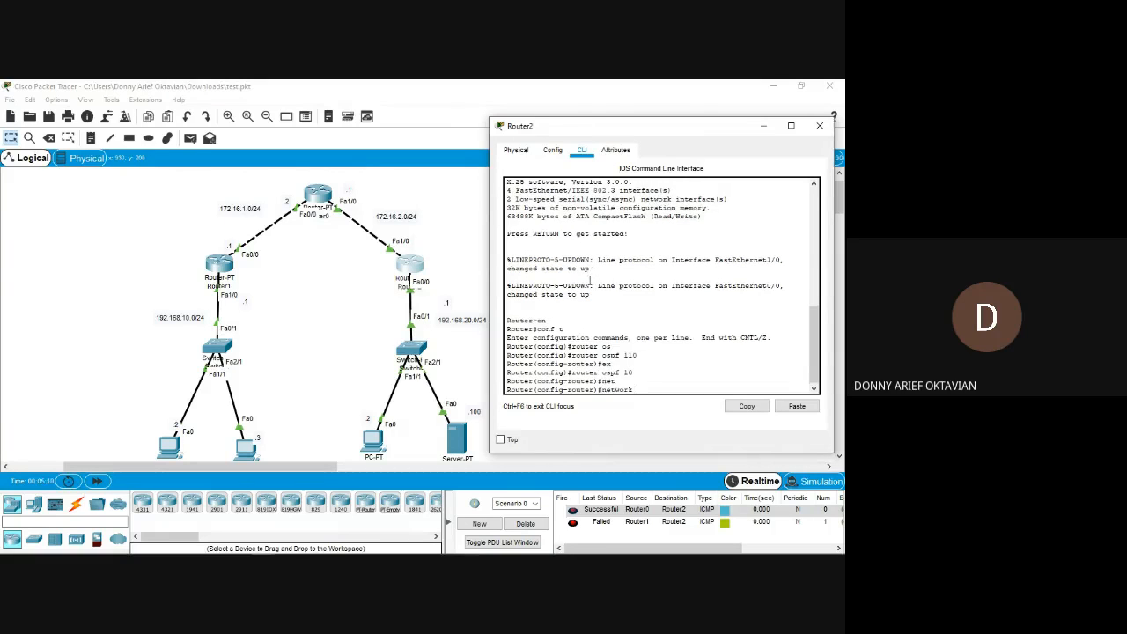
text(172.16.2.0 0.0.0.255 area 0)
key(Return)
Add Router2's LAN network 192.168.20.0 with wildcard mask 0.0.0.255 to OSPF area 0.
text(new)
key(Tab)
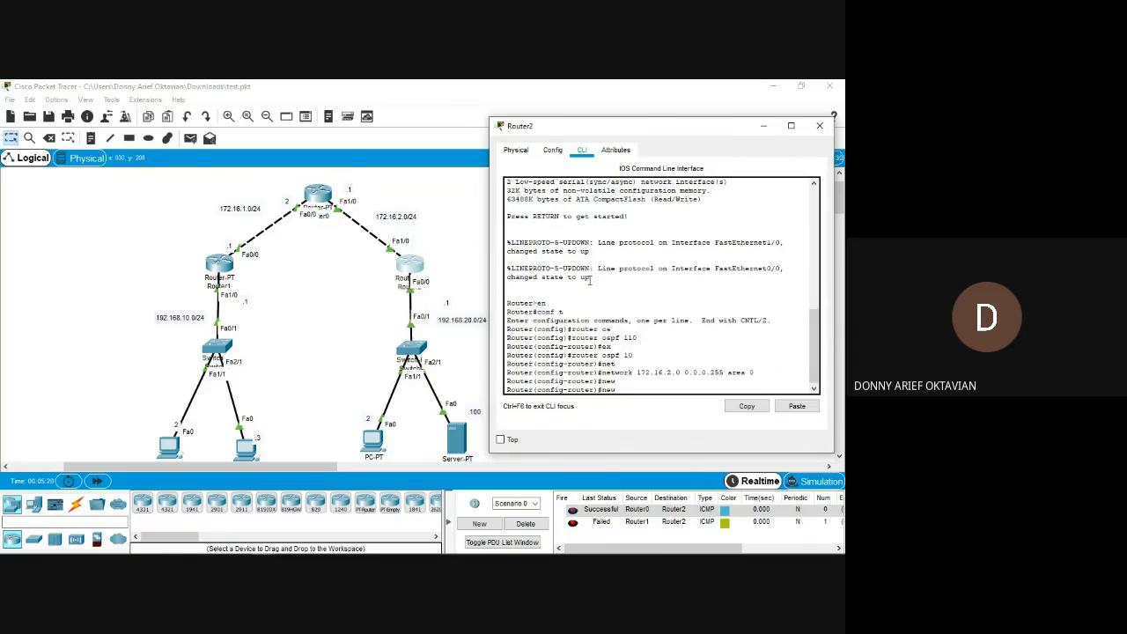
key(Tab)
key(BackSpace)
text(tw)
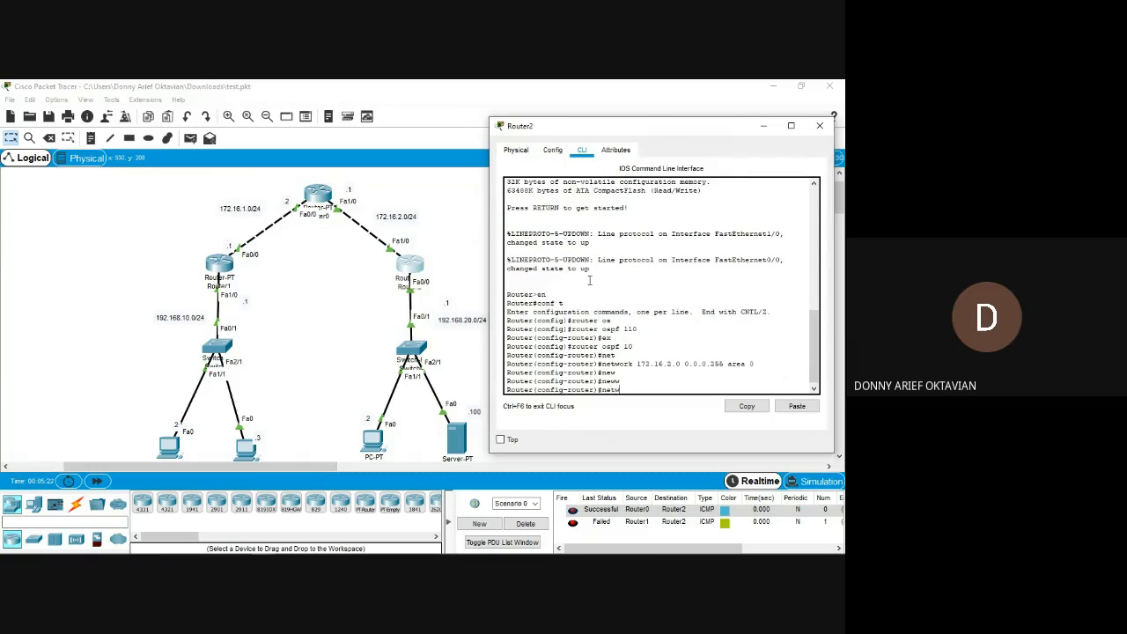
key(Tab)
text(192)
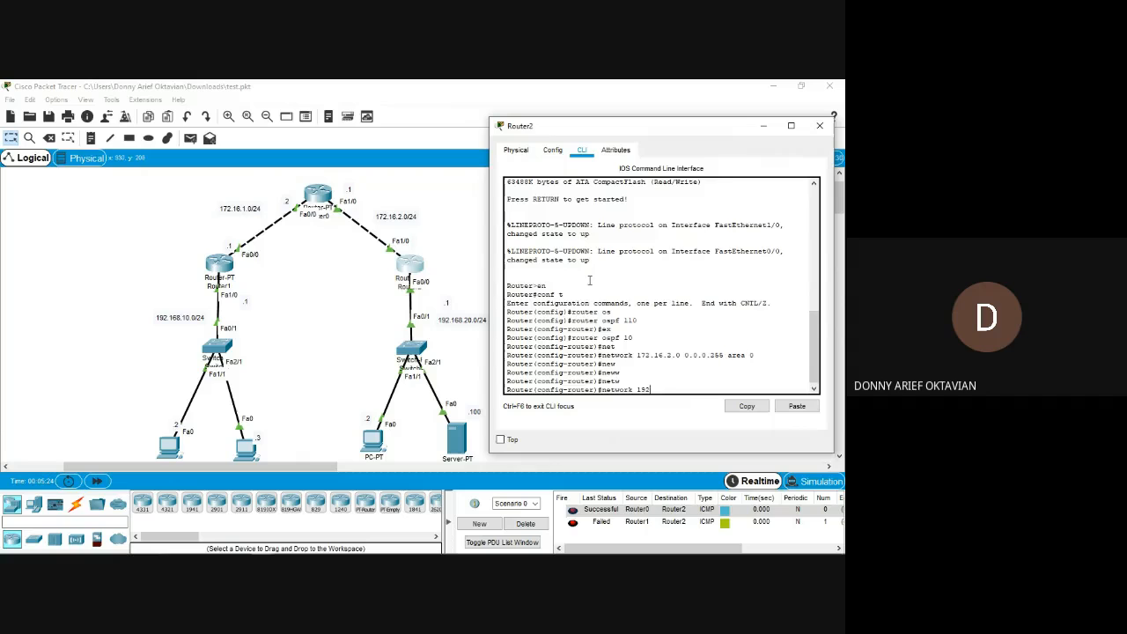
text(.168.20.0 0.0.0.255 area 0)
key(Return)
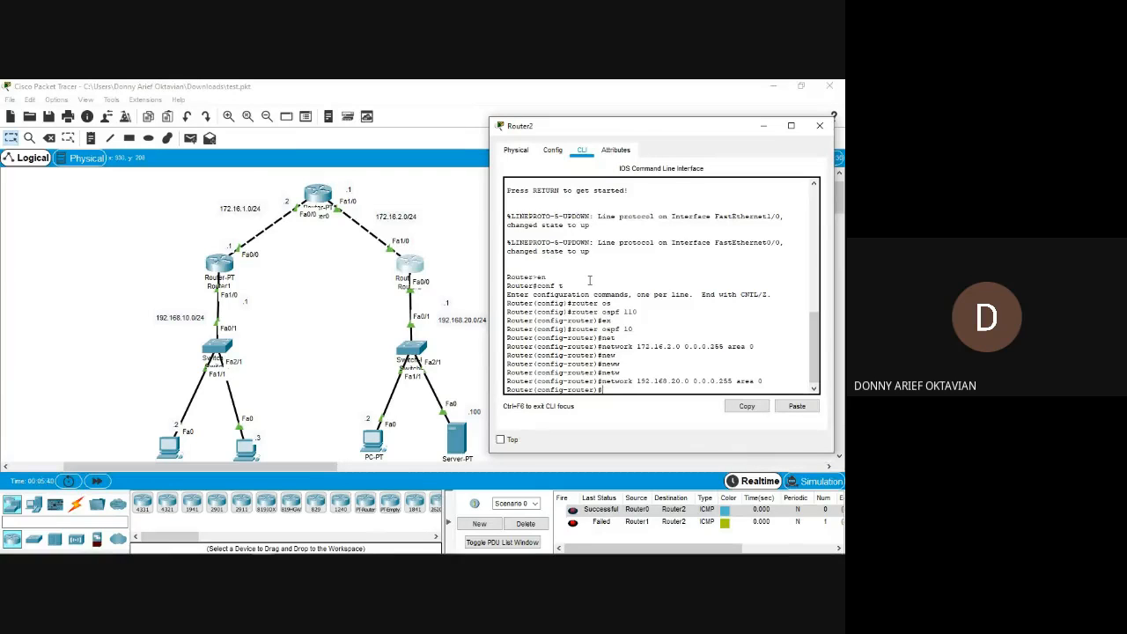
Display Router2's IP routing table twice to look for routes learned through OSPF.
text(do sh ip route)
key(Return)
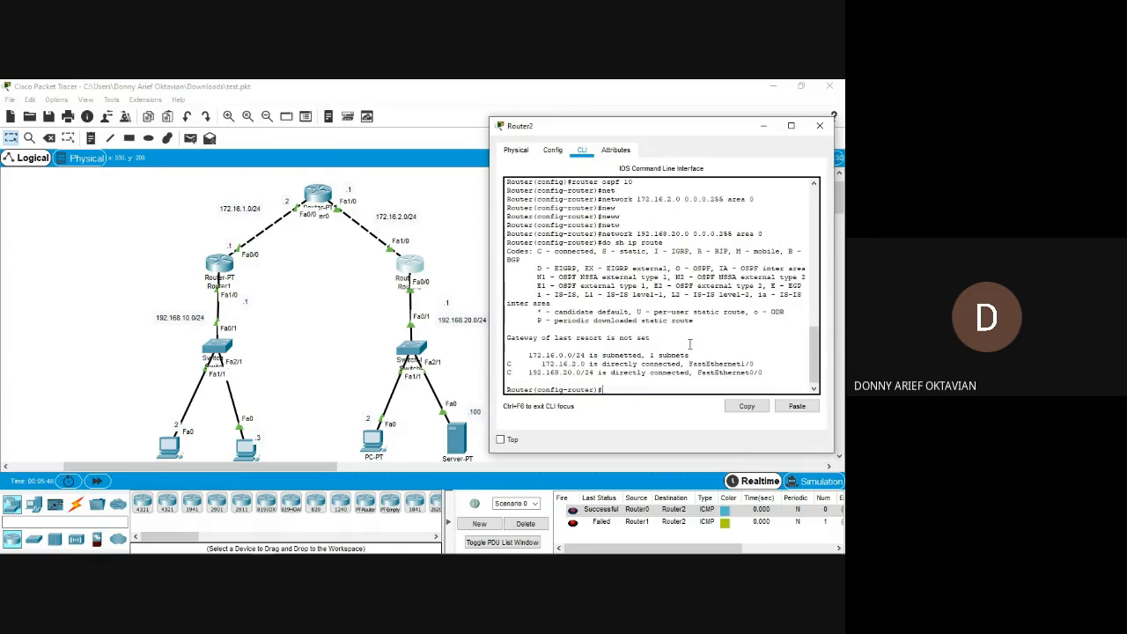
key(Up)
key(Return)
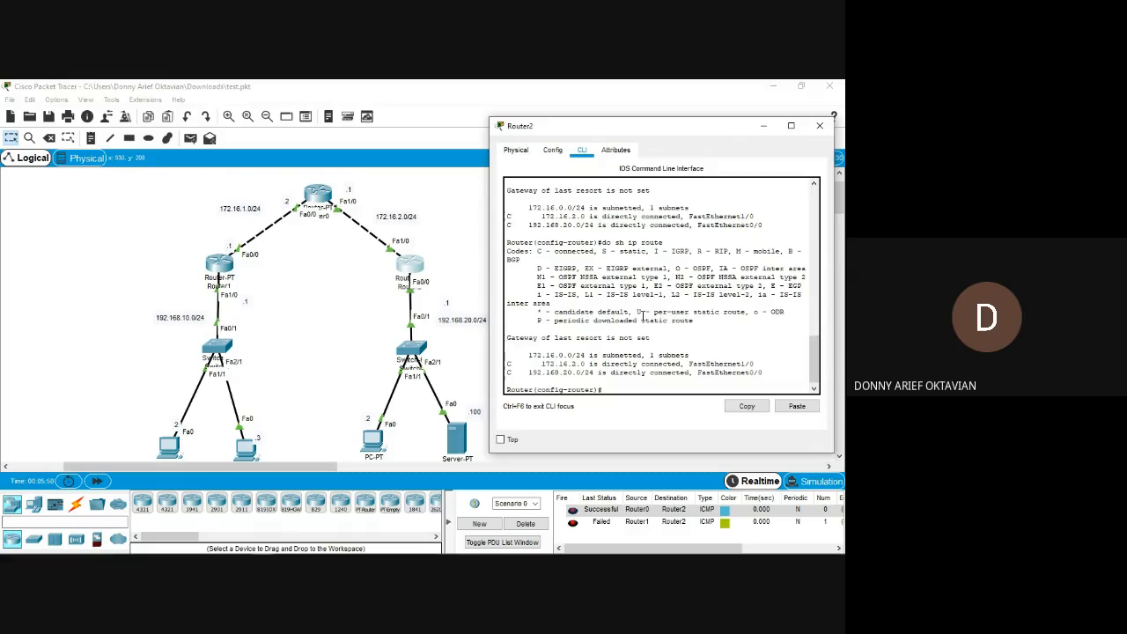
Review the OSPF section of Router2's running configuration and the adjacency message shown with it.
text(do sh runn)
key(Return)
key(space)
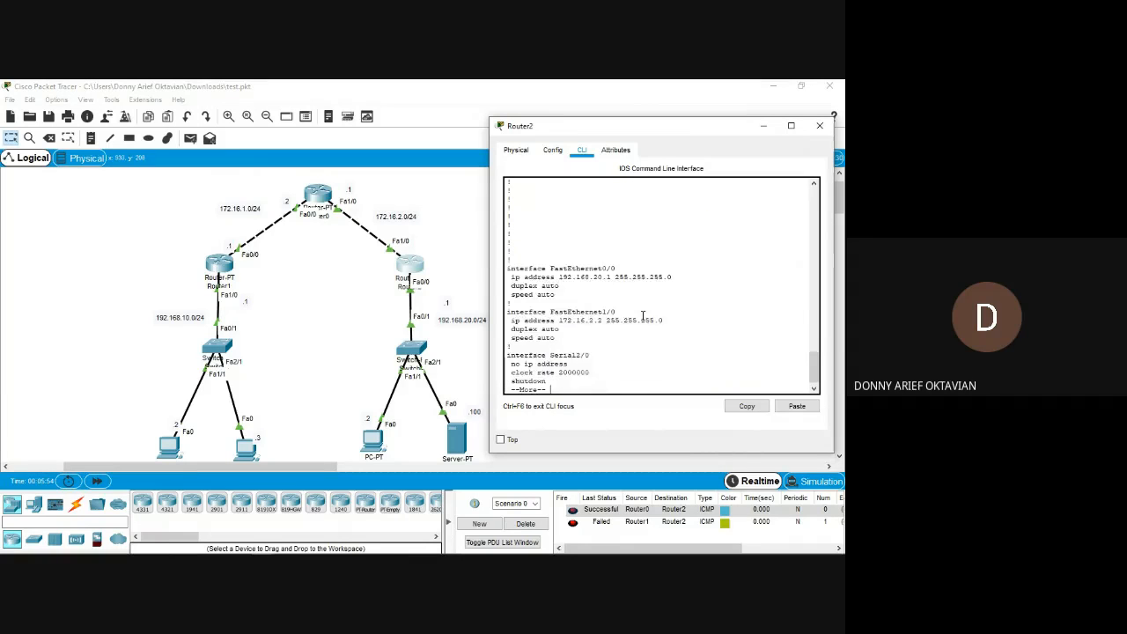
key(space)
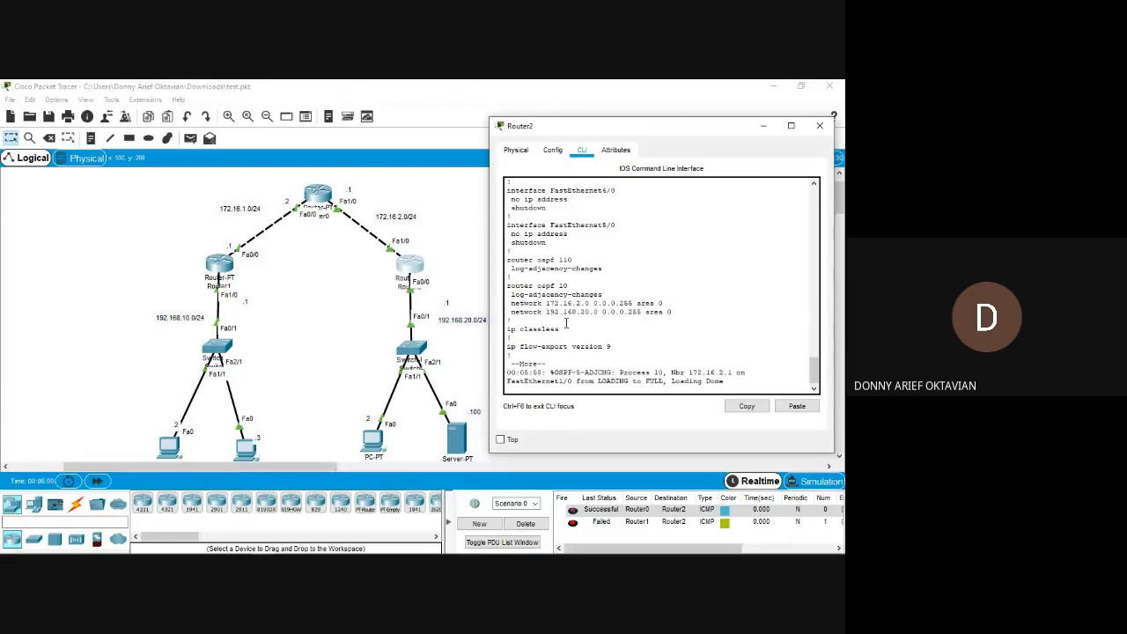
key(Return)
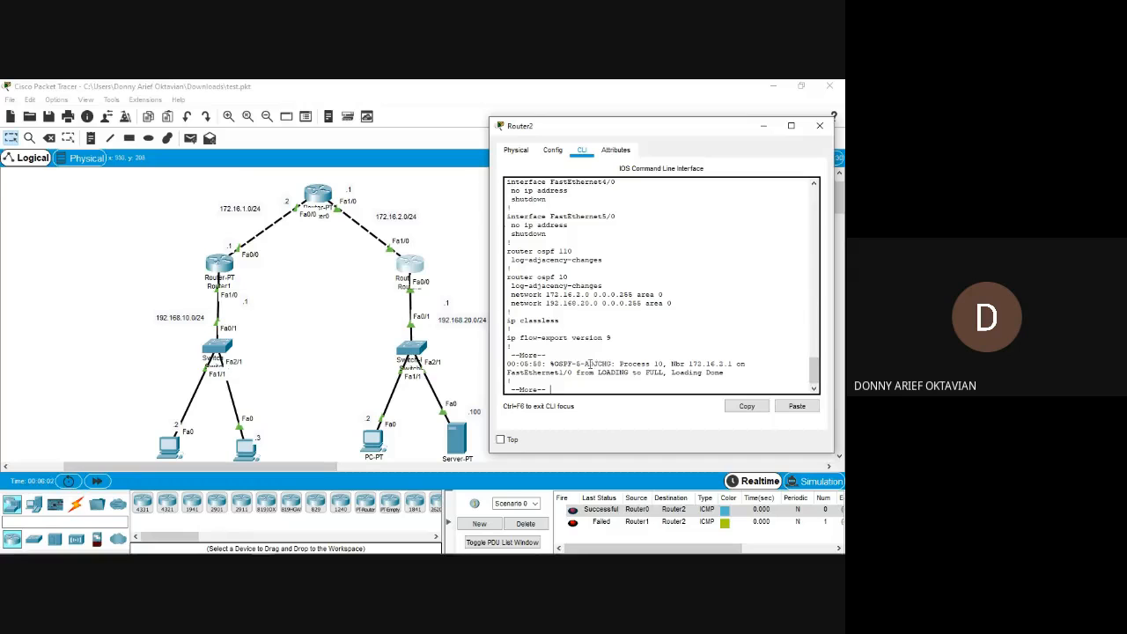
drag(602, 364, 671, 378)
click(671, 378)
Display Router2's IP routing table again and highlight the entries for the 172.16 subnets.
text(do sh ip route)
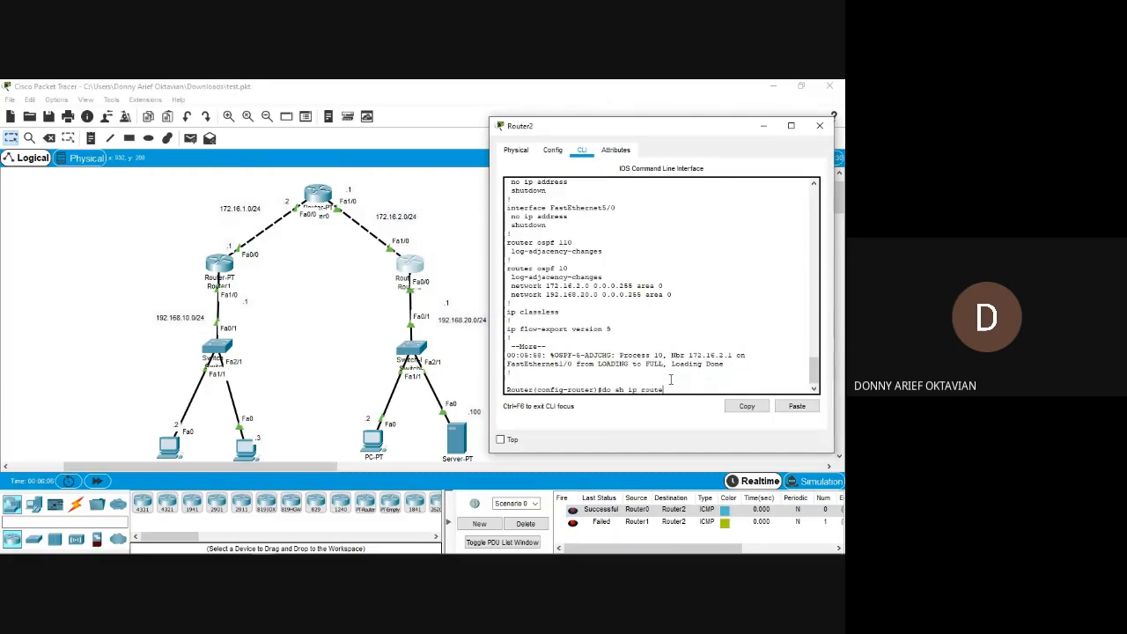
key(Return)
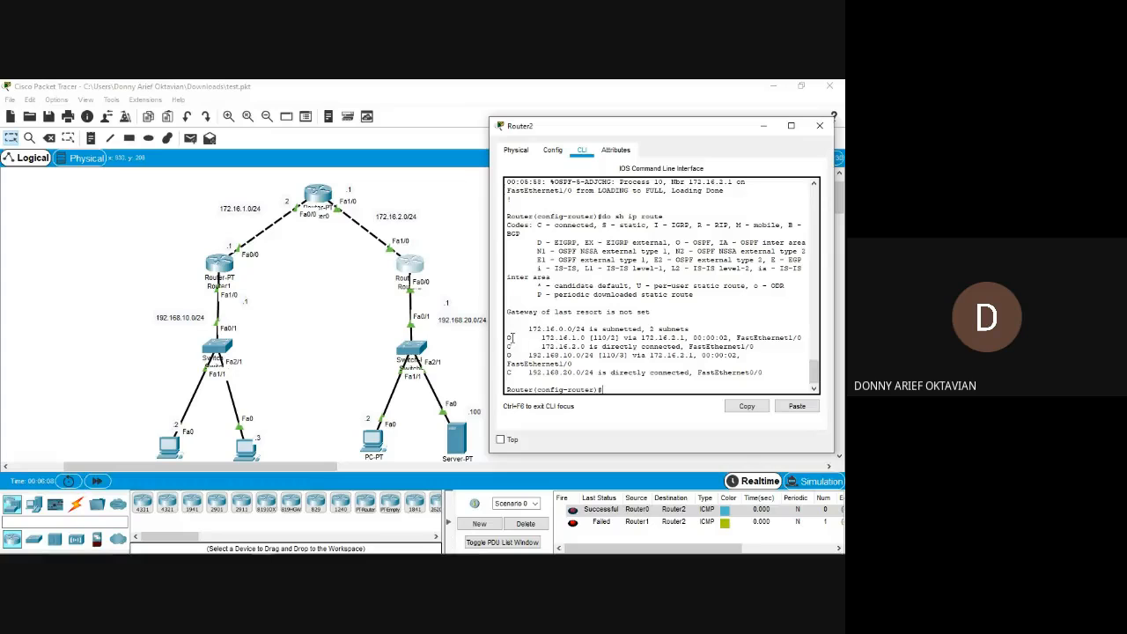
drag(508, 338, 743, 347)
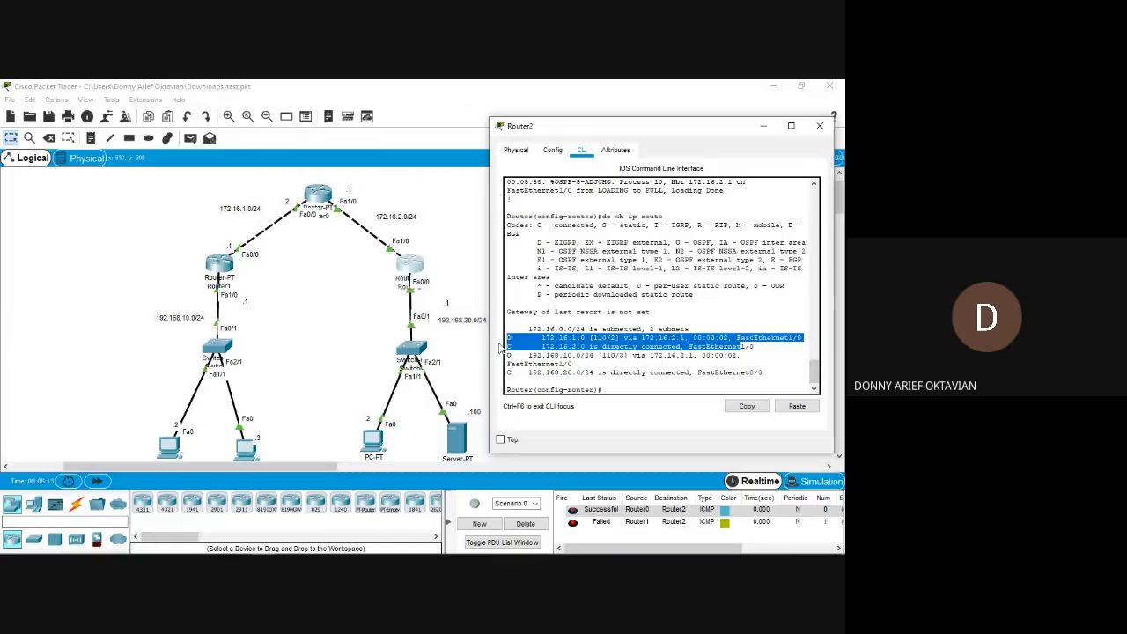
click(531, 341)
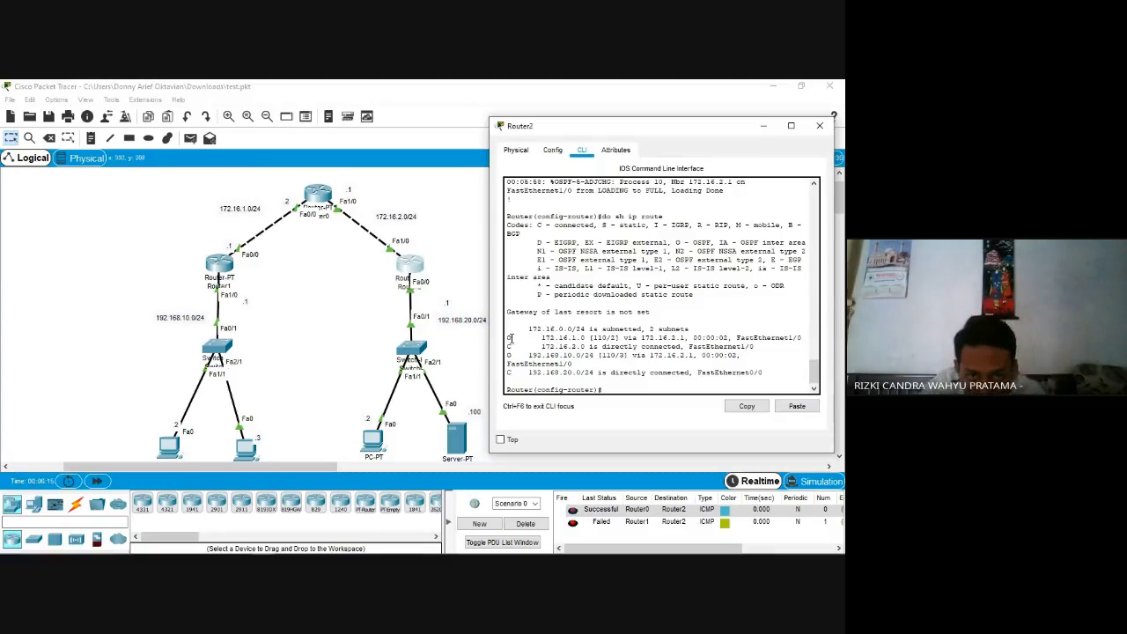
drag(513, 339, 506, 340)
Switch to the Google Meet call to check it and return to Router2's window.
key(alt+Tab)
key(alt+Tab)
key(alt+Tab)
key(alt+Tab)
key(alt+Tab)
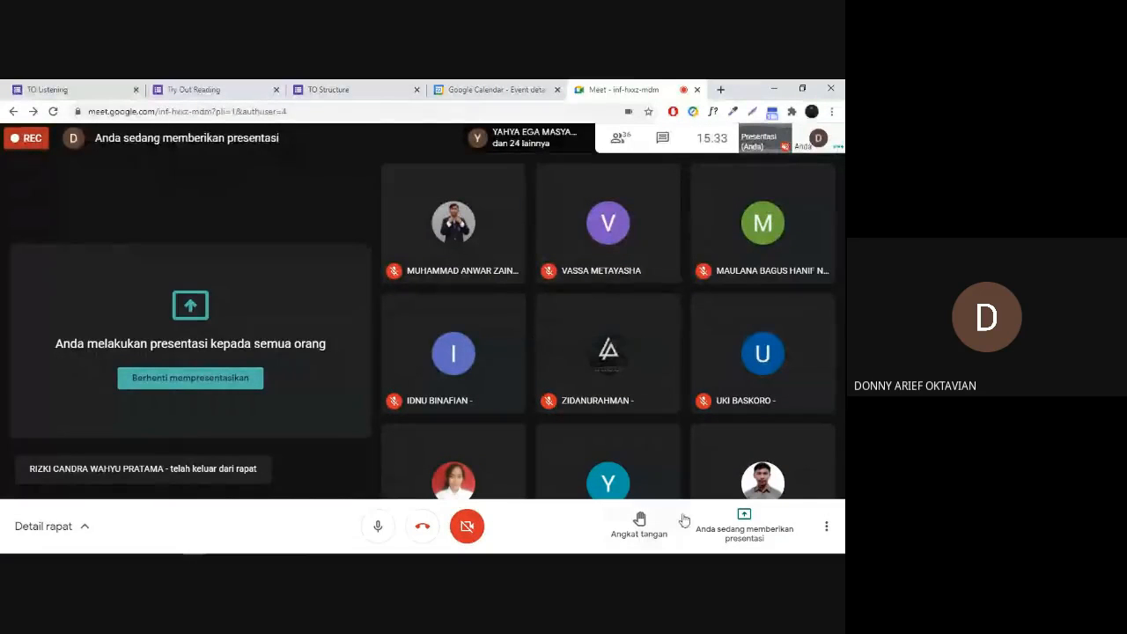
key(alt+Tab)
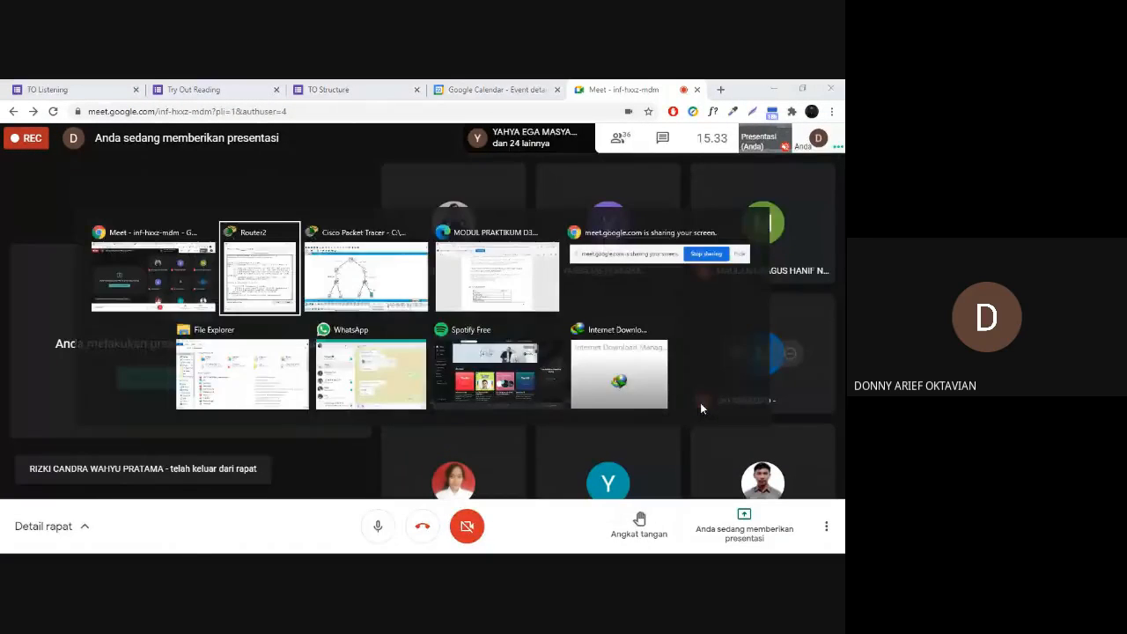
Return from the Meet call to Packet Tracer and minimise Router2's window to expose the topology's PCs and server.
key(alt+Tab)
key(alt+Tab)
key(alt+Tab)
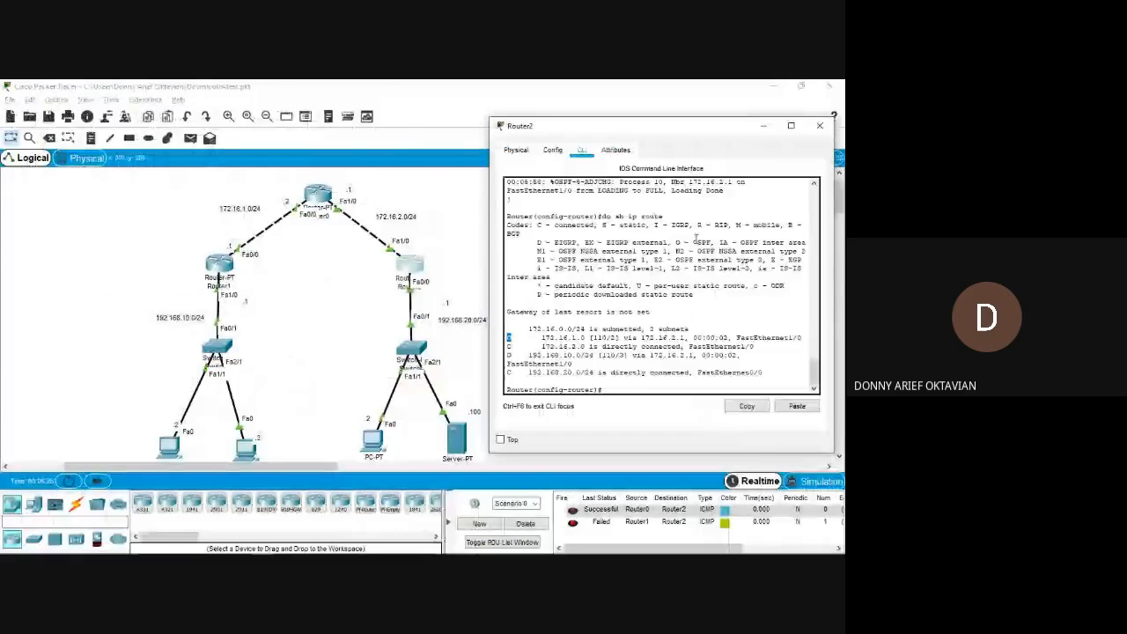
click(651, 356)
key(Return)
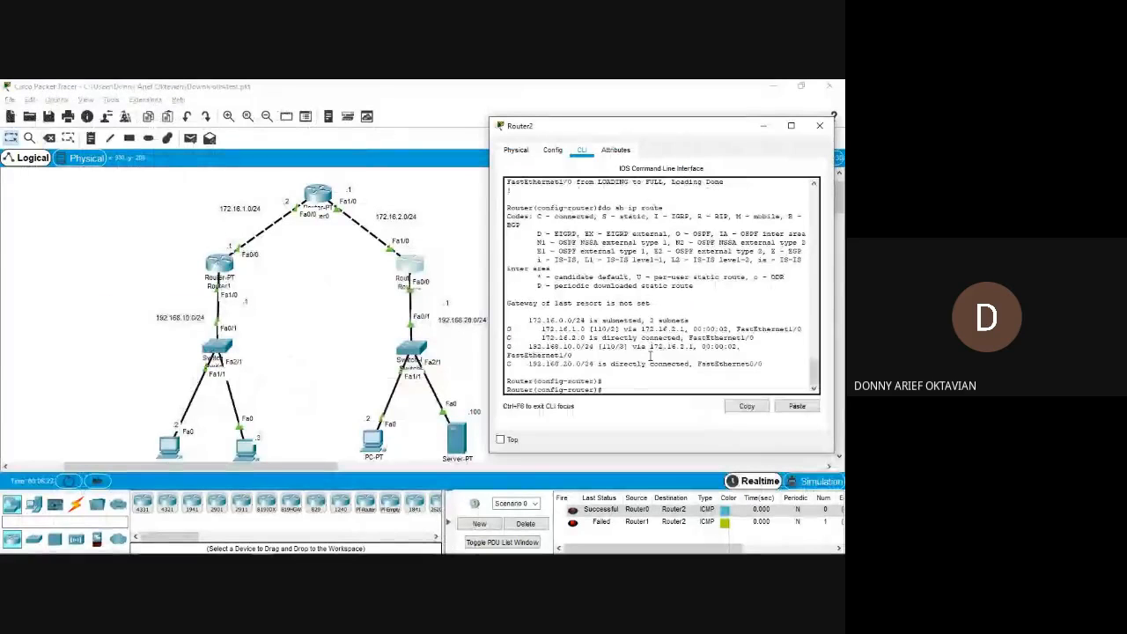
click(764, 126)
scroll(425, 271, down, 2)
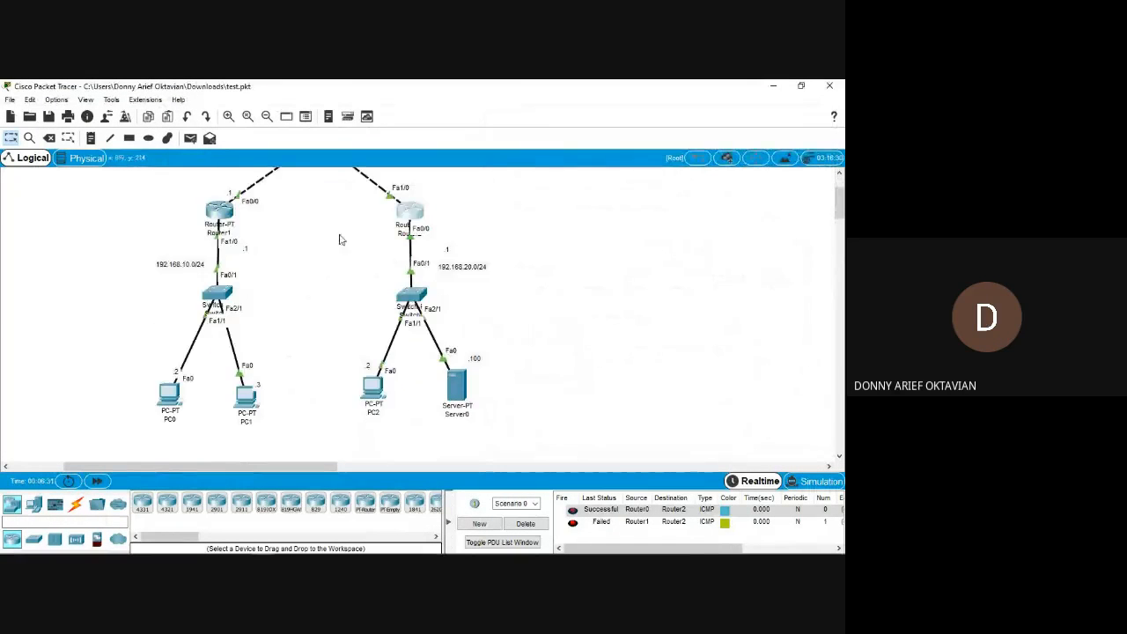
Test the link from PC1 to Router1 with a simple PDU and delete the current scenario's PDUs.
click(190, 138)
click(246, 396)
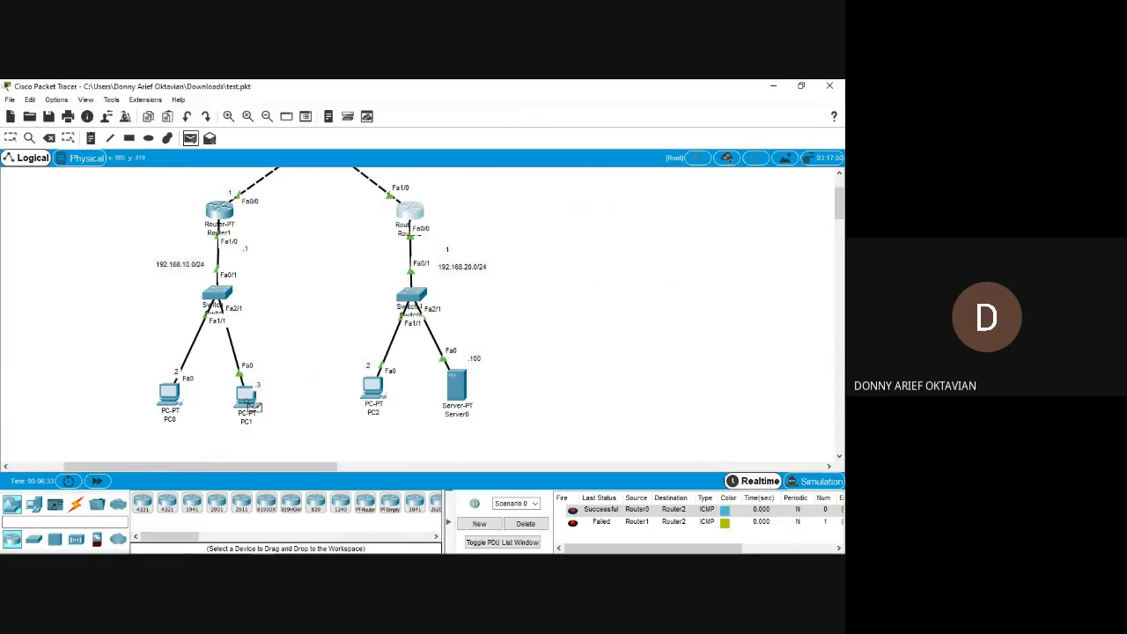
click(221, 216)
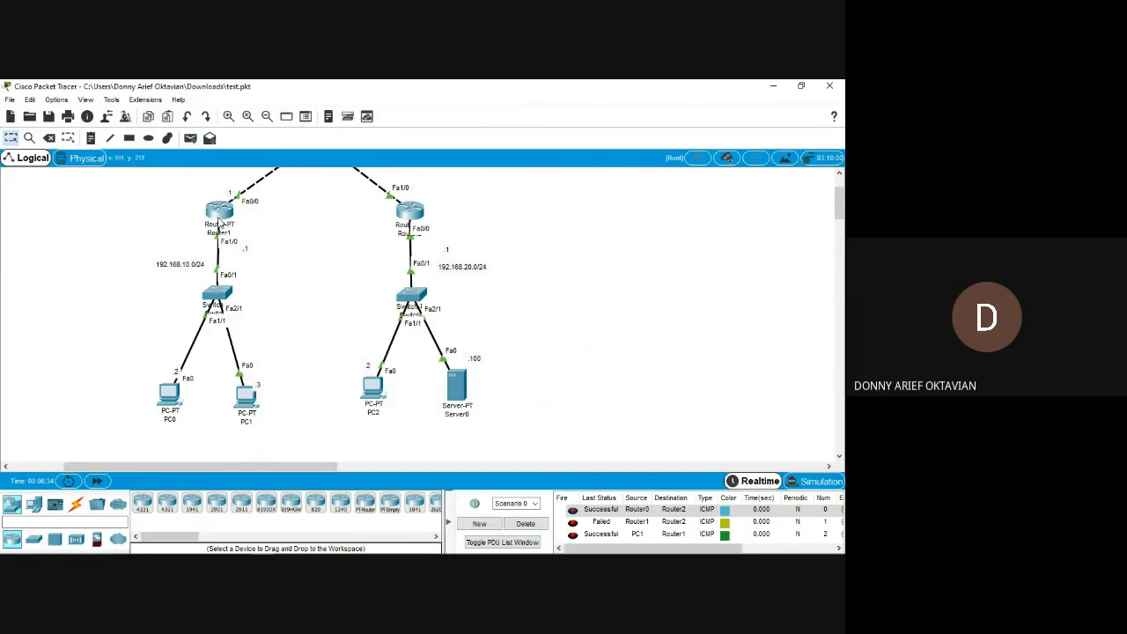
click(520, 527)
Test connectivity from PC1 to PC2 with a simple PDU, check its status and delete it.
click(190, 138)
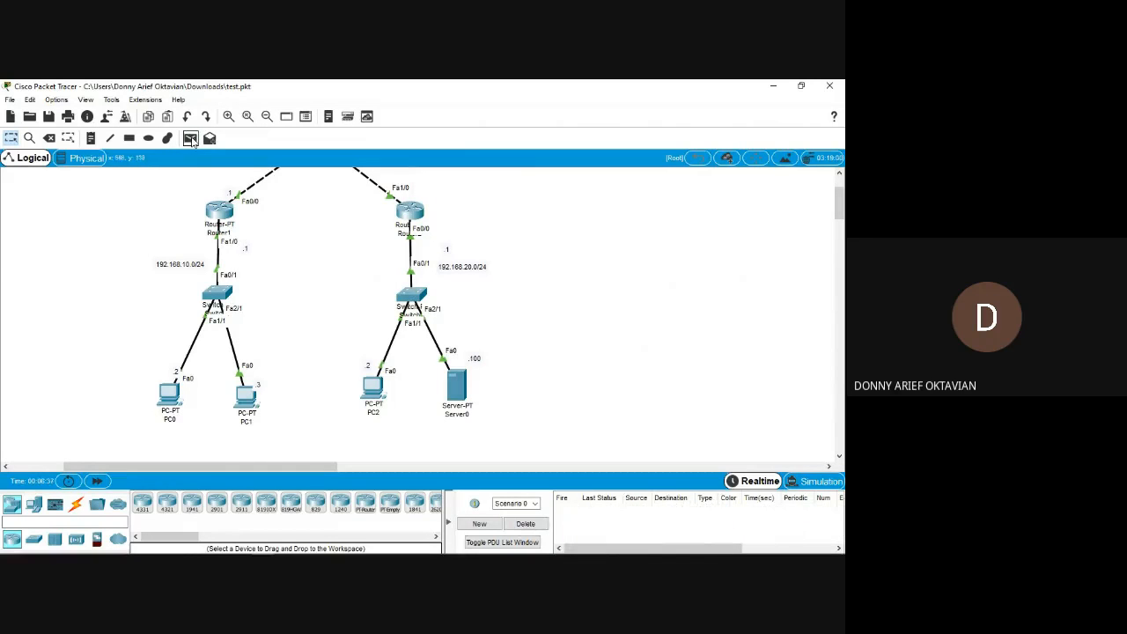
click(247, 396)
click(374, 387)
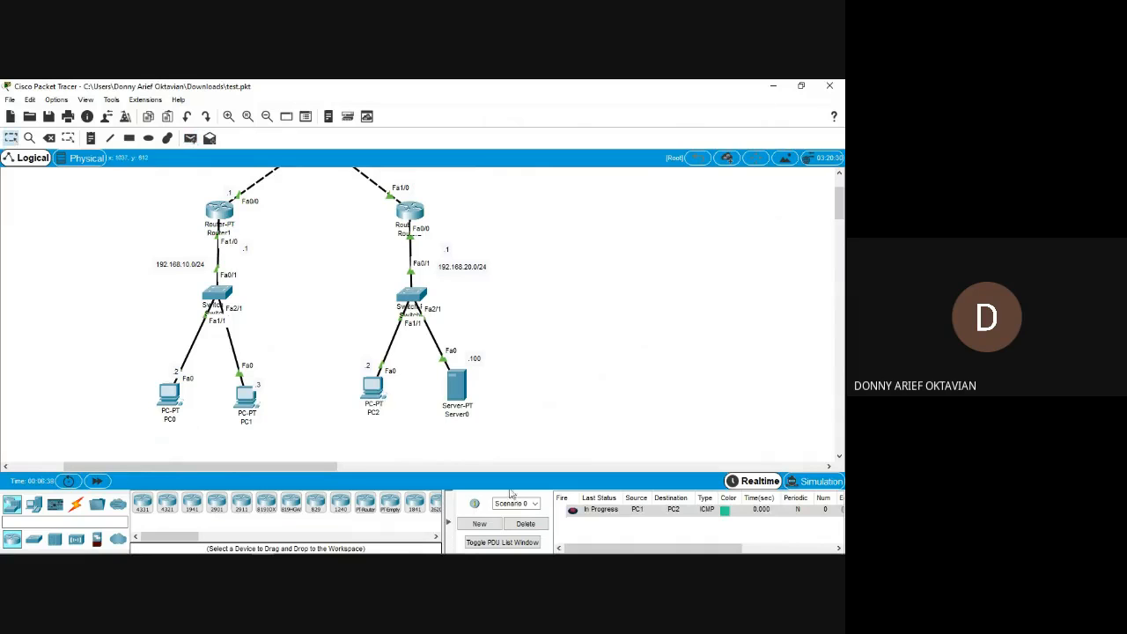
double_click(572, 511)
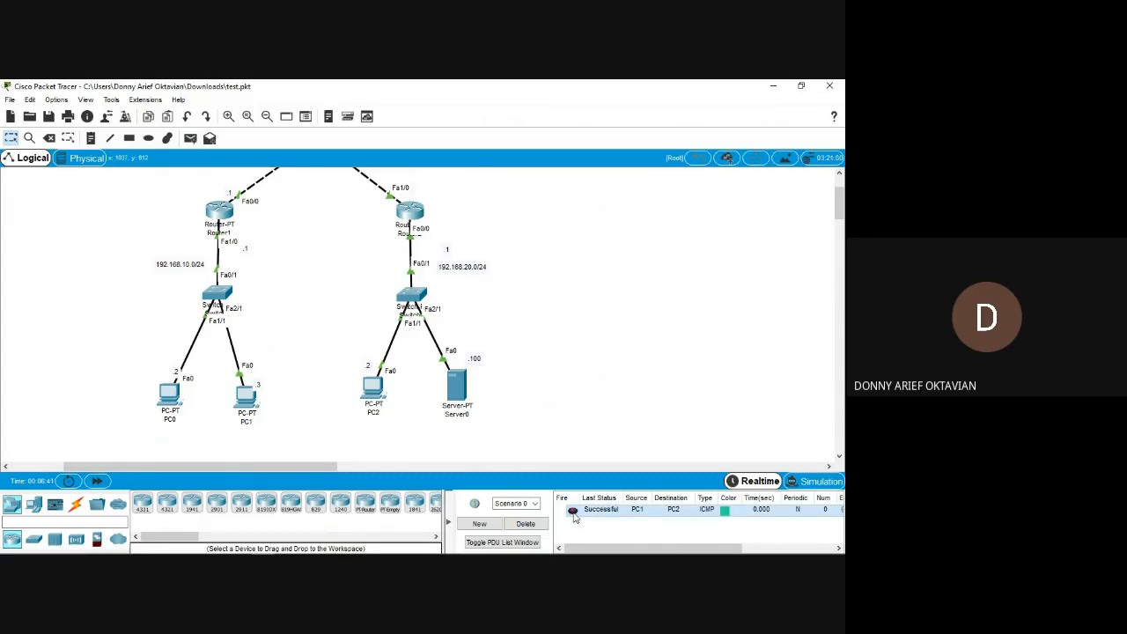
click(526, 524)
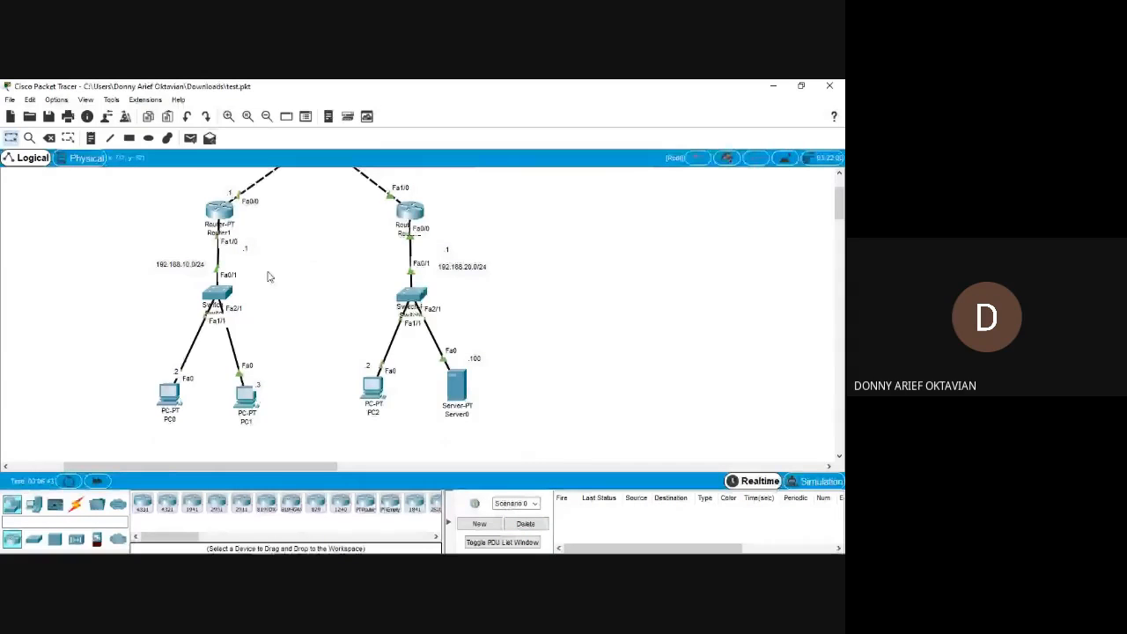
Send a simple PDU from PC1 to Server0 to test connectivity and delete it from the scenario.
key(p)
click(248, 397)
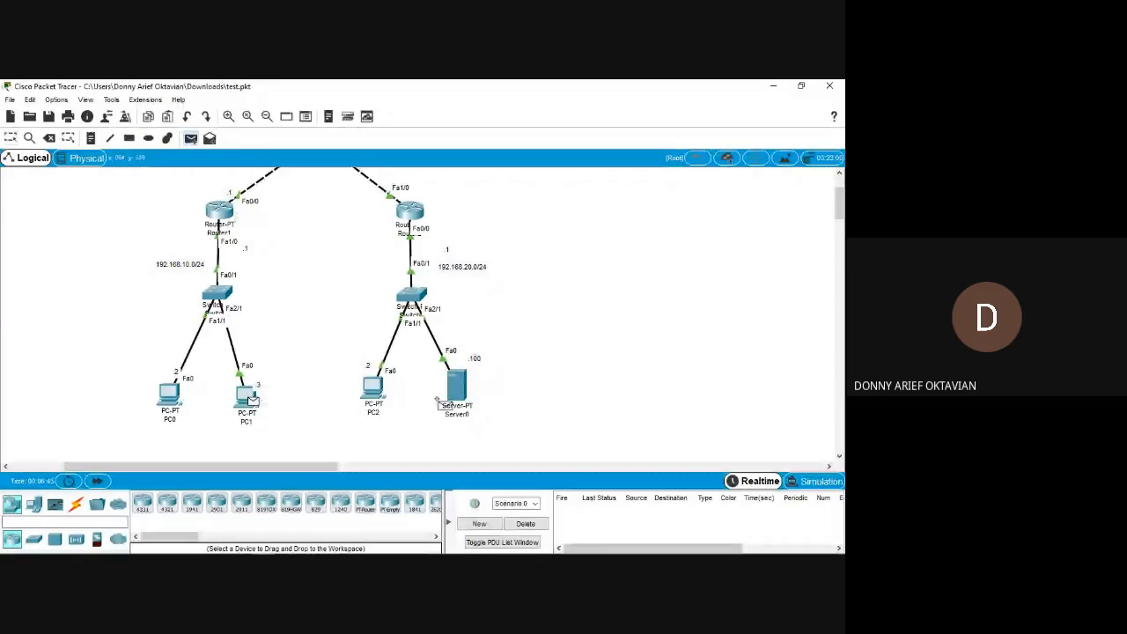
click(438, 401)
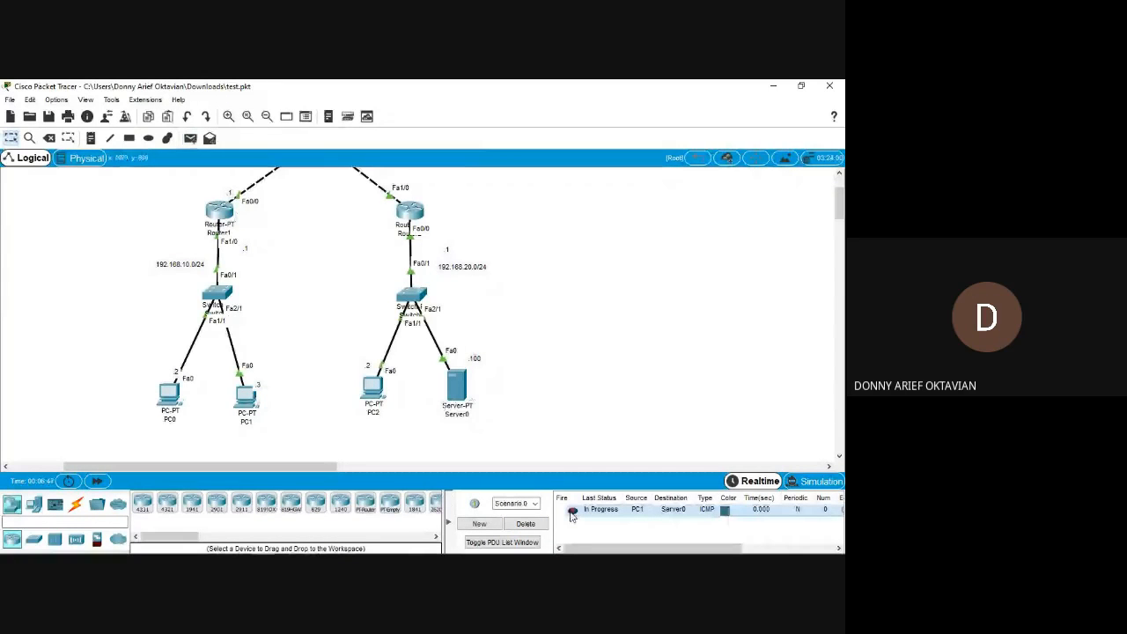
click(526, 523)
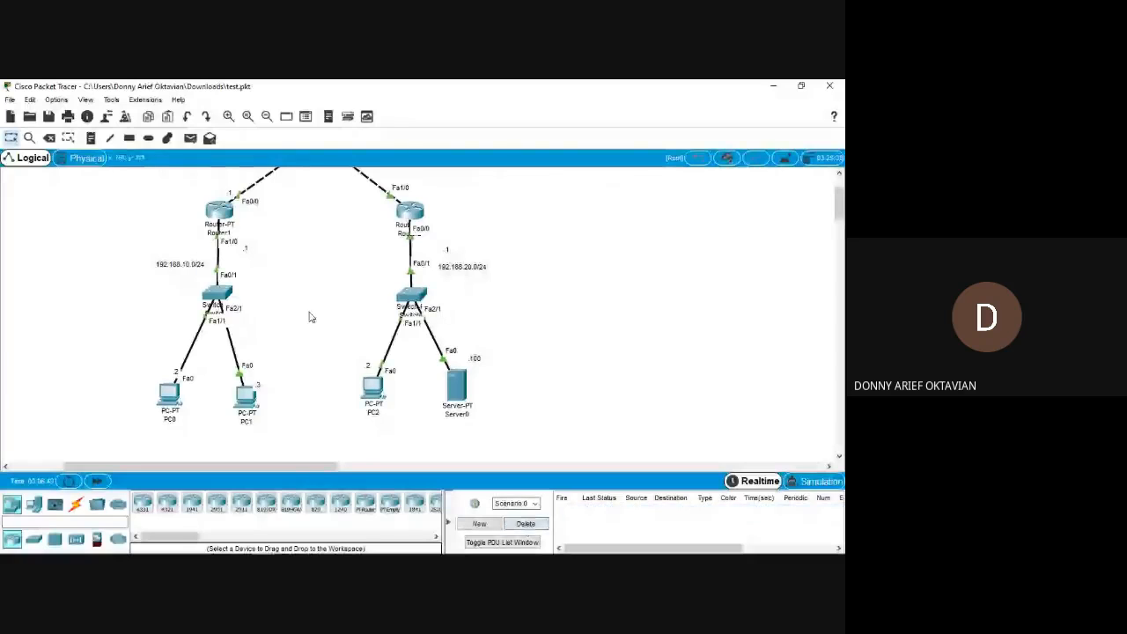
click(190, 138)
click(169, 393)
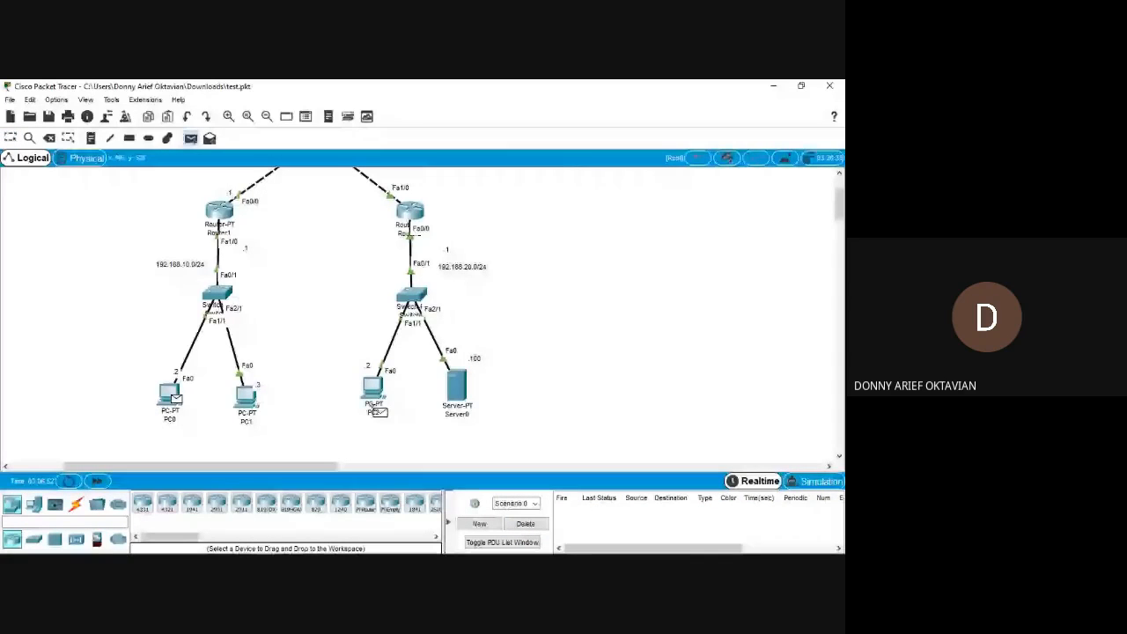
key(Escape)
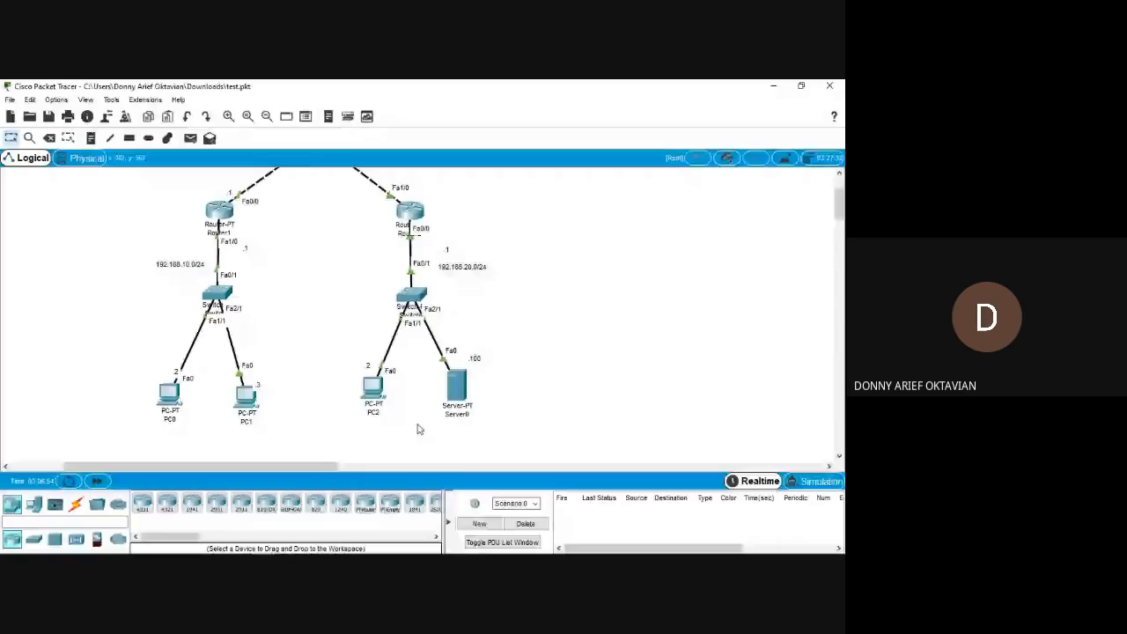
Switch to the practical module PDF in Edge and highlight the "ACL Standar" and "ACL Extended" lab headings on page 72.
key(alt+Tab)
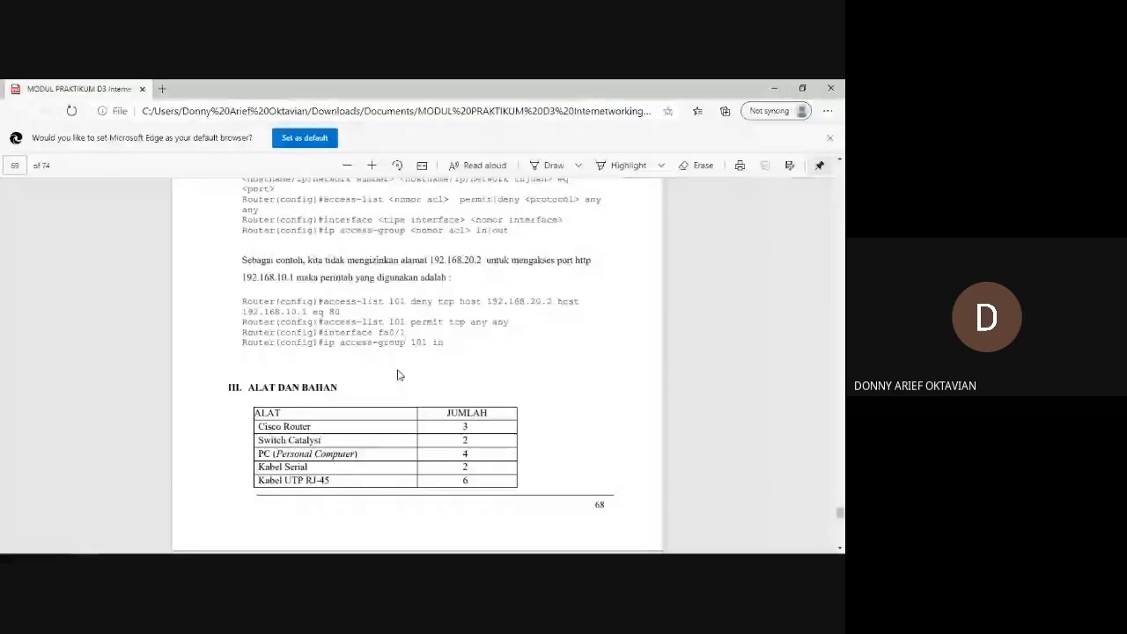
scroll(397, 370, down, 1)
scroll(397, 363, down, 4)
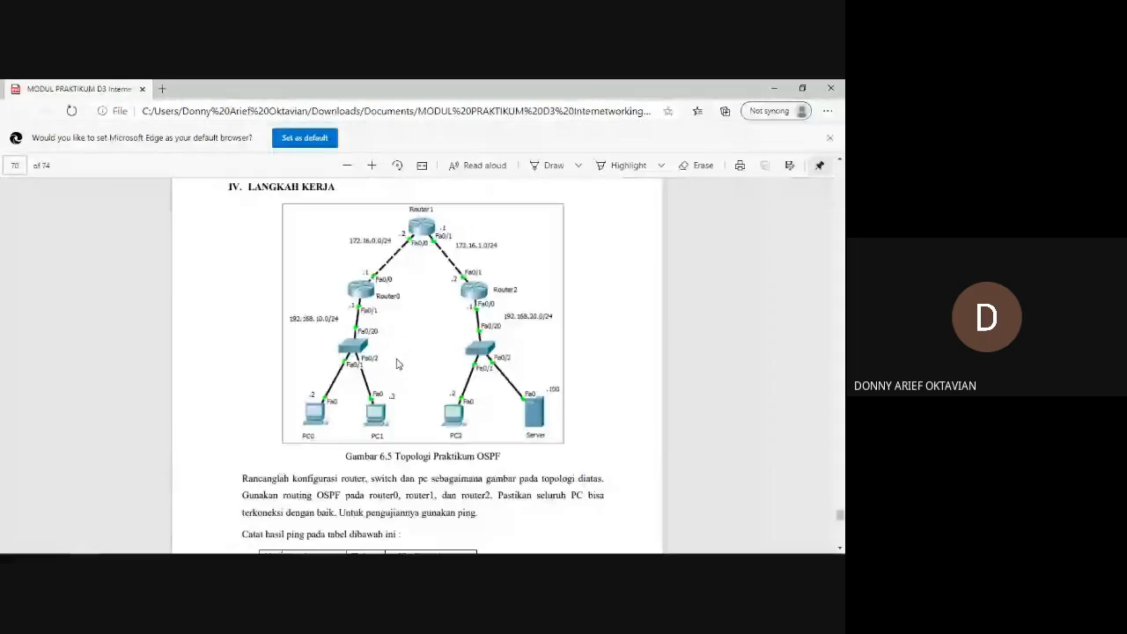
scroll(397, 364, down, 5)
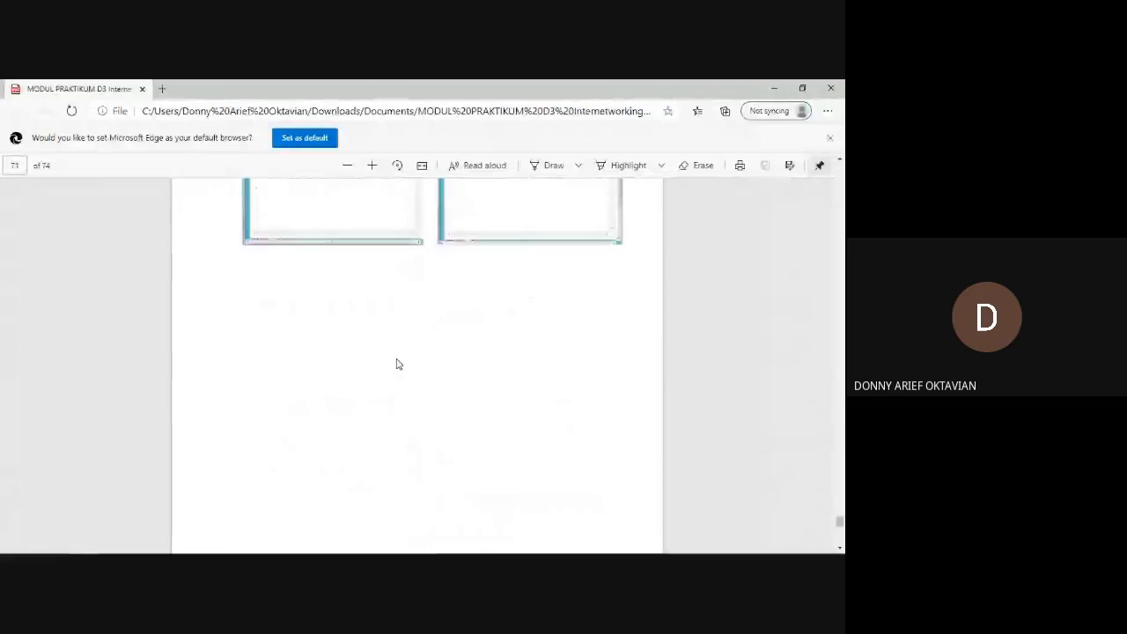
scroll(396, 364, down, 1)
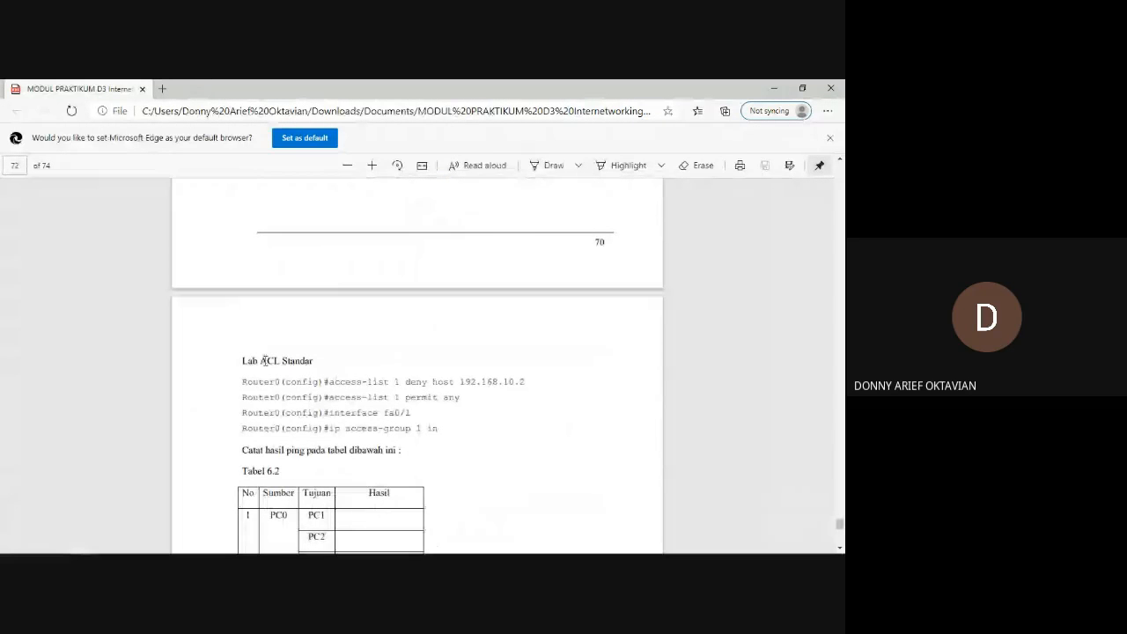
drag(262, 361, 290, 362)
click(314, 361)
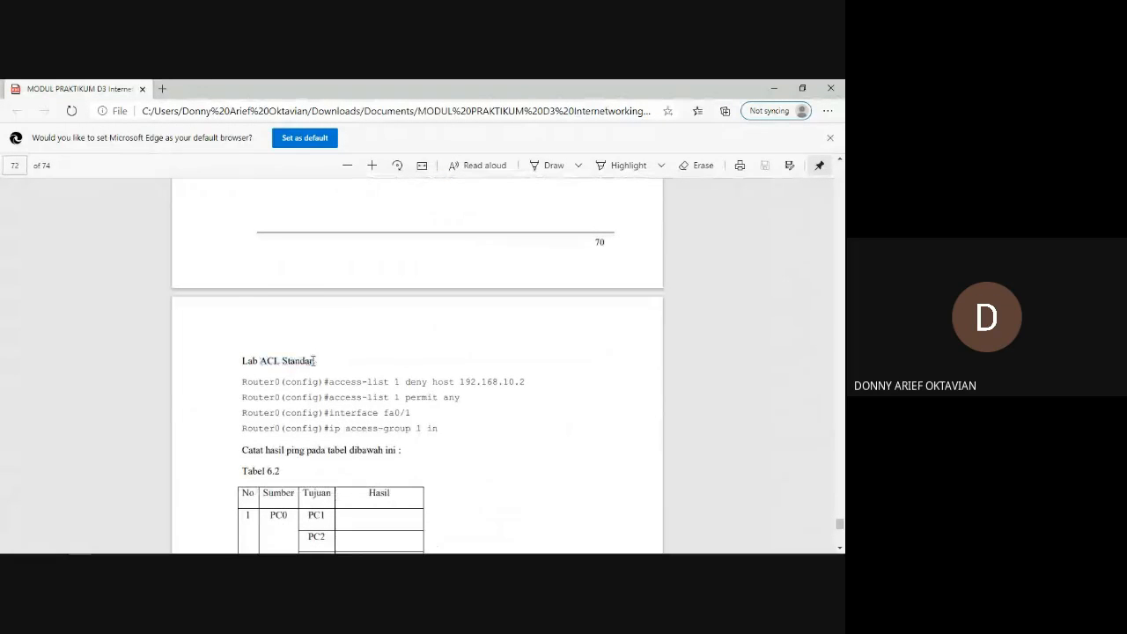
scroll(314, 361, down, 6)
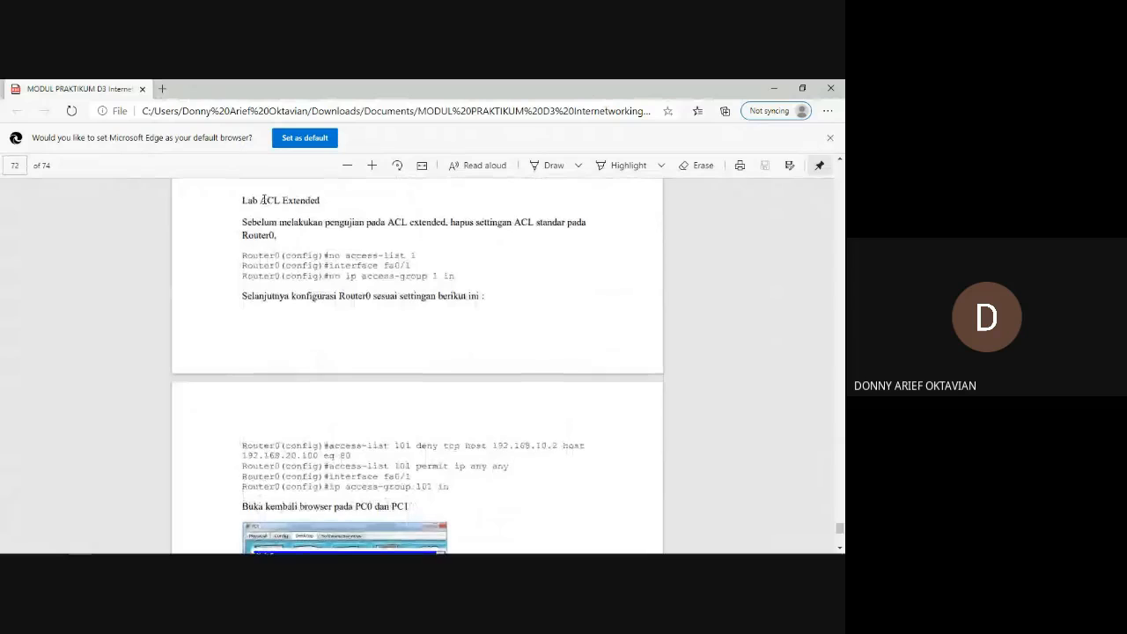
drag(261, 200, 323, 201)
click(323, 201)
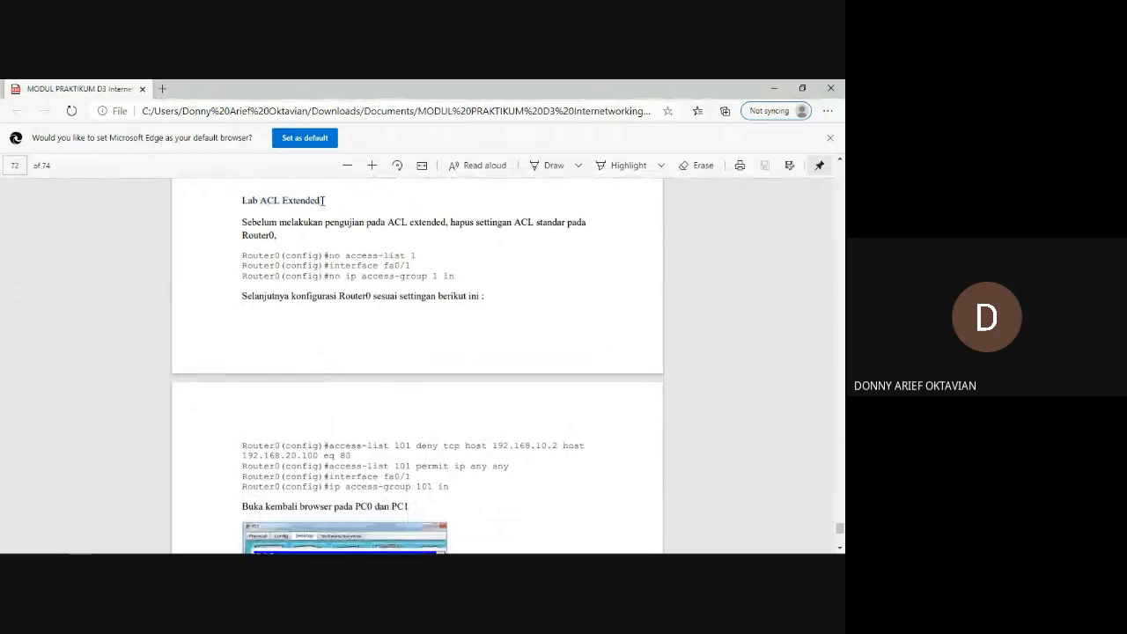
Look over Table 6.2 and highlight the "ACL Standar" heading and the deny host part of its first command.
scroll(323, 201, up, 5)
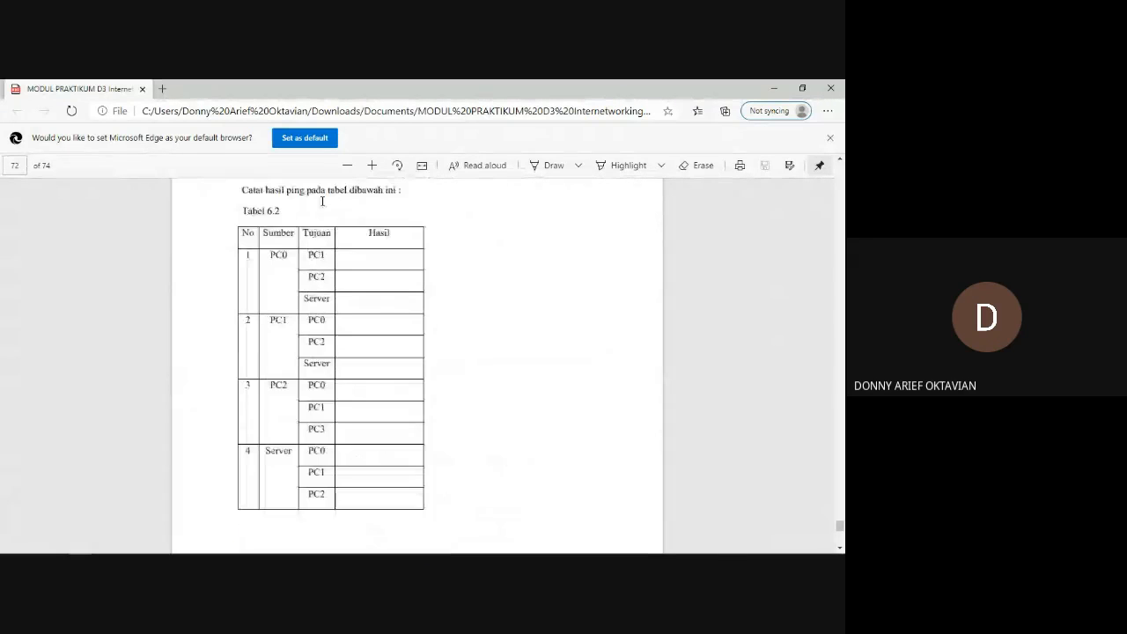
scroll(322, 201, down, 5)
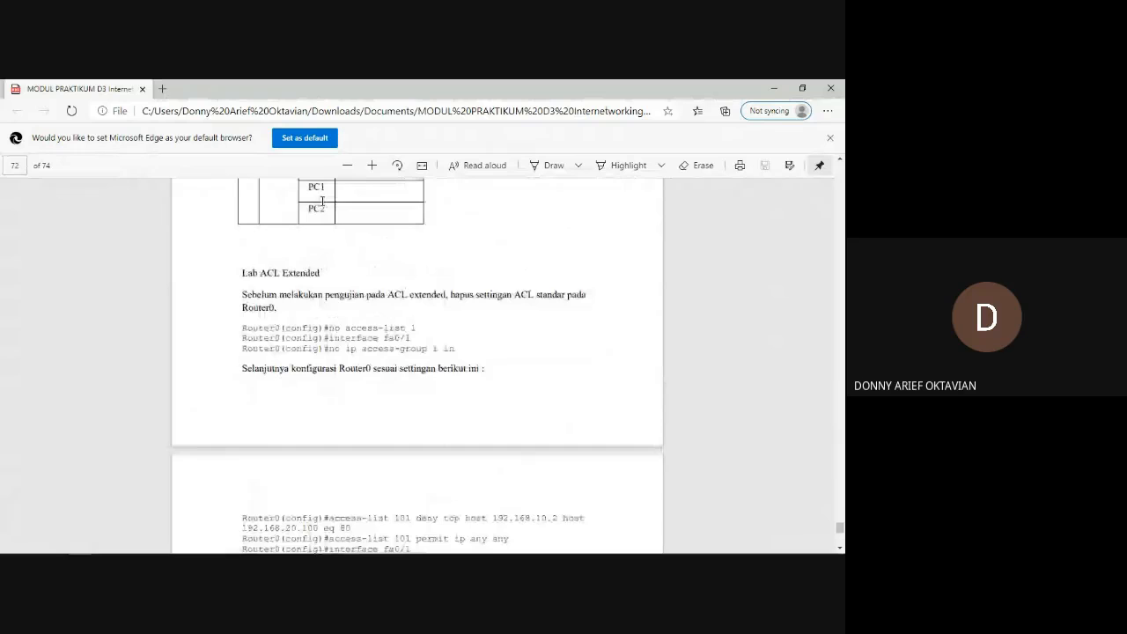
scroll(322, 201, down, 1)
scroll(291, 277, up, 4)
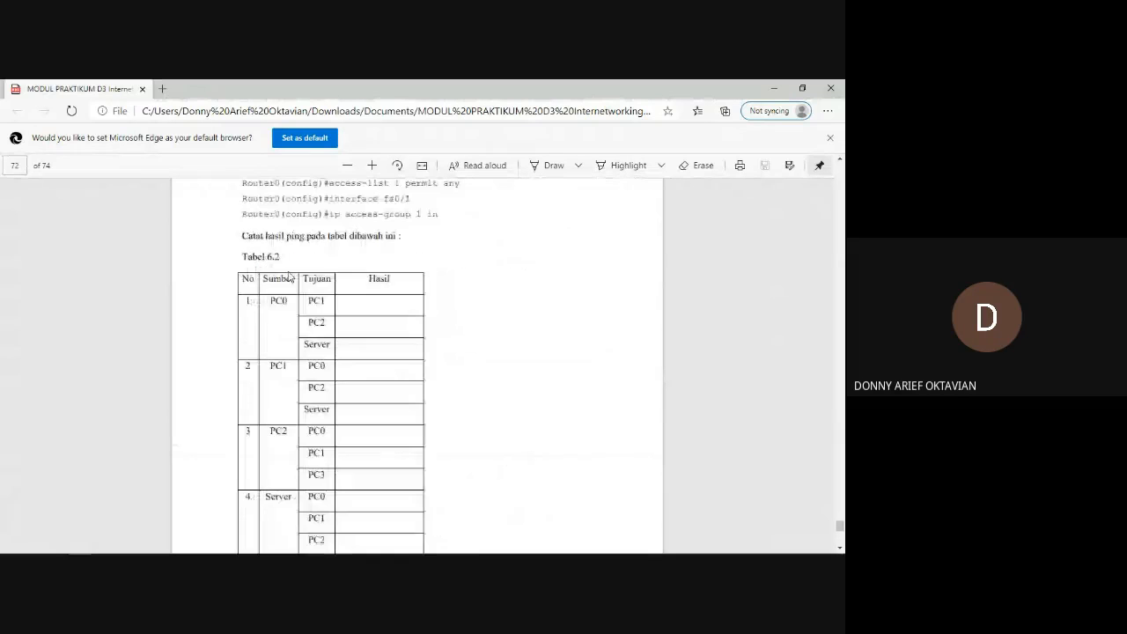
scroll(390, 251, up, 1)
drag(400, 249, 447, 250)
click(423, 252)
drag(261, 227, 318, 228)
click(318, 227)
drag(398, 250, 418, 251)
click(442, 249)
Compare the ACL Extended commands with the ACL Standar lab, highlighting "Standar" and the denied host address 192.168.10.2.
scroll(442, 248, down, 1)
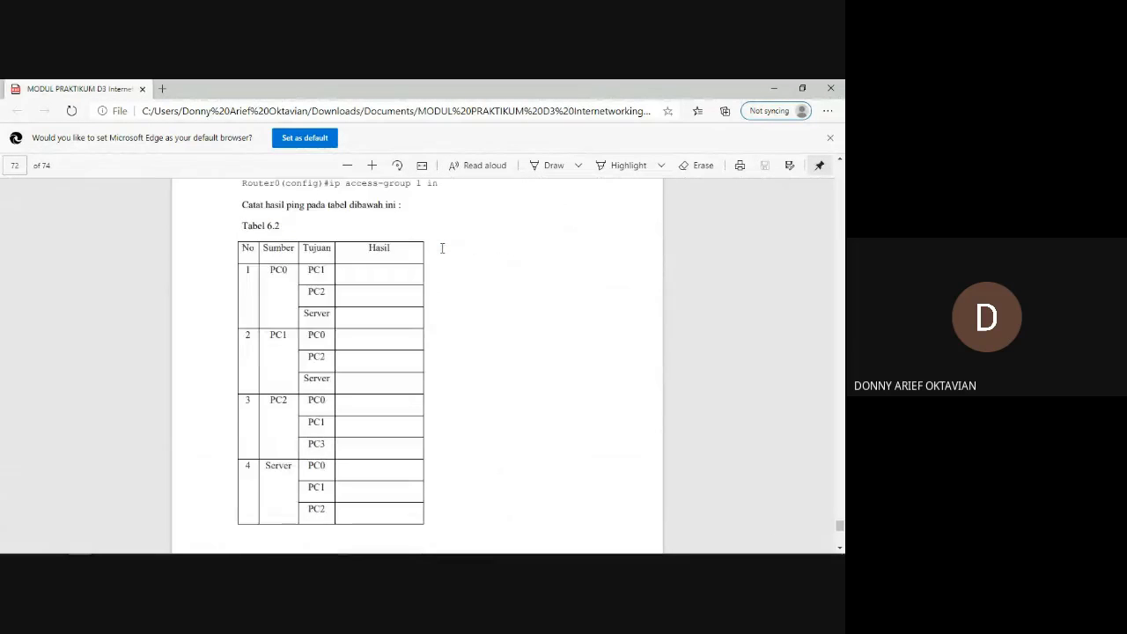
scroll(440, 244, down, 3)
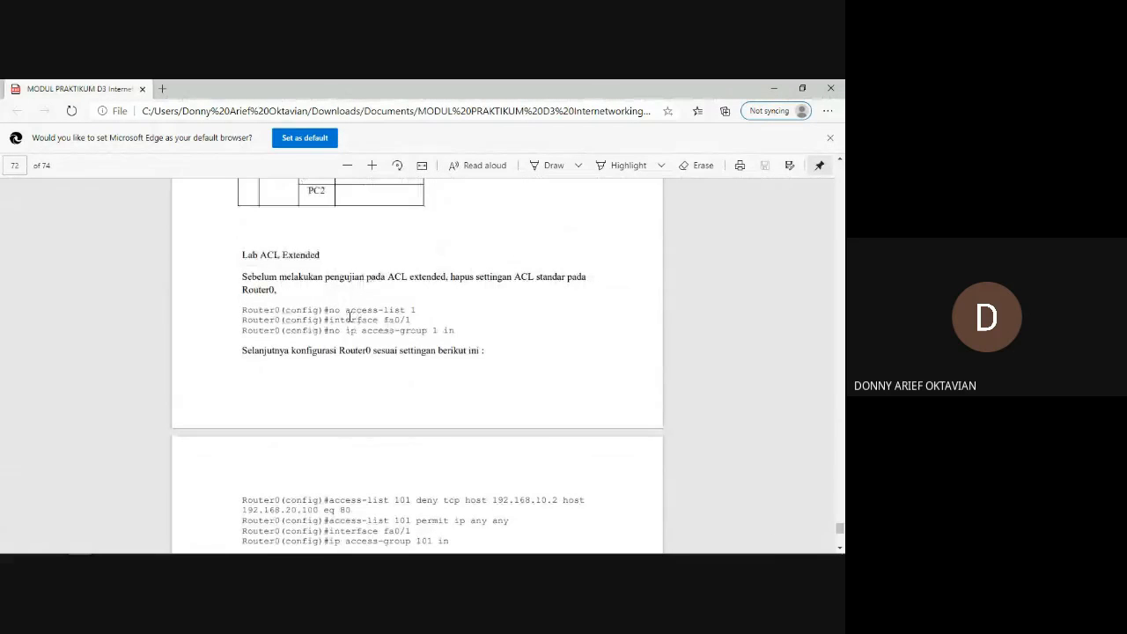
scroll(350, 317, down, 3)
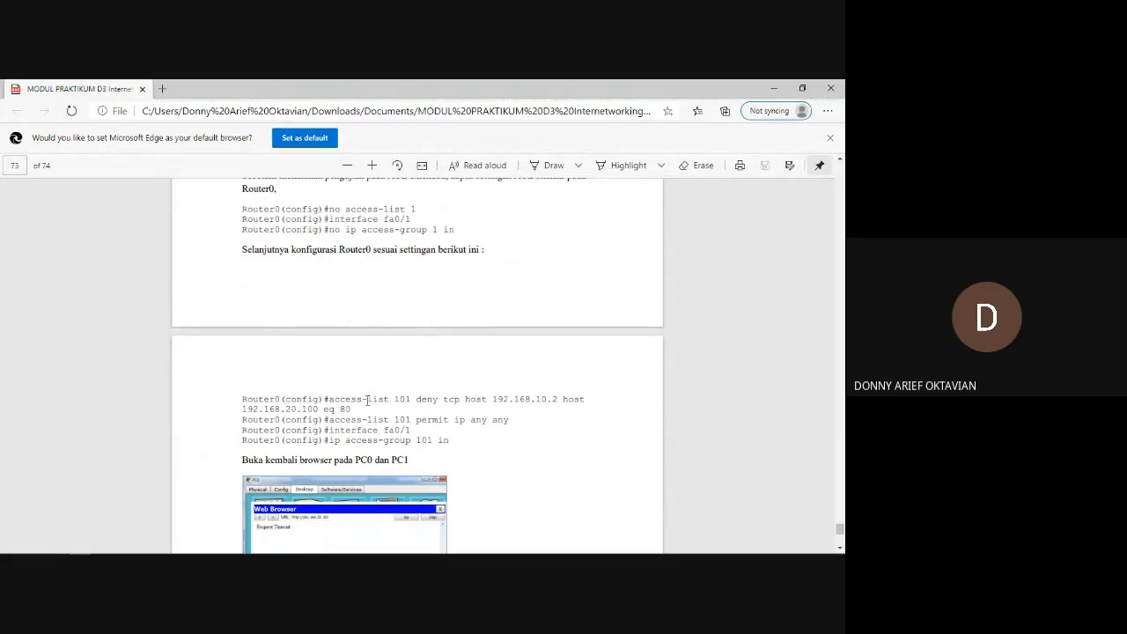
scroll(367, 401, up, 10)
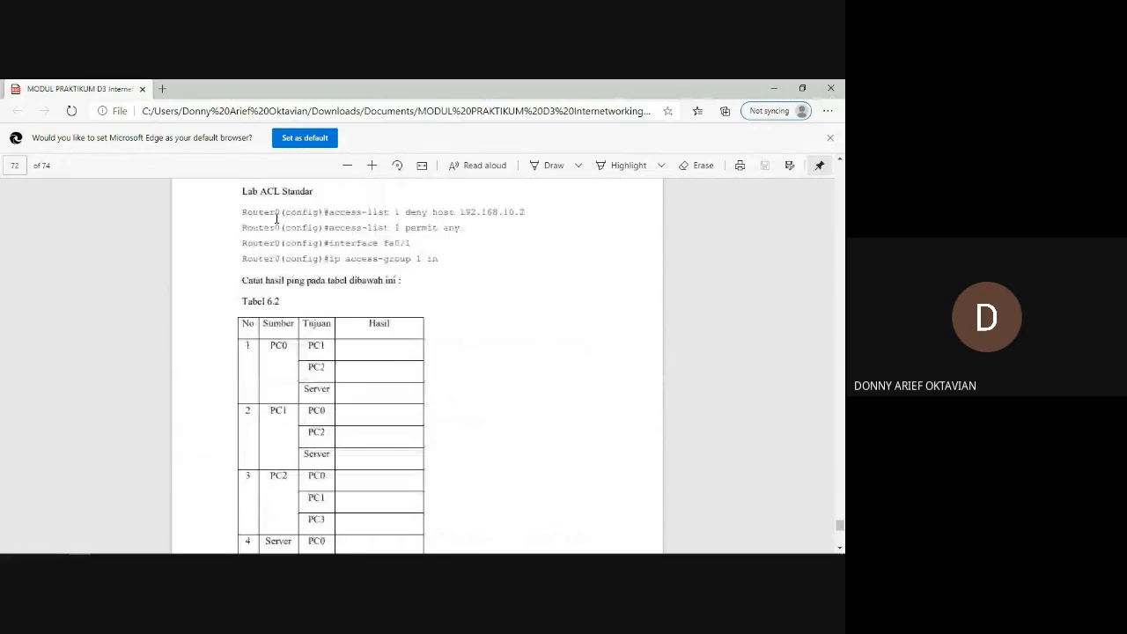
double_click(286, 223)
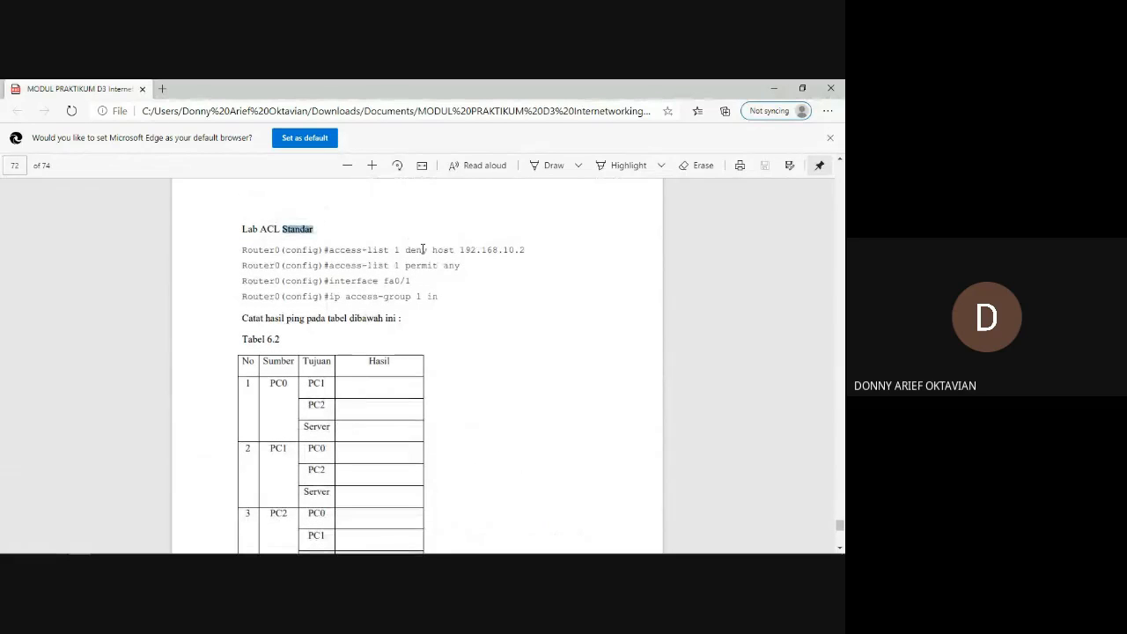
drag(460, 250, 532, 253)
click(532, 253)
Go back to the module's theory on ACL types and highlight the 1-99 number range in the standard ACL description.
scroll(395, 327, up, 4)
scroll(393, 328, up, 15)
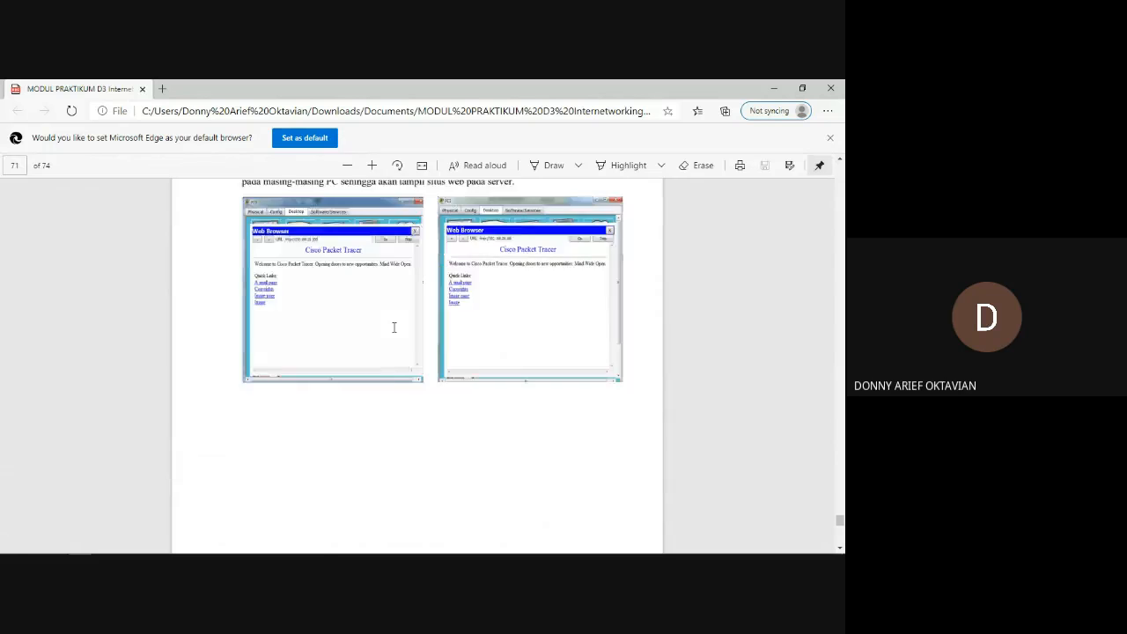
scroll(393, 328, up, 2)
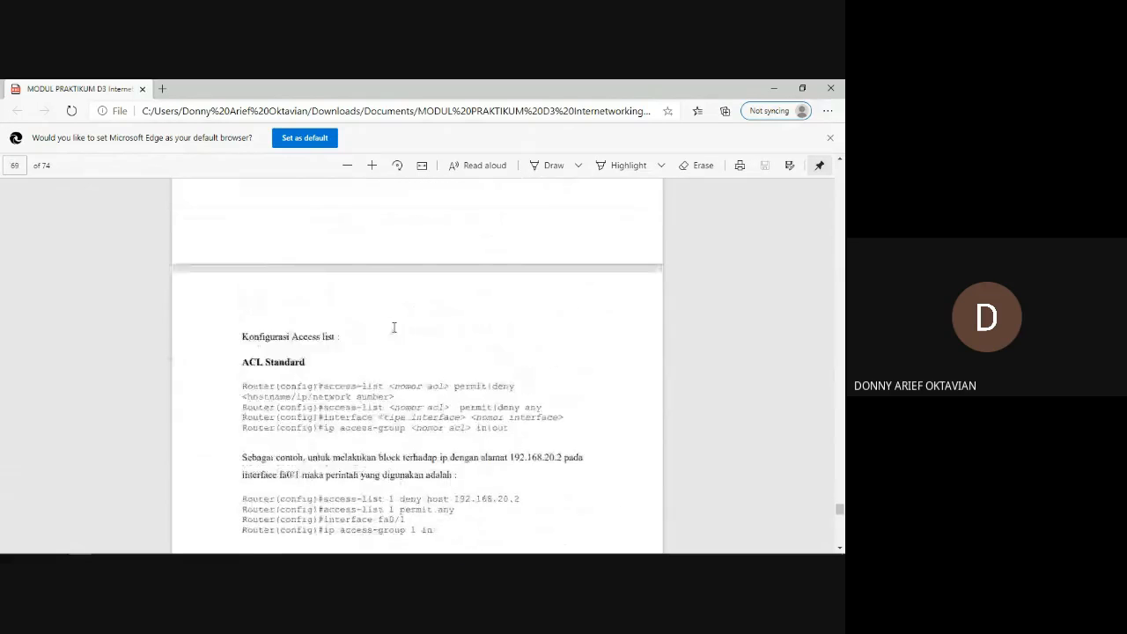
scroll(393, 325, down, 2)
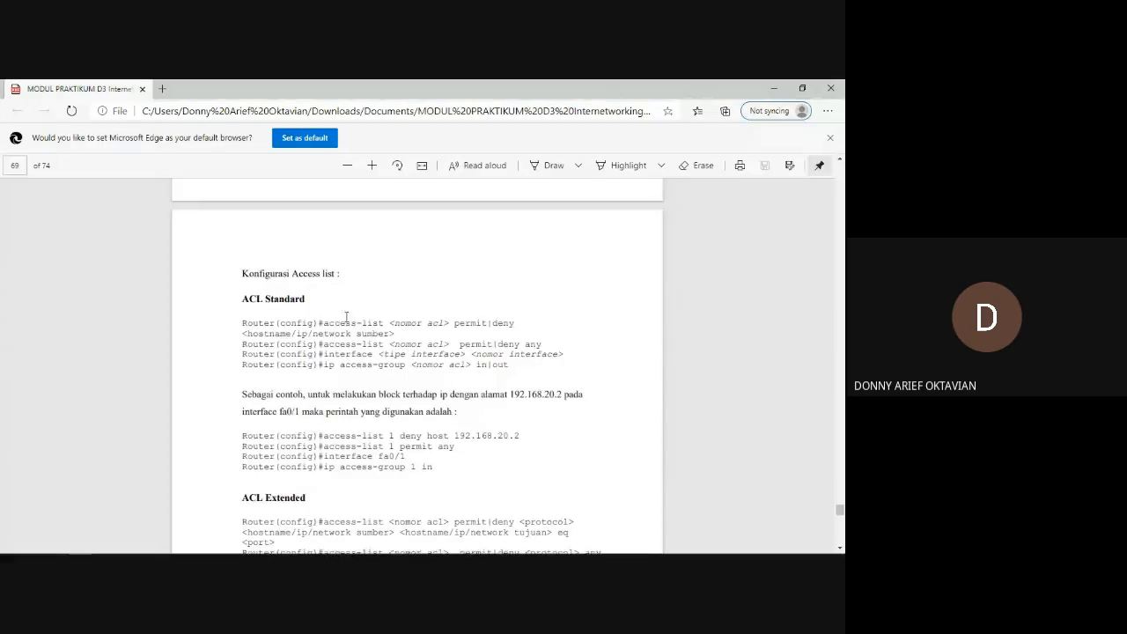
scroll(341, 327, up, 10)
scroll(339, 329, up, 10)
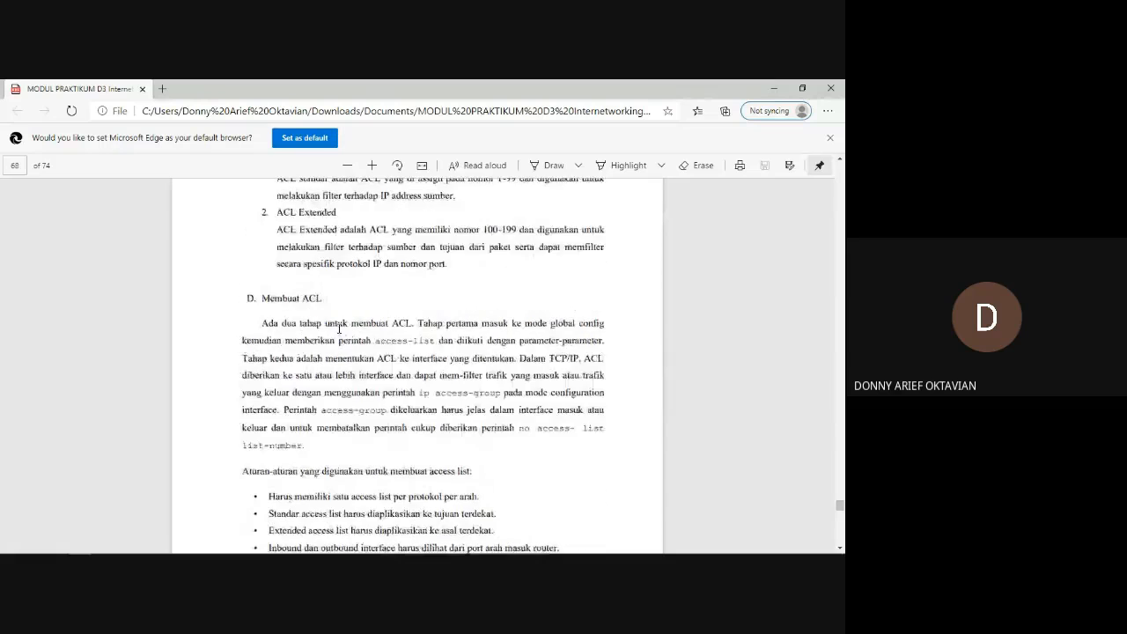
scroll(339, 328, down, 5)
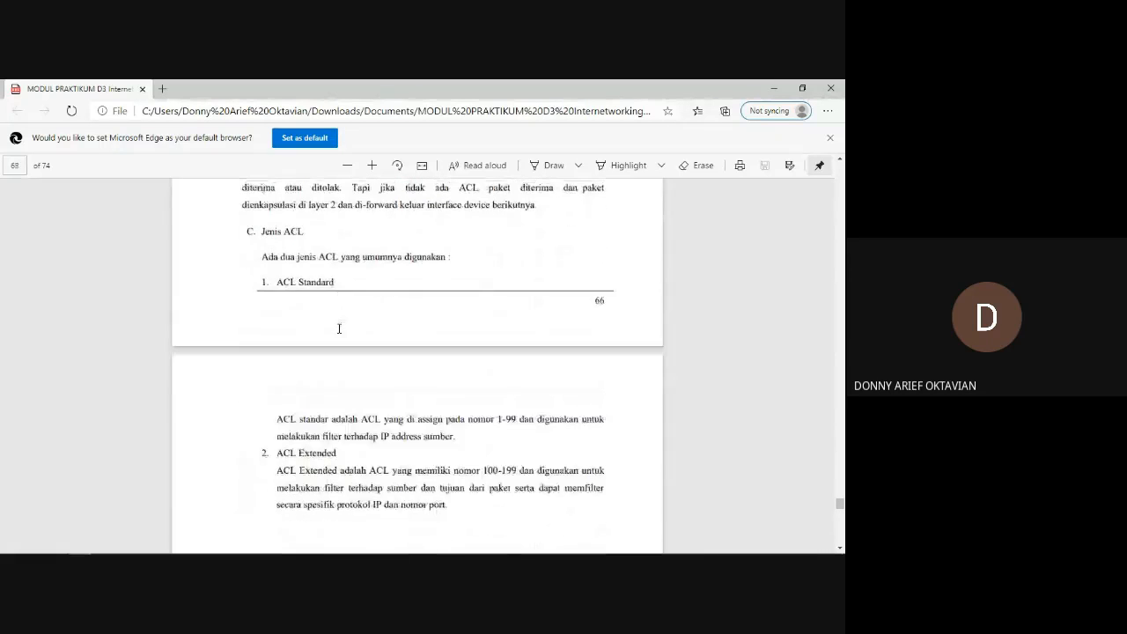
drag(310, 460, 347, 473)
click(375, 473)
drag(309, 409, 516, 406)
click(433, 407)
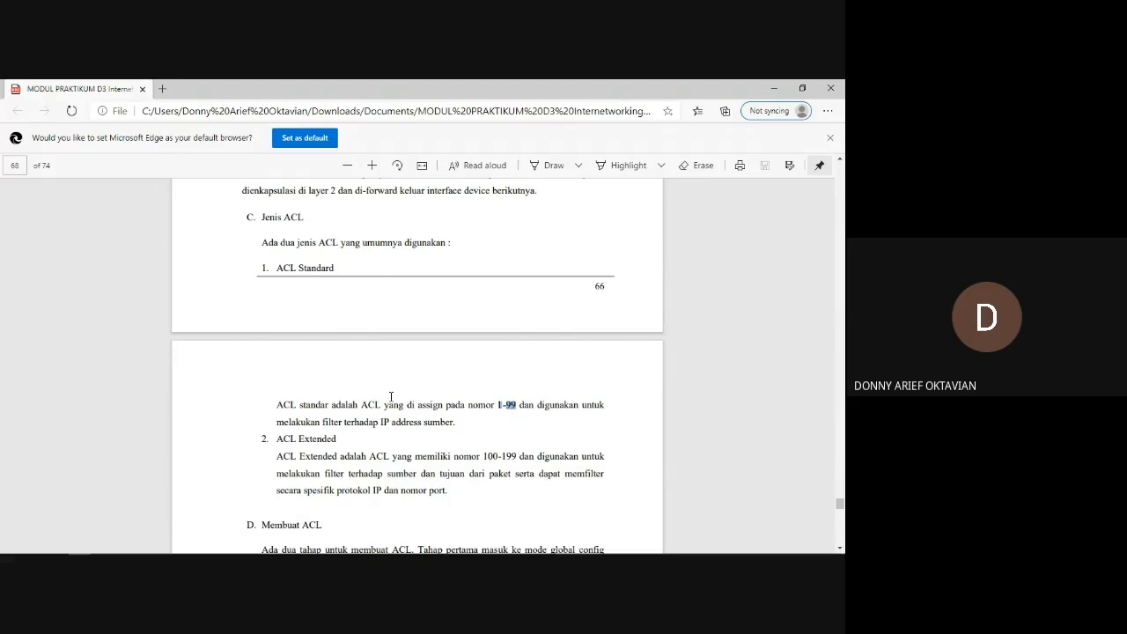
Review the module's ACL theory and highlight the "ACL Standard" heading and the number ranges 1-99 and 100-199.
scroll(391, 397, up, 4)
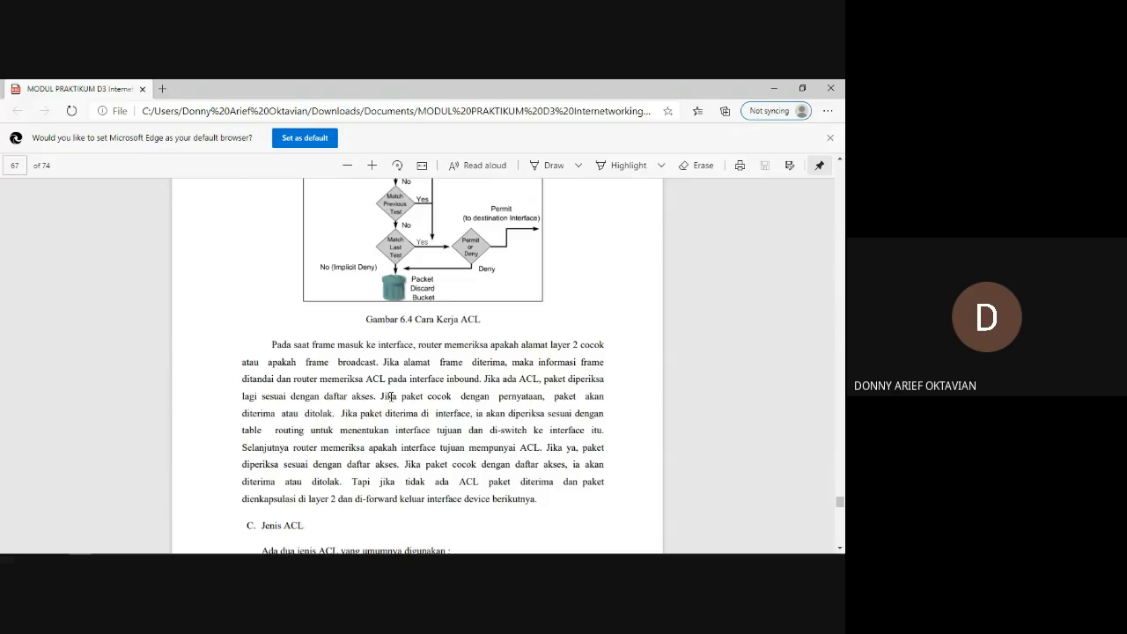
scroll(391, 397, up, 15)
scroll(391, 397, down, 15)
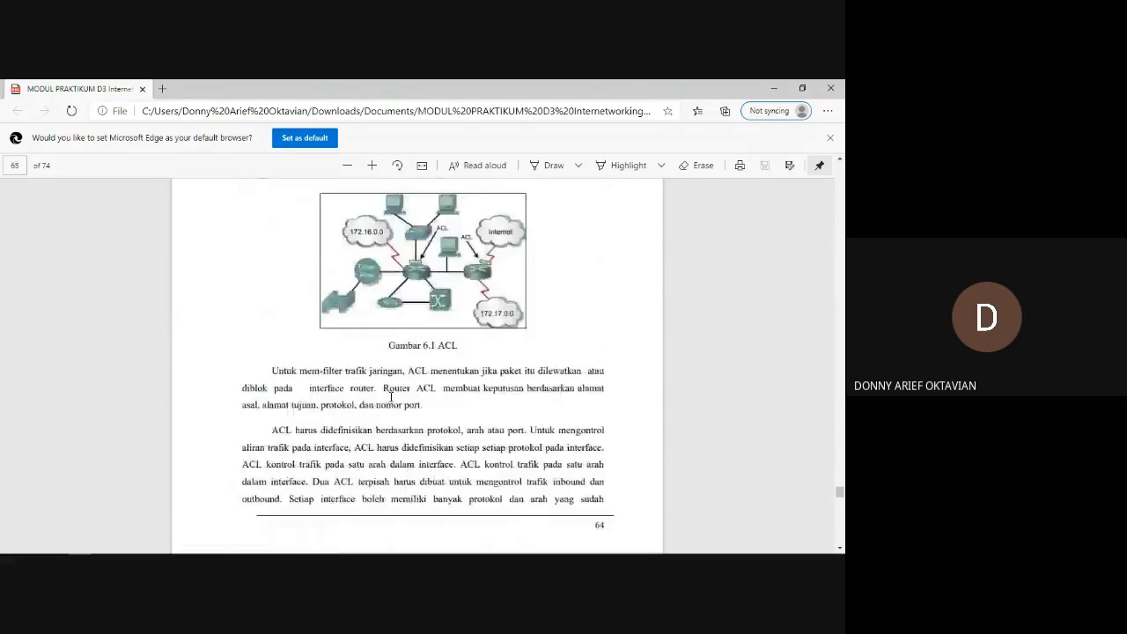
scroll(391, 397, down, 5)
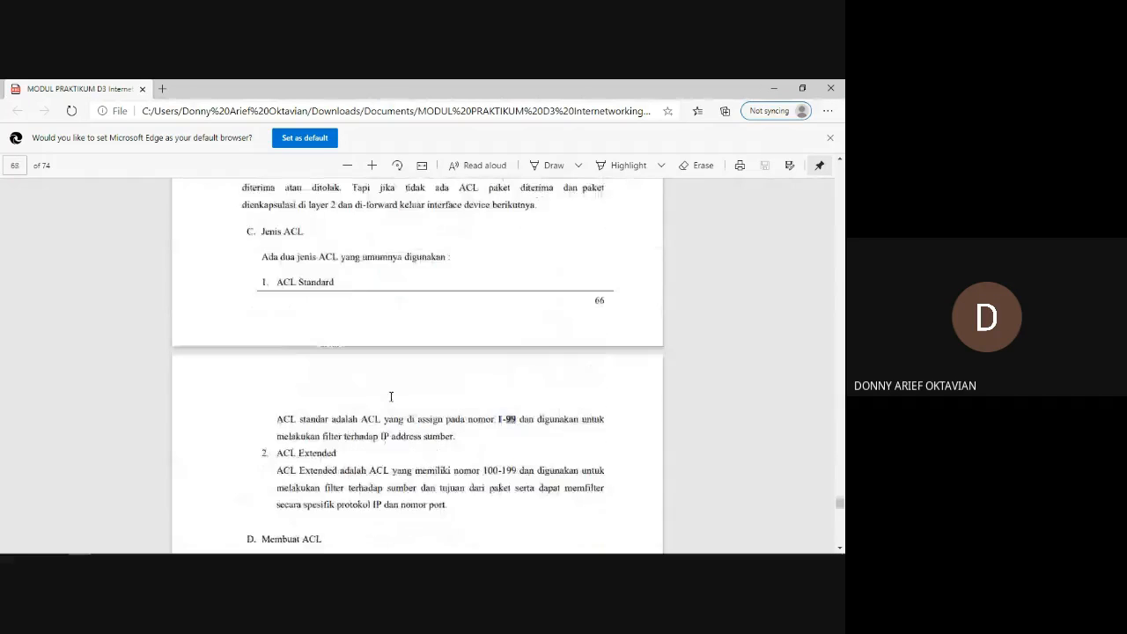
scroll(432, 312, up, 1)
drag(280, 250, 326, 252)
click(323, 254)
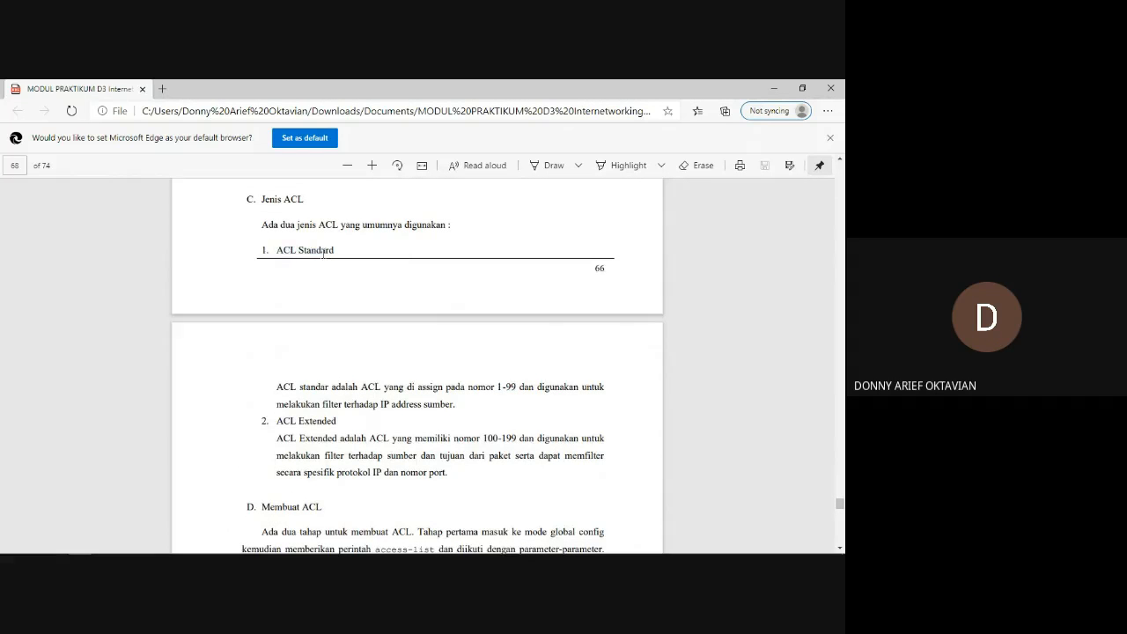
drag(498, 385, 519, 386)
click(517, 388)
drag(485, 438, 513, 437)
Look through the access list configuration examples, the ping results table and the instructions for opening the server's website from PC0 and PC1.
scroll(473, 445, down, 2)
scroll(473, 446, down, 12)
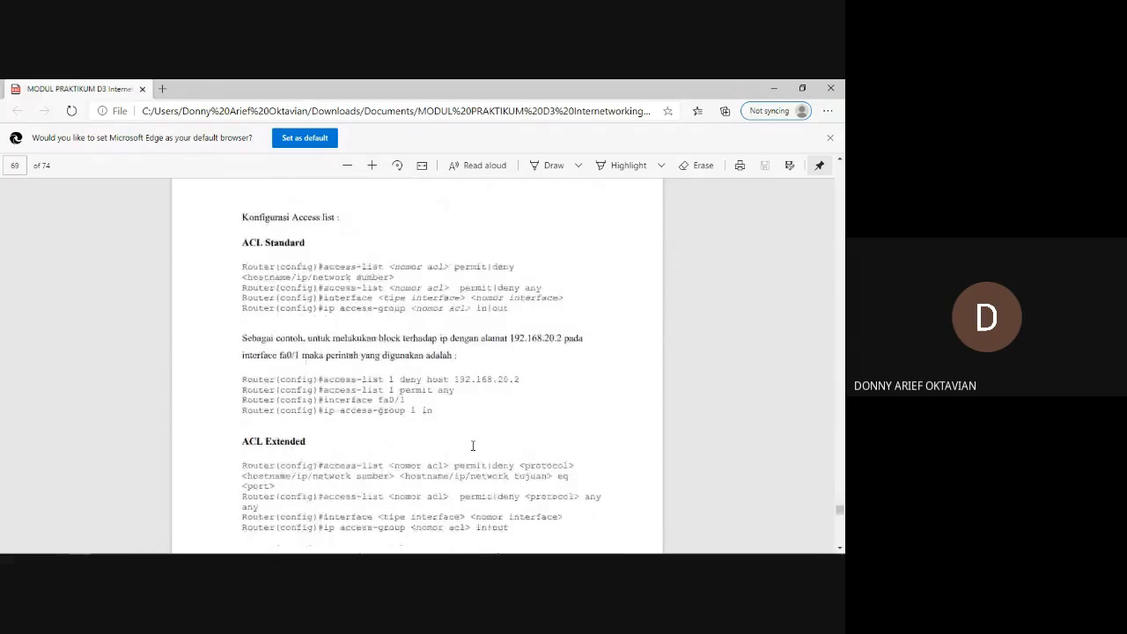
scroll(473, 446, down, 15)
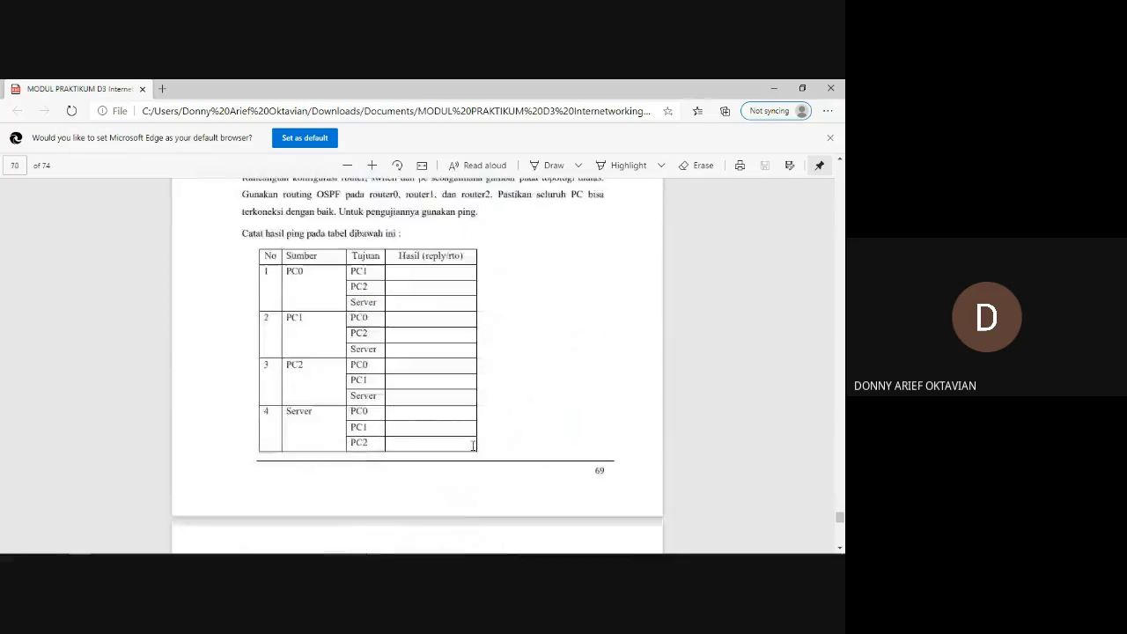
scroll(473, 446, down, 2)
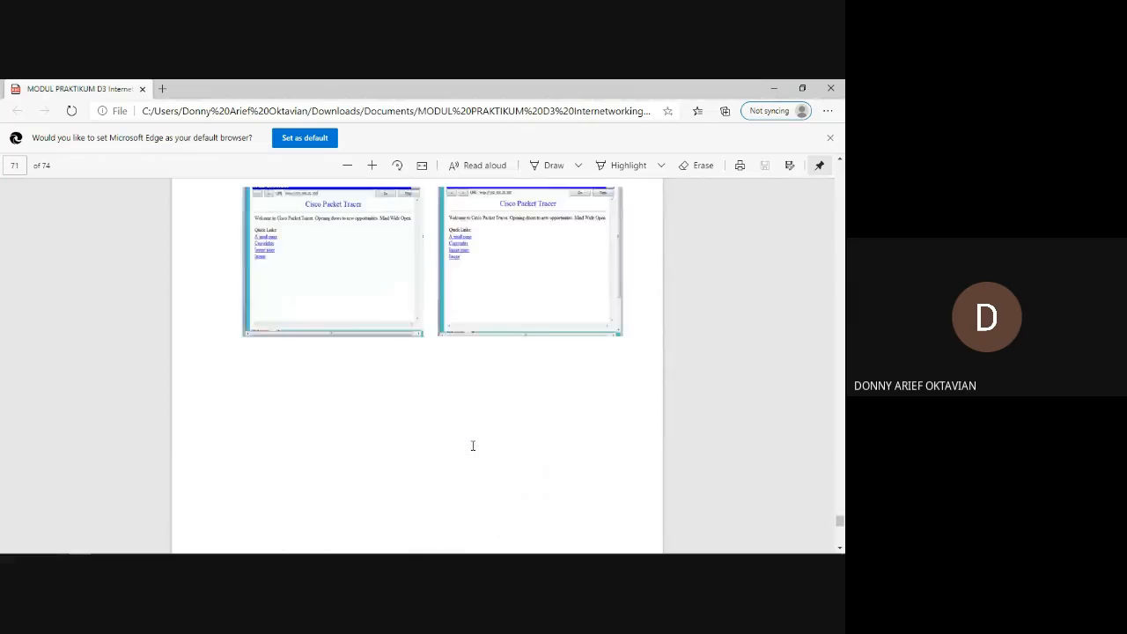
scroll(473, 446, up, 7)
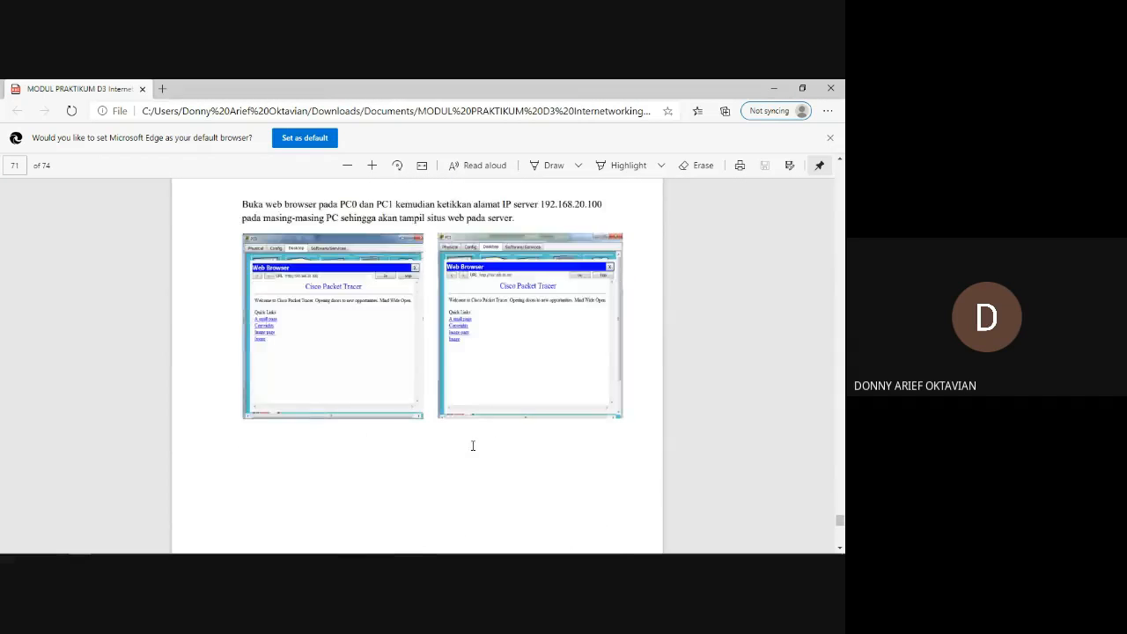
scroll(398, 461, down, 1)
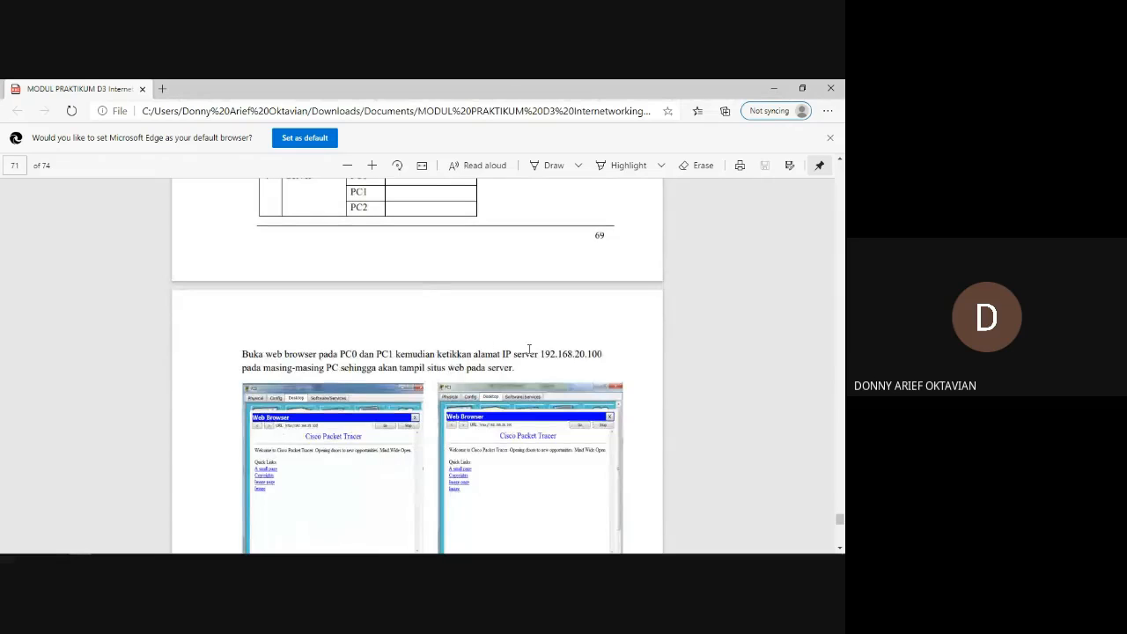
key(alt+Tab)
key(alt+Tab)
scroll(476, 454, down, 1)
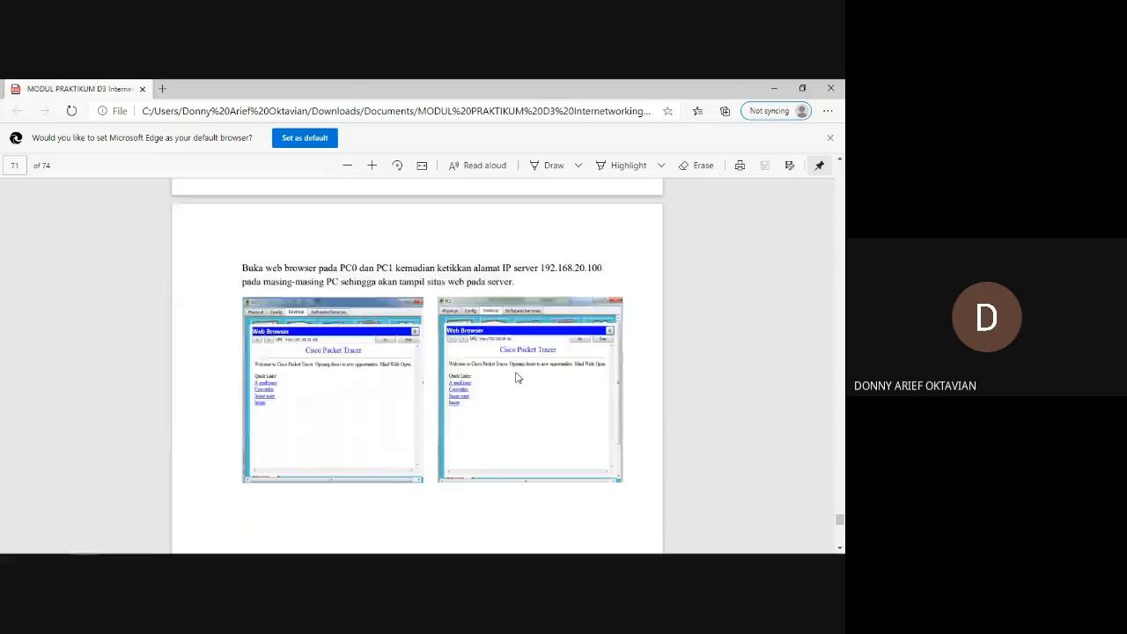
Switch to Cisco Packet Tracer and check the IP configuration of Server0.
key(alt+Tab)
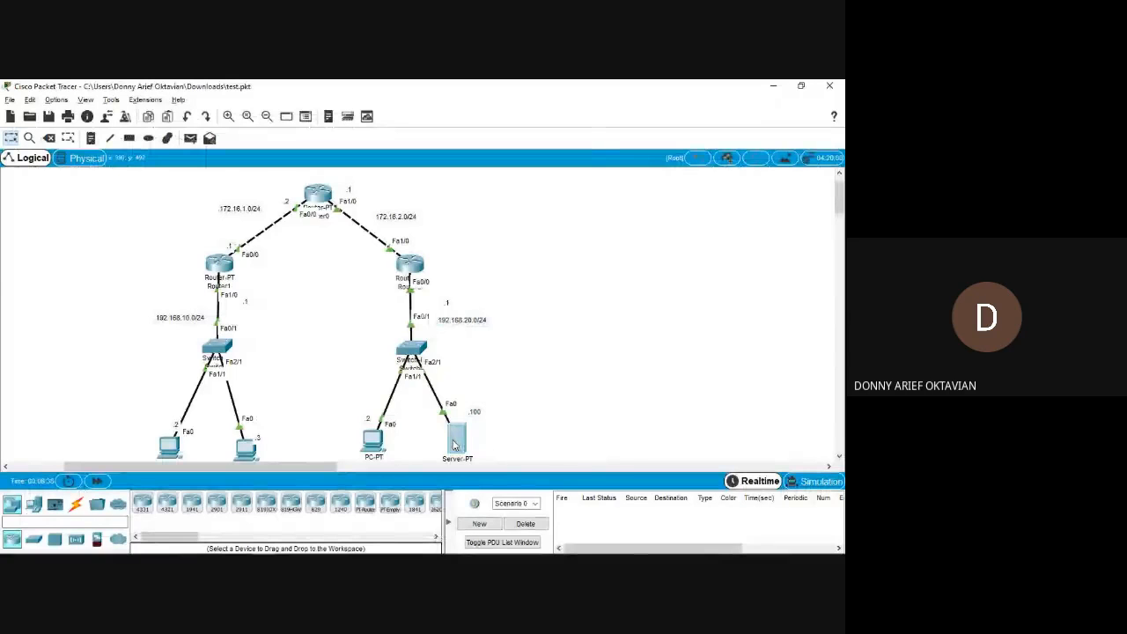
click(455, 445)
click(384, 175)
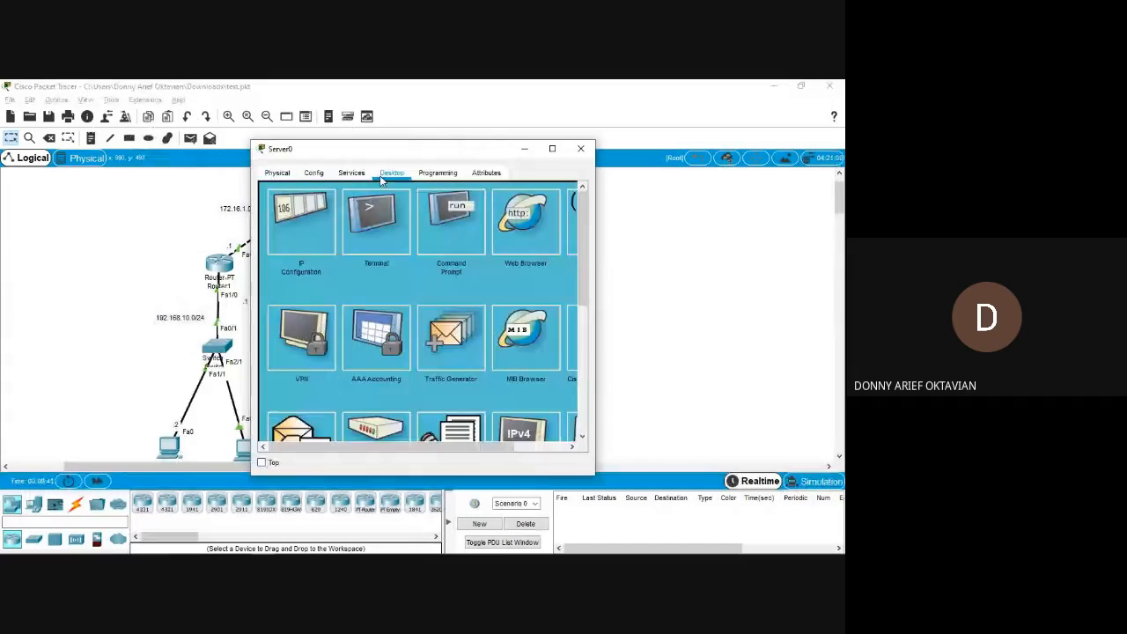
click(301, 222)
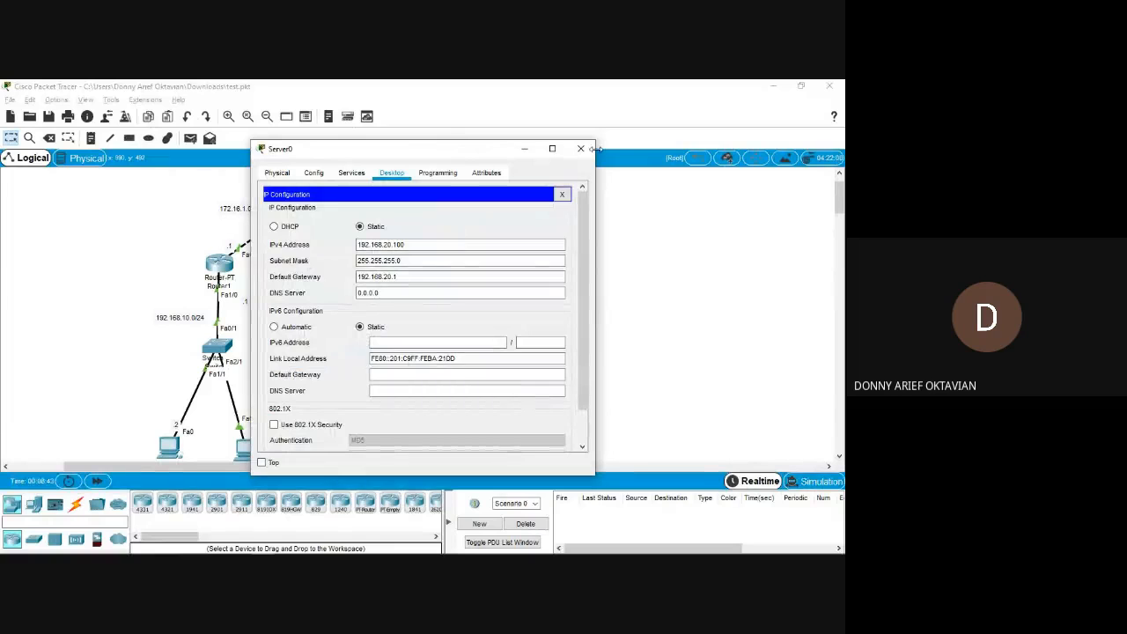
click(580, 148)
scroll(307, 335, down, 2)
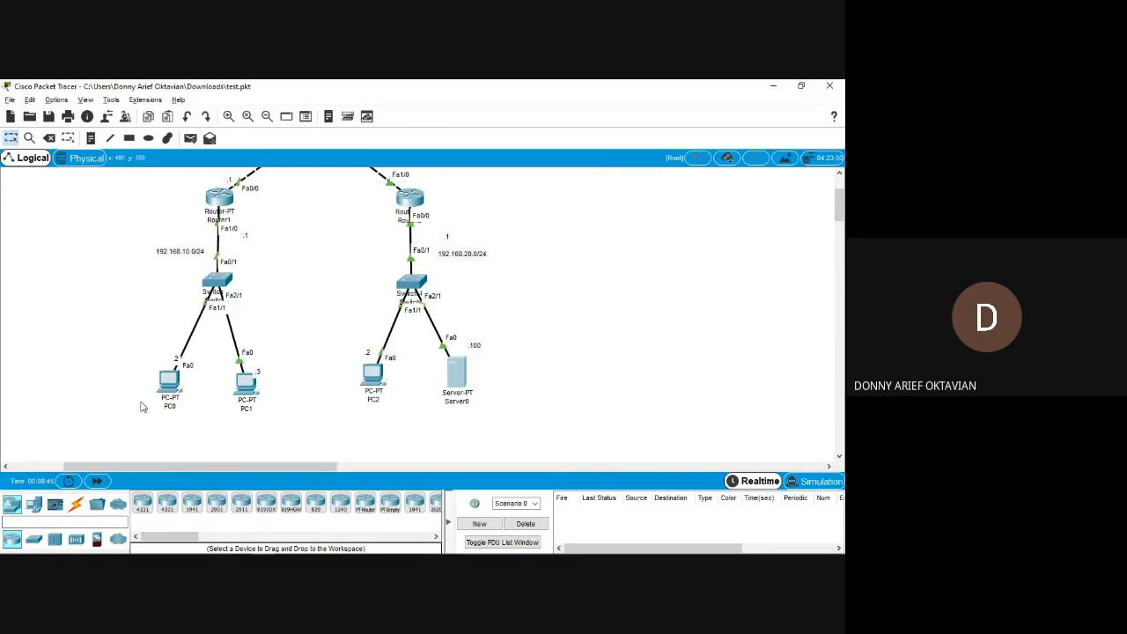
Open the server's website at 192.168.20.100 in PC0's web browser and move the PC0 window clear of the topology.
click(169, 380)
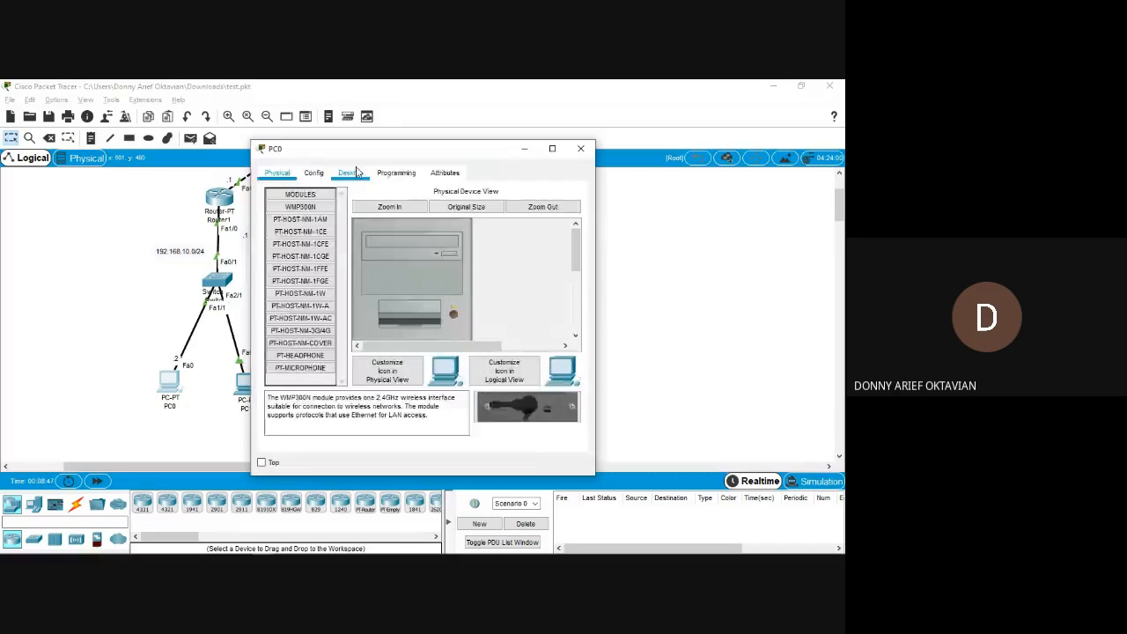
click(356, 172)
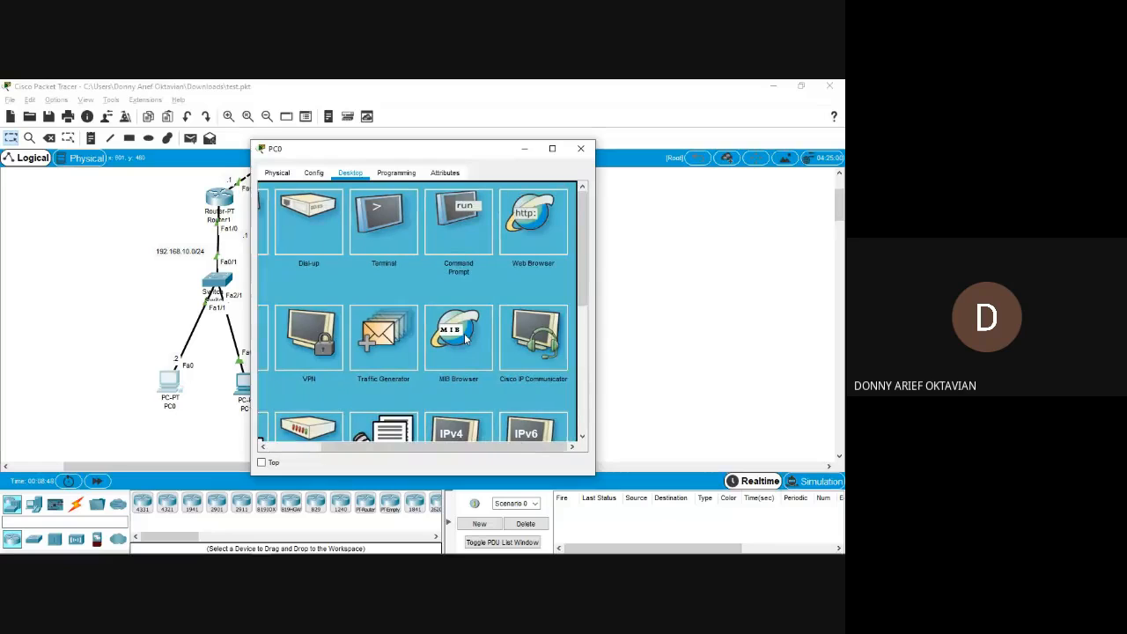
click(564, 237)
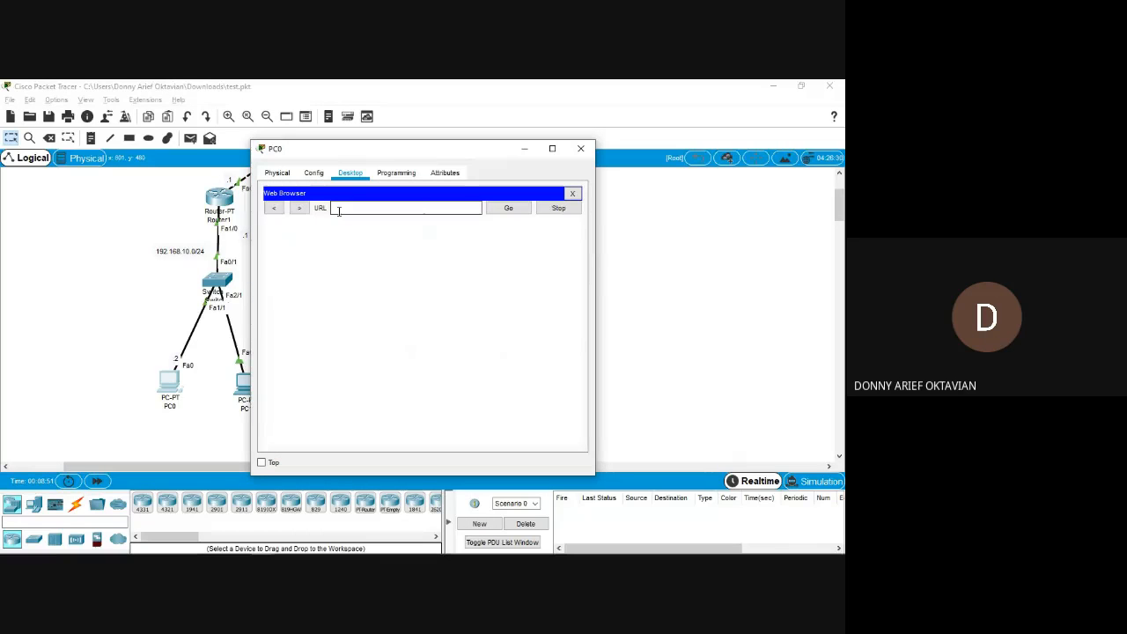
text(192.168.20.100)
key(Return)
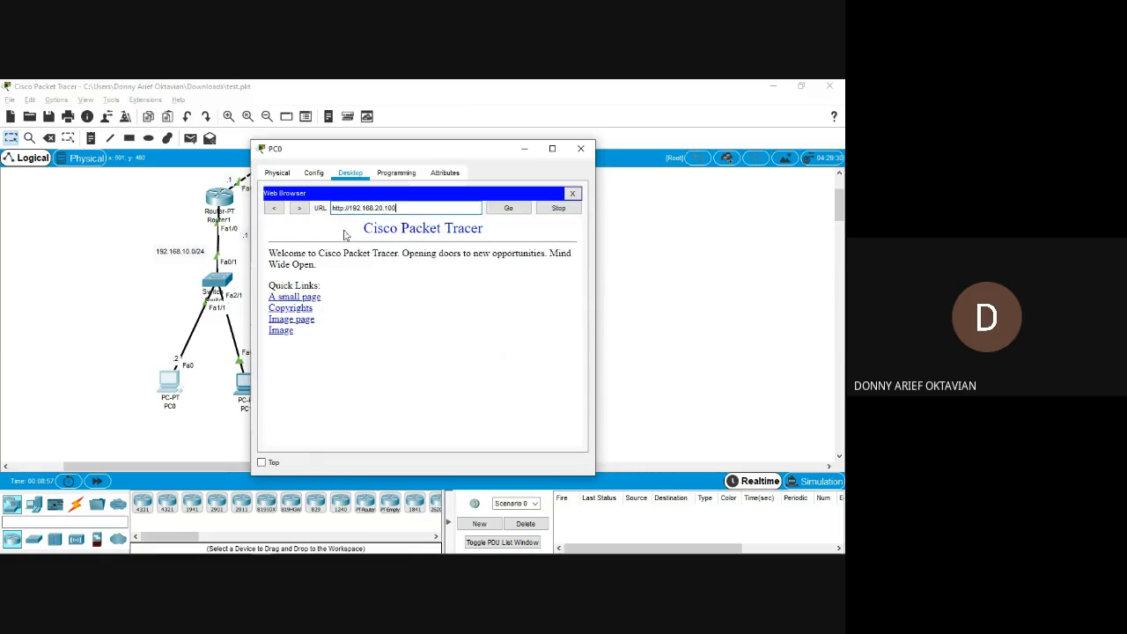
drag(364, 227, 370, 277)
click(369, 277)
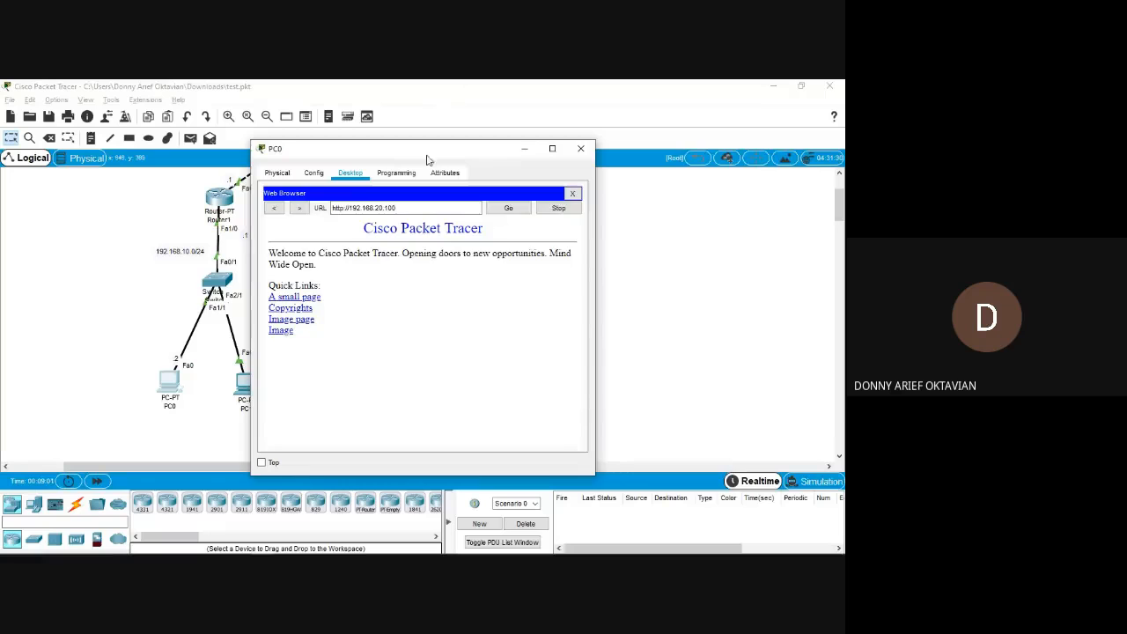
drag(424, 154, 638, 139)
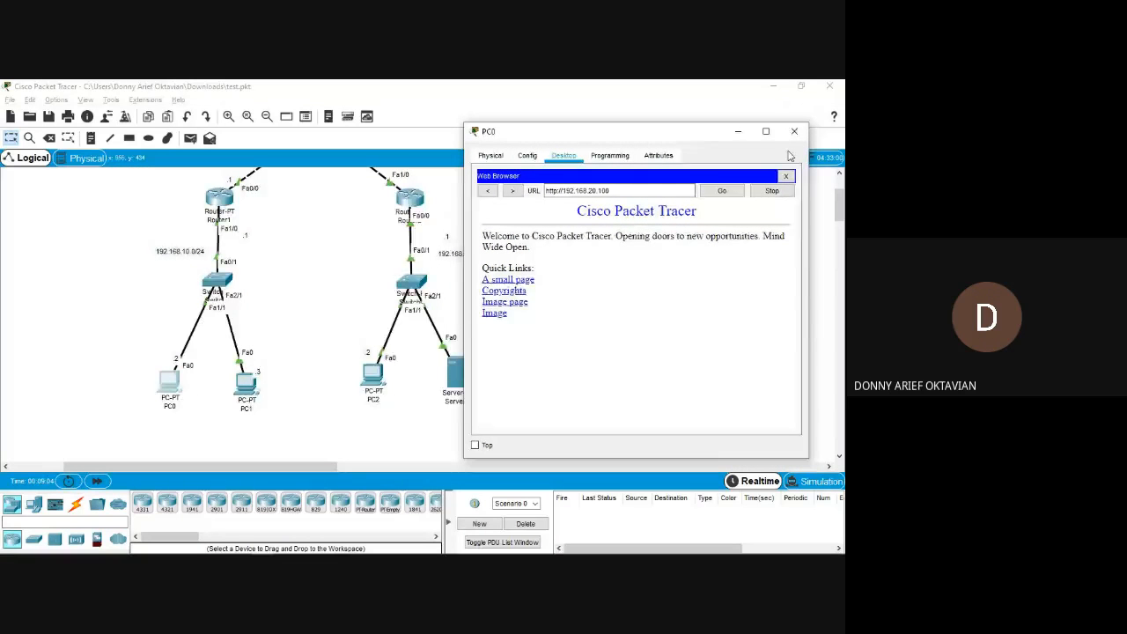
Return to the module PDF in Edge and highlight the access-list 1 part of the first Lab ACL Standar command.
key(alt+Tab)
scroll(332, 354, down, 10)
scroll(332, 354, down, 1)
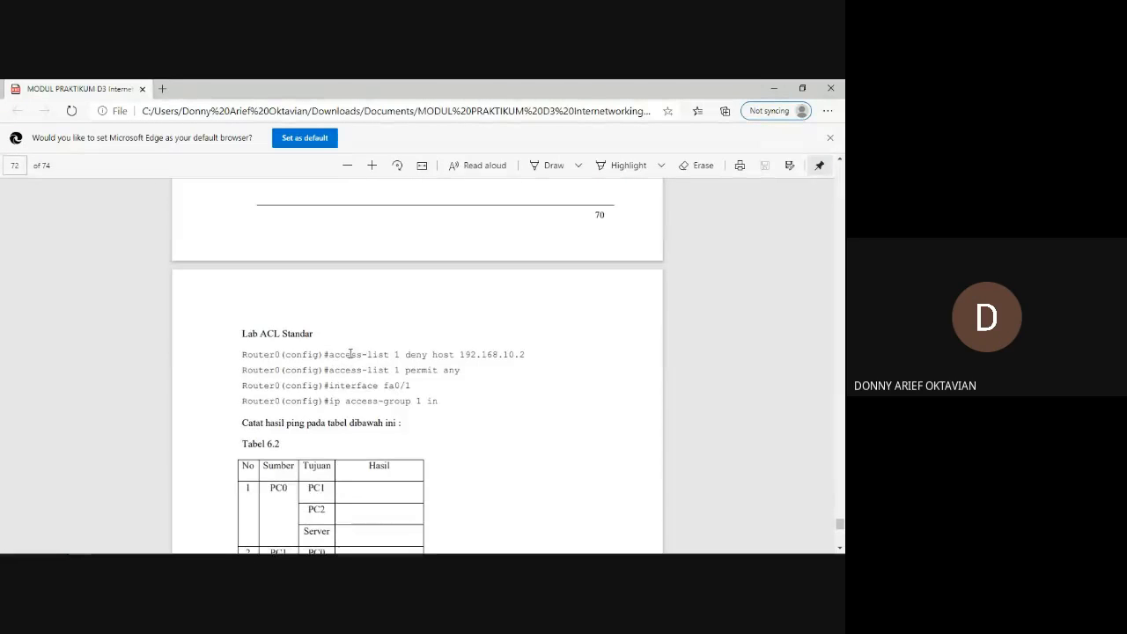
drag(359, 354, 451, 356)
click(395, 357)
click(451, 356)
drag(329, 354, 403, 354)
click(423, 385)
Highlight "deny" and the host address 192.168.10.2 in the first Lab ACL Standar command.
drag(400, 355, 430, 354)
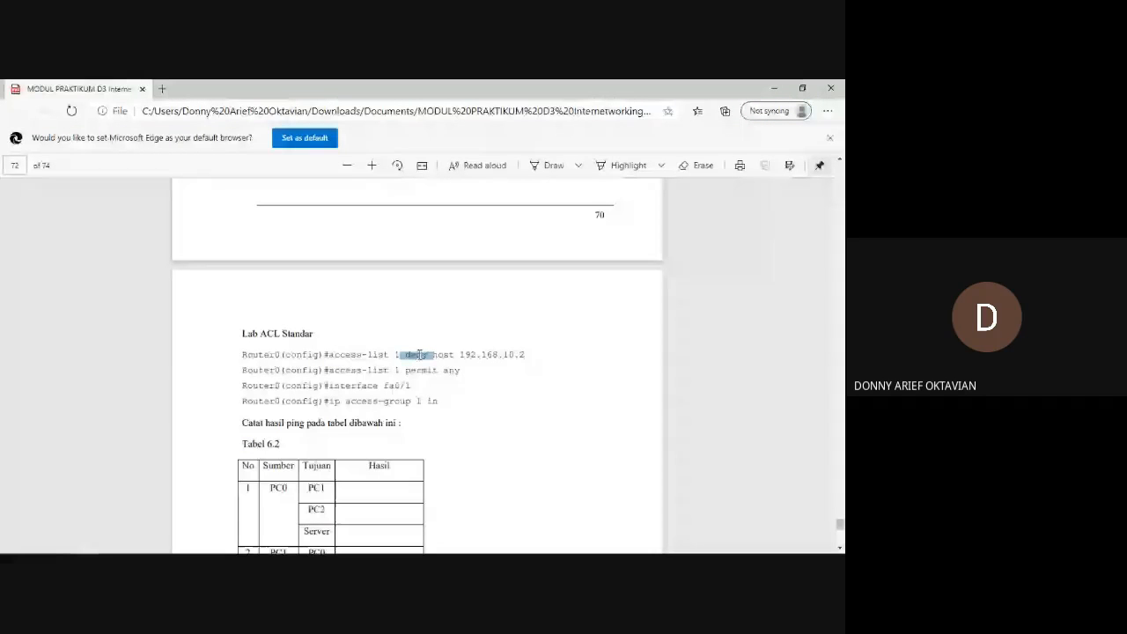
click(419, 354)
triple_click(419, 354)
click(419, 354)
drag(461, 354, 526, 354)
click(408, 358)
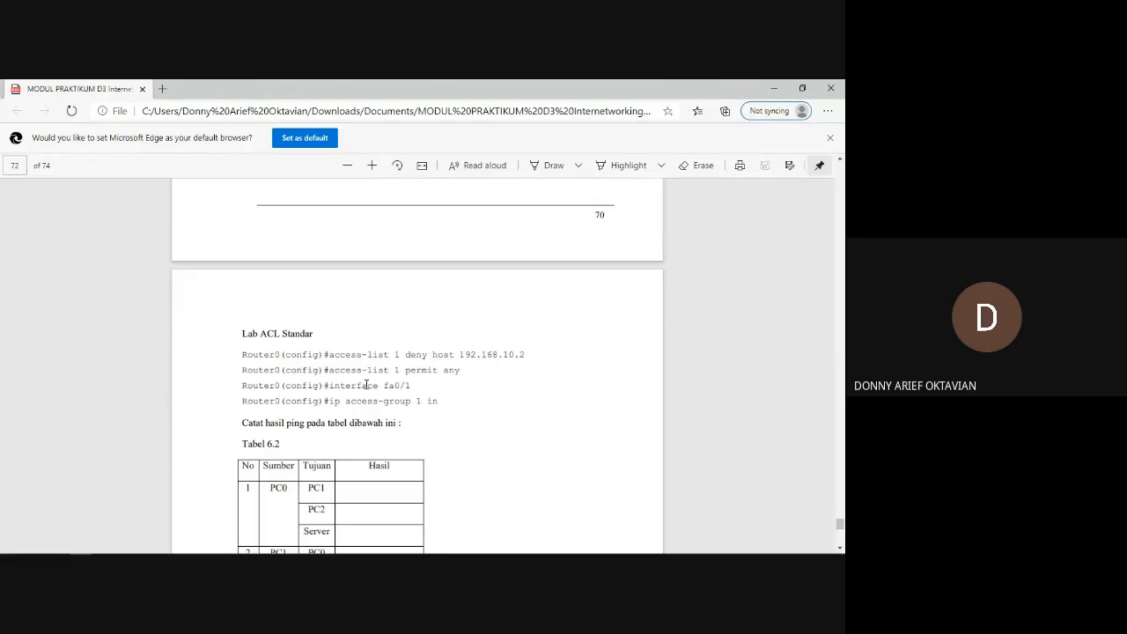
Examine the access-list 1 permit any command part by part and compare it with the deny host 192.168.10.2 part above it.
drag(331, 371, 402, 370)
click(403, 370)
drag(406, 370, 438, 371)
click(436, 371)
double_click(436, 371)
click(450, 374)
double_click(452, 371)
click(464, 370)
drag(406, 353, 543, 355)
click(453, 355)
Compare the Lab ACL Standar commands with the topology figure under Langkah Kerja.
scroll(418, 419, down, 1)
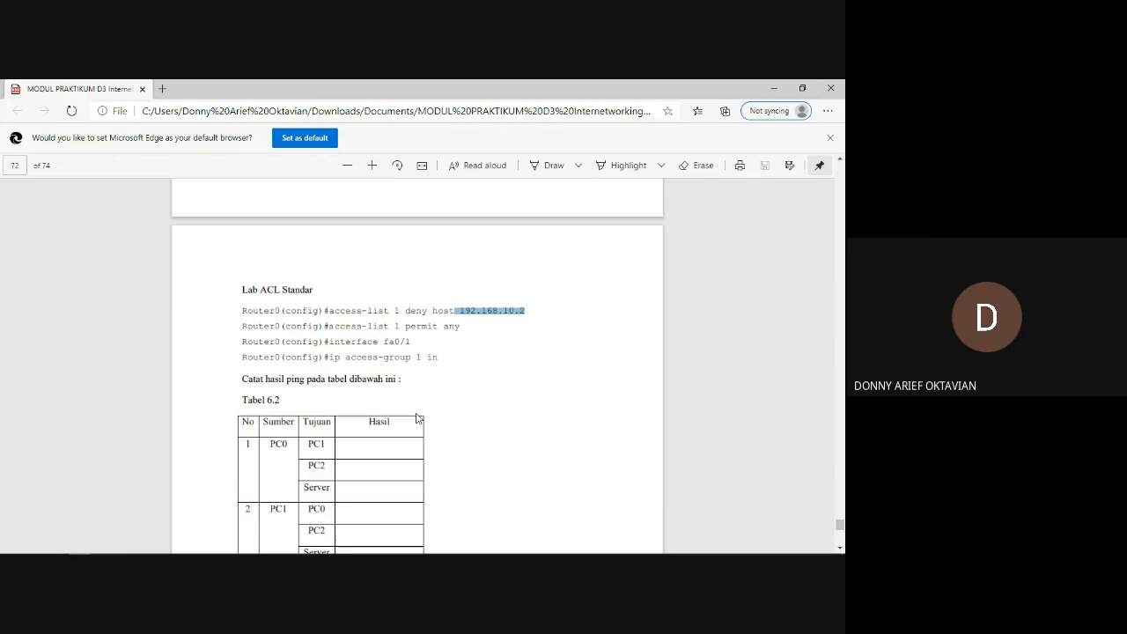
scroll(405, 373, up, 1)
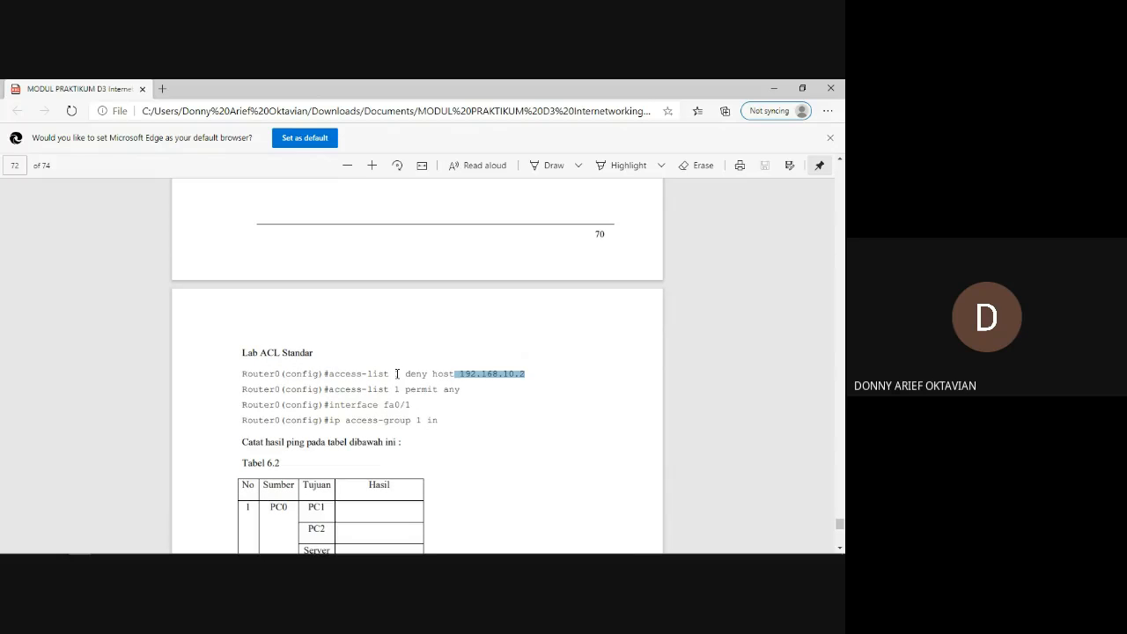
scroll(397, 374, up, 6)
scroll(397, 373, up, 10)
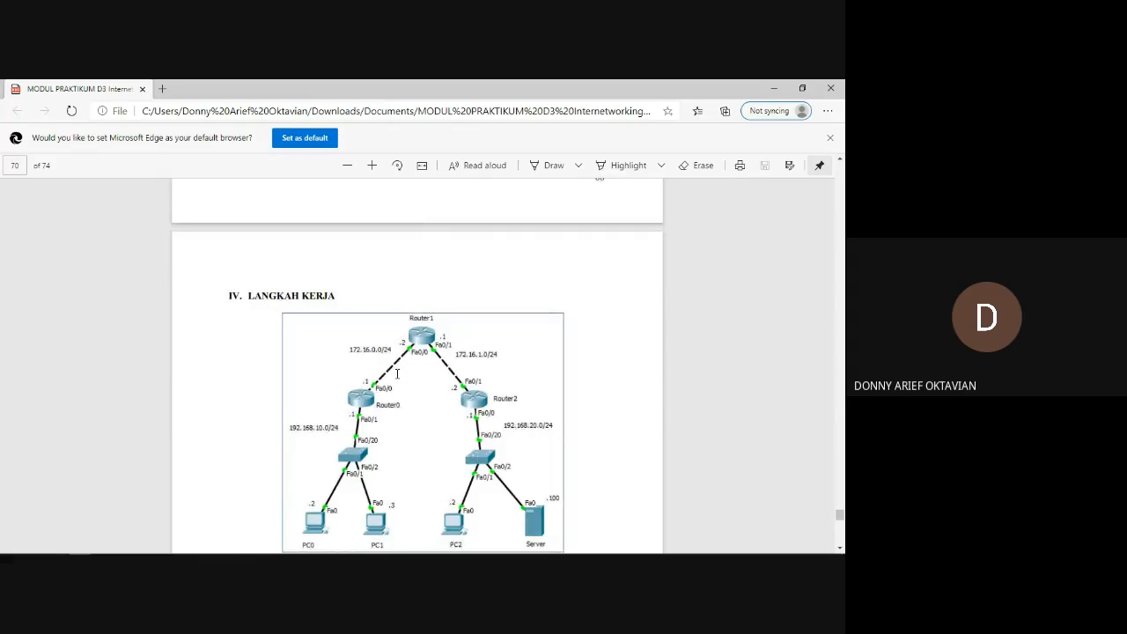
scroll(397, 374, down, 15)
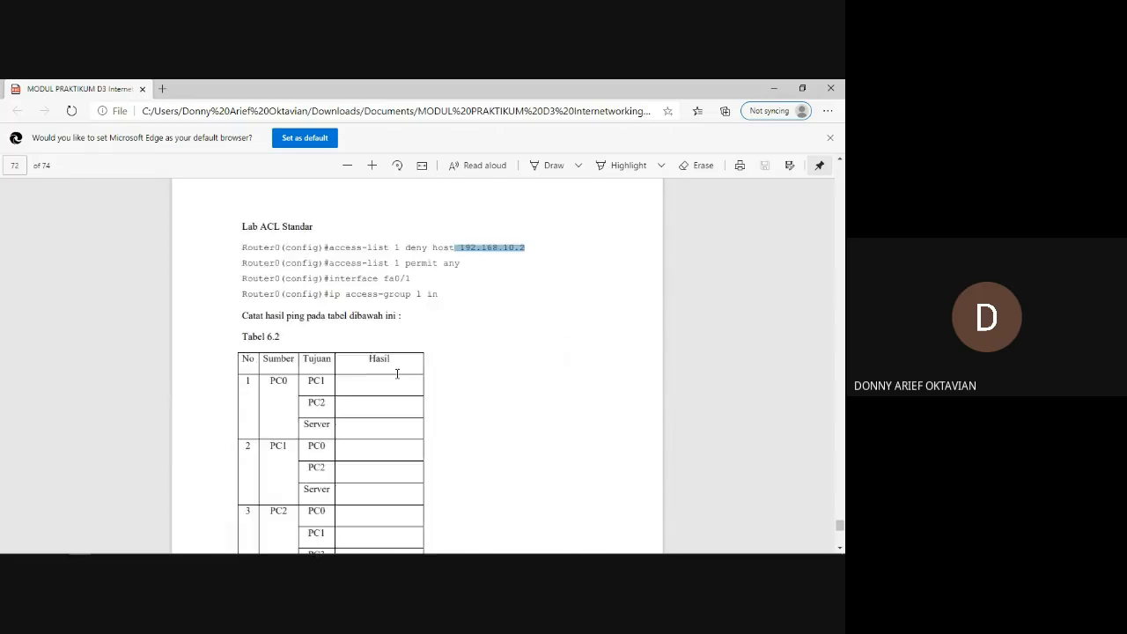
scroll(397, 373, up, 1)
Switch to Packet Tracer, exit OSPF configuration in Router1's CLI and begin an access-list 1 deny command.
key(alt+Tab)
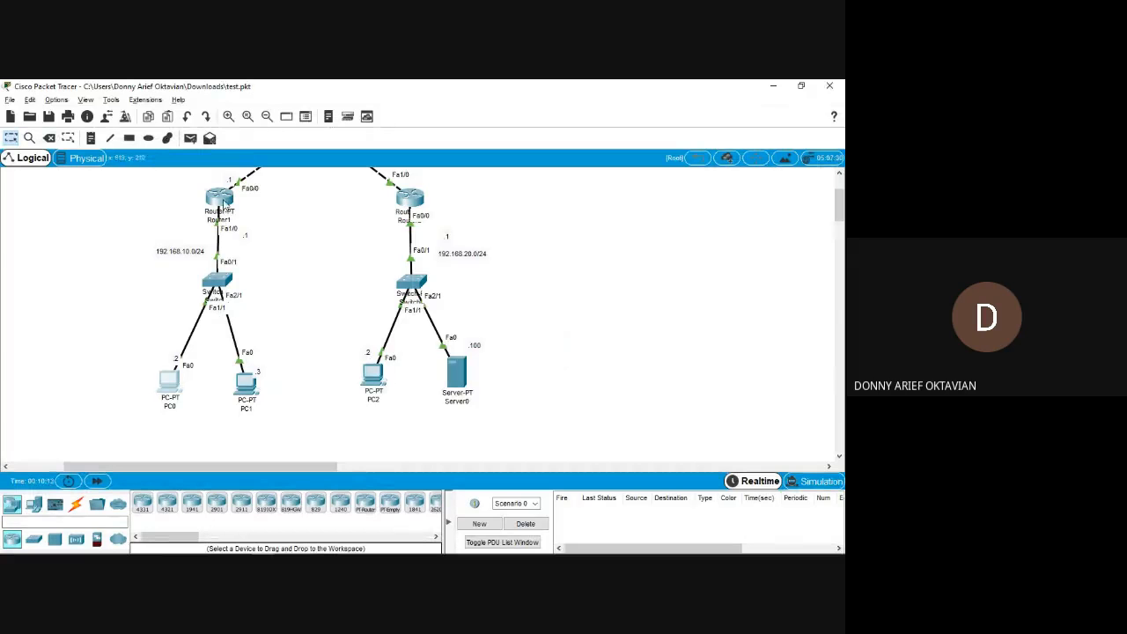
click(220, 201)
key(Return)
text(ex)
key(Return)
text(acc)
key(Tab)
text(1 den)
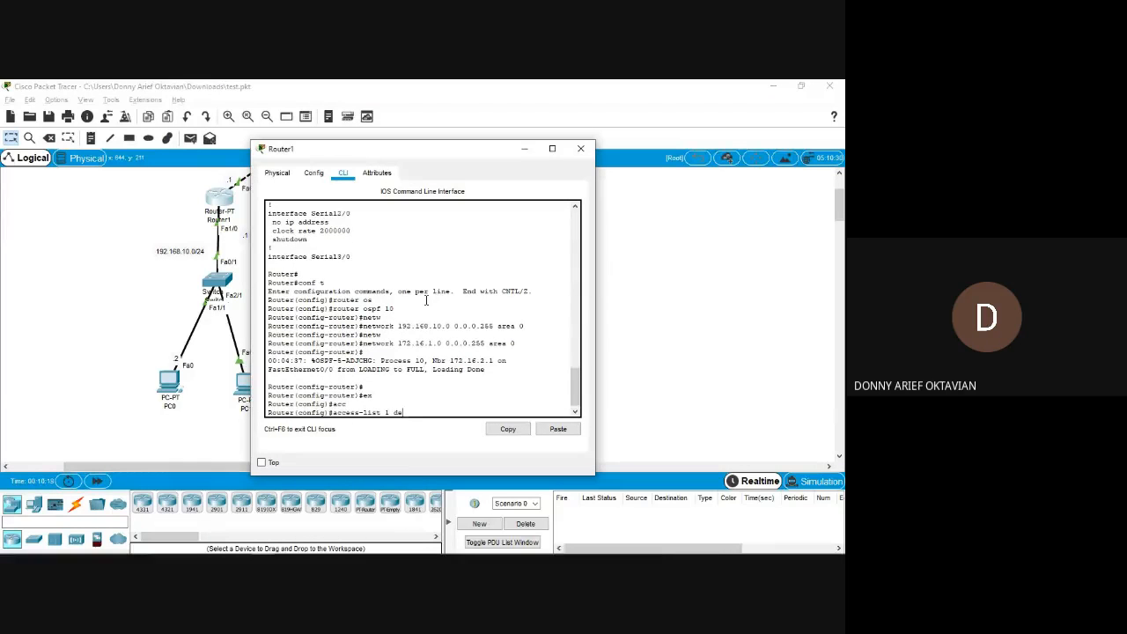
key(Tab)
Arrange the Router1 window and the module PDF side by side, with the Lab ACL Standar commands in view.
key(super+Right)
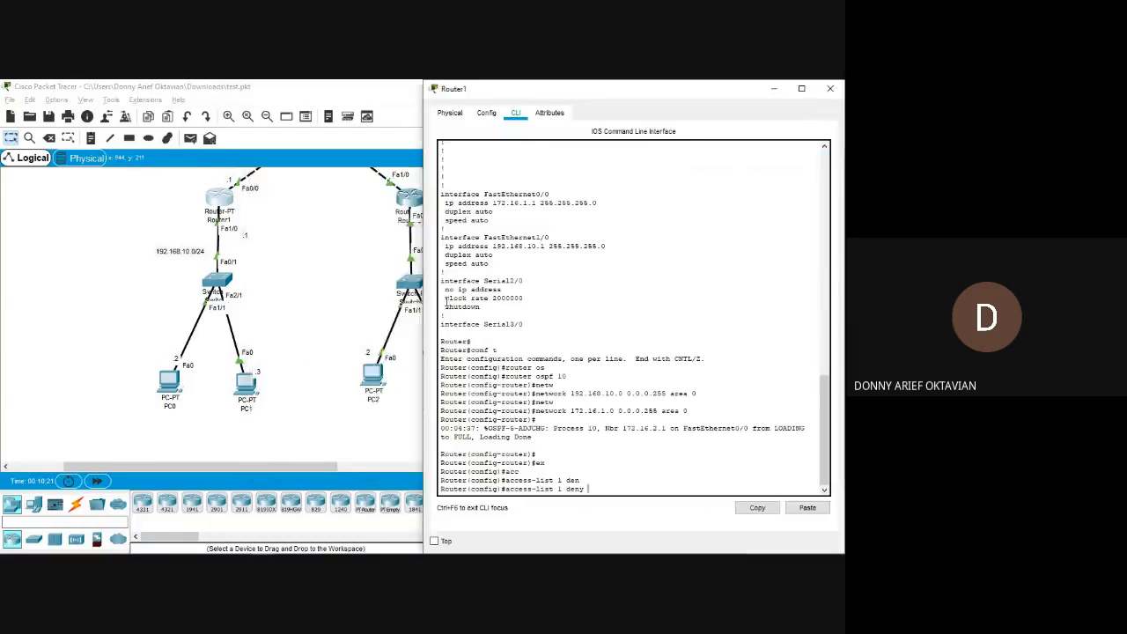
click(327, 224)
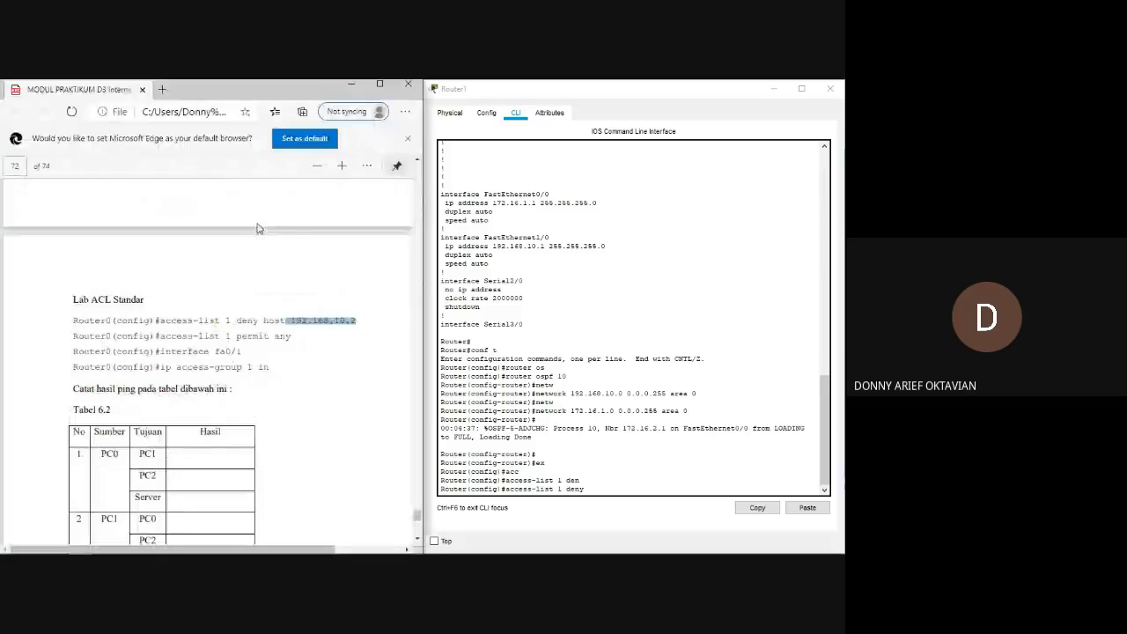
scroll(300, 325, down, 1)
click(299, 326)
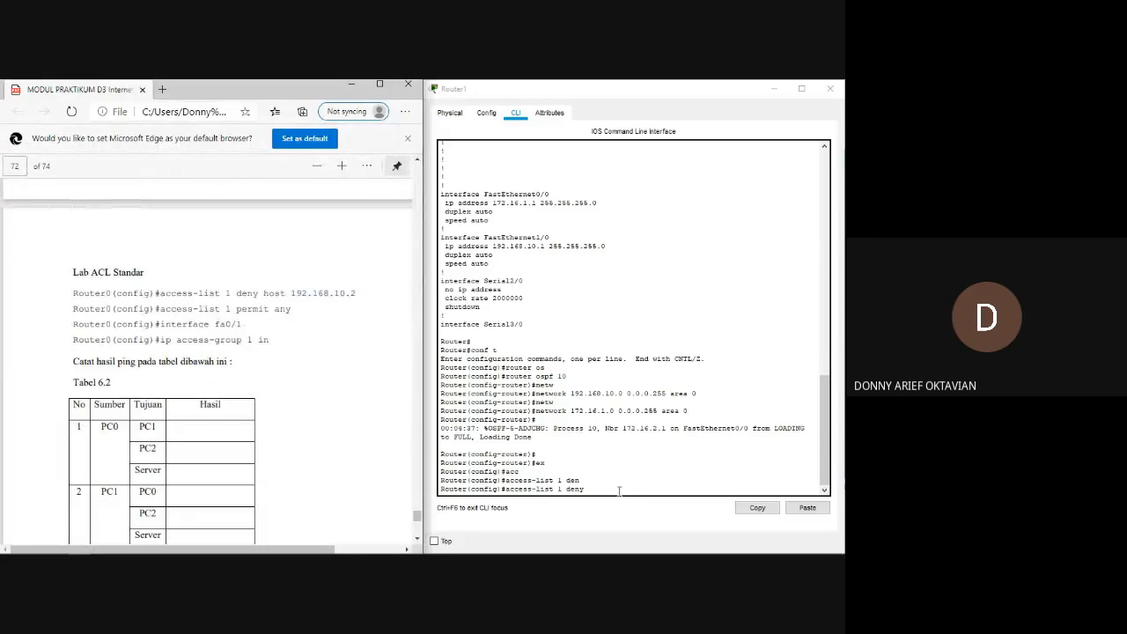
Complete the Router1 command as access-list 1 deny host 192.168.10.2 and run it.
click(600, 491)
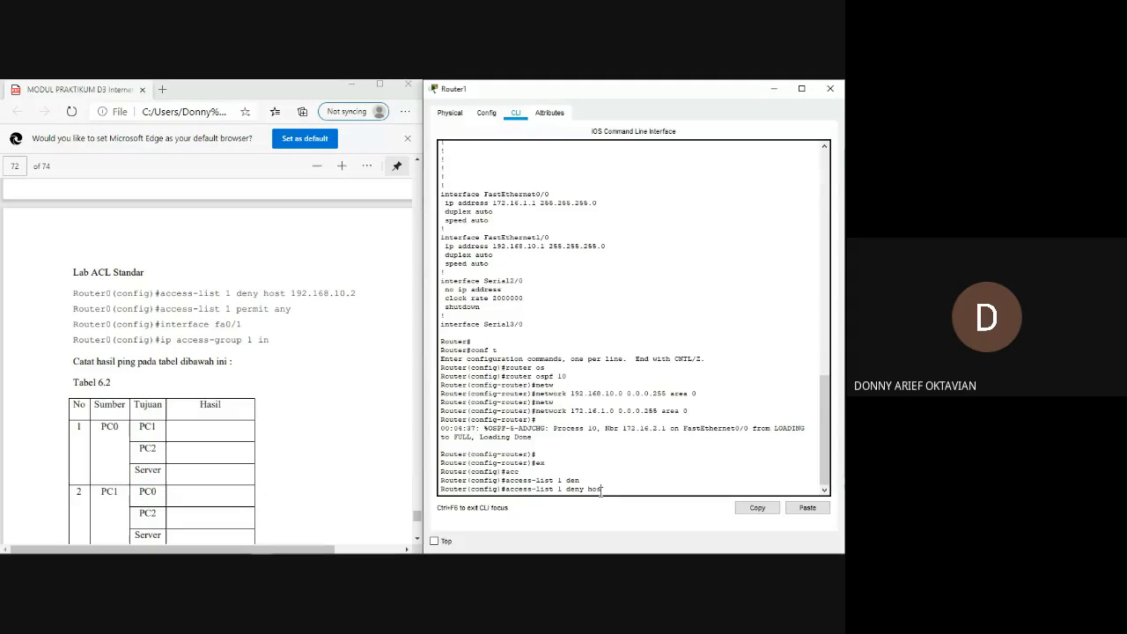
key(Tab)
text(192.)
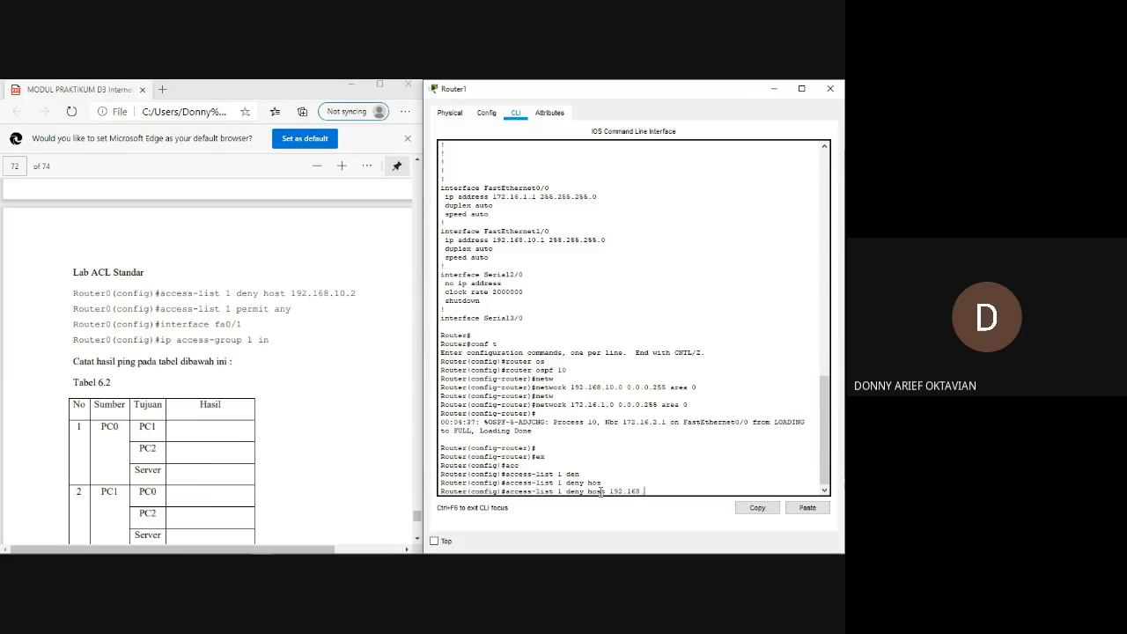
key(Return)
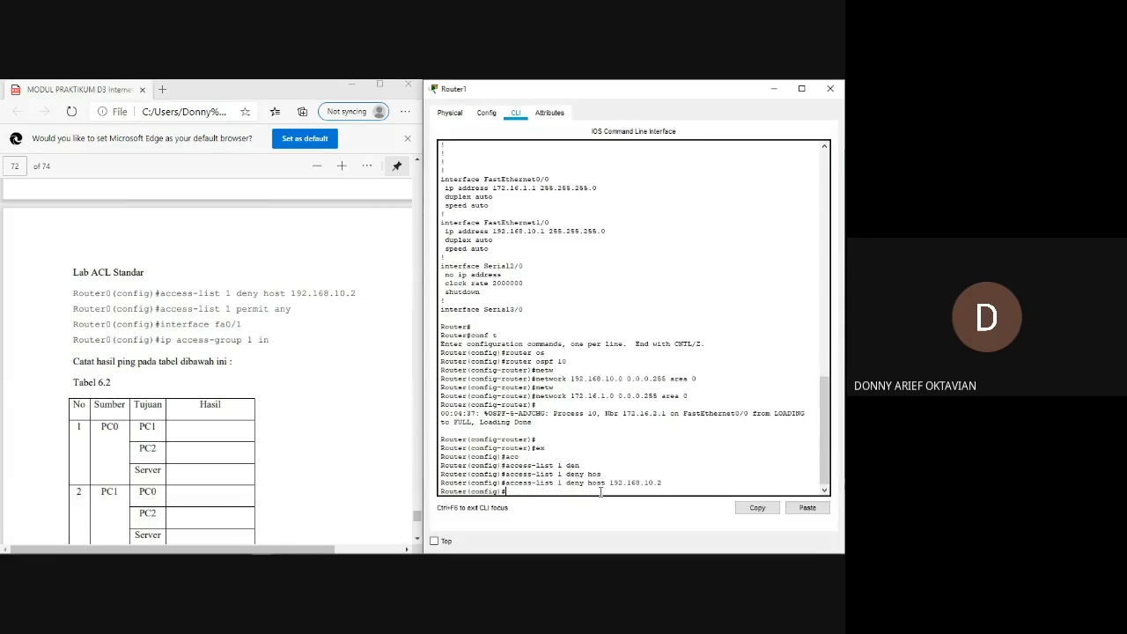
Run access-list 1 permit any in Router1's global configuration.
drag(532, 483, 557, 491)
click(647, 483)
text(acc)
key(Tab)
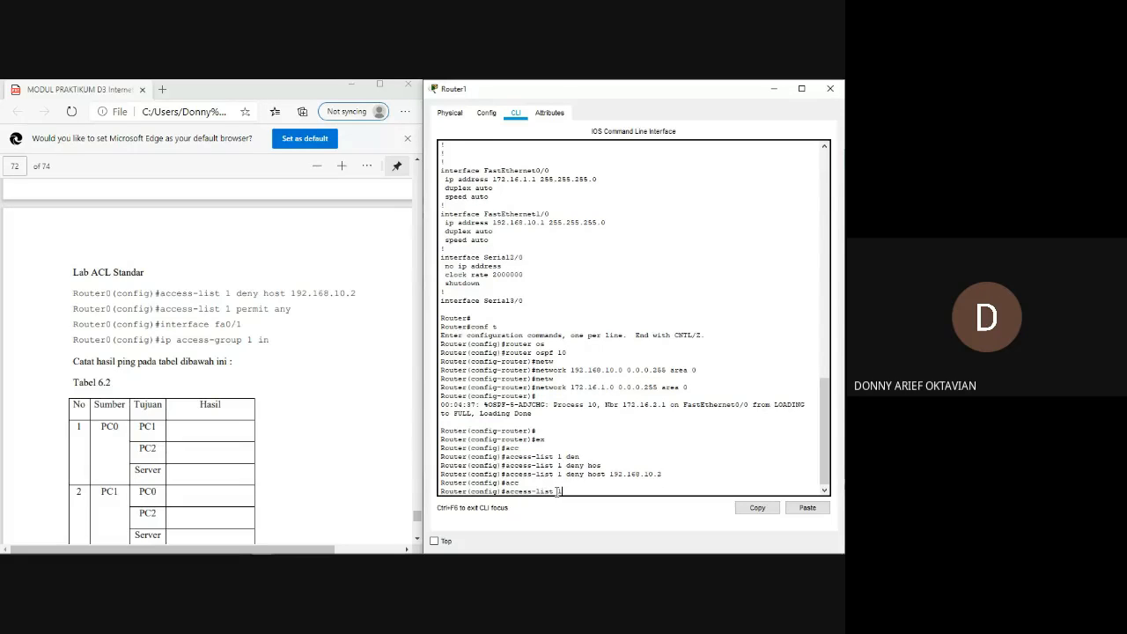
text(1 per)
key(Tab)
text(an)
key(Tab)
key(Return)
key(Return)
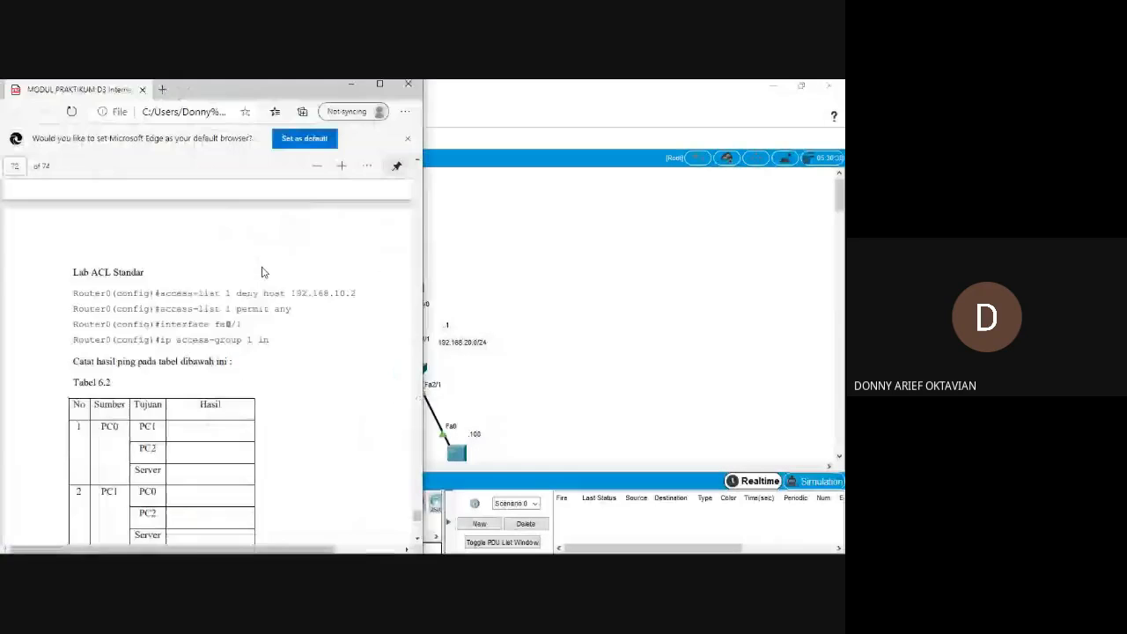
Consult the Packet Tracer topology and enter interface f0/0 configuration on Router1.
key(alt+Tab)
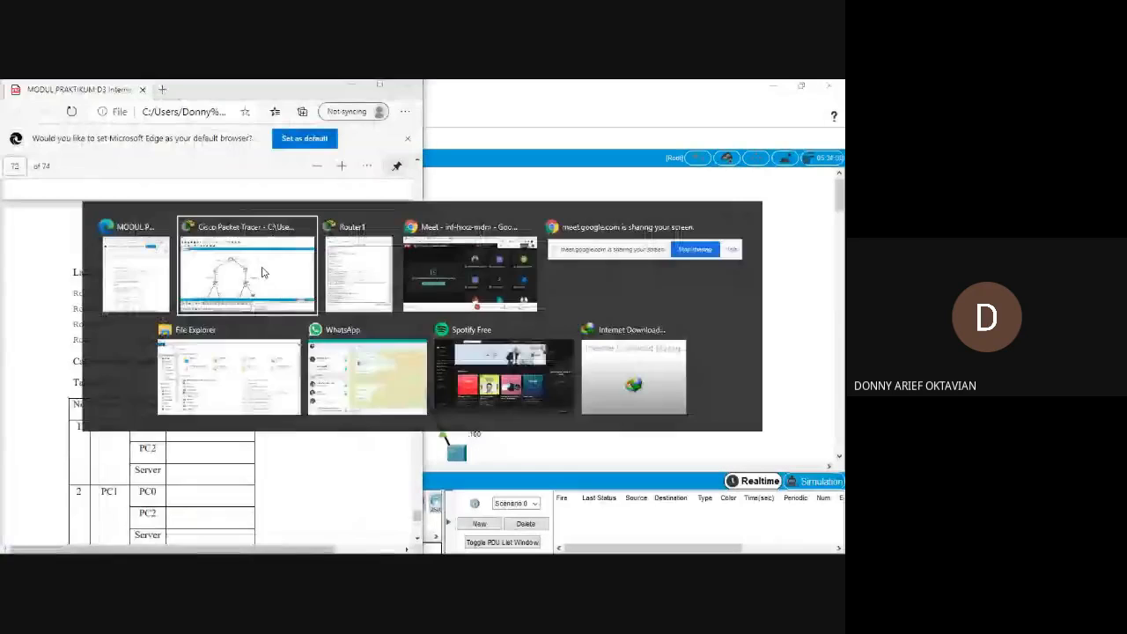
key(Tab)
text(f)
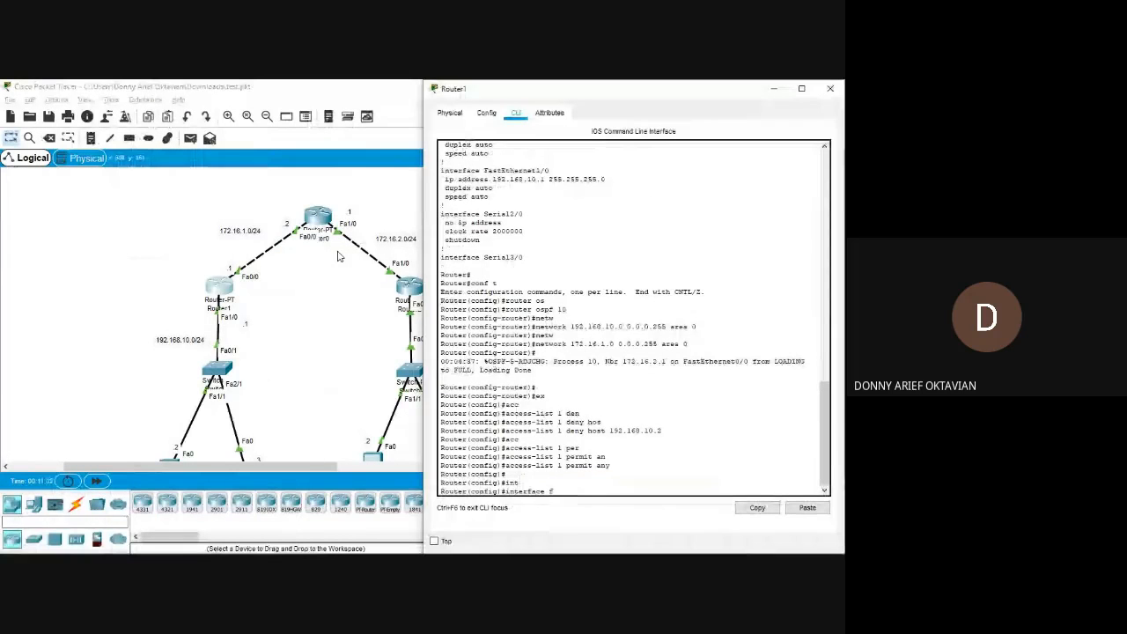
text(0/0)
key(Return)
Compare the interface fa0/1 command under Lab ACL Standar with Router0's port labels in the Figure 6.5 topology of the module.
key(alt+Tab)
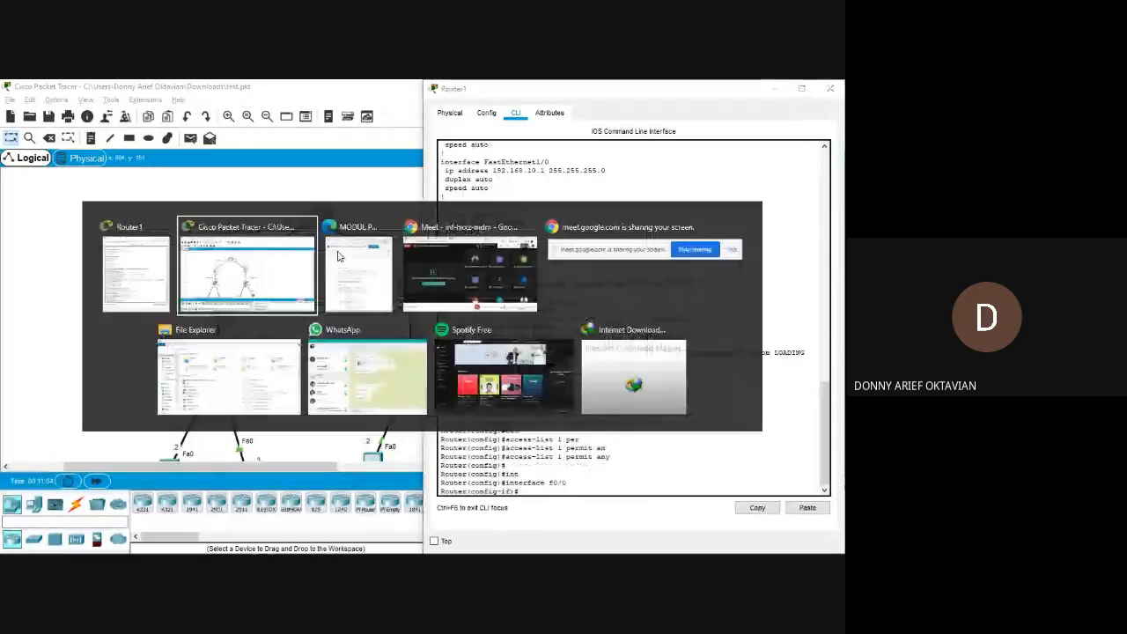
click(339, 255)
drag(161, 340, 275, 345)
click(276, 344)
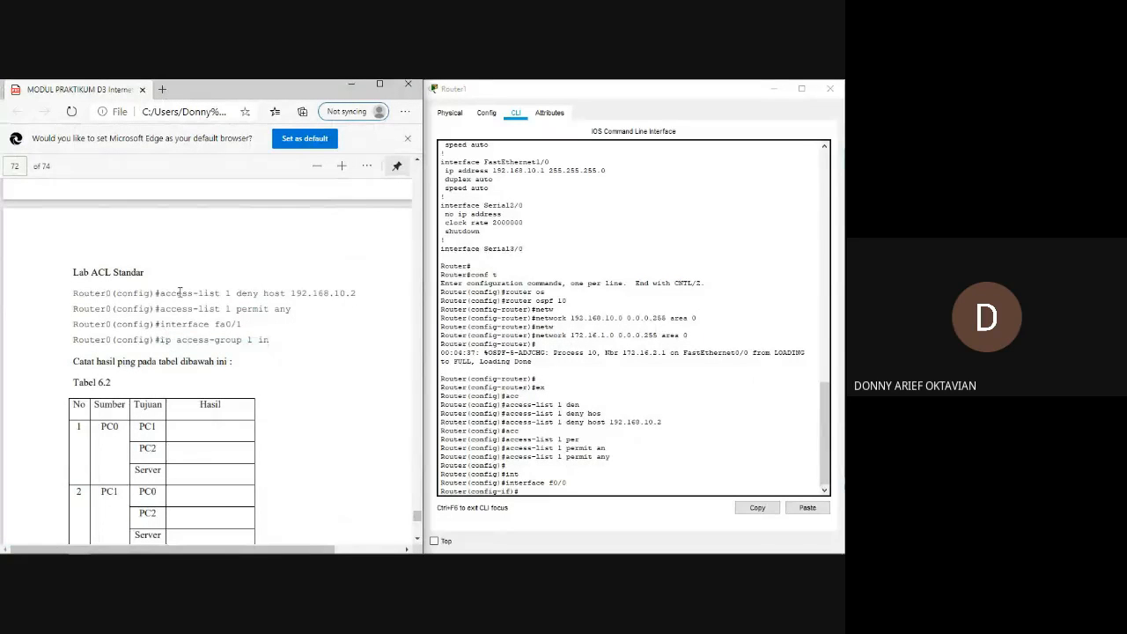
double_click(180, 294)
click(185, 338)
scroll(209, 347, up, 3)
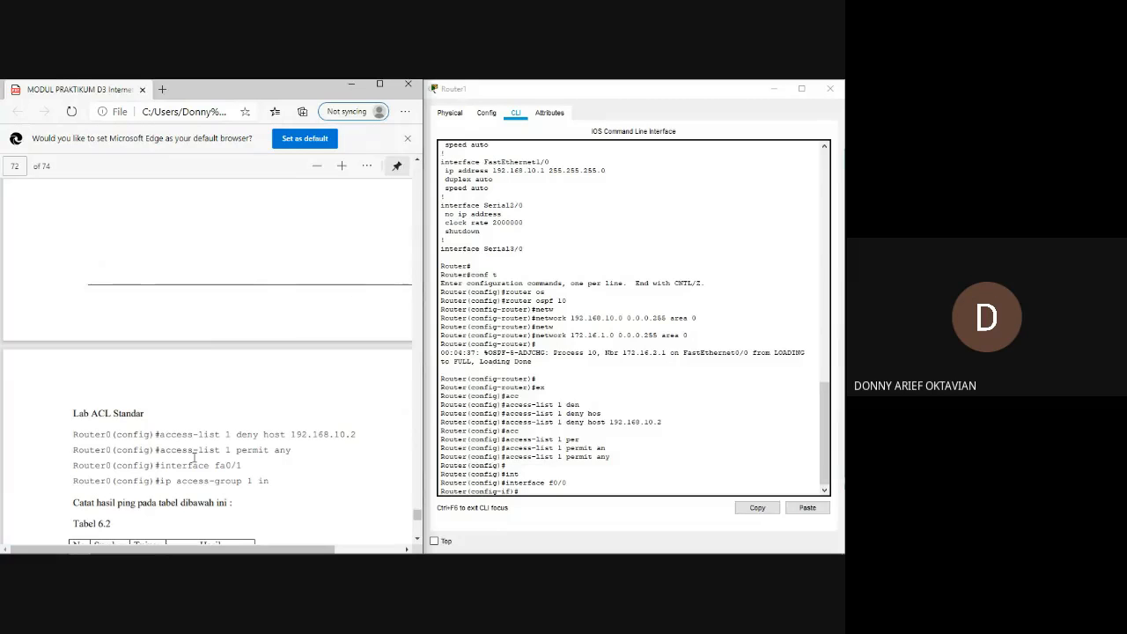
drag(212, 467, 241, 468)
scroll(242, 470, up, 5)
scroll(239, 469, up, 10)
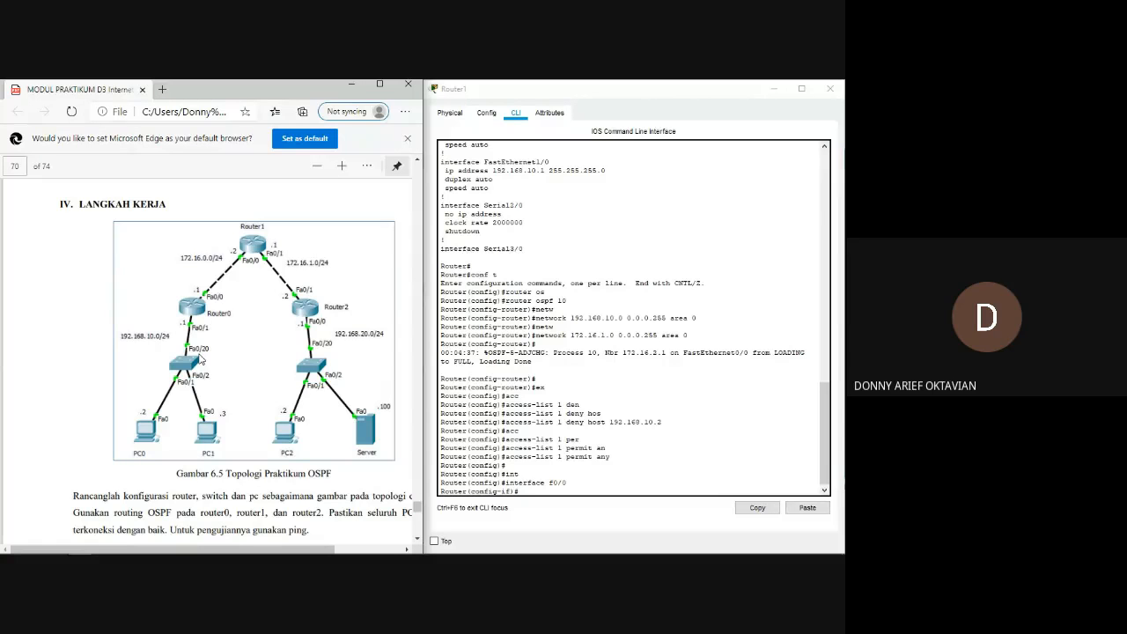
scroll(201, 358, down, 5)
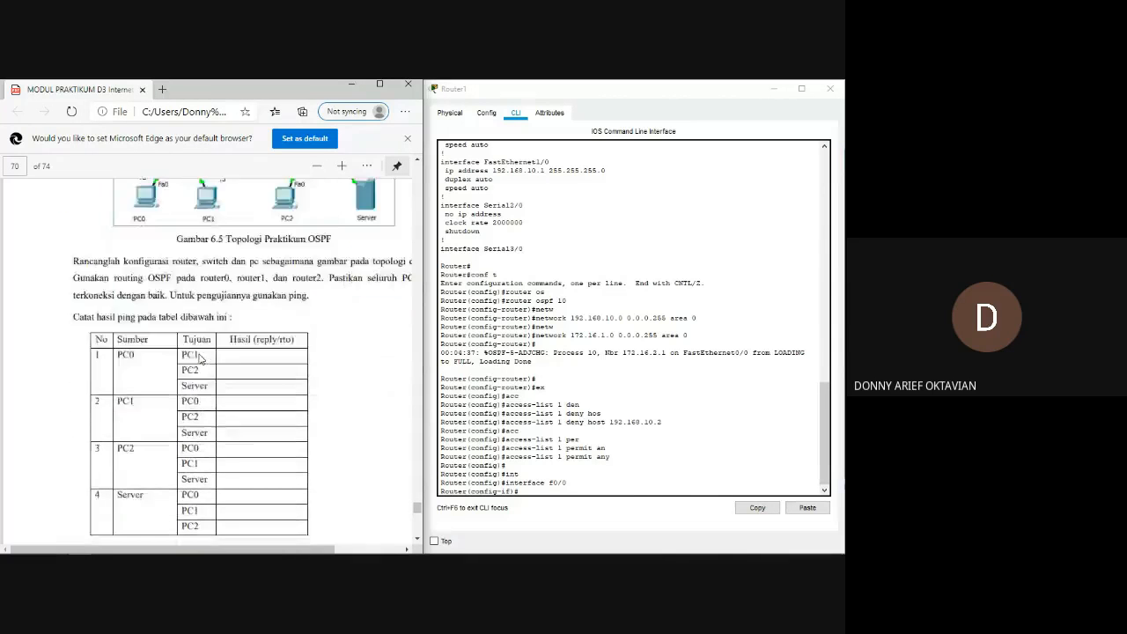
scroll(201, 358, up, 4)
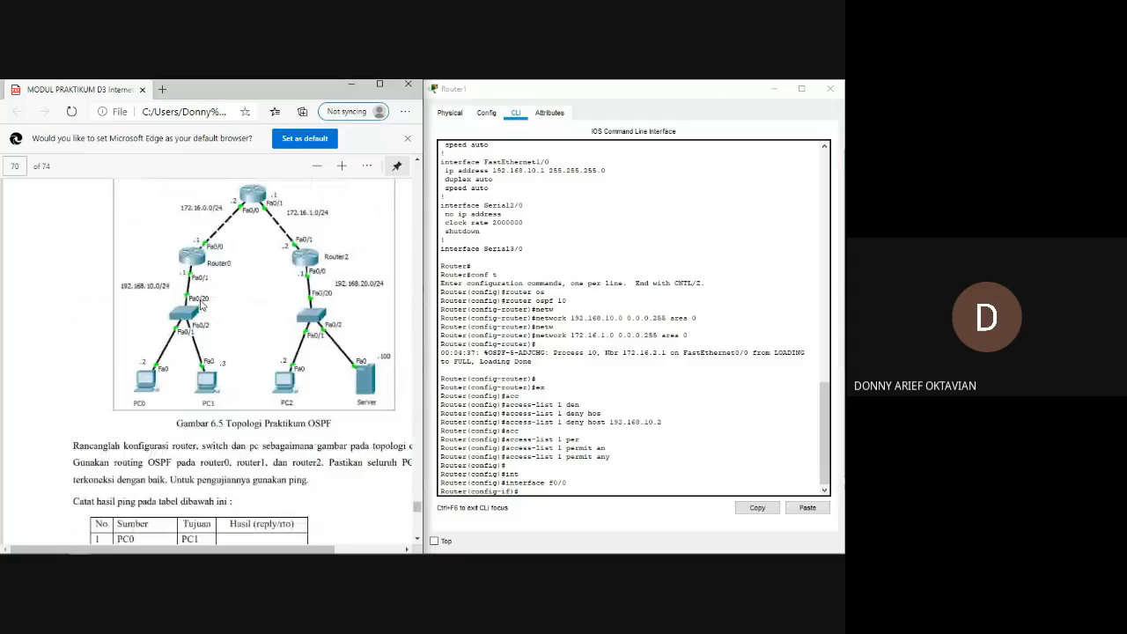
scroll(201, 304, down, 10)
scroll(202, 284, down, 10)
scroll(203, 283, up, 3)
scroll(203, 283, down, 2)
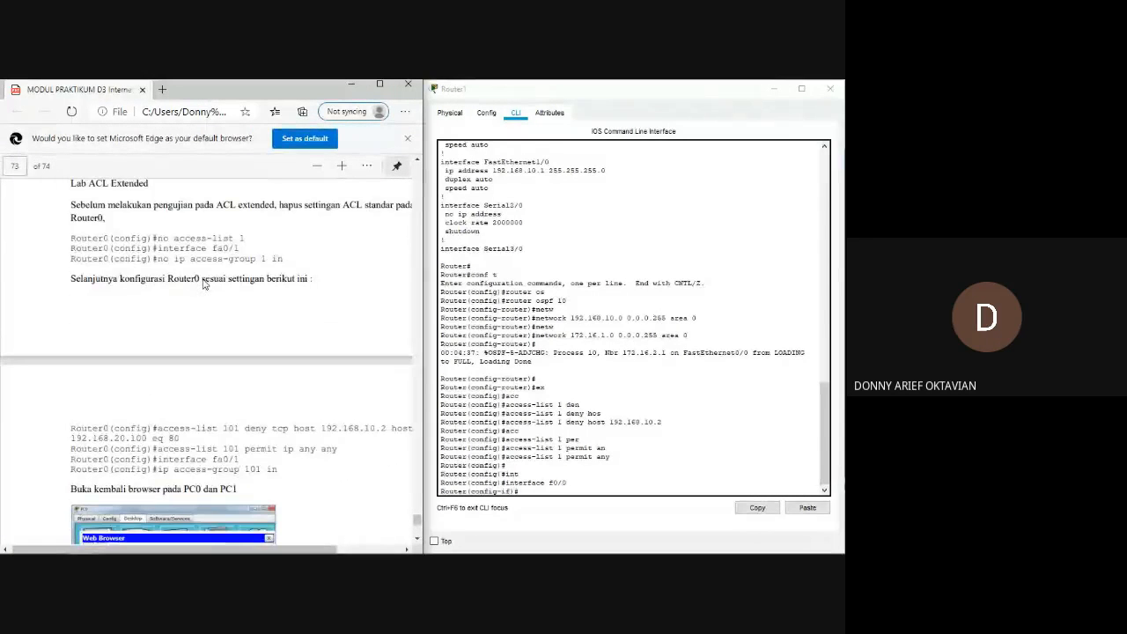
scroll(203, 284, up, 9)
Return to Router1's CLI, exit interface f0/0 configuration and try to enter interface f0/1.
key(alt+Tab)
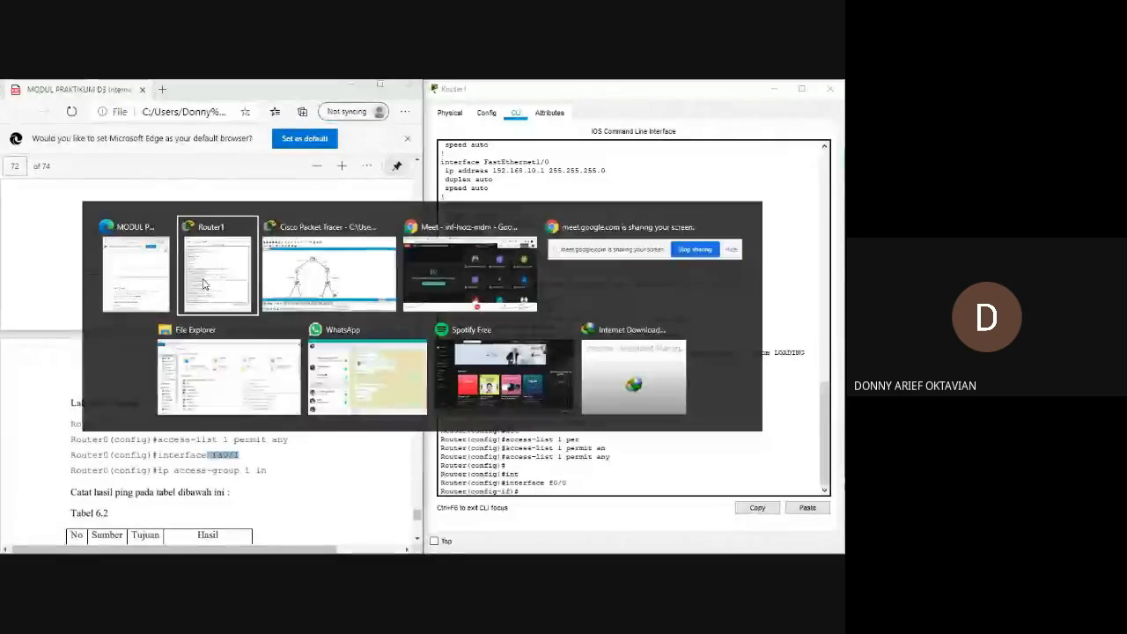
text(ex)
key(Return)
text(int)
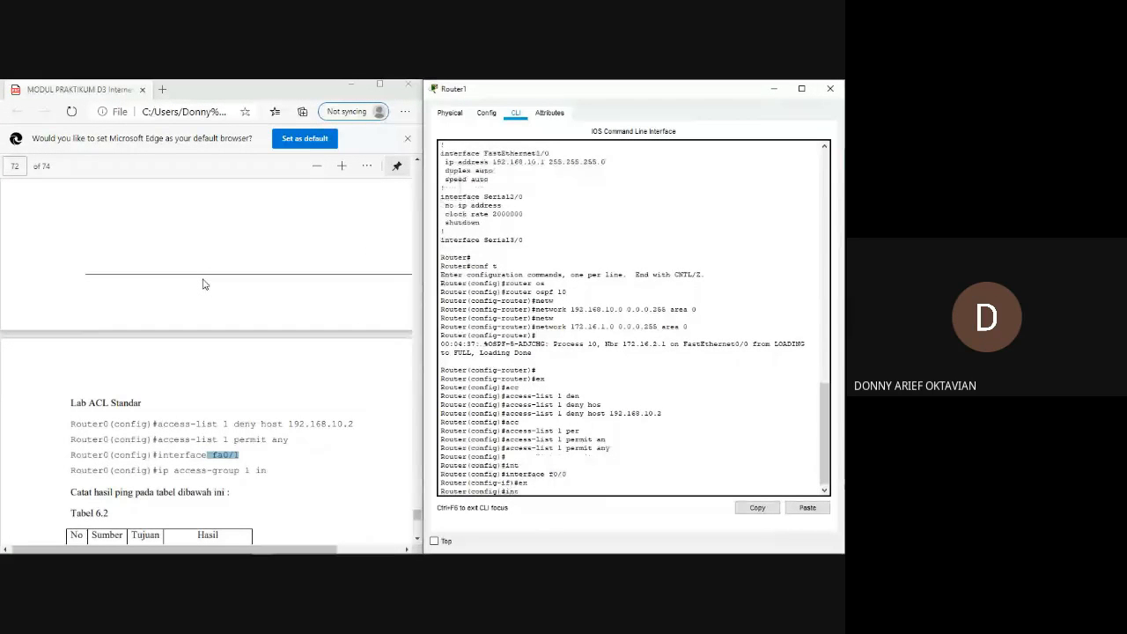
text(e)
key(Tab)
text(f0/1)
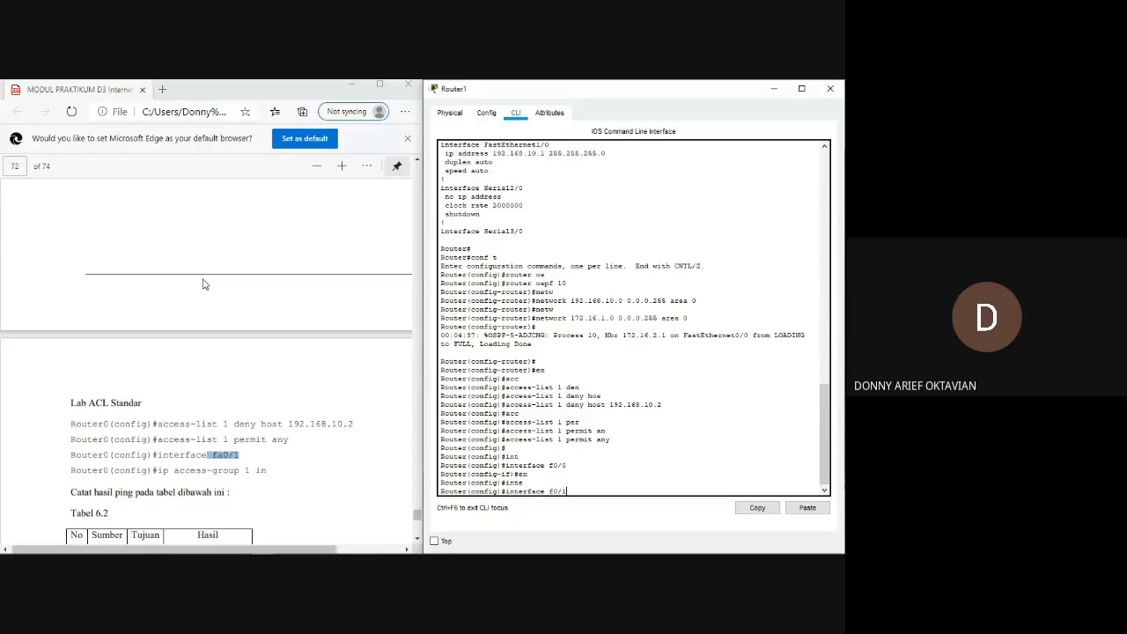
key(Return)
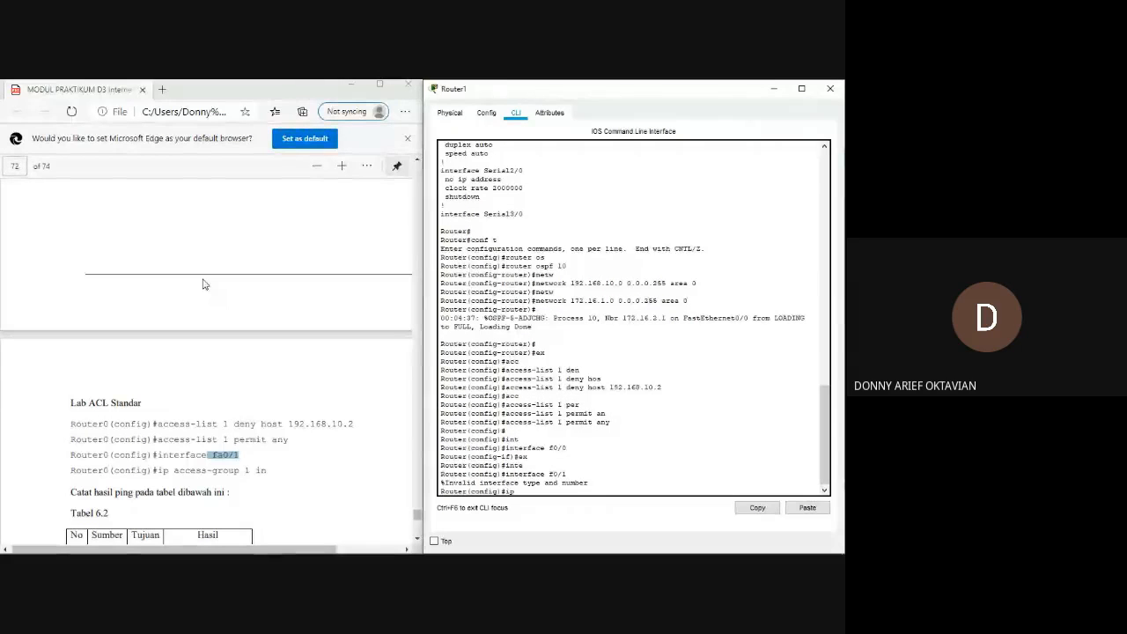
Try to run ip access-list 1 in from Router1's global configuration.
text(ip acc)
key(Tab)
text(1)
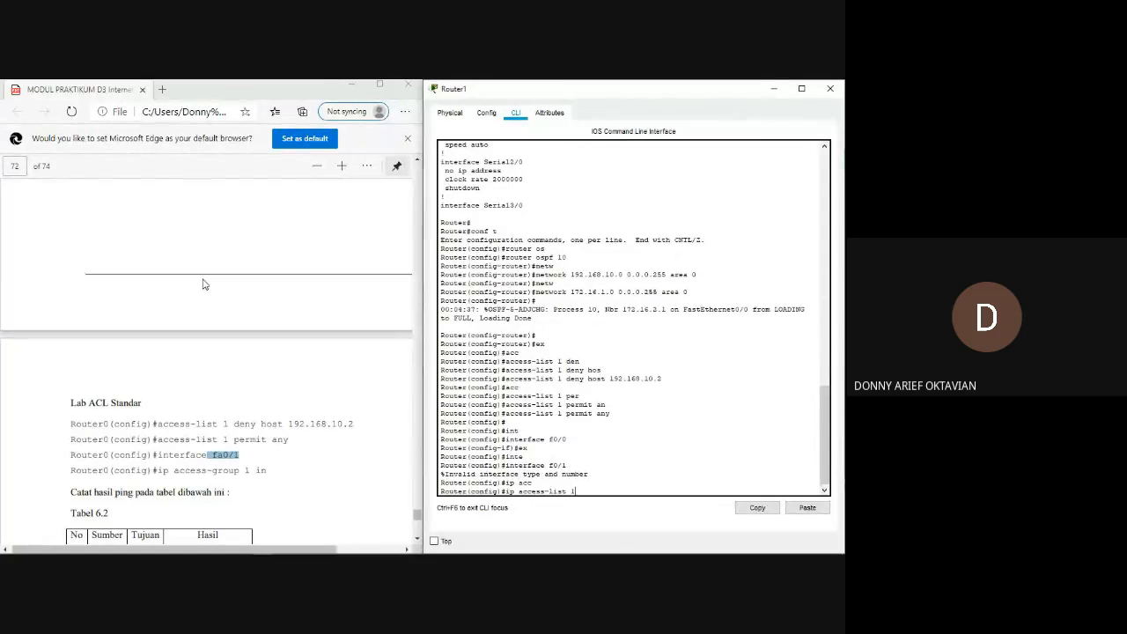
key(Tab)
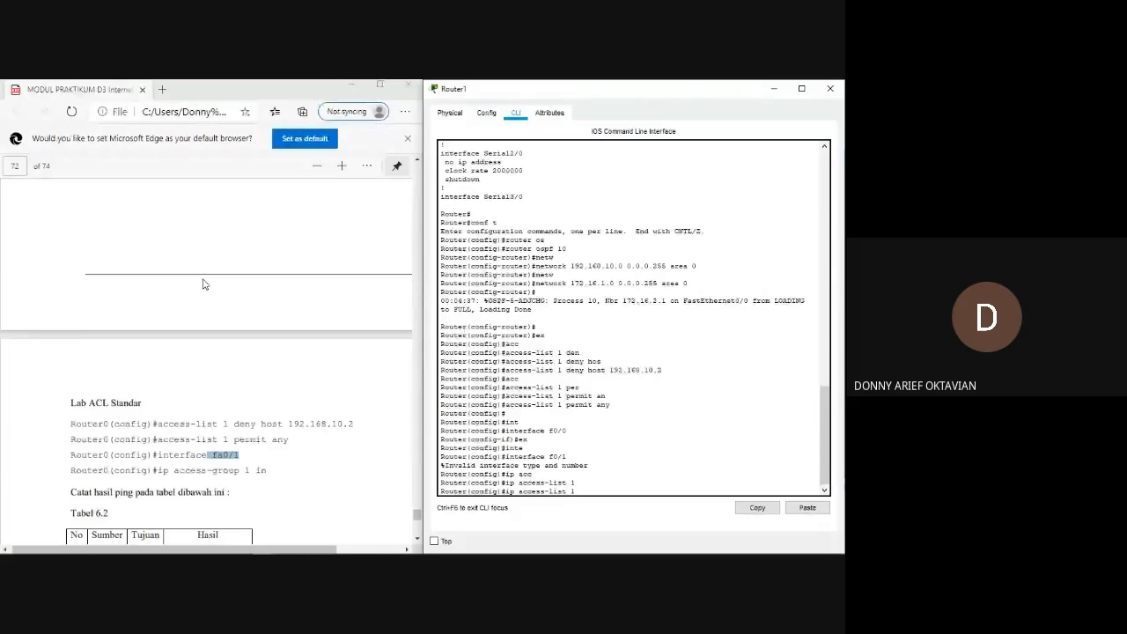
text(in)
key(Tab)
key(BackSpace)
key(BackSpace)
text(in)
key(Return)
Clear the recalled ip access-list command and try to enter interface fa0/1 on Router1.
key(Up)
key(BackSpace)
key(BackSpace)
key(BackSpace)
key(BackSpace)
key(BackSpace)
key(BackSpace)
key(BackSpace)
key(BackSpace)
key(BackSpace)
key(BackSpace)
key(BackSpace)
key(BackSpace)
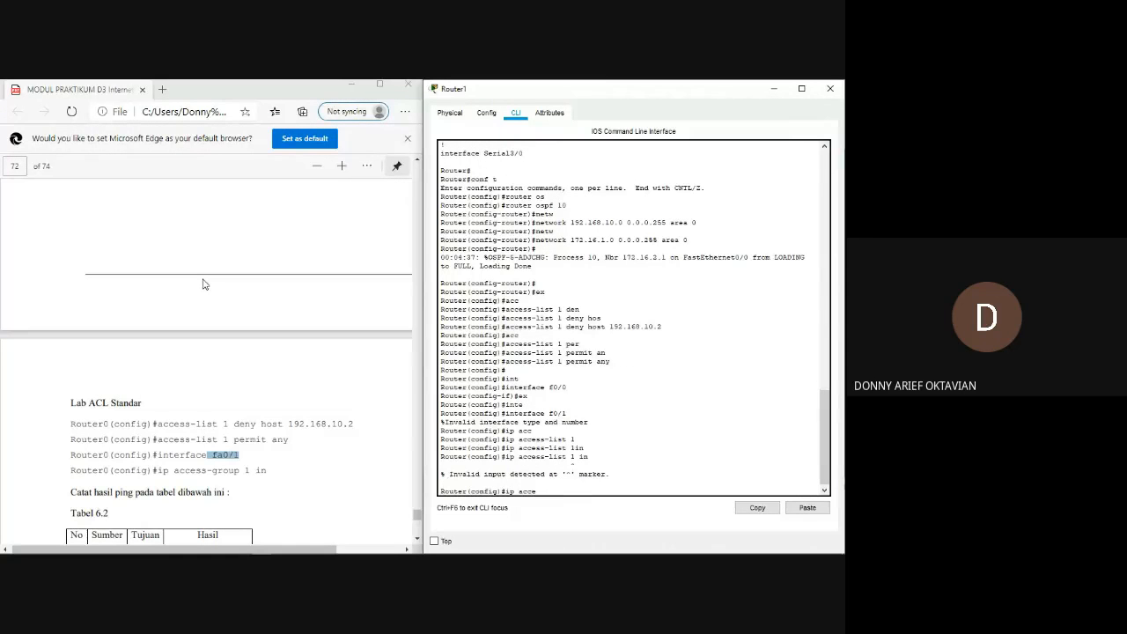
key(BackSpace)
key(BackSpace)
key(BackSpace)
key(BackSpace)
key(BackSpace)
key(BackSpace)
key(BackSpace)
text(int)
key(Tab)
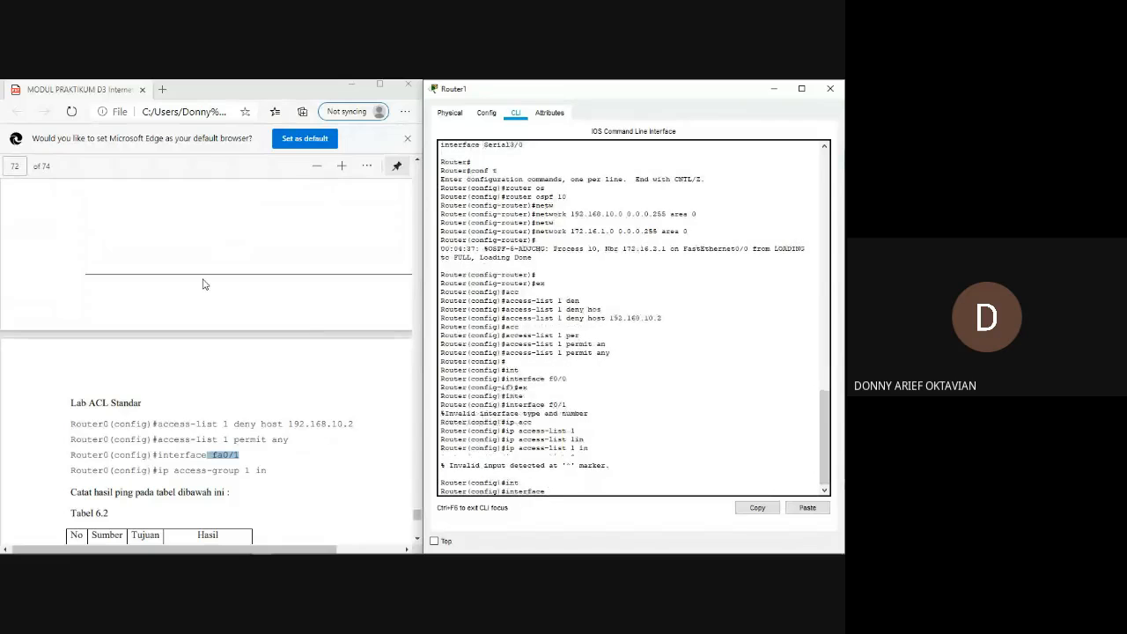
text(fa0/1)
key(Return)
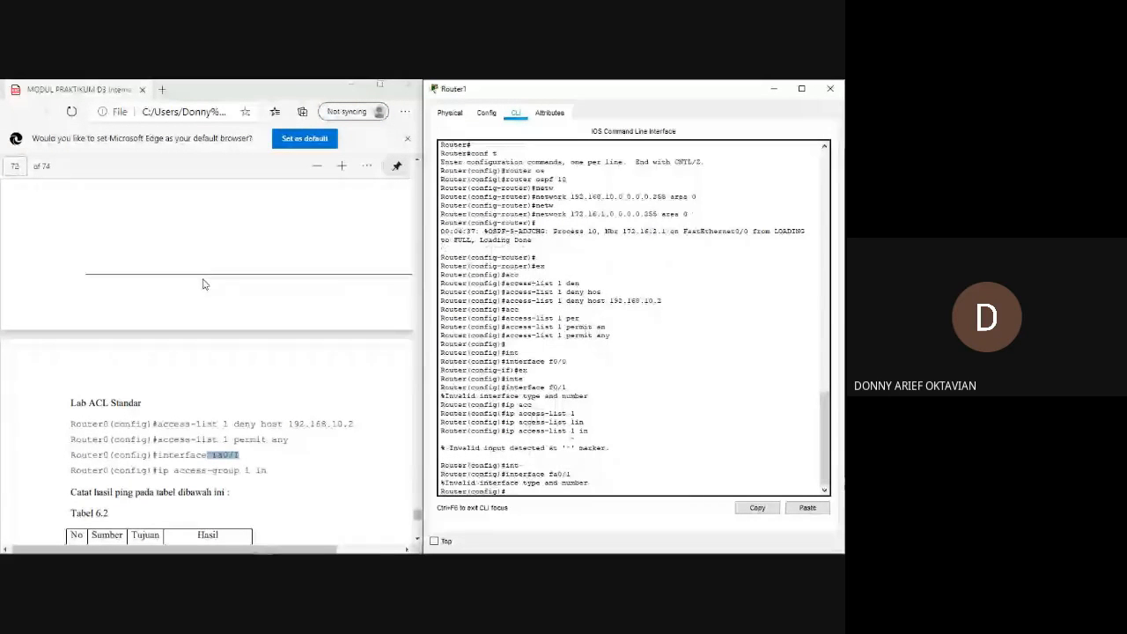
Check the port labels in the Packet Tracer topology and enter interface f1/0 configuration on Router1.
key(alt+Tab)
key(alt+Tab)
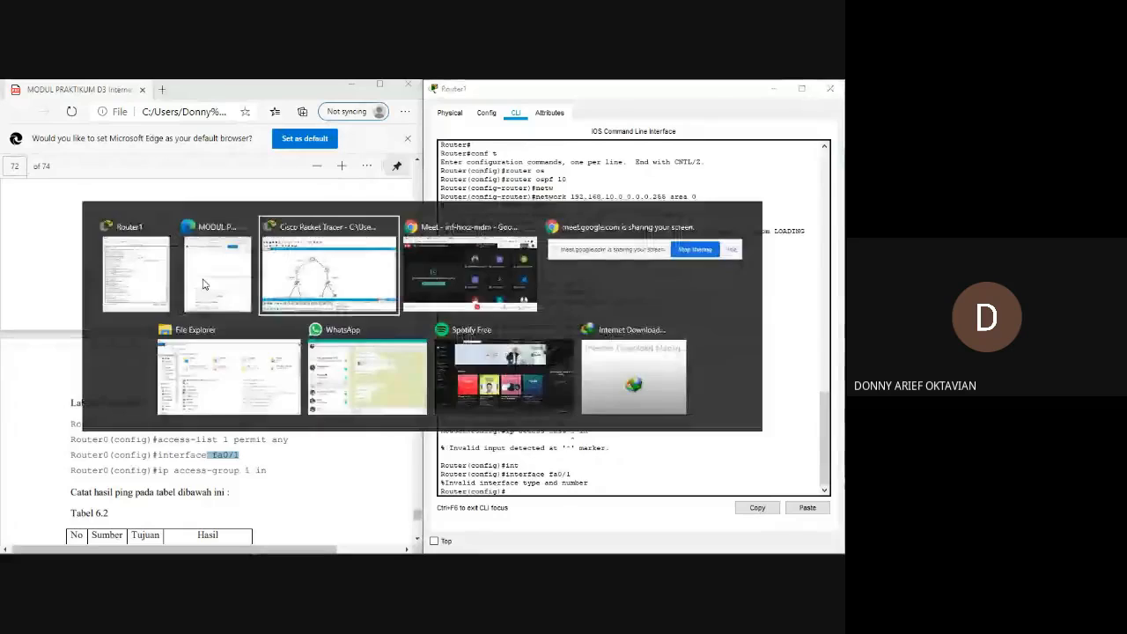
text(iner)
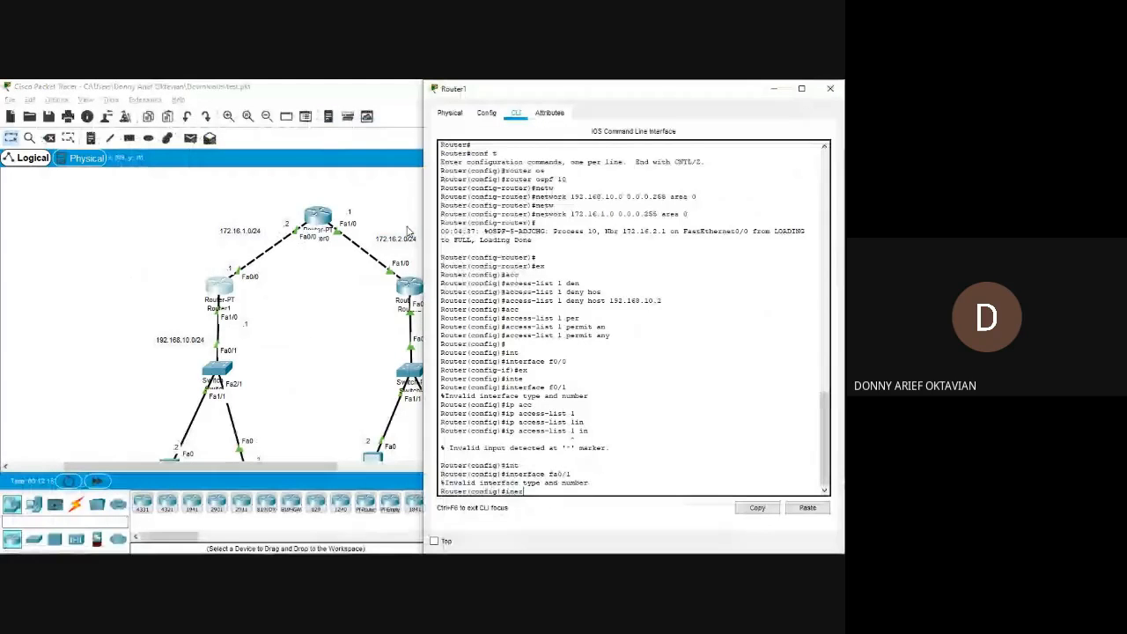
key(Tab)
key(BackSpace)
key(BackSpace)
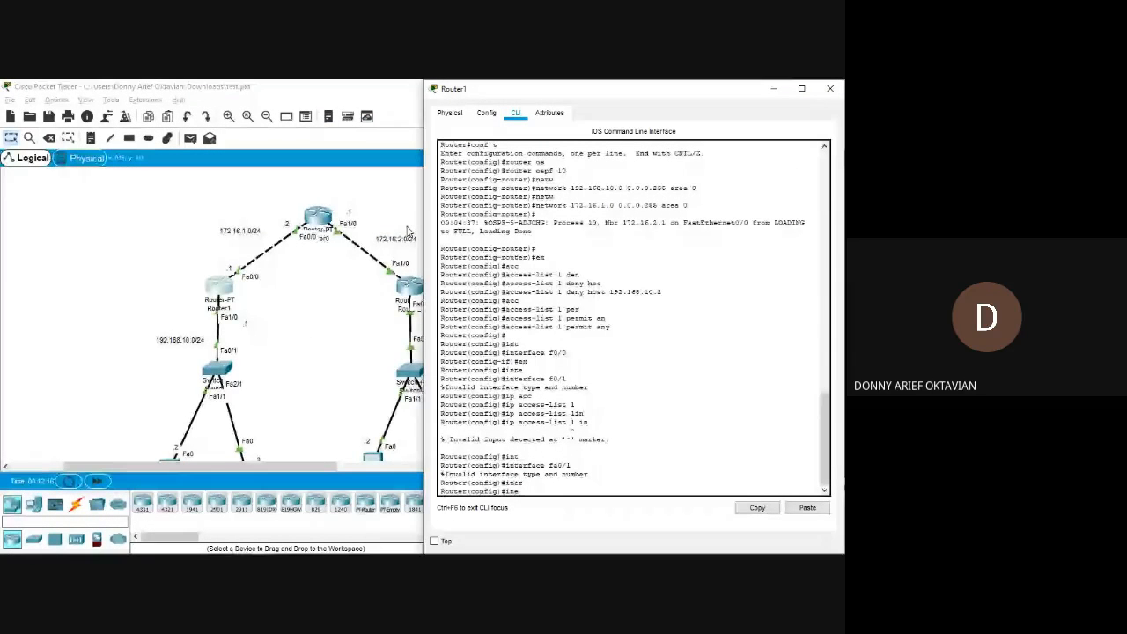
text(ter)
key(Tab)
text(f1/0)
key(Return)
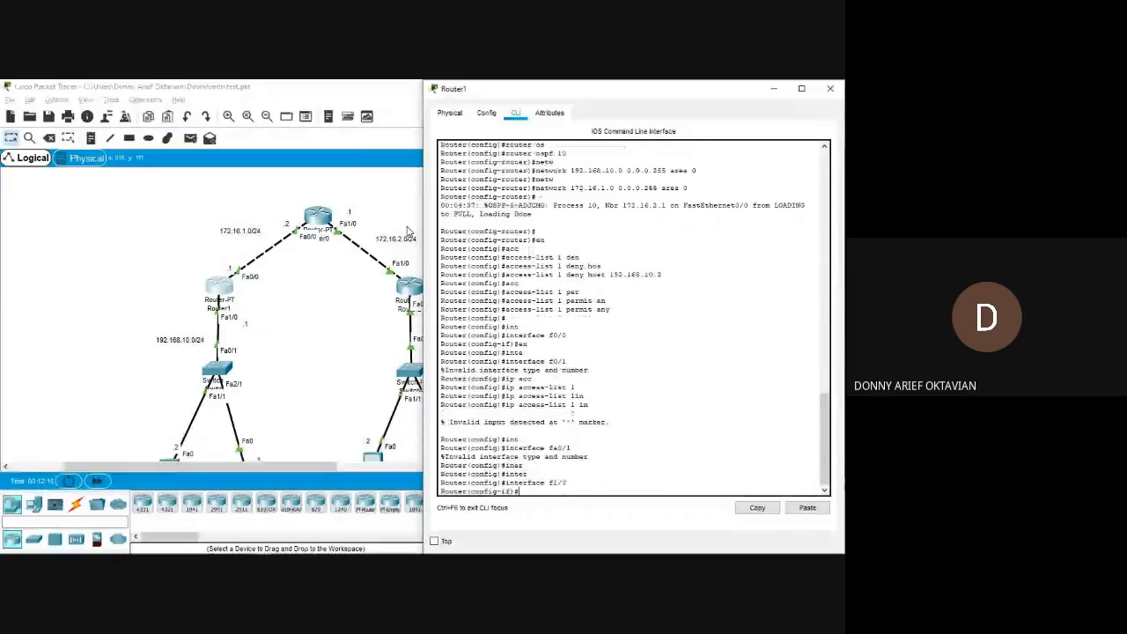
Consult the module's Lab ACL Standar commands and apply ip access-group 1 in to interface f1/0.
text(ip g)
key(alt+Tab)
key(alt+Tab)
key(alt+Tab)
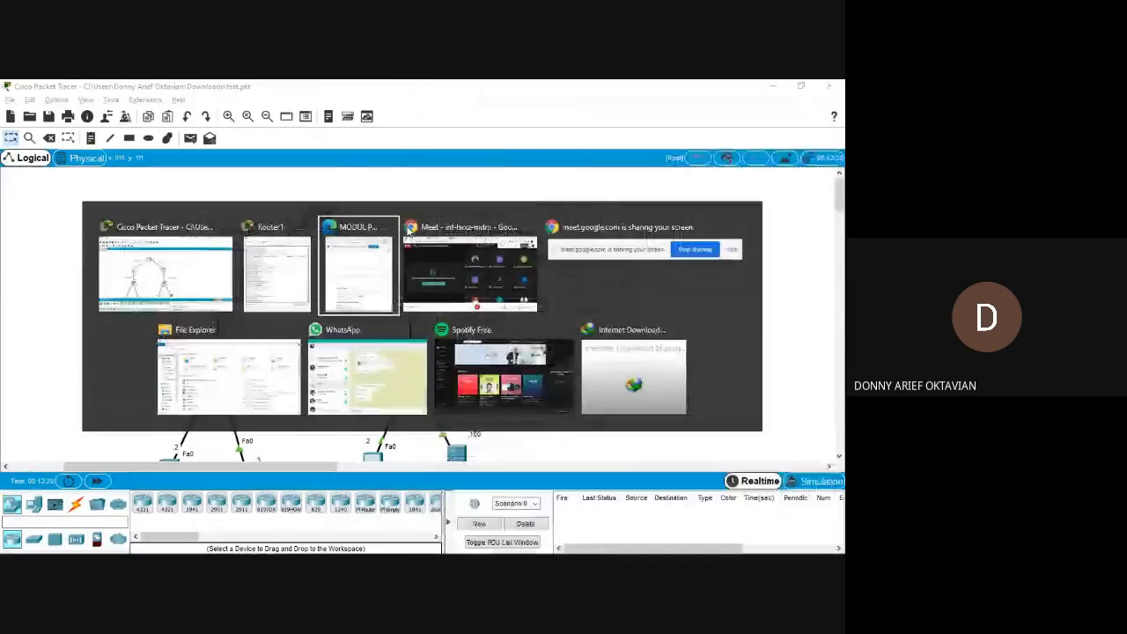
key(alt+Tab)
key(alt+Tab)
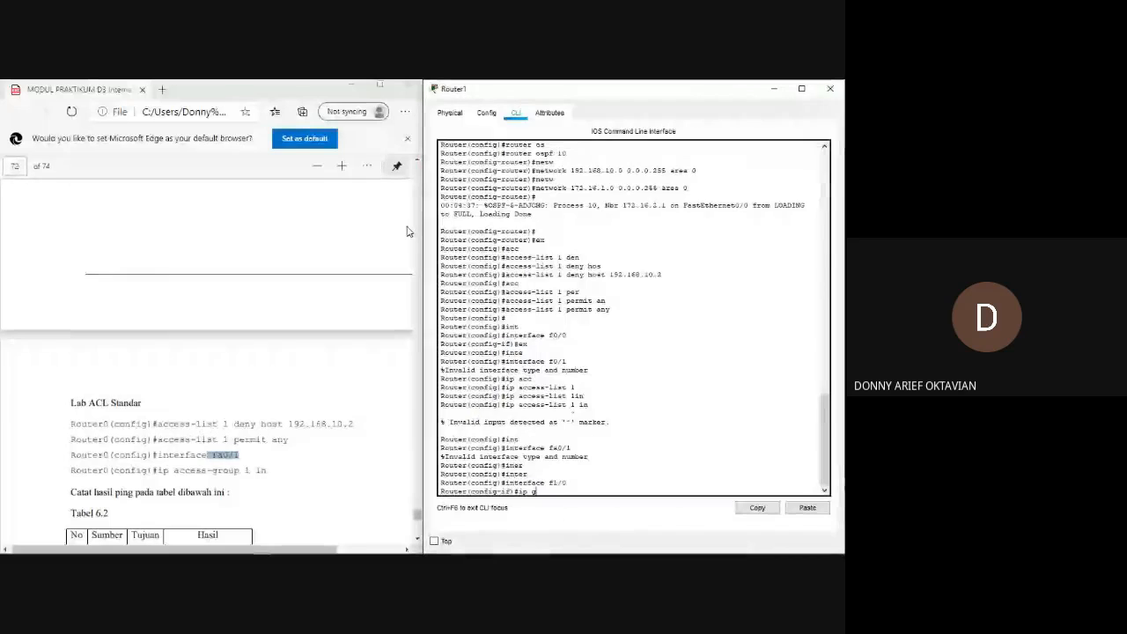
key(BackSpace)
text(acc)
key(Tab)
text(1 in)
key(Return)
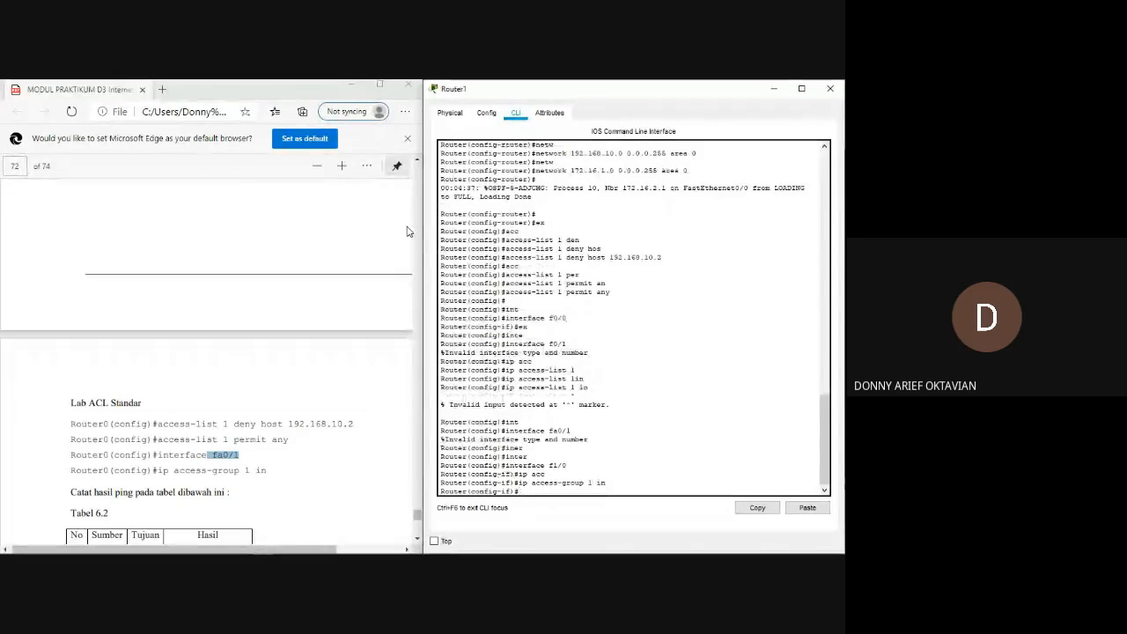
Look over Tabel 6.2 in the module, close the Router1 window and check PC1's IP configuration.
scroll(267, 413, down, 3)
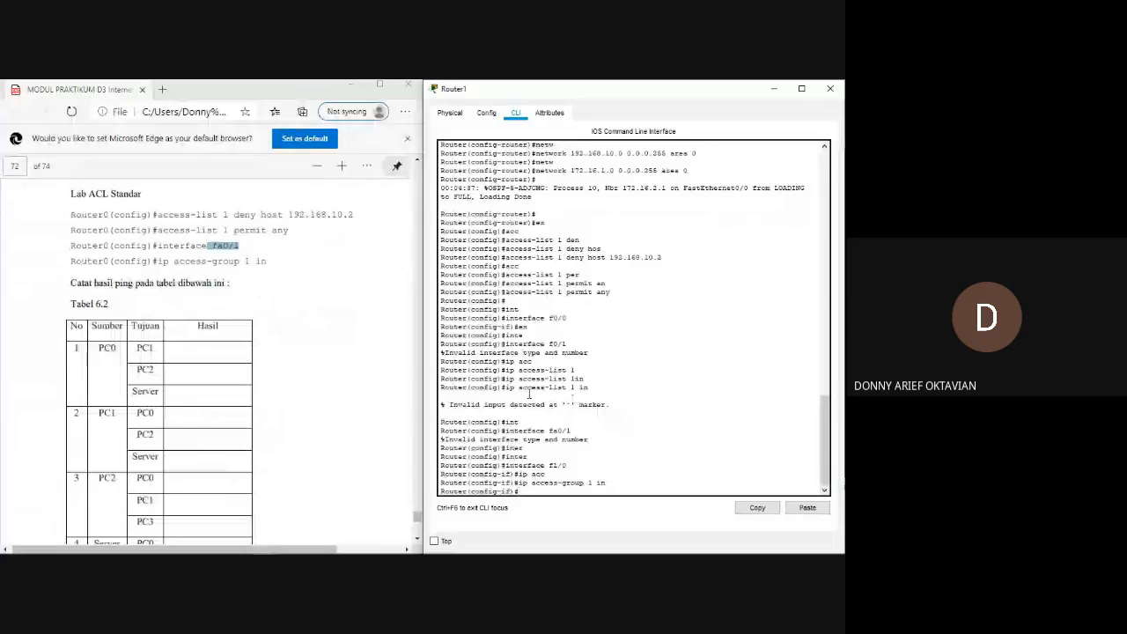
click(826, 93)
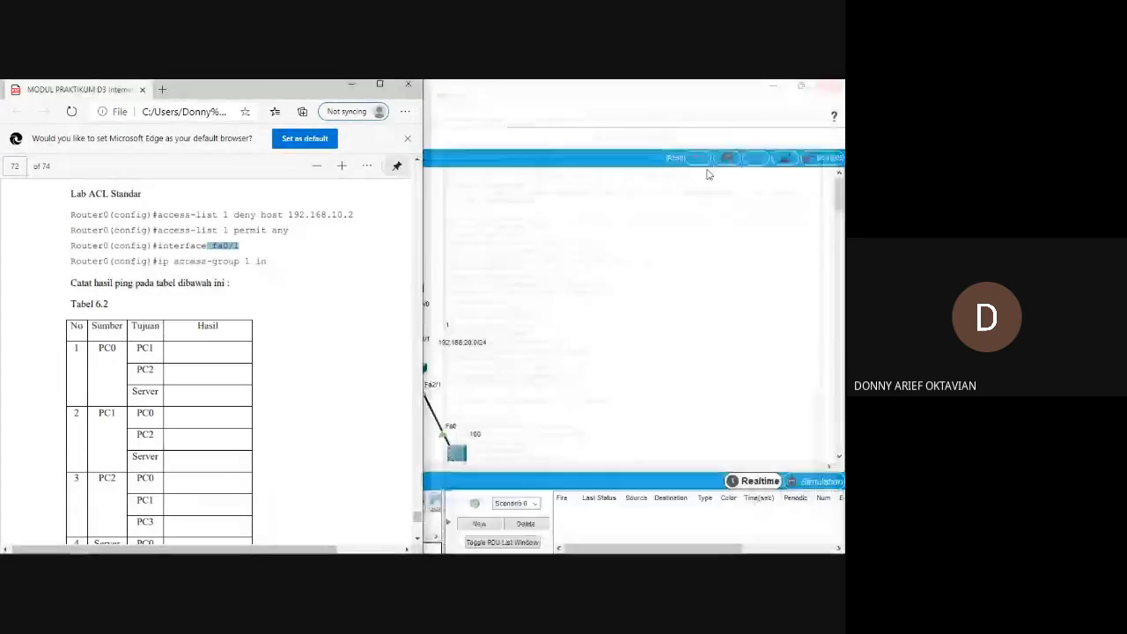
click(579, 290)
scroll(317, 368, down, 3)
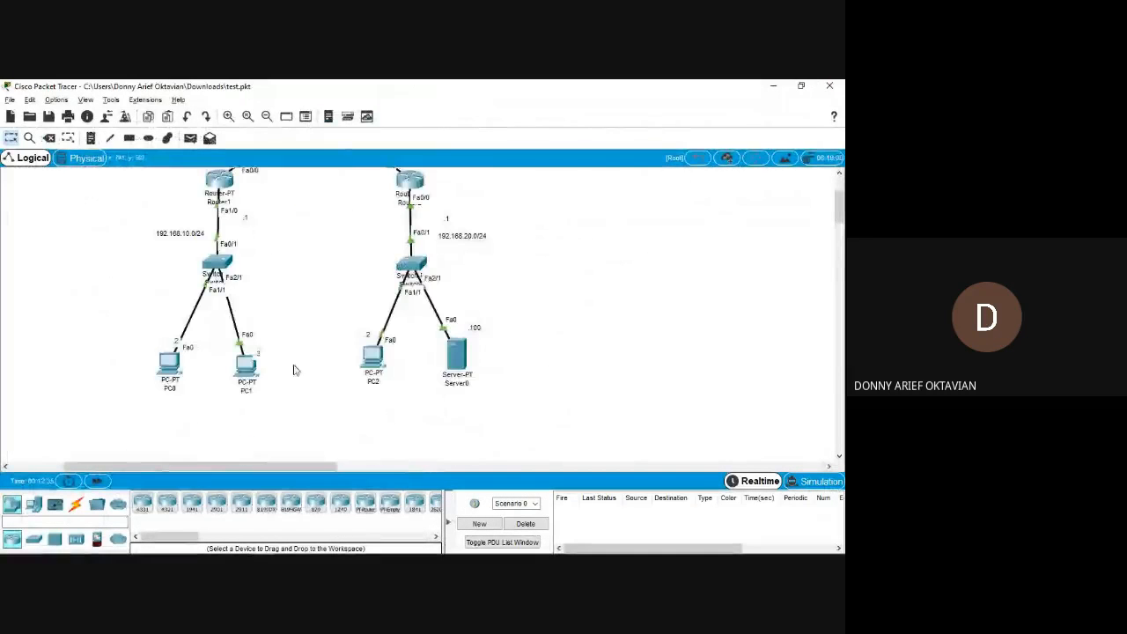
double_click(252, 372)
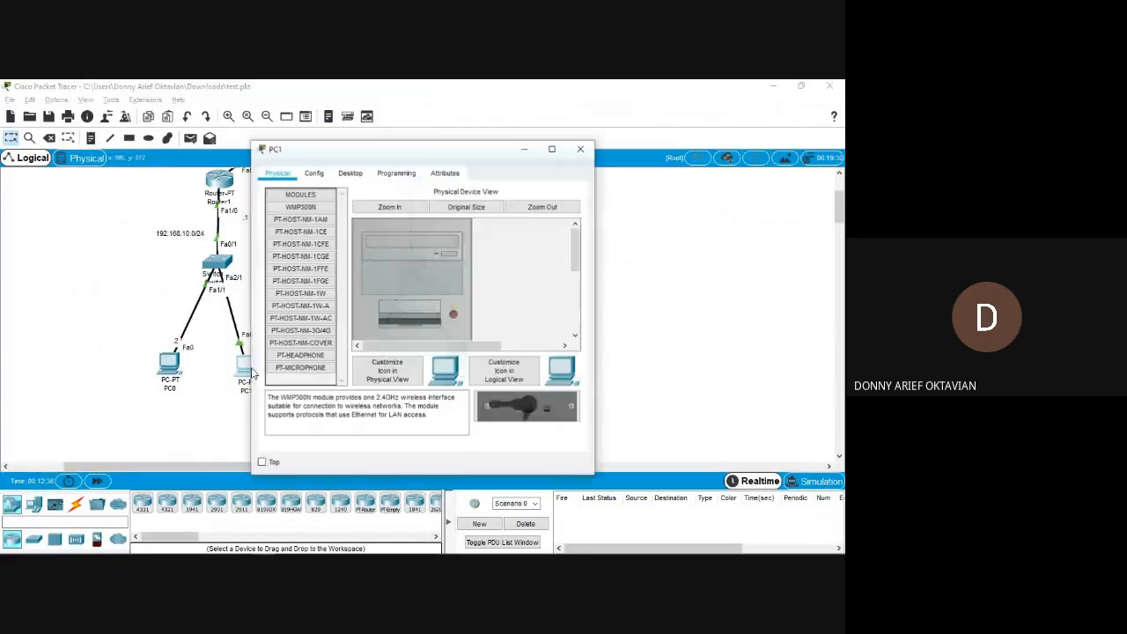
click(349, 174)
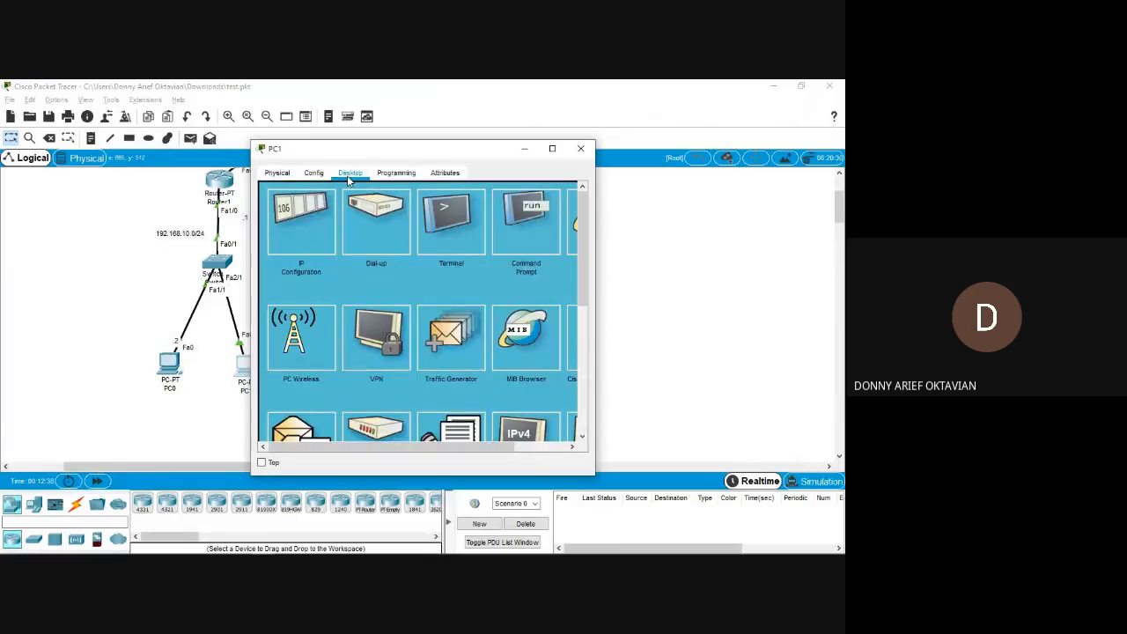
click(296, 236)
click(581, 148)
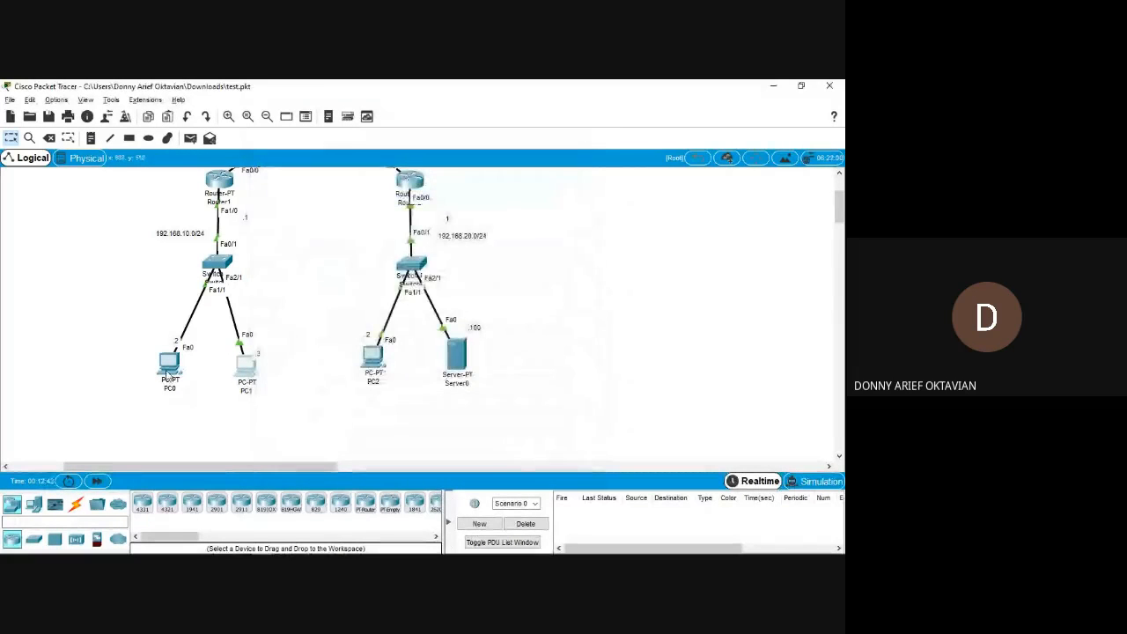
Check PC0's IP configuration and reopen Router1's CLI.
double_click(169, 361)
click(304, 227)
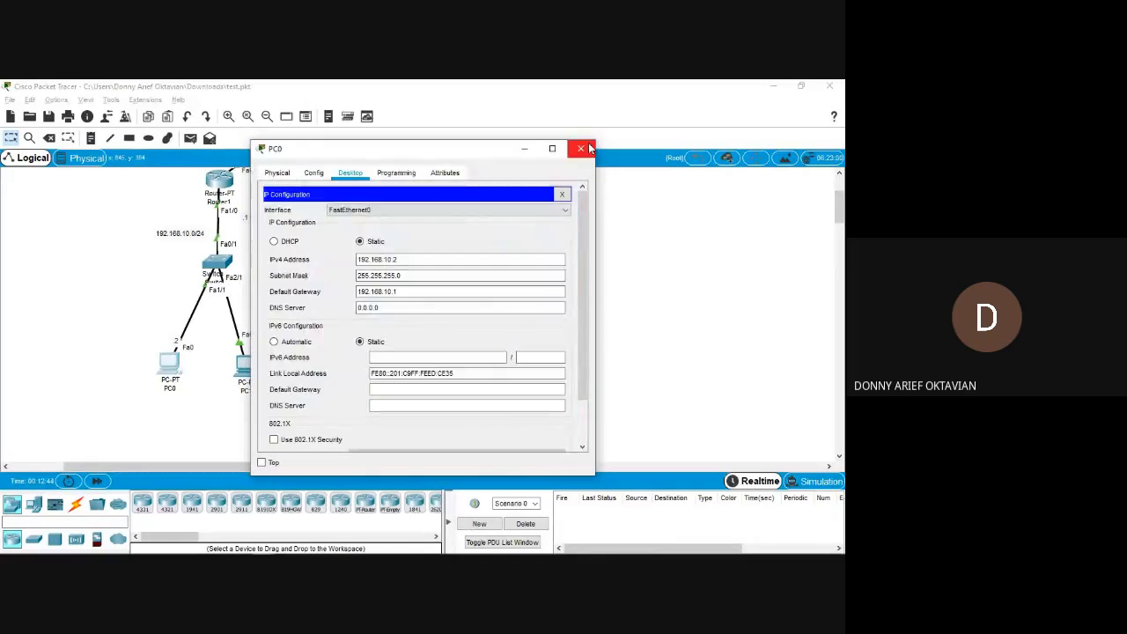
click(583, 148)
double_click(226, 180)
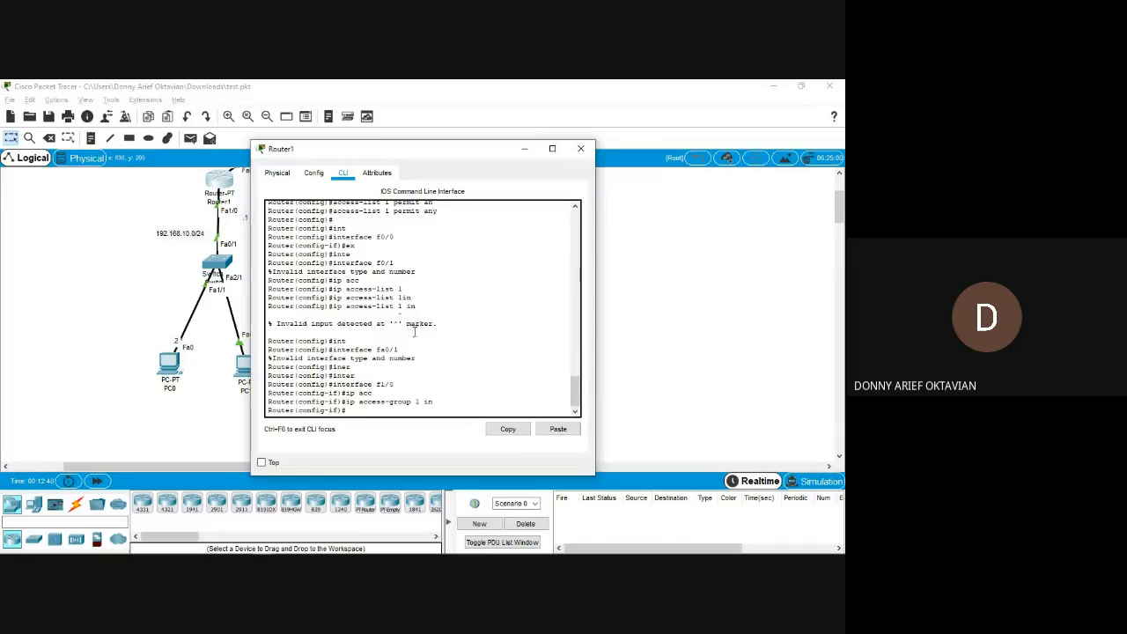
Close the Router1 window and send simple PDUs from PC0 to PC2 and from PC1 to PC2.
scroll(406, 280, up, 3)
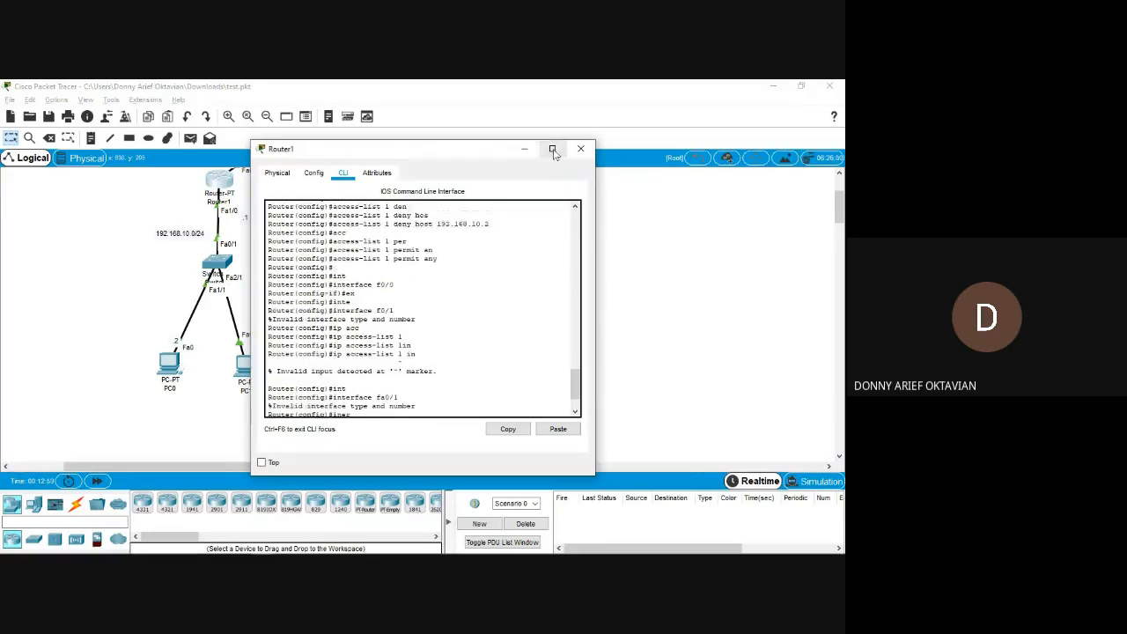
click(581, 148)
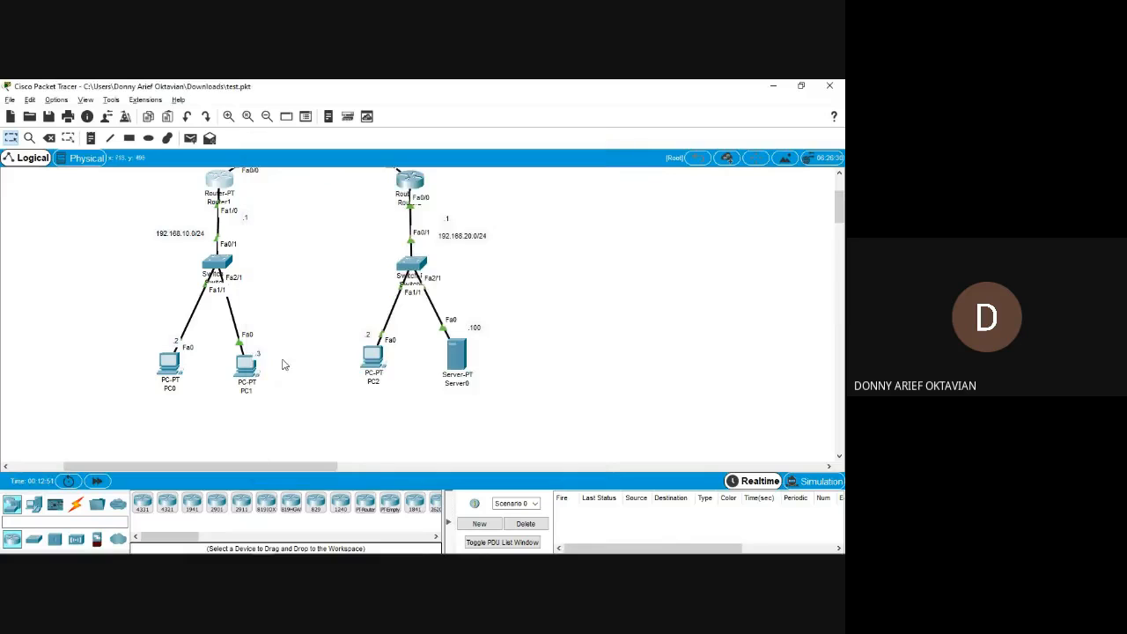
click(192, 144)
click(173, 366)
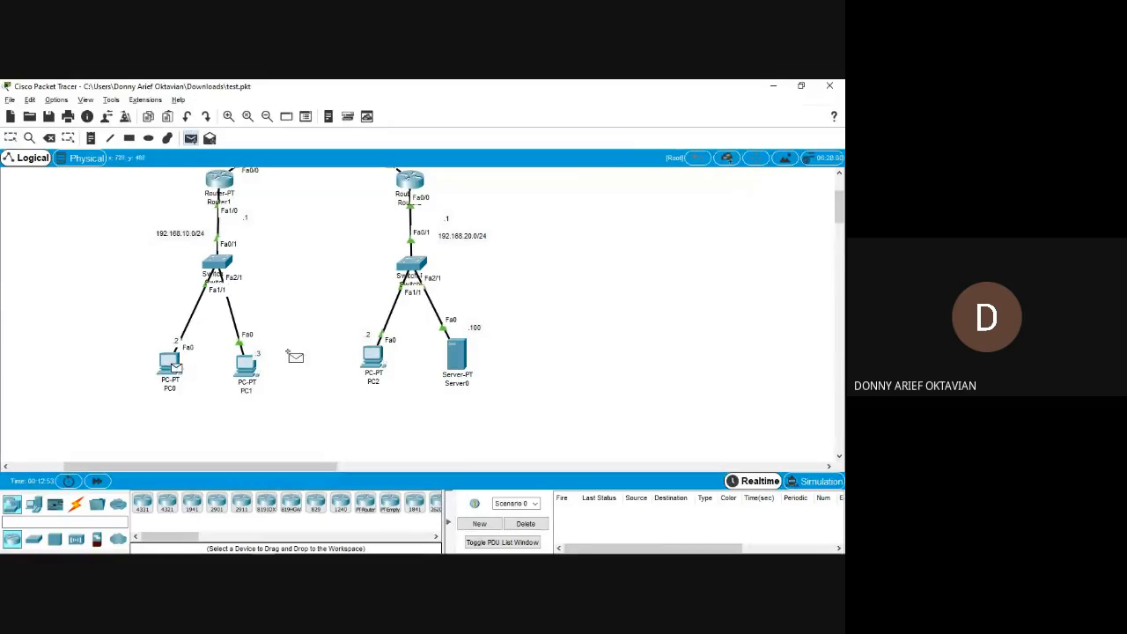
click(383, 363)
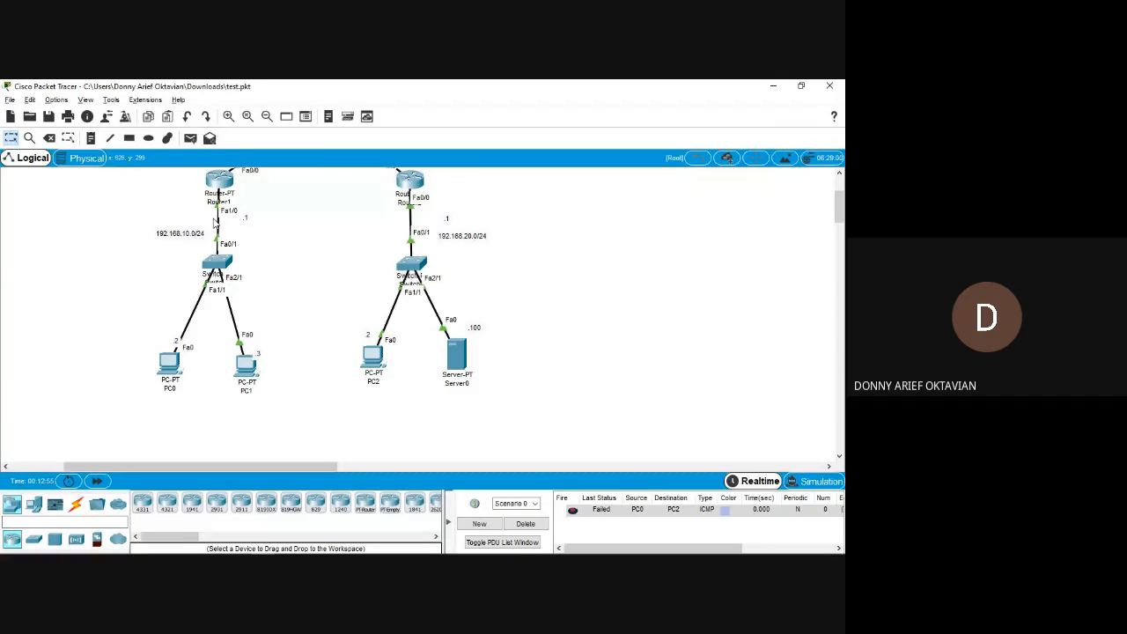
click(190, 139)
click(246, 363)
click(373, 356)
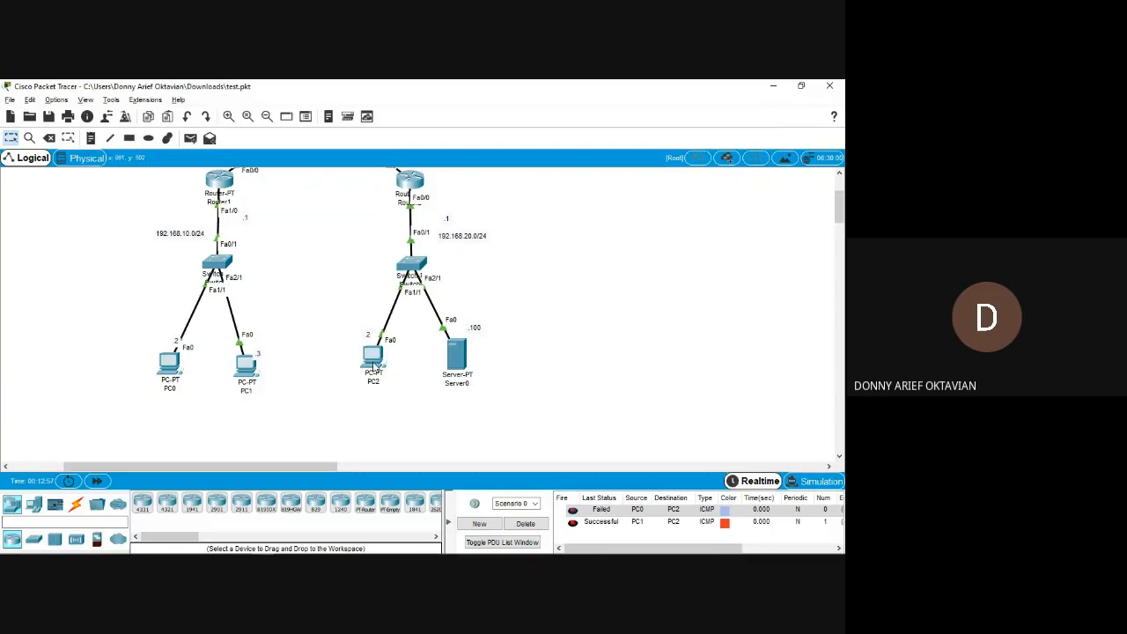
Clear the PDU list, test simple PDUs from PC0 and PC1 to Server0, and delete those results as well.
scroll(280, 312, up, 2)
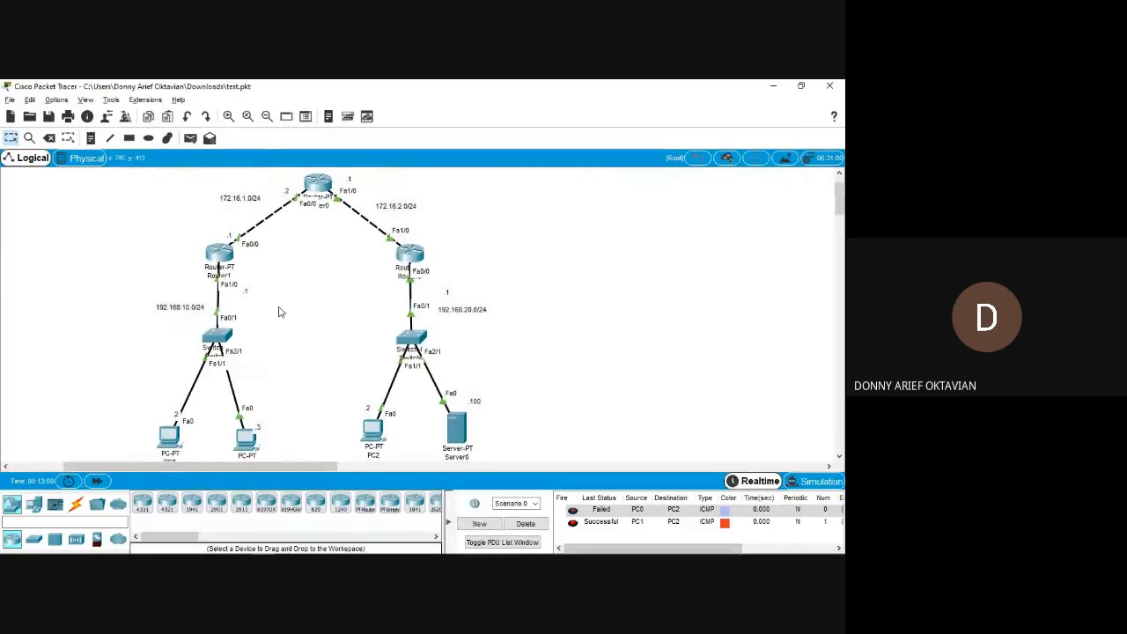
scroll(192, 420, down, 1)
scroll(192, 420, up, 1)
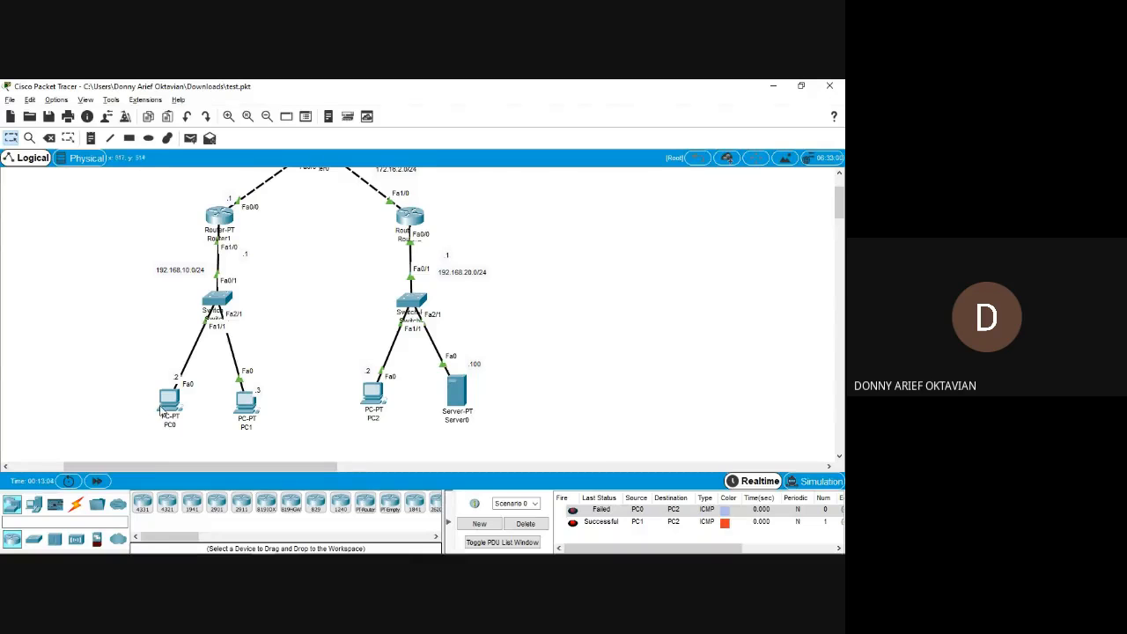
mouse_move(162, 412)
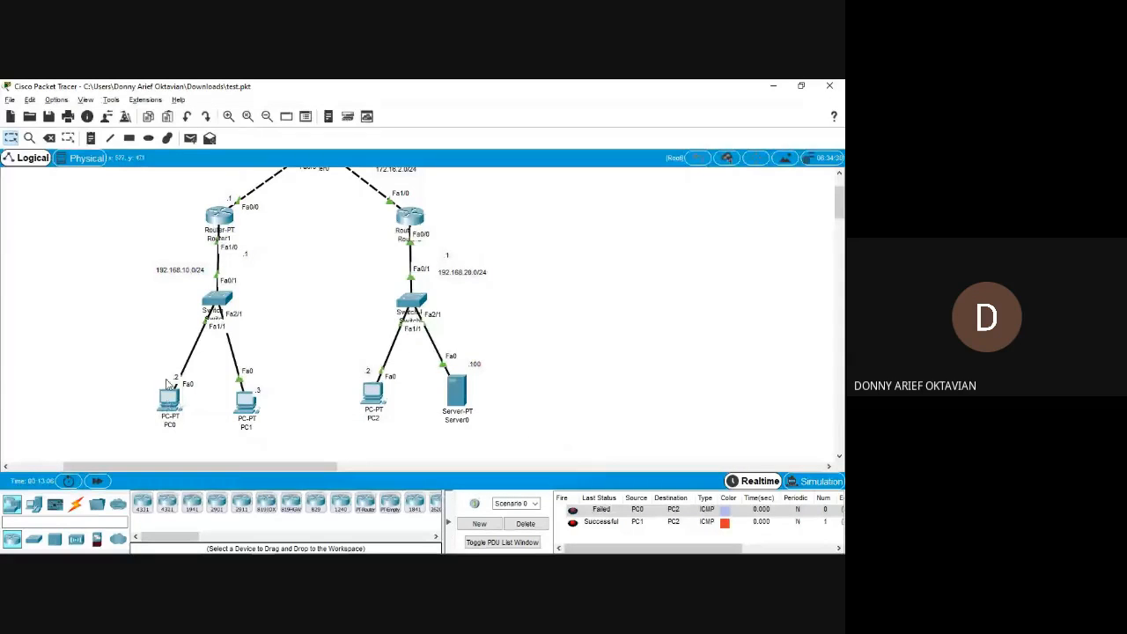
click(525, 523)
click(191, 139)
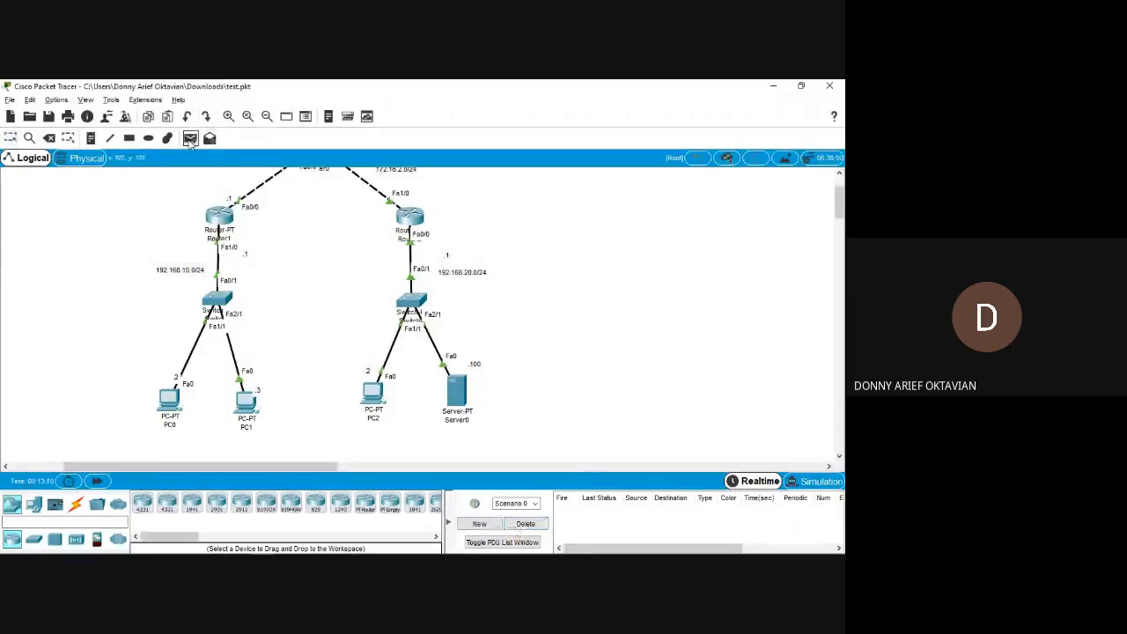
click(170, 410)
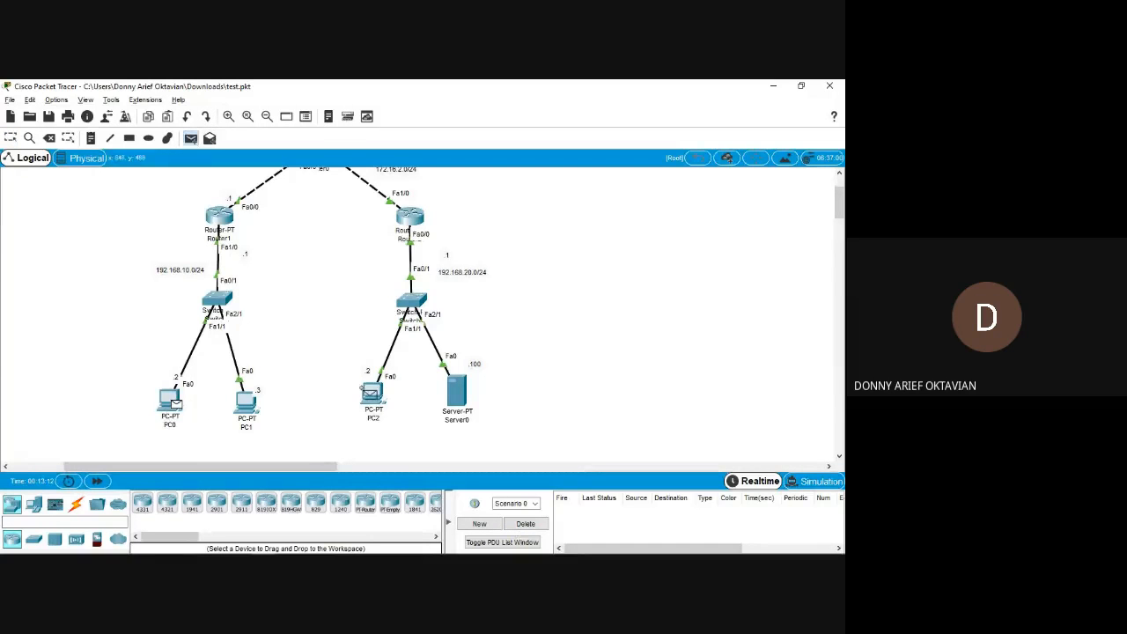
click(461, 394)
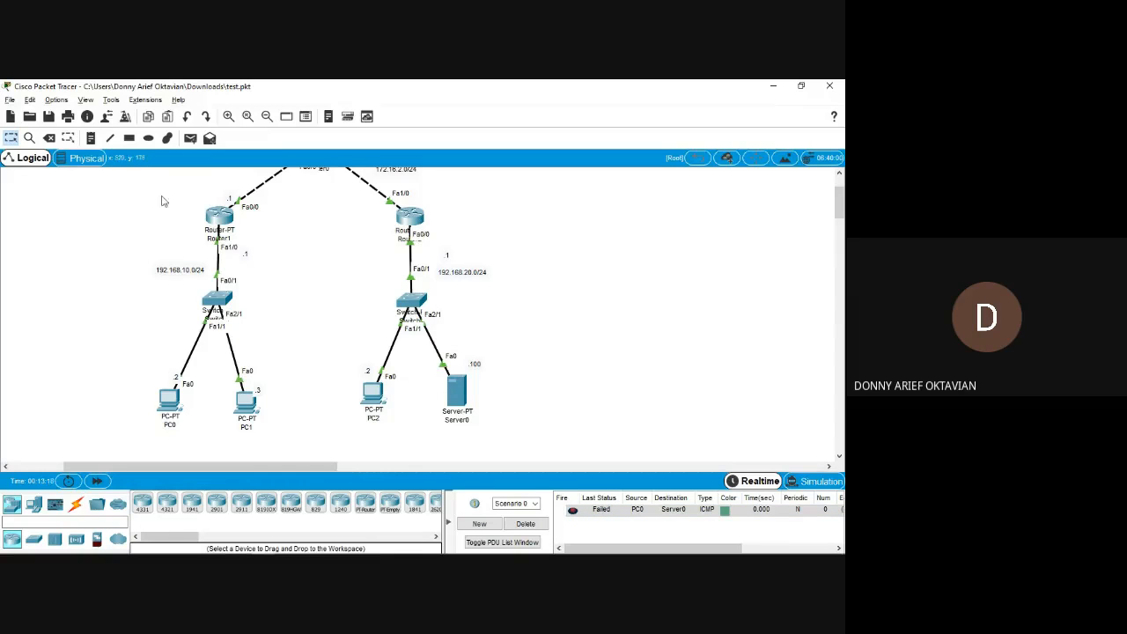
click(191, 138)
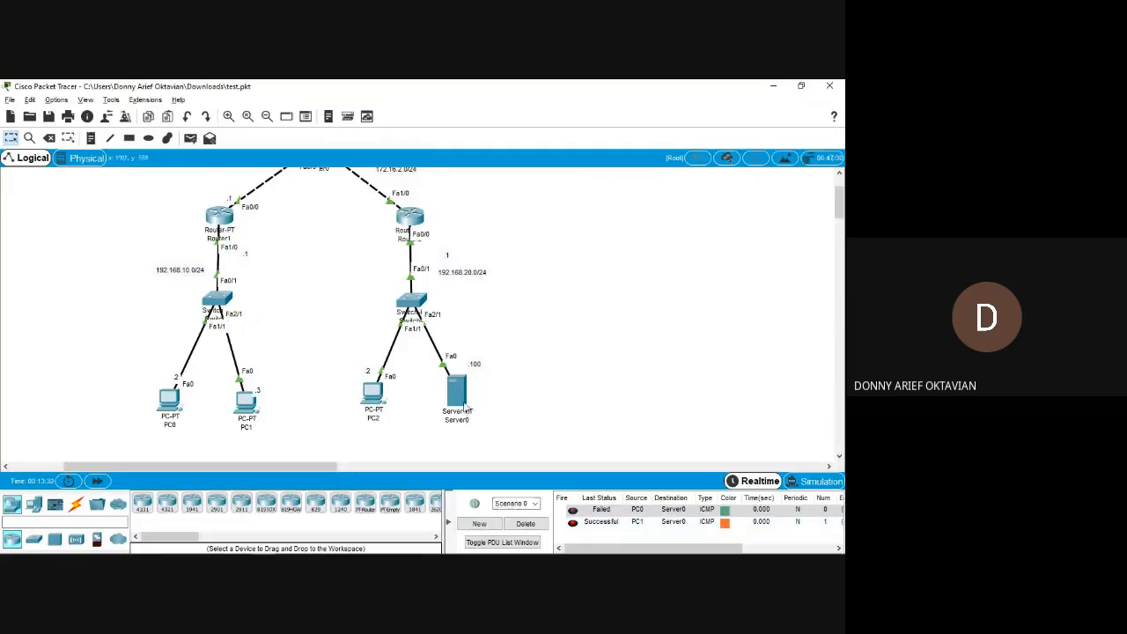
mouse_move(250, 424)
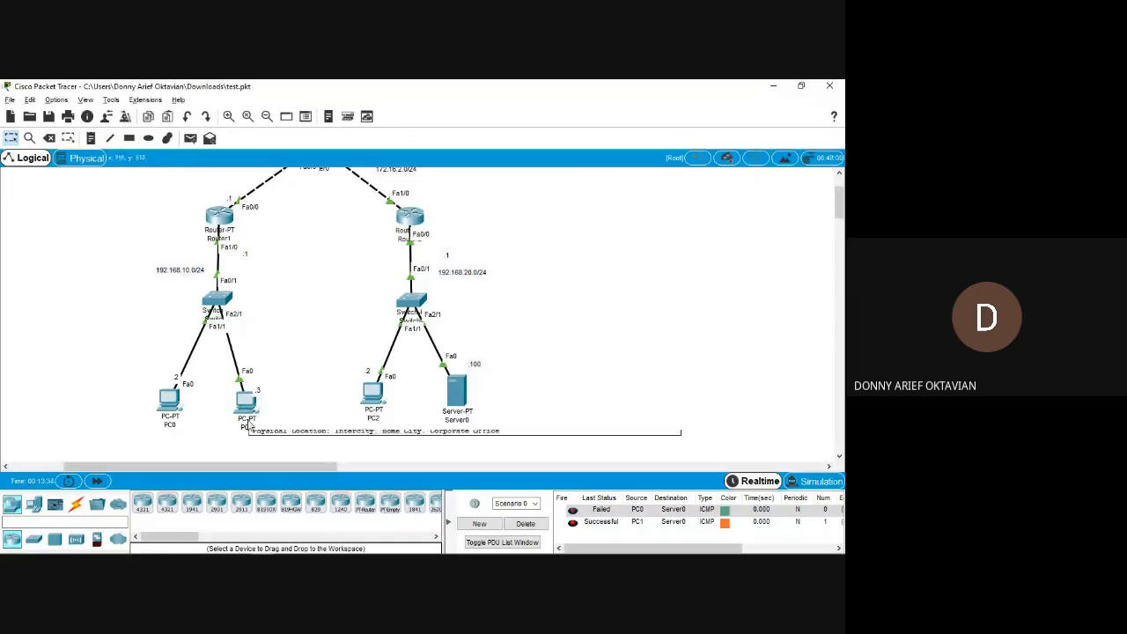
click(525, 524)
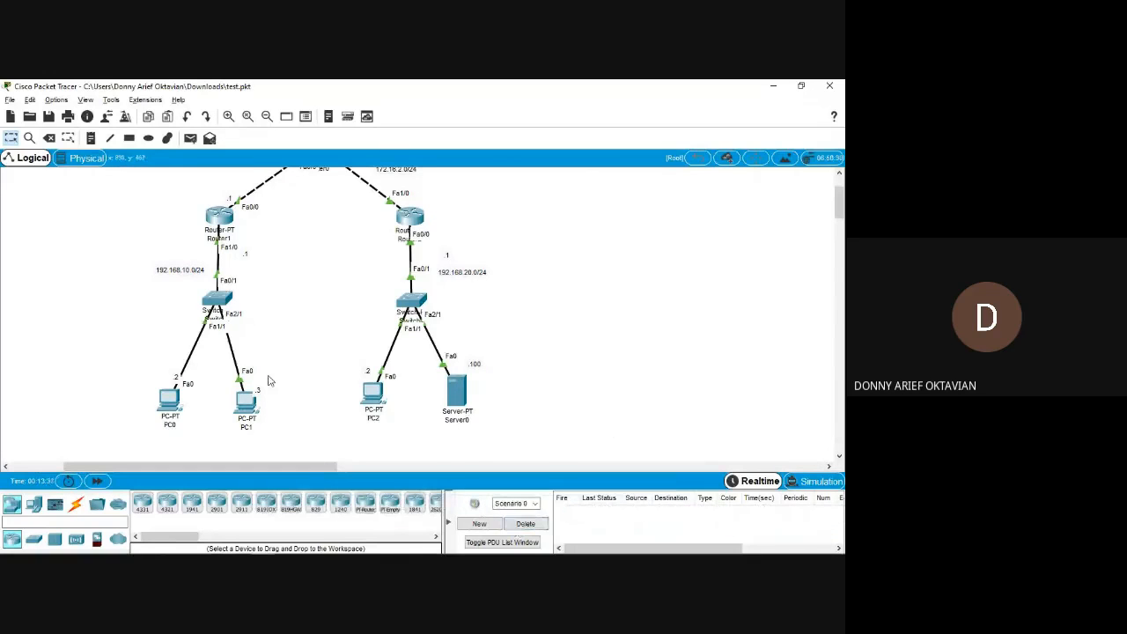
Switch to the module PDF and look over the source and destination pairs in Tabel 6.2.
scroll(269, 380, up, 1)
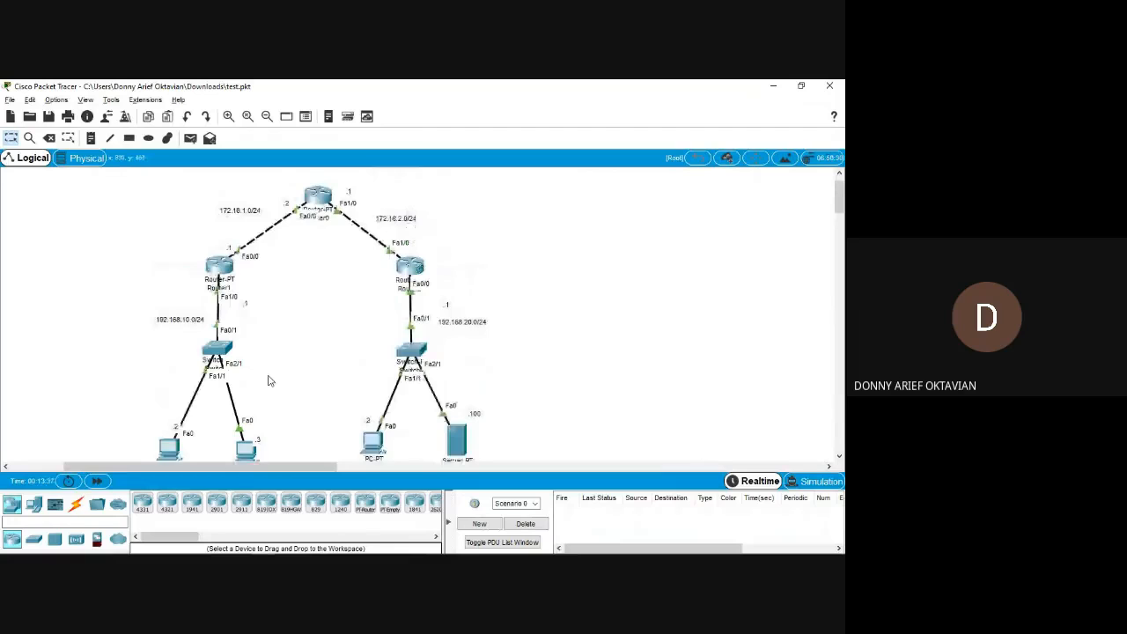
scroll(270, 381, down, 1)
key(alt+Tab)
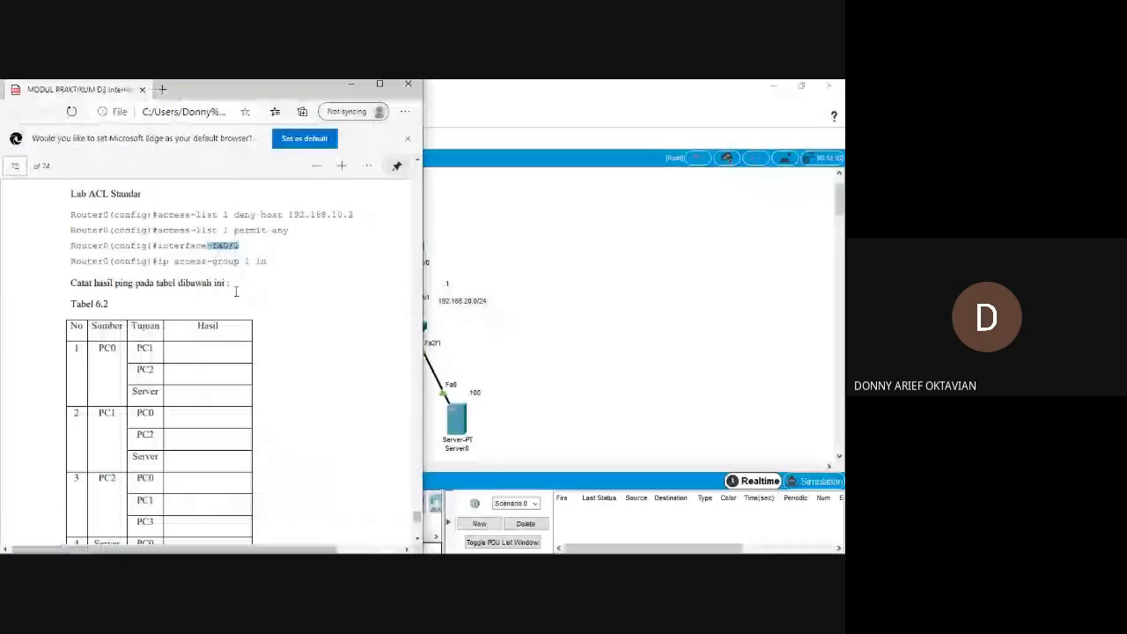
key(alt+Tab)
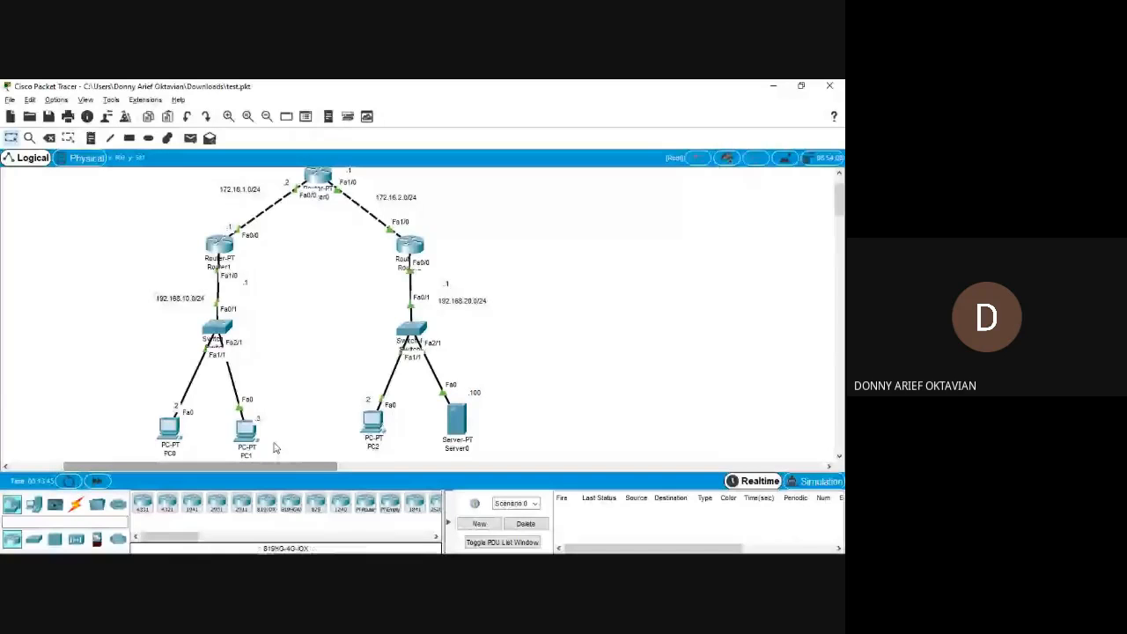
key(alt+Tab)
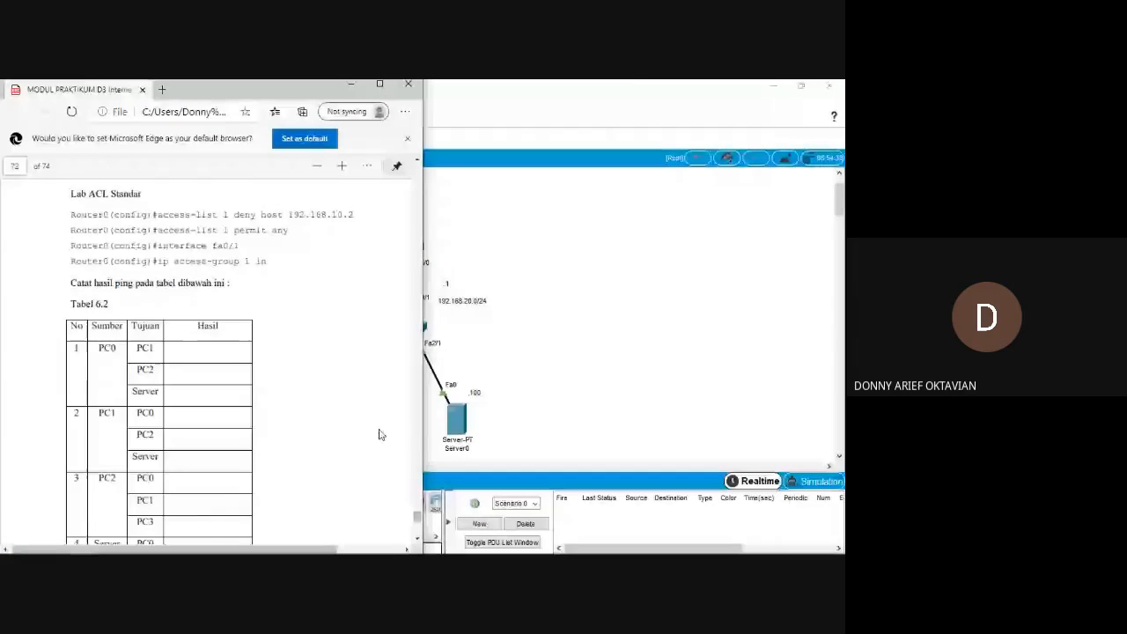
scroll(380, 434, down, 3)
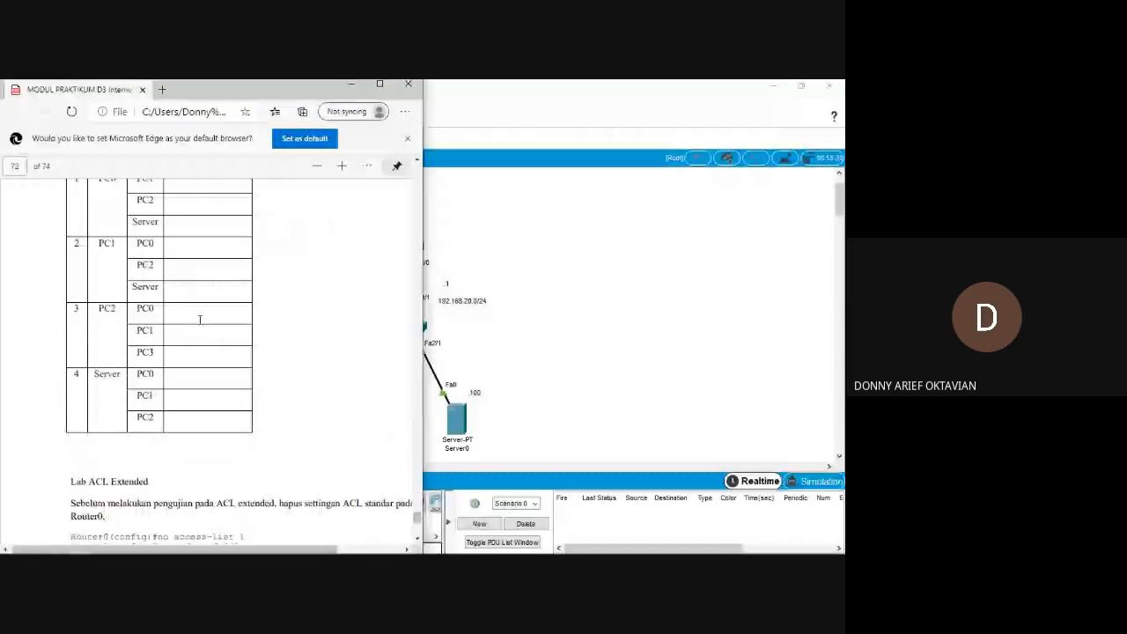
scroll(200, 320, down, 1)
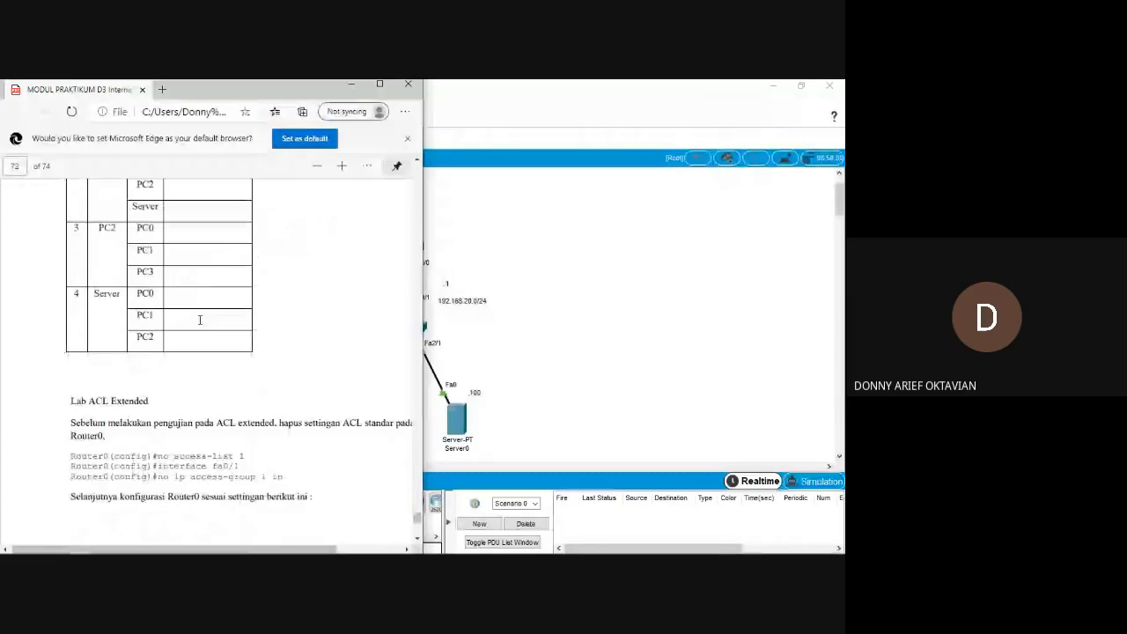
Read the module's Lab ACL Extended instructions on removing the standard ACL before configuring the extended one.
scroll(200, 320, down, 1)
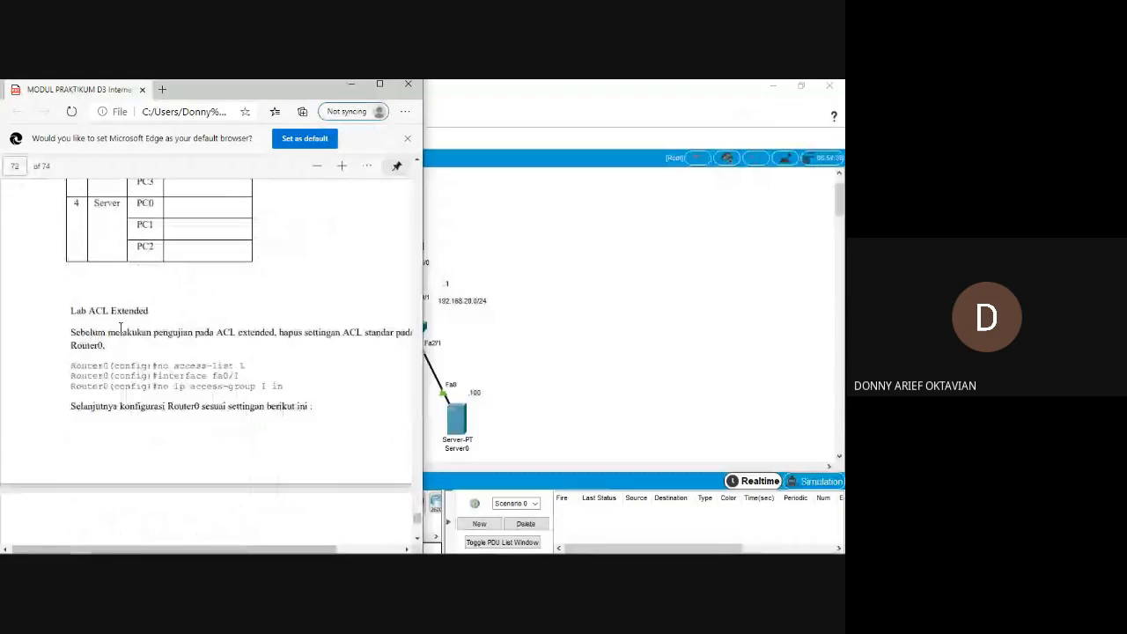
drag(120, 327, 247, 333)
click(203, 322)
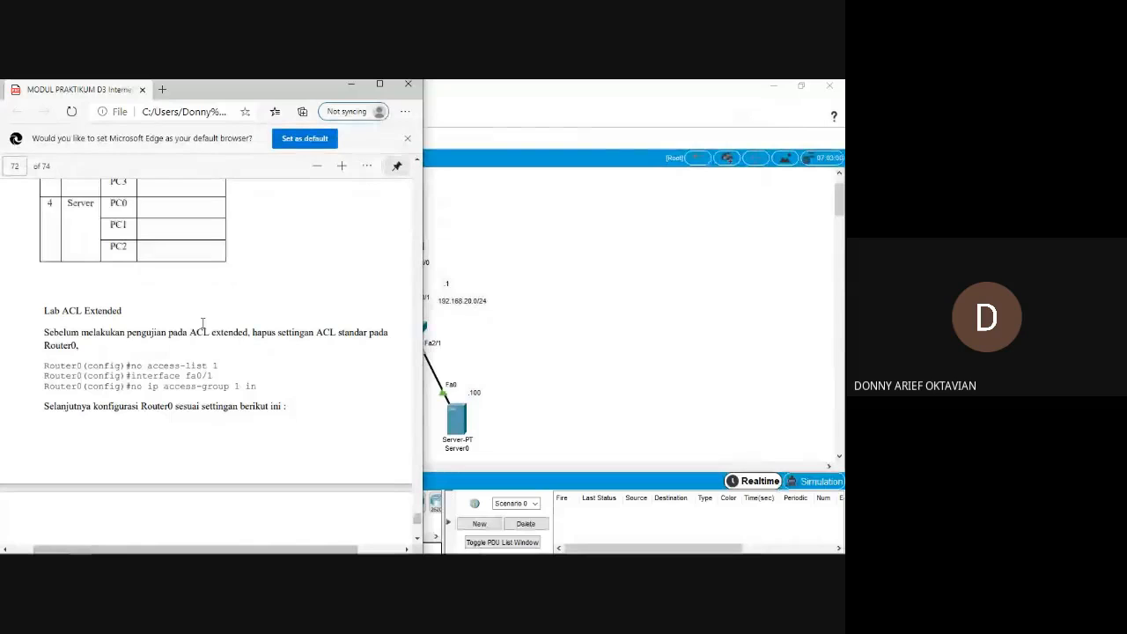
double_click(97, 315)
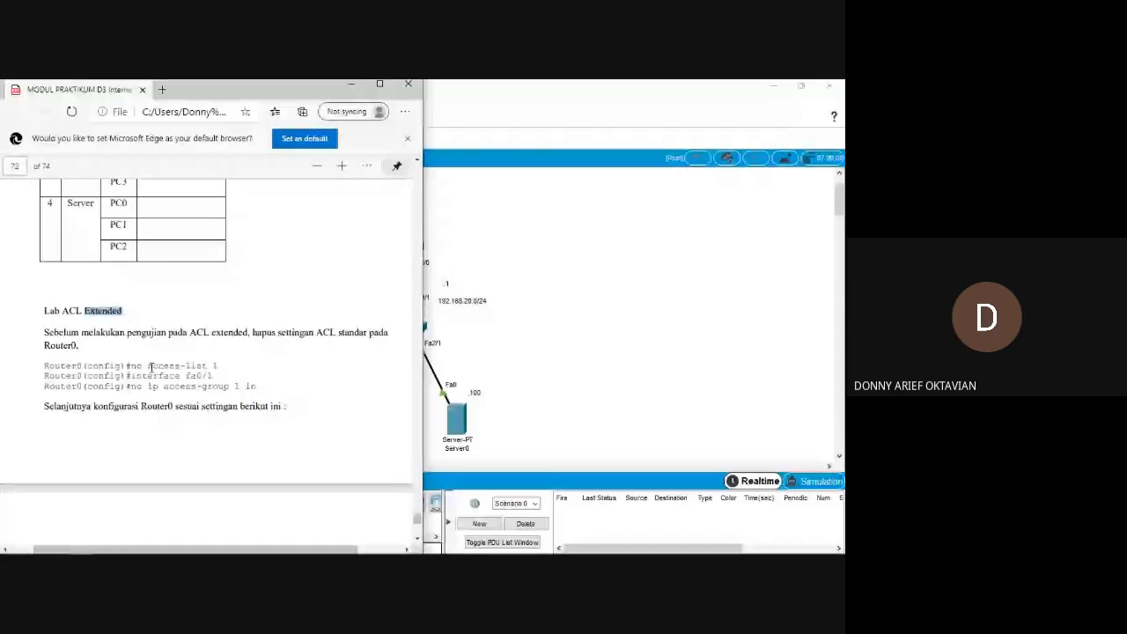
click(86, 310)
drag(60, 312, 121, 313)
double_click(176, 386)
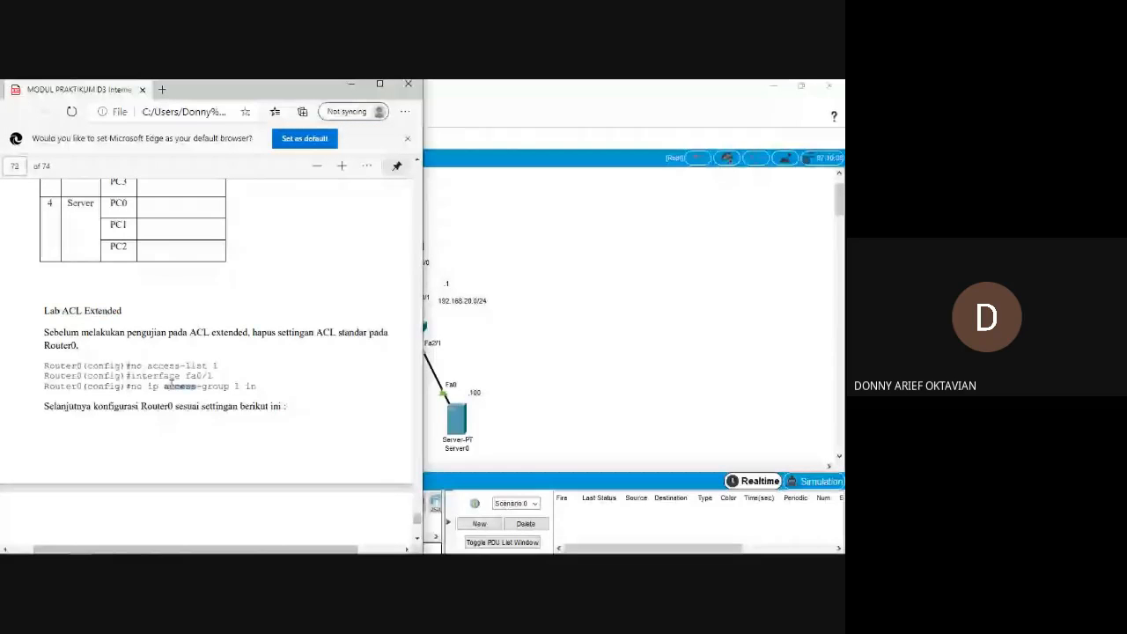
scroll(170, 385, down, 1)
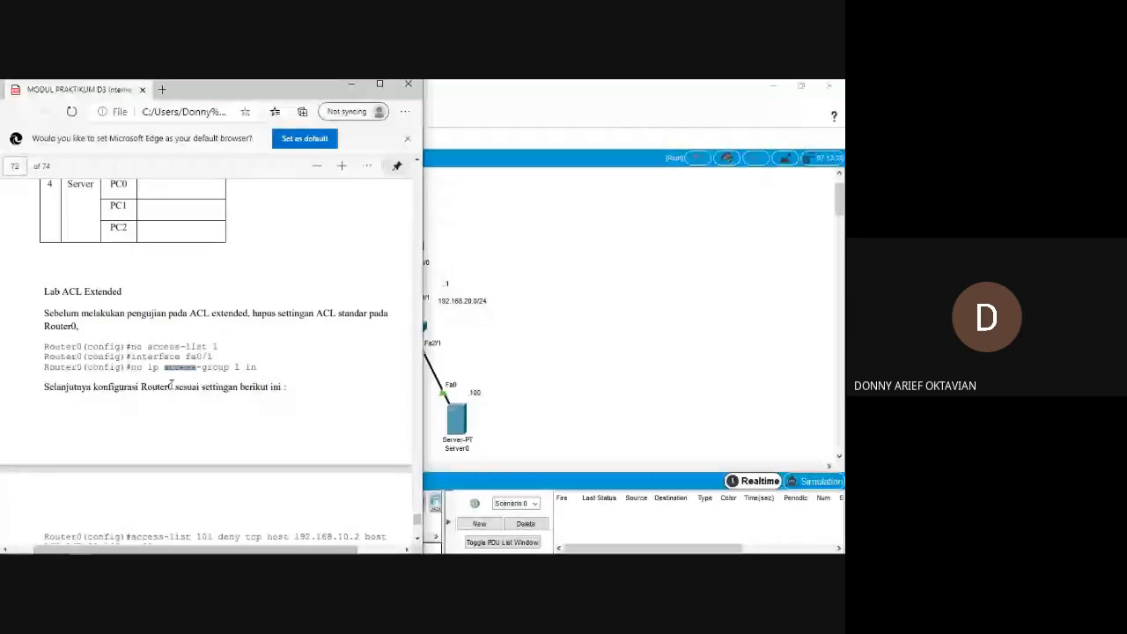
scroll(170, 300, down, 1)
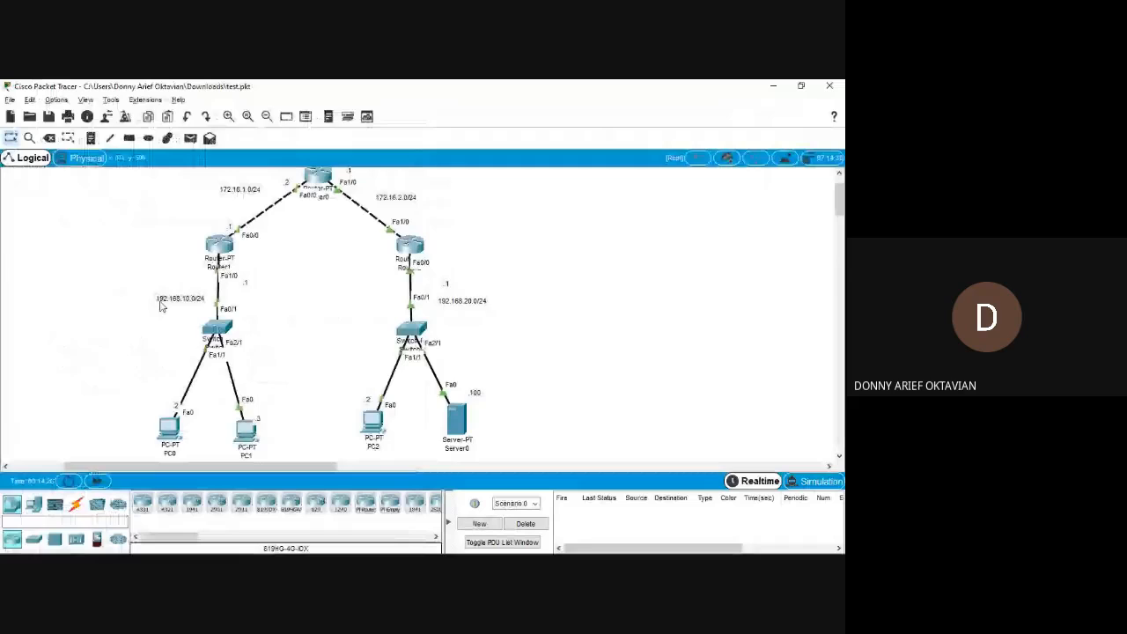
Open Router1's CLI in Packet Tracer and arrange it side by side with the module PDF.
key(alt+Tab)
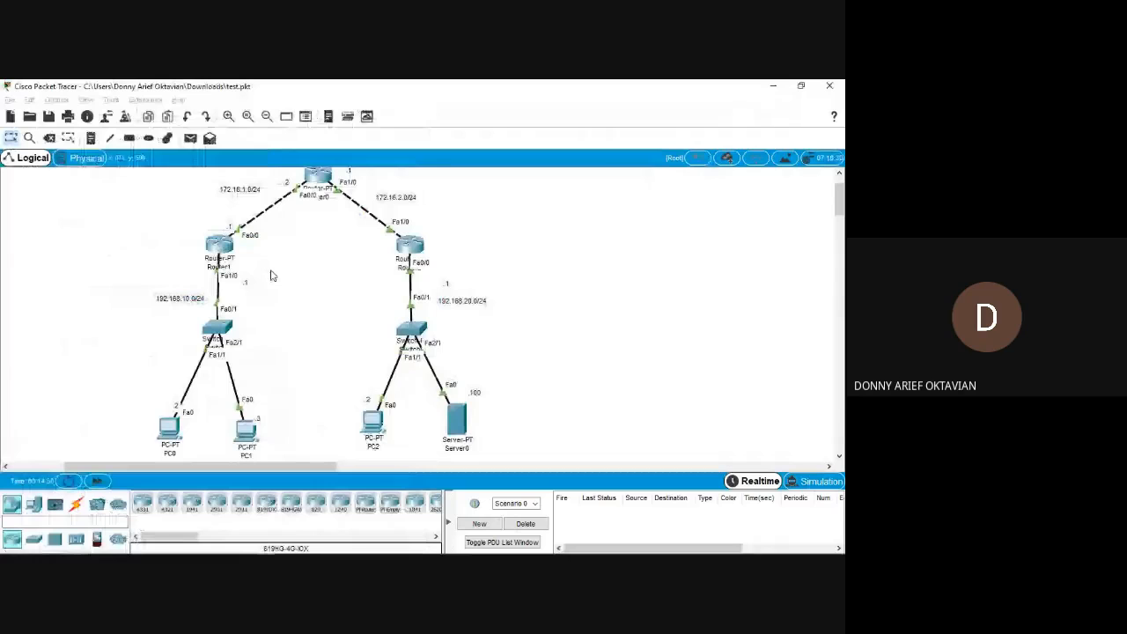
click(247, 430)
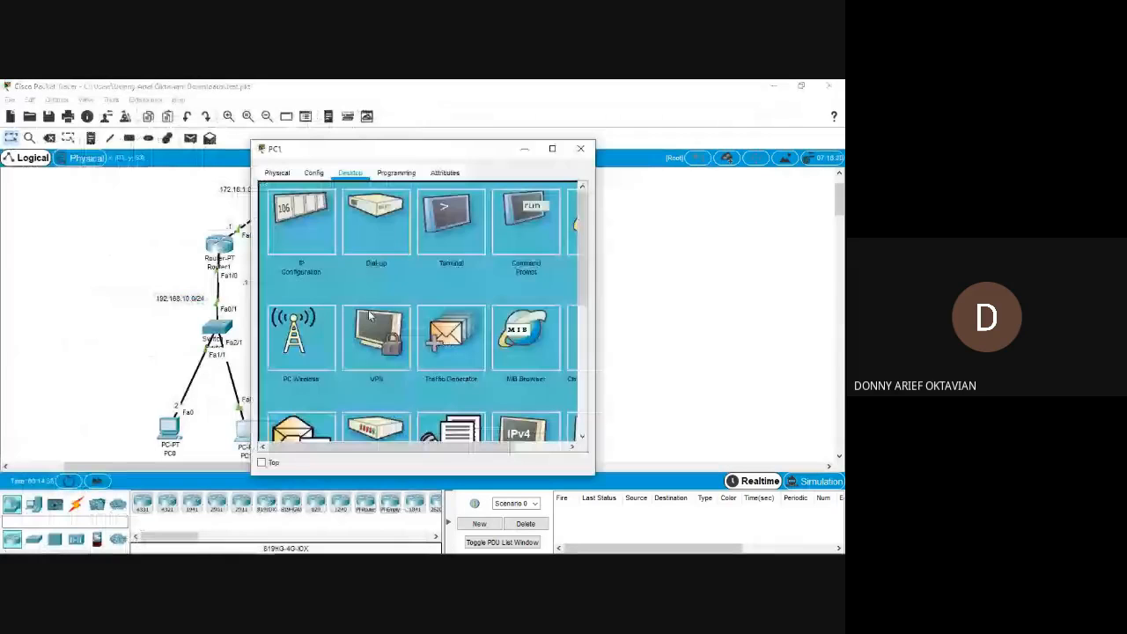
click(219, 246)
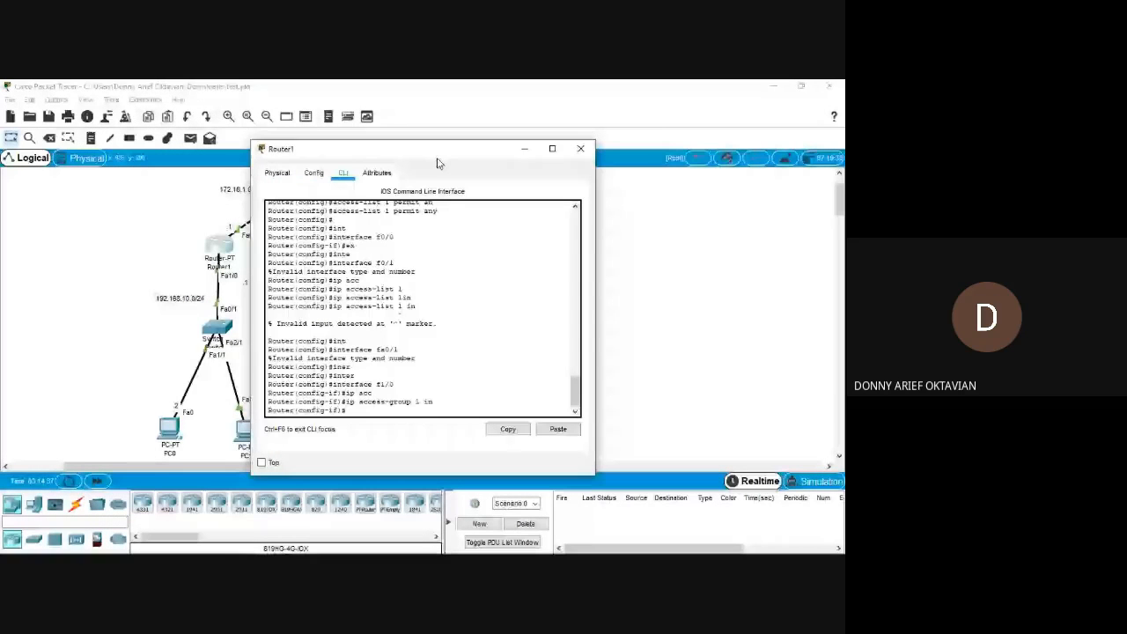
key(super+Right)
click(209, 219)
Remove the standard ACL from interface f1/0 on Router1 with no ip access-group 1 in.
drag(525, 480, 562, 480)
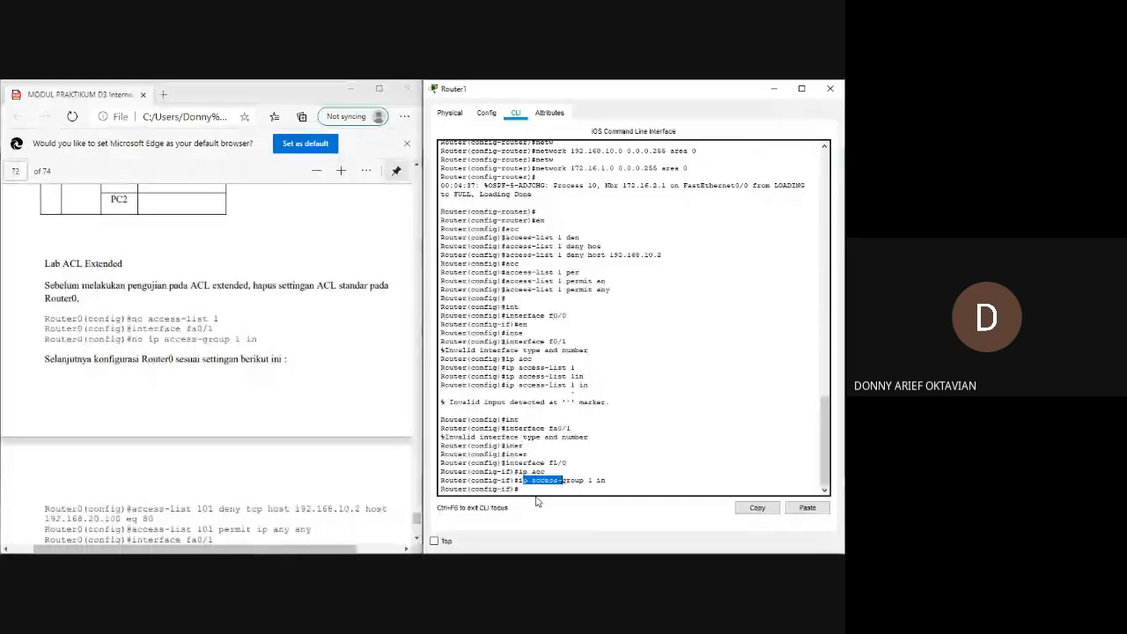
text(no acc)
key(Return)
text(e)
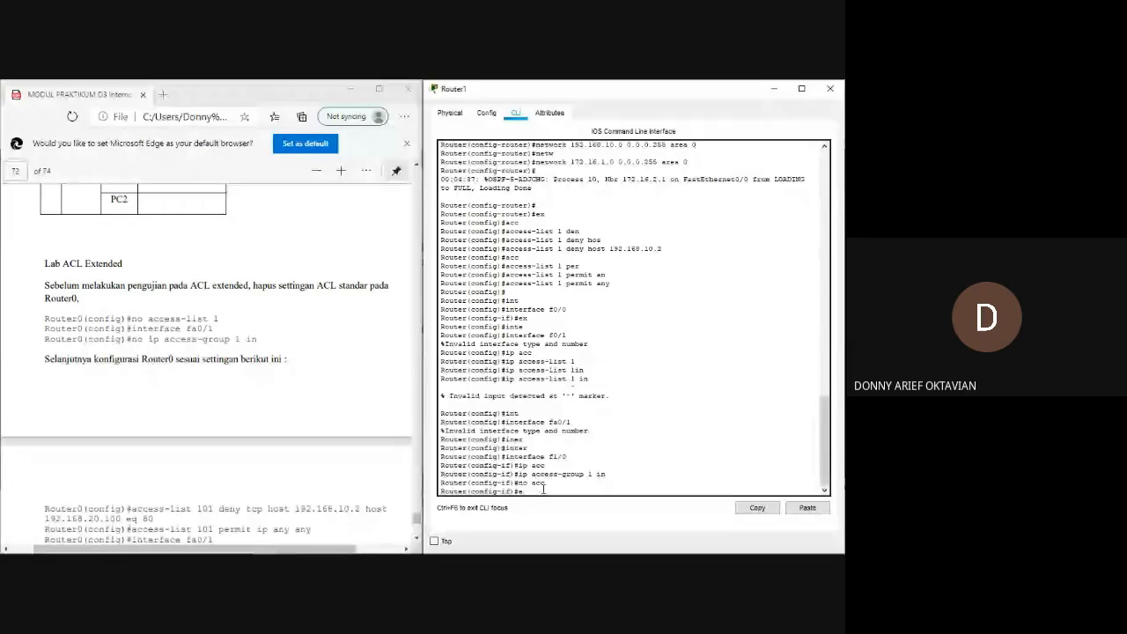
key(BackSpace)
text(no ip acc)
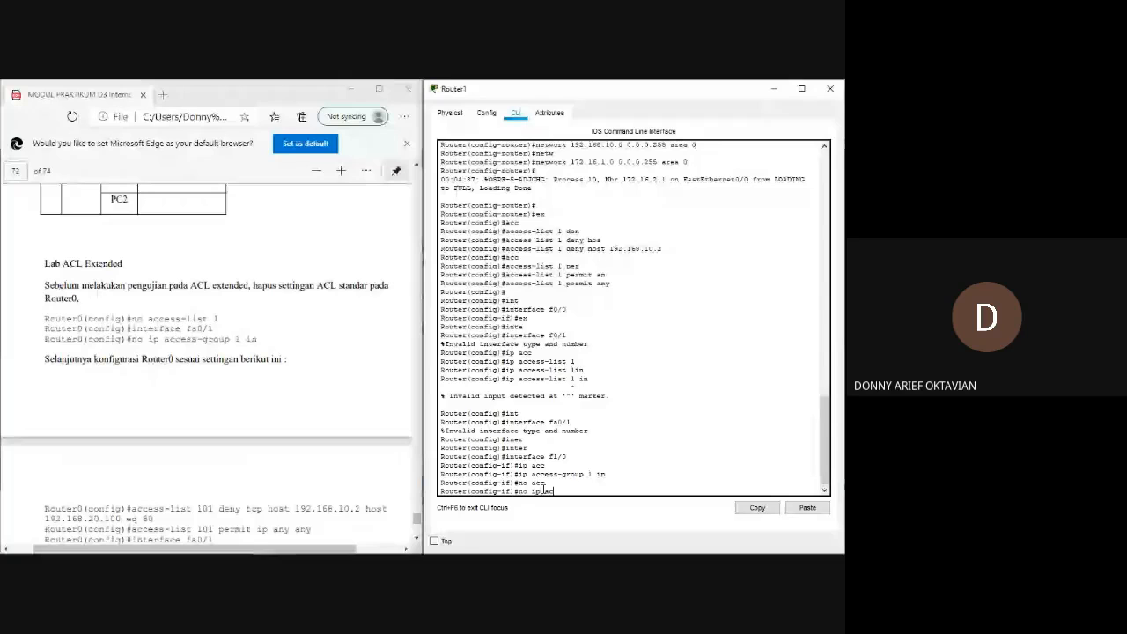
key(Tab)
text(1 in)
key(Return)
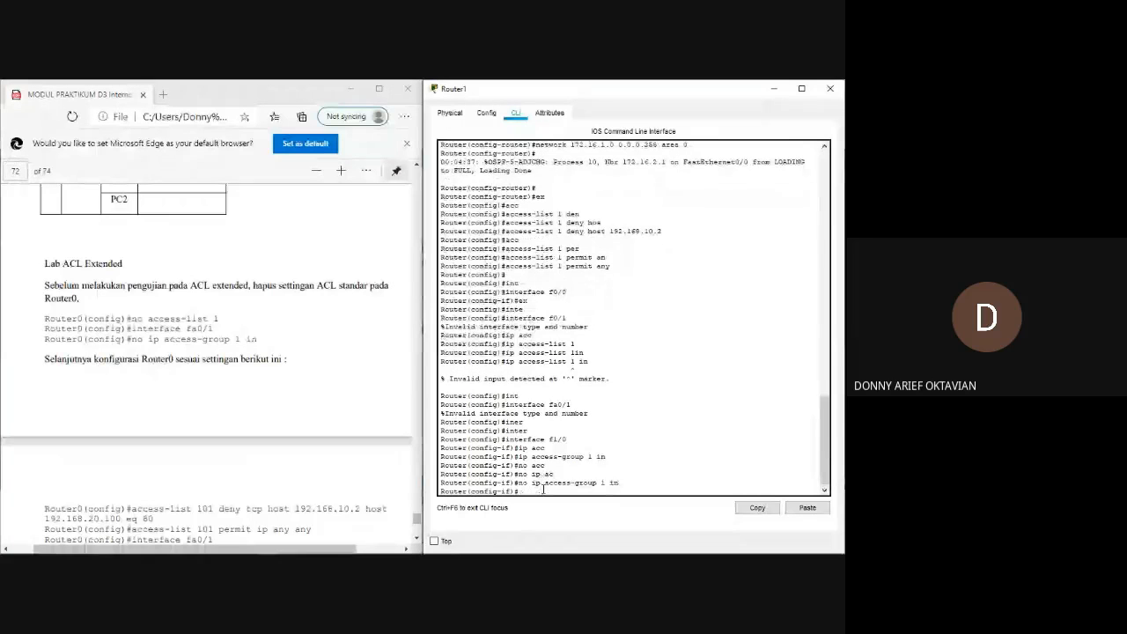
Exit interface configuration and delete the standard ACL with no access-list 1.
text(ex)
key(Return)
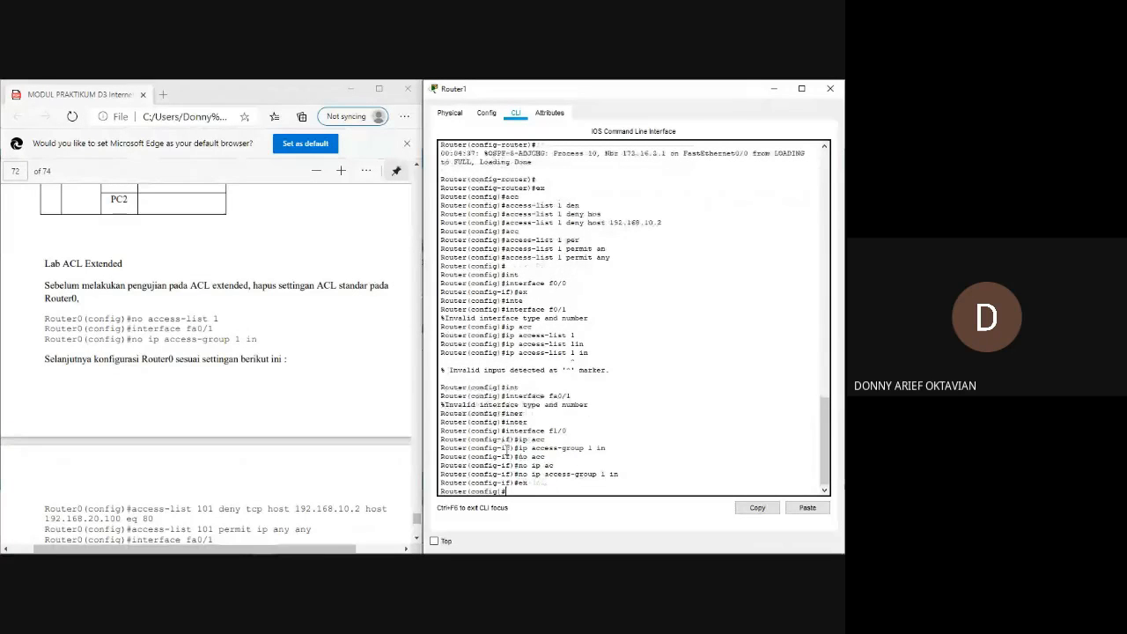
text(no acc)
key(Tab)
text(1)
key(Return)
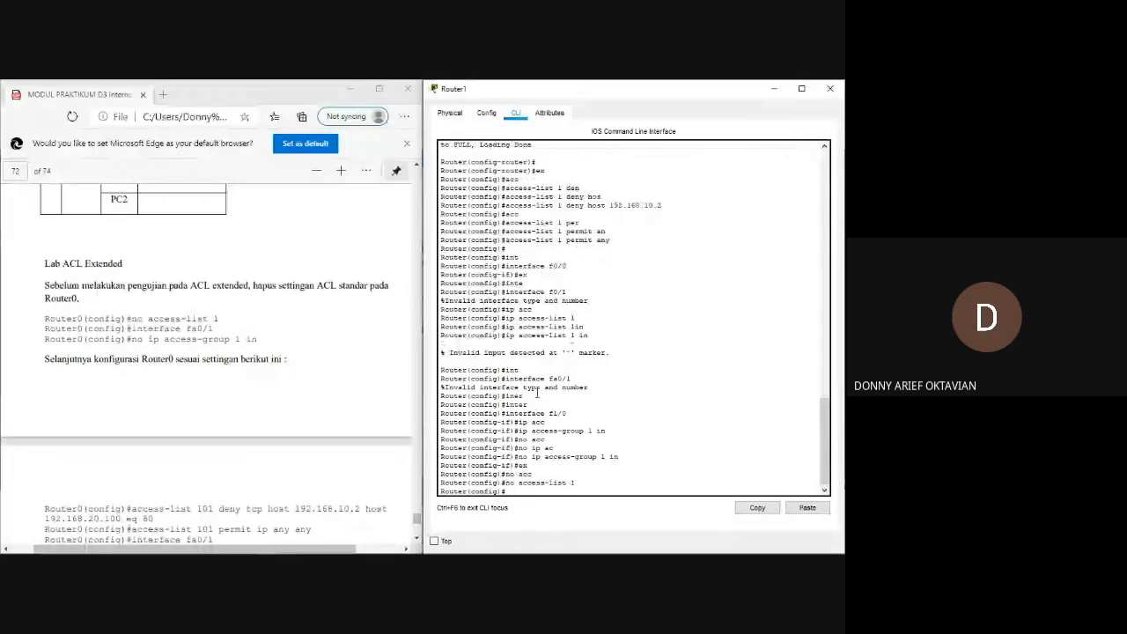
Try to display Router1's access lists with do sh acce, and query the available show options with do sh ?
text(do s)
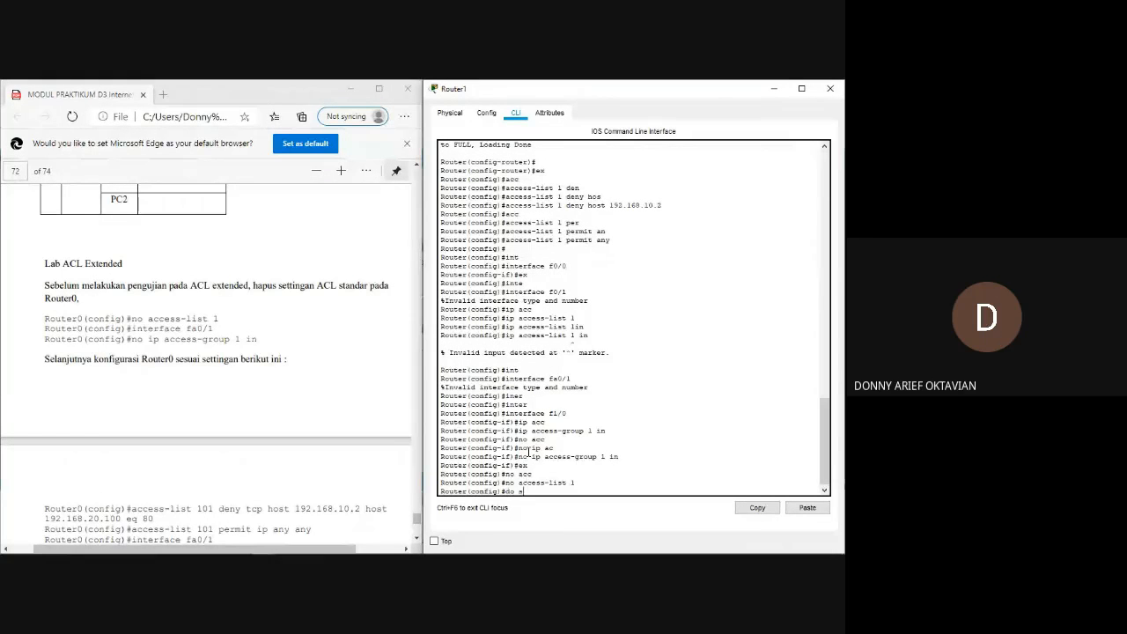
text(h acc)
key(Tab)
text(e)
key(Return)
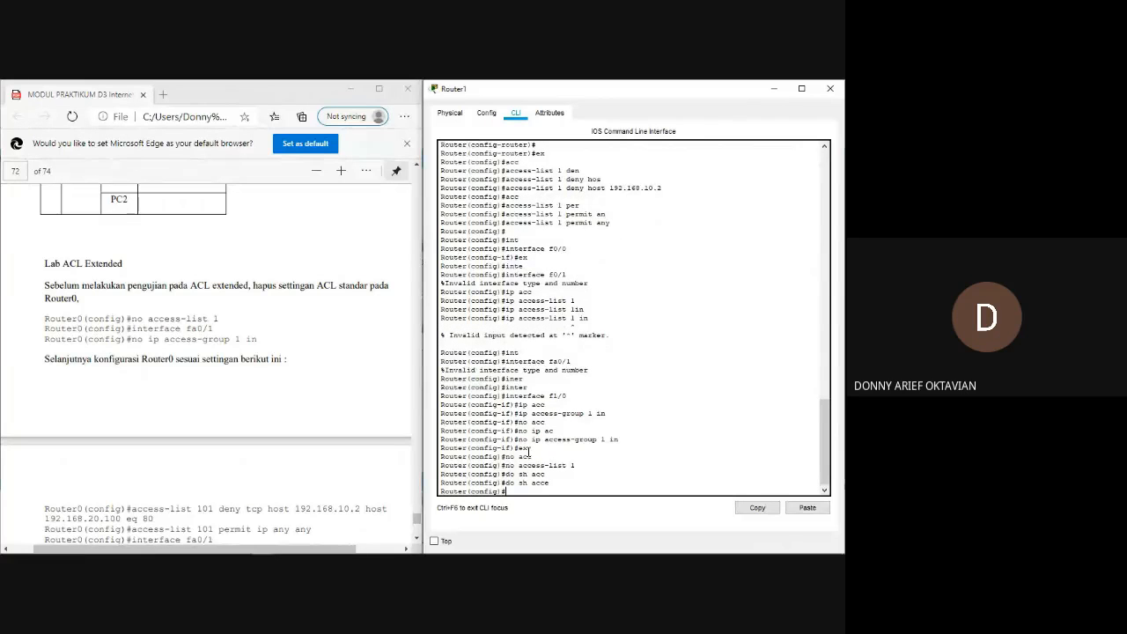
text(do sh?)
key(Return)
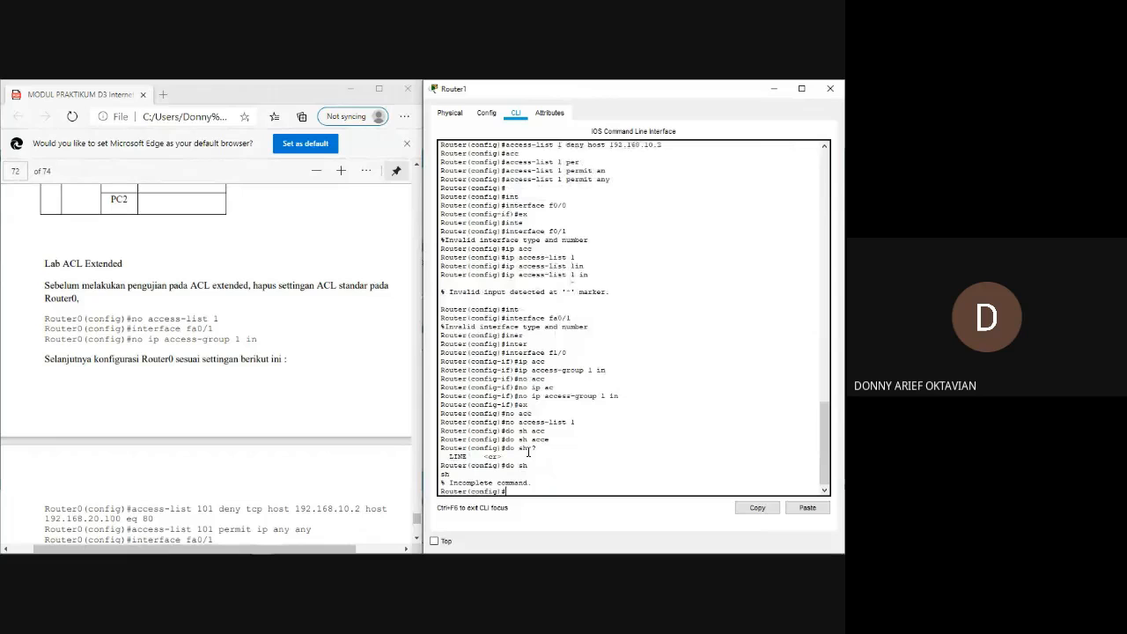
Query the options of do sh acc and run do sh acc 1 to check the standard access list.
text(dp)
text( sh)
text(o sh acc)
text(?)
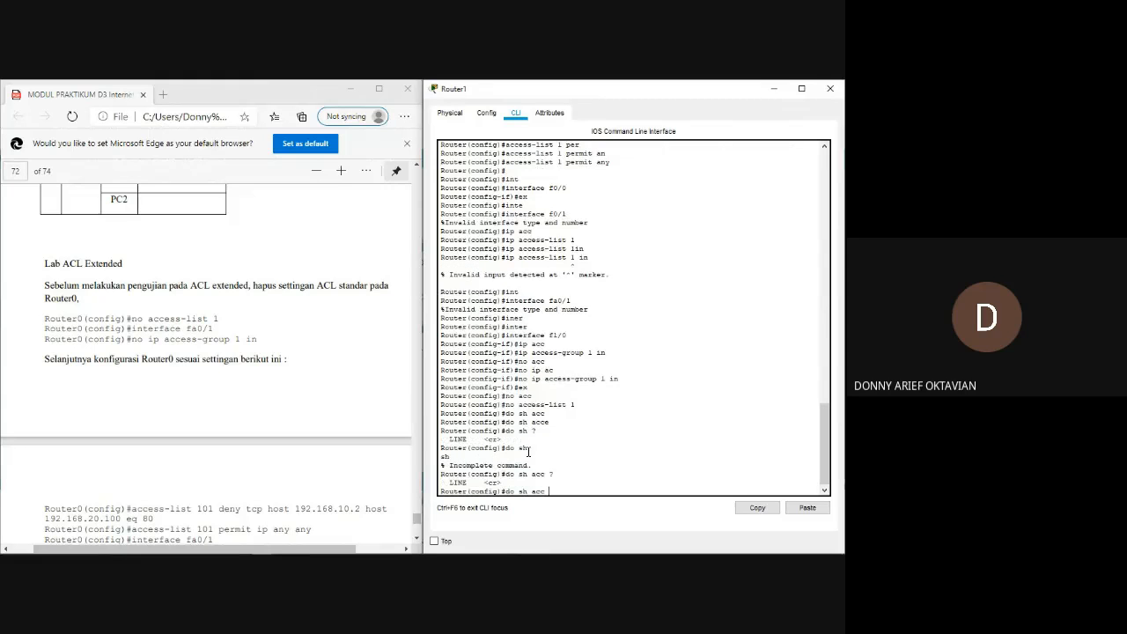
text(1)
key(Return)
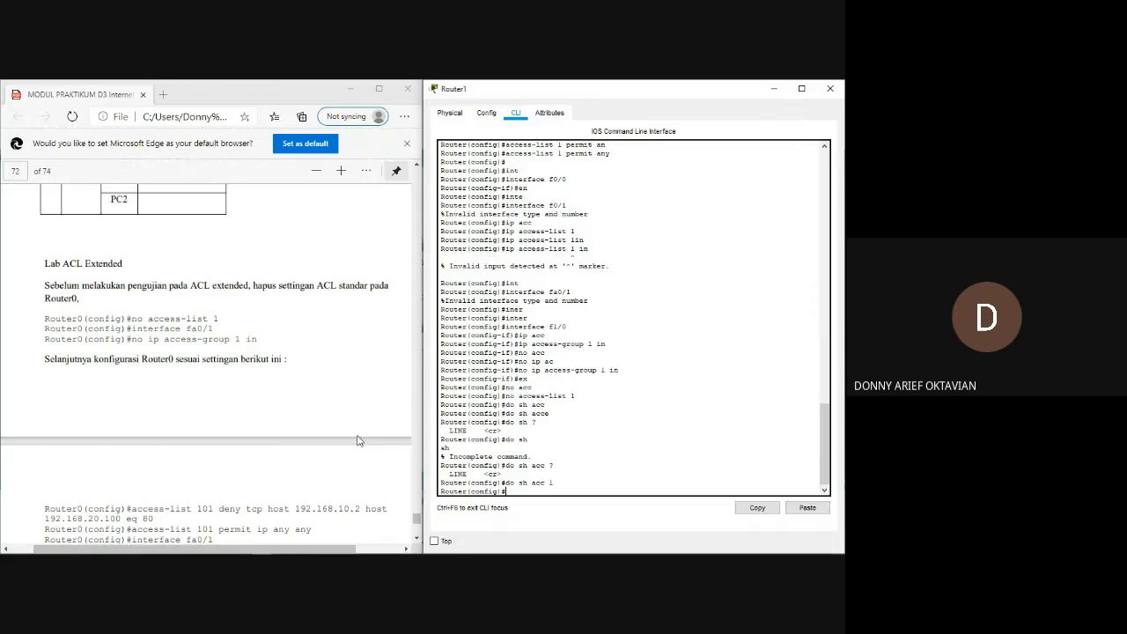
Find the extended ACL commands in the module and begin the matching rule on Router1 with access-list 101.
scroll(243, 403, down, 1)
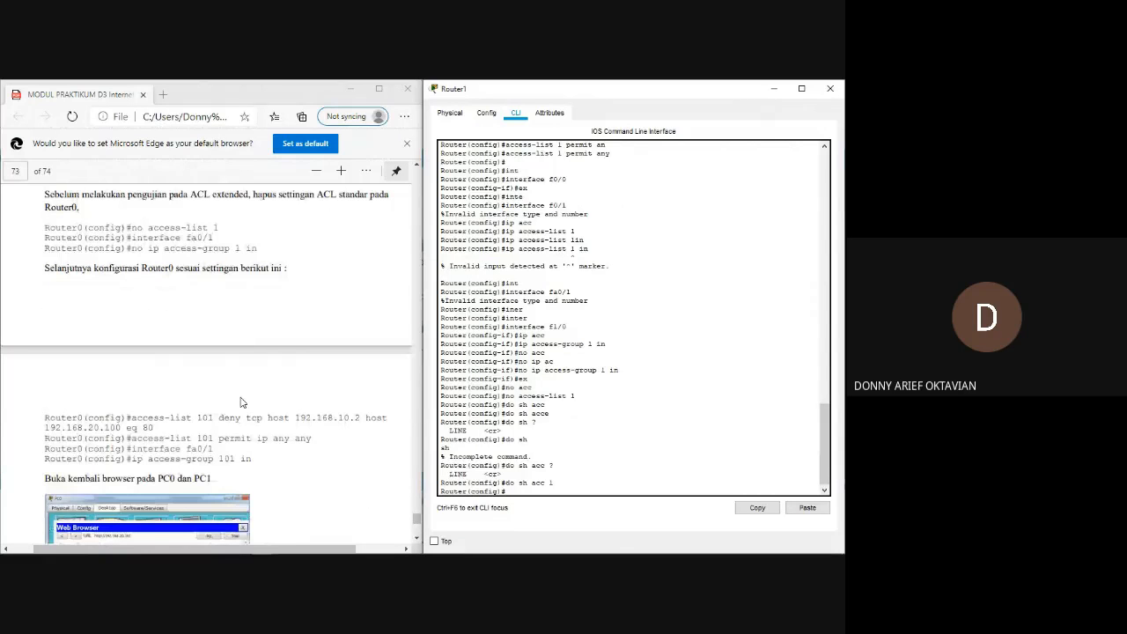
scroll(242, 402, down, 1)
text(acc)
key(Tab)
text(1)
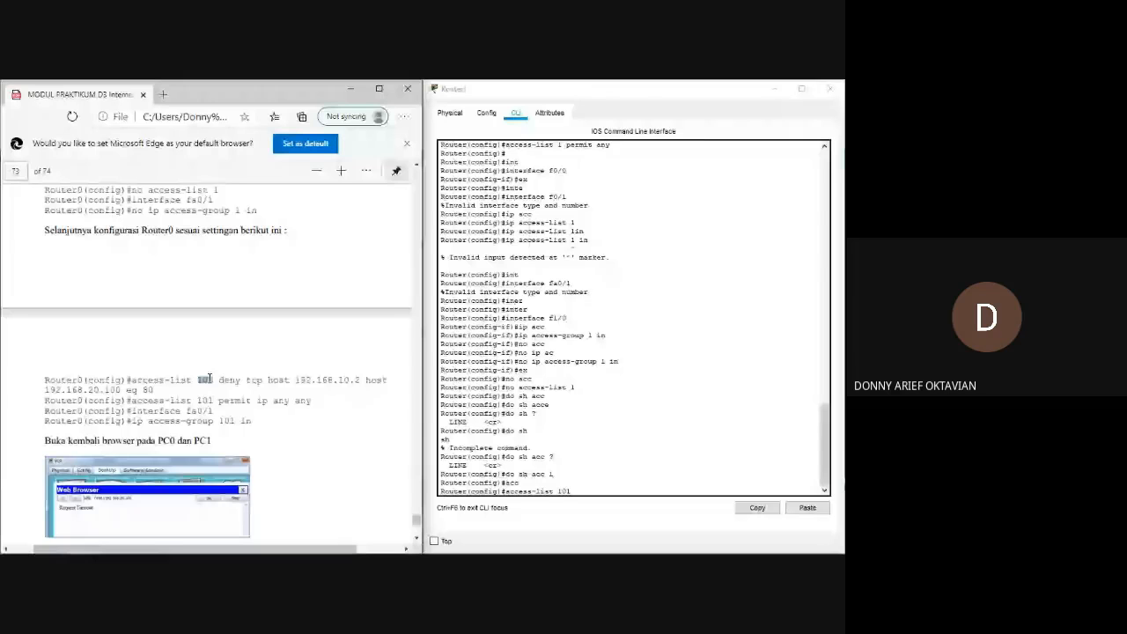
click(209, 378)
scroll(212, 376, up, 1)
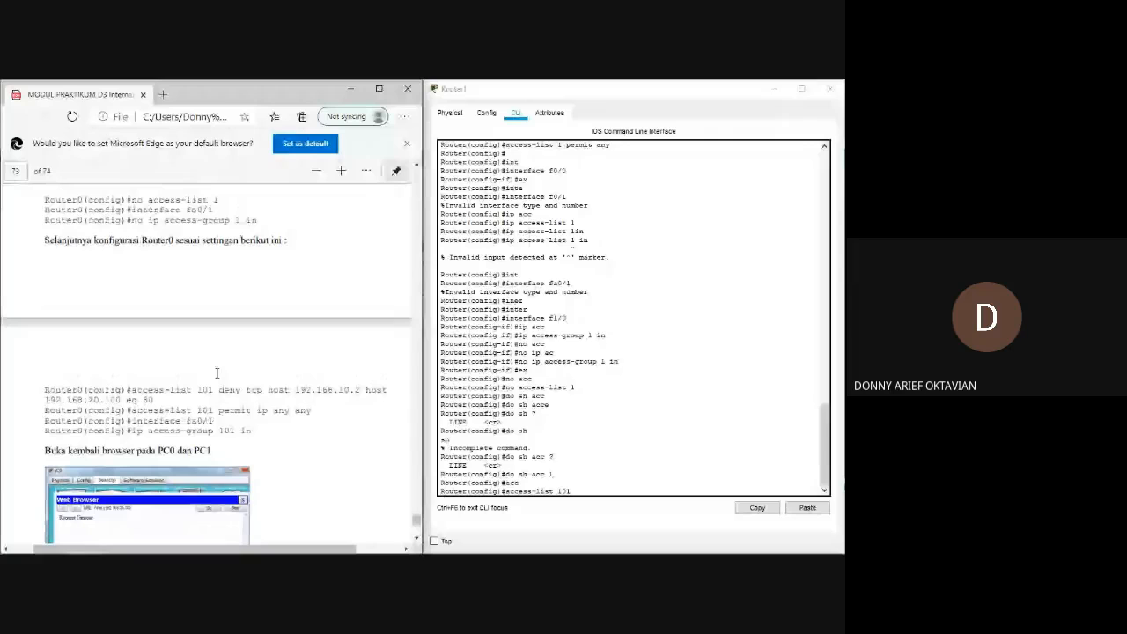
scroll(217, 374, down, 1)
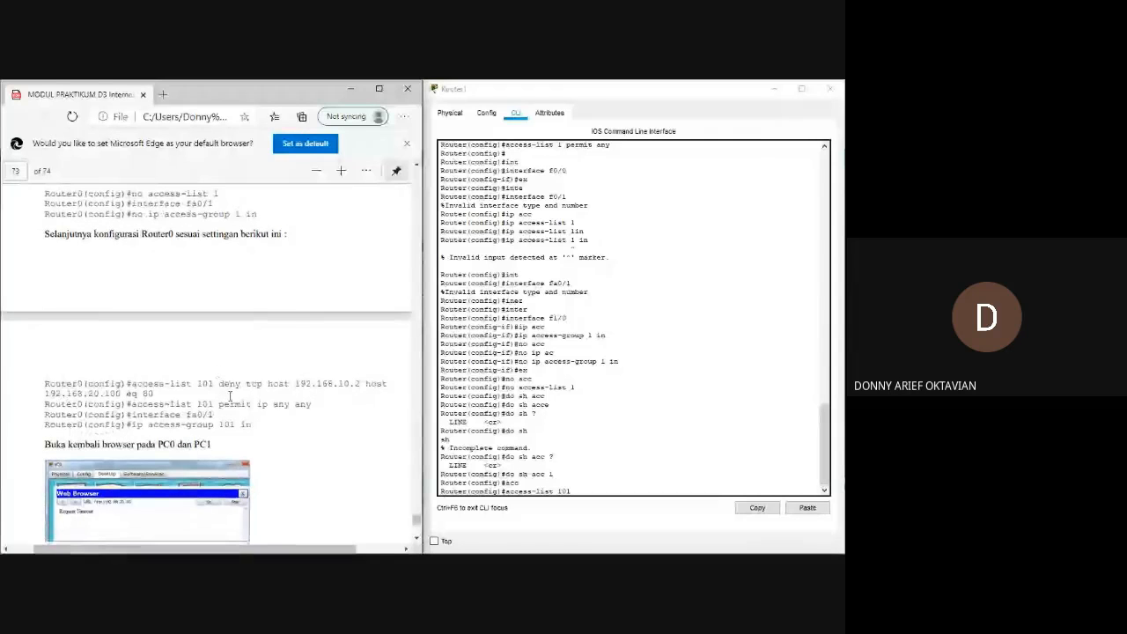
Continue the access-list 101 rule with deny tcp host 192.168.10.2, clearing the misspelled keyword after the source address.
click(581, 492)
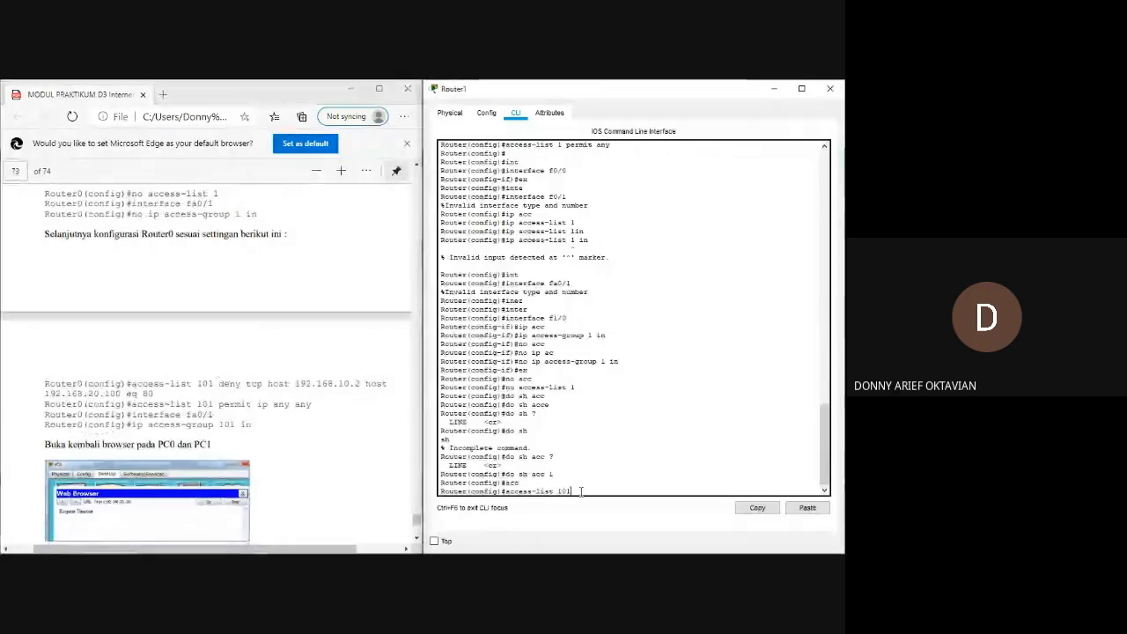
text(den)
key(Tab)
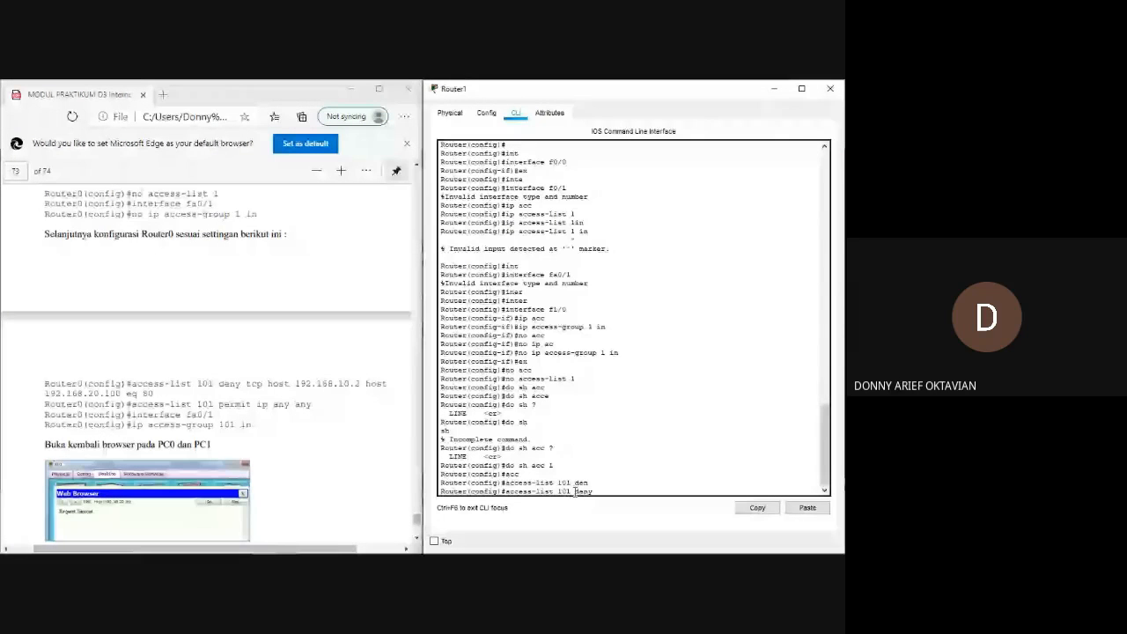
drag(575, 492, 602, 492)
text(tcp)
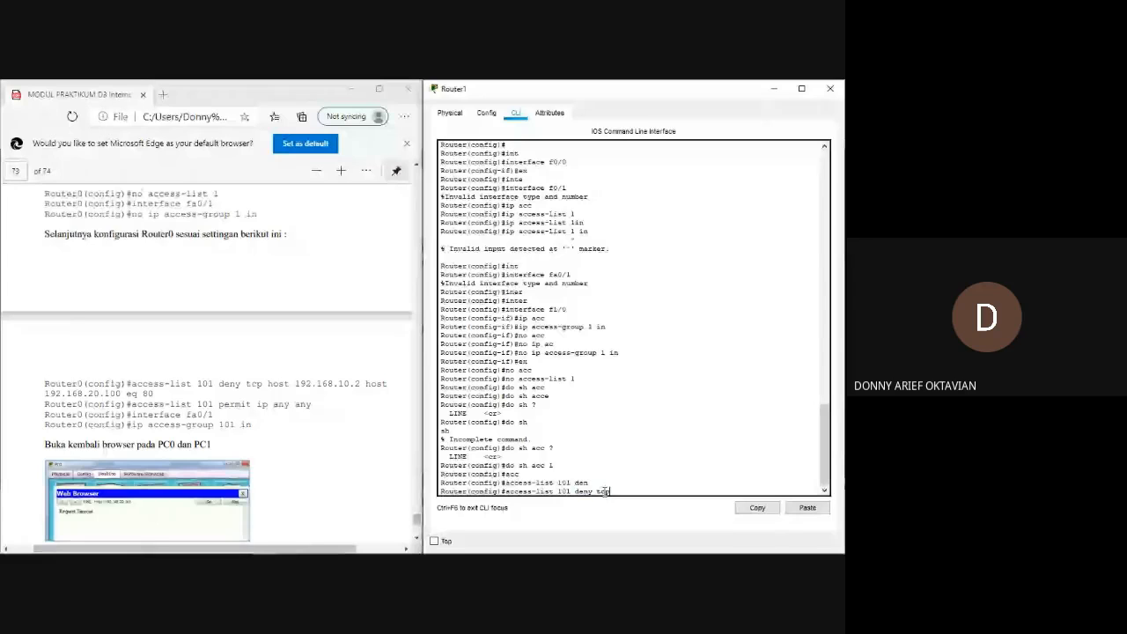
text( host 192)
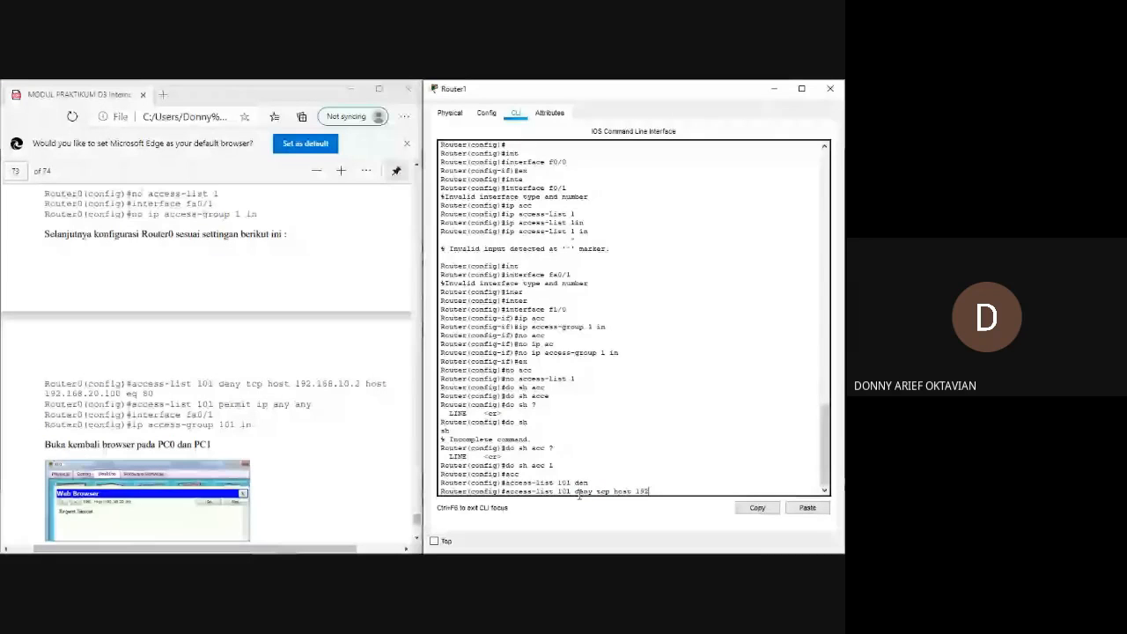
text(.168.)
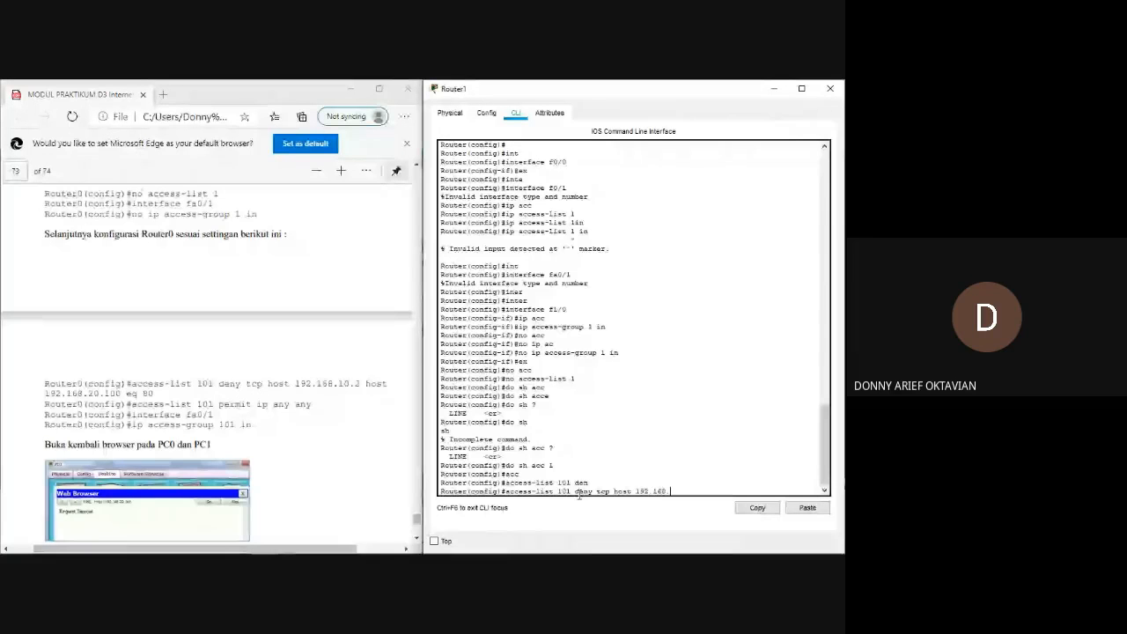
text(10.2 host)
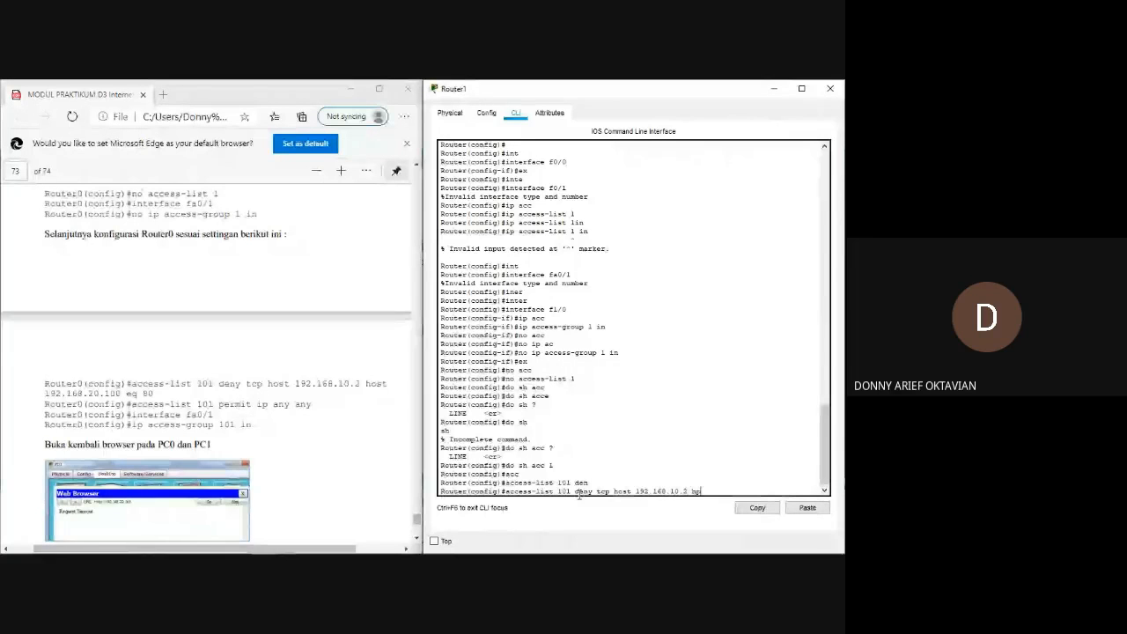
key(Tab)
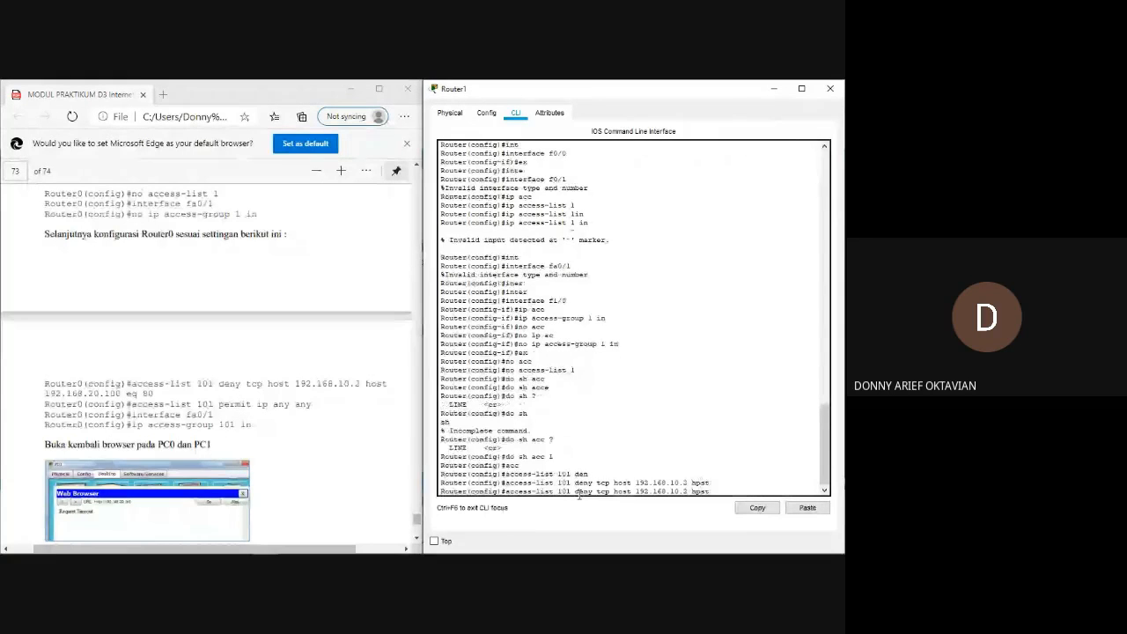
key(BackSpace)
key(BackSpace)
key(BackSpace)
key(BackSpace)
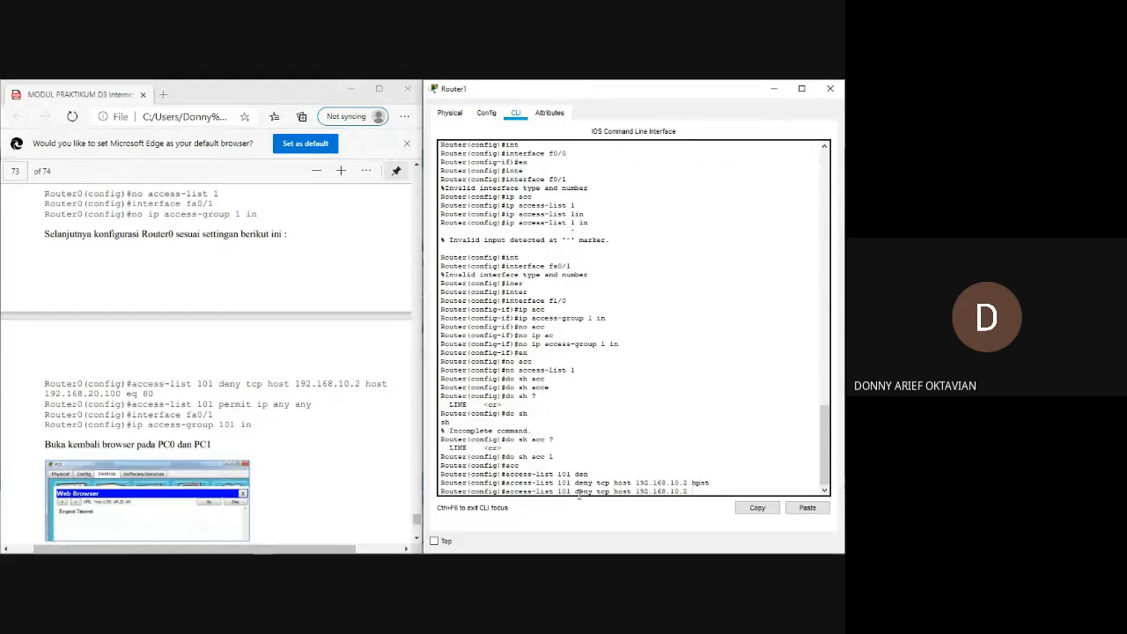
Check the rule's source and destination in the module, and complete and submit it with host 192.168.20.100 eq 80.
drag(600, 484, 634, 484)
drag(257, 384, 350, 385)
drag(47, 393, 137, 393)
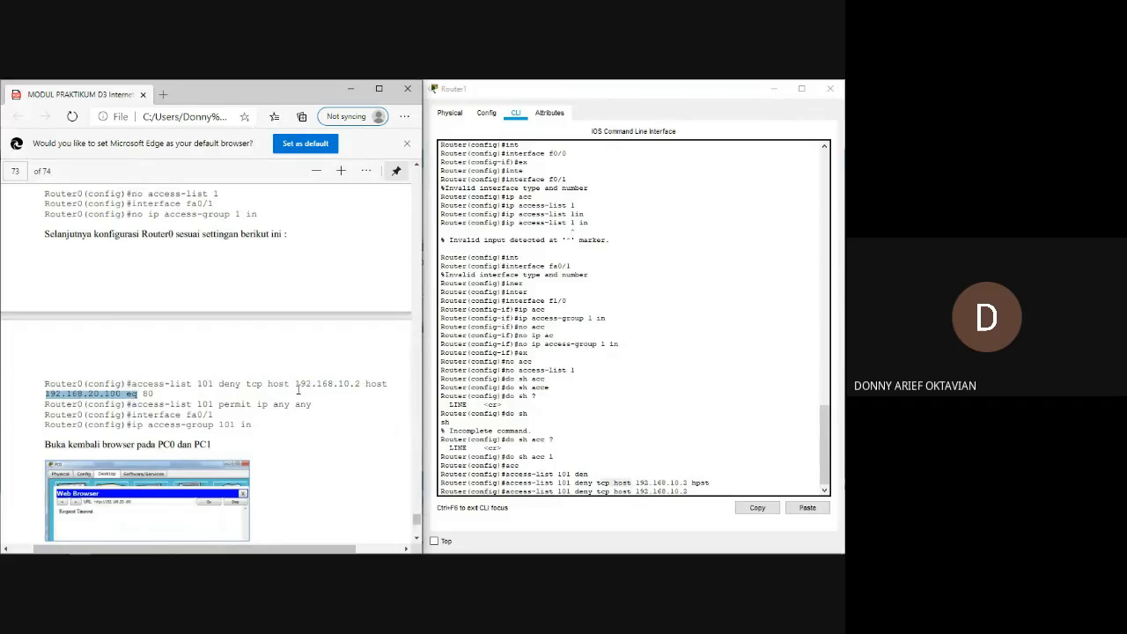
drag(290, 385, 341, 385)
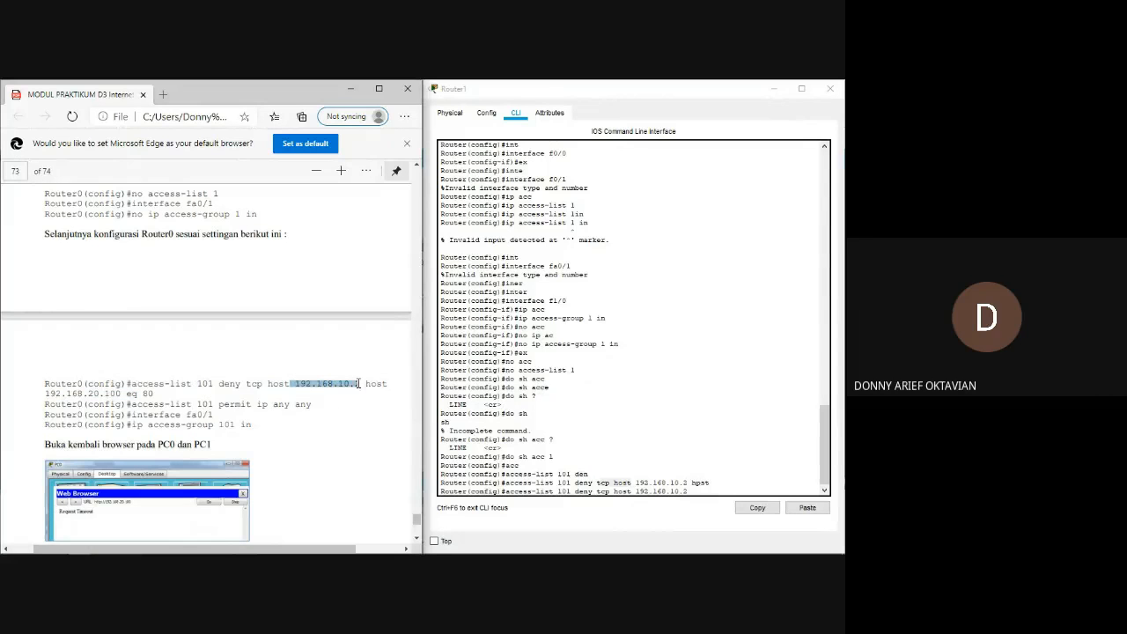
drag(45, 392, 124, 395)
click(124, 394)
click(697, 489)
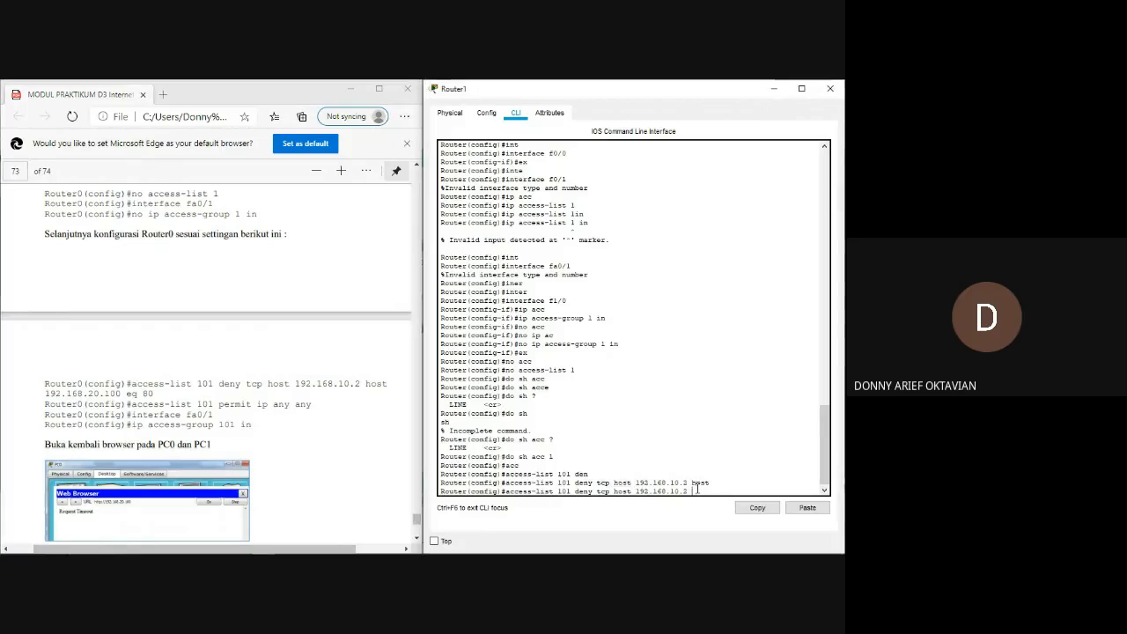
text(host)
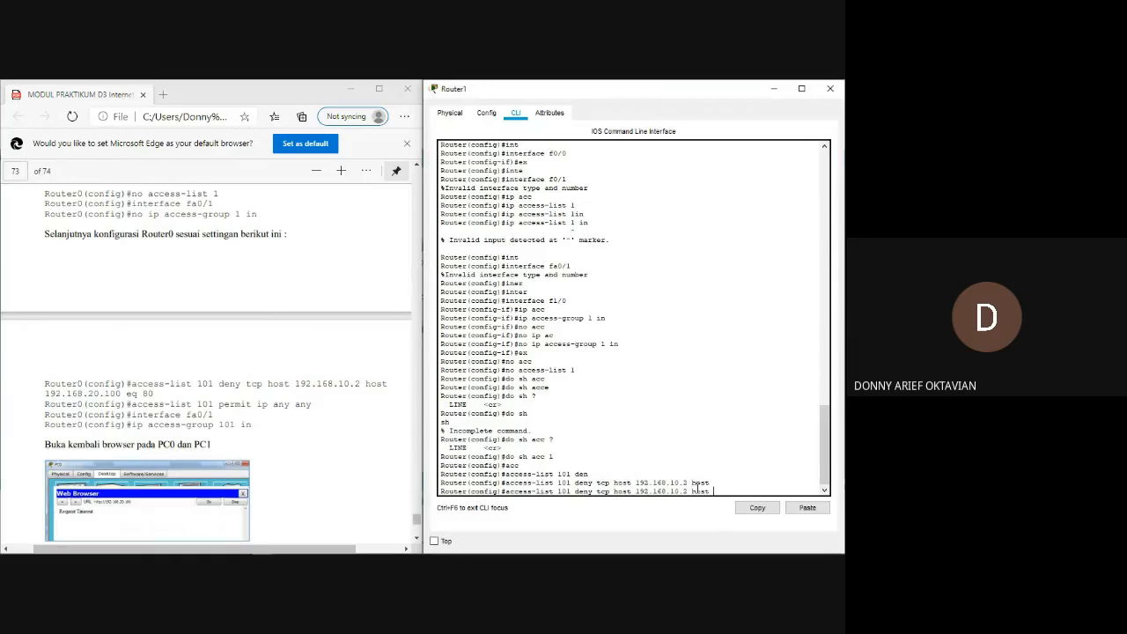
text( 192.168.20.100 eq 80)
key(Return)
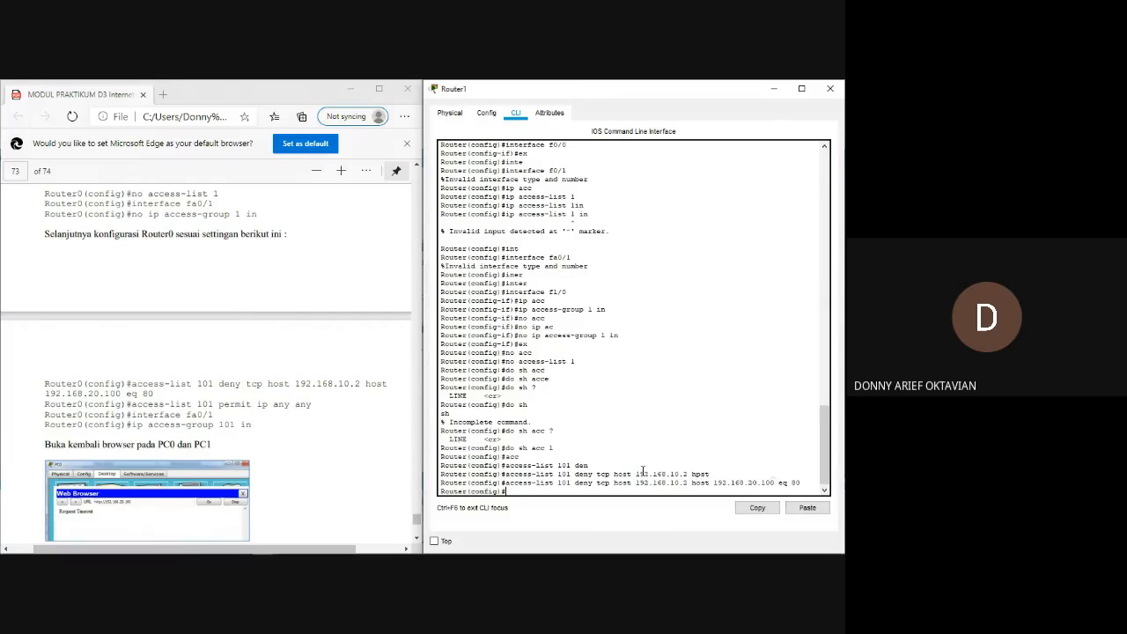
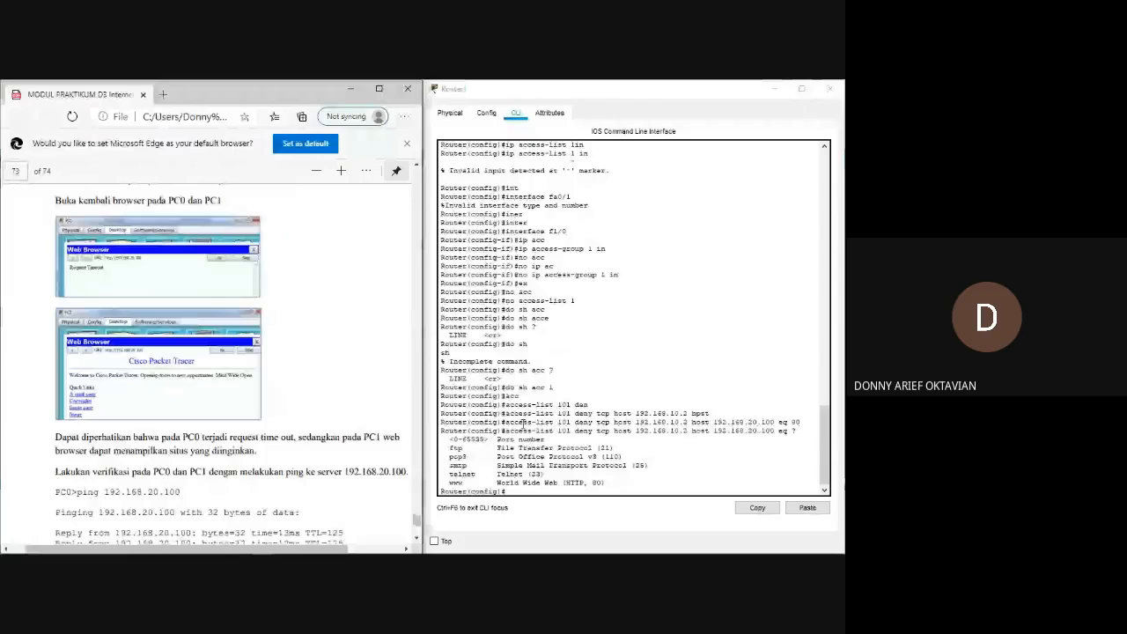
Review the submitted access-list 101 deny rule on Router1 against the extended ACL commands in the module.
drag(524, 422, 690, 425)
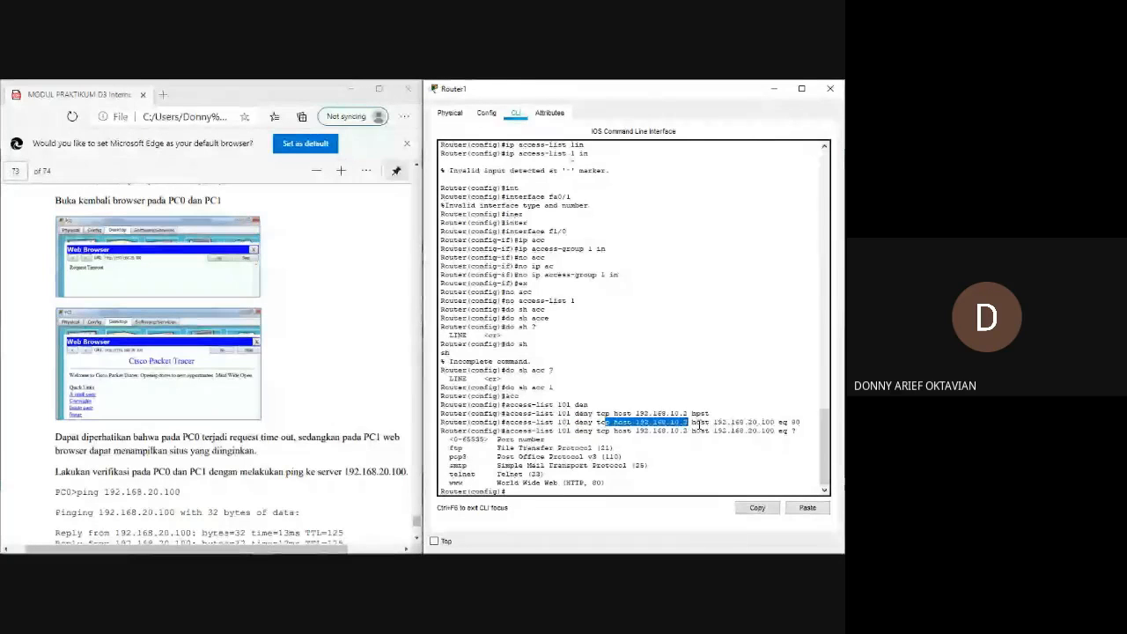
drag(697, 424, 536, 423)
click(802, 423)
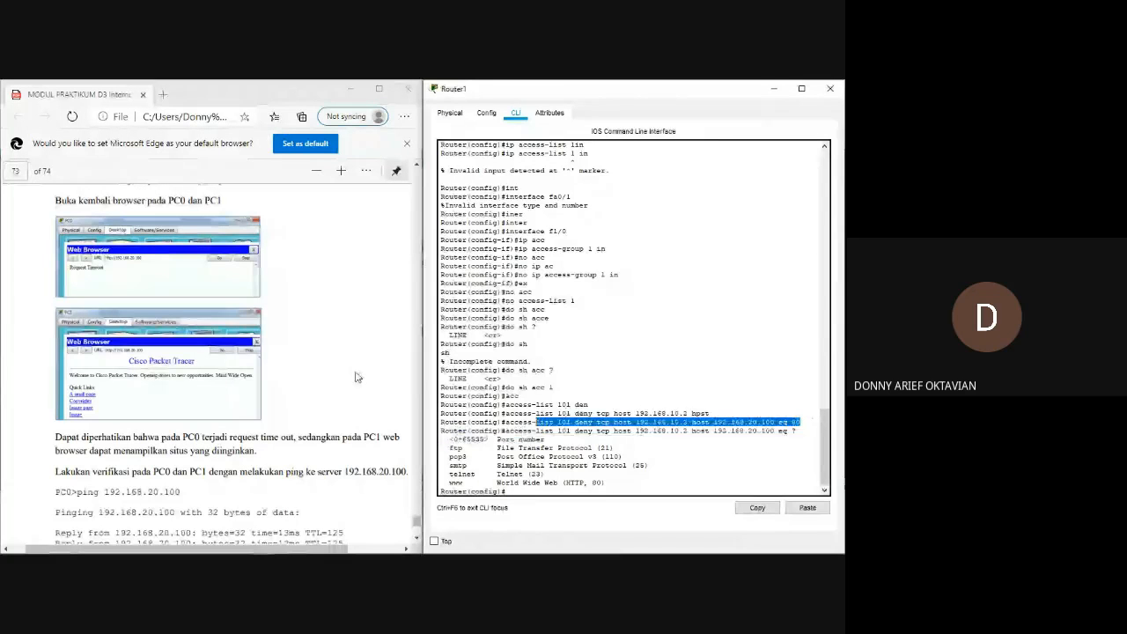
click(282, 308)
scroll(387, 384, up, 3)
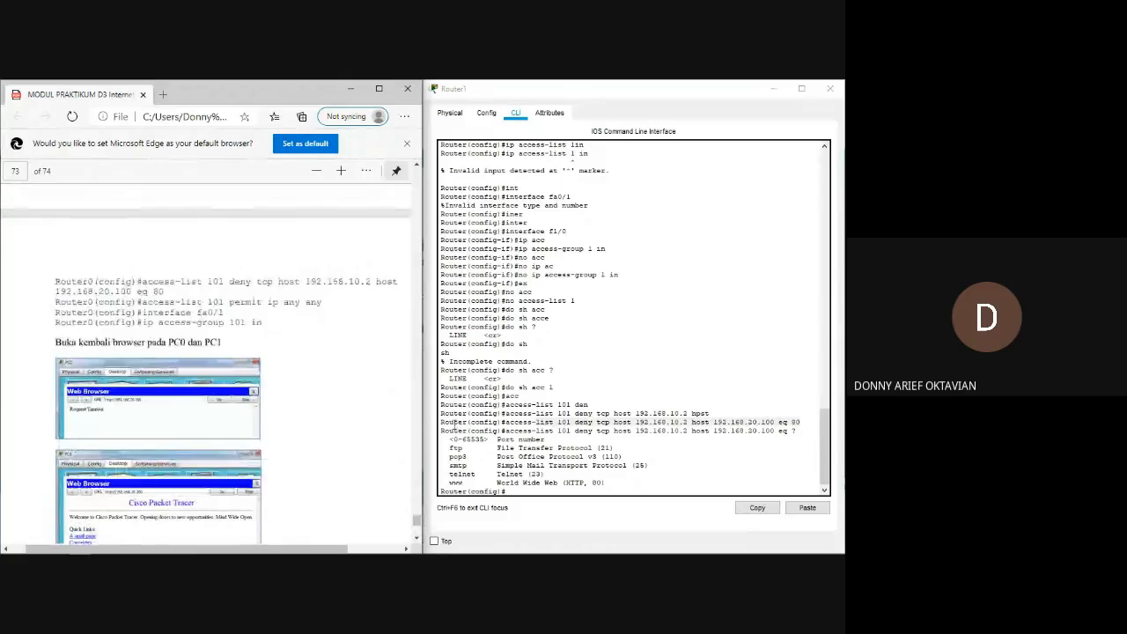
Add the rule access-list 101 permit ip any any on Router1.
click(604, 474)
key(Return)
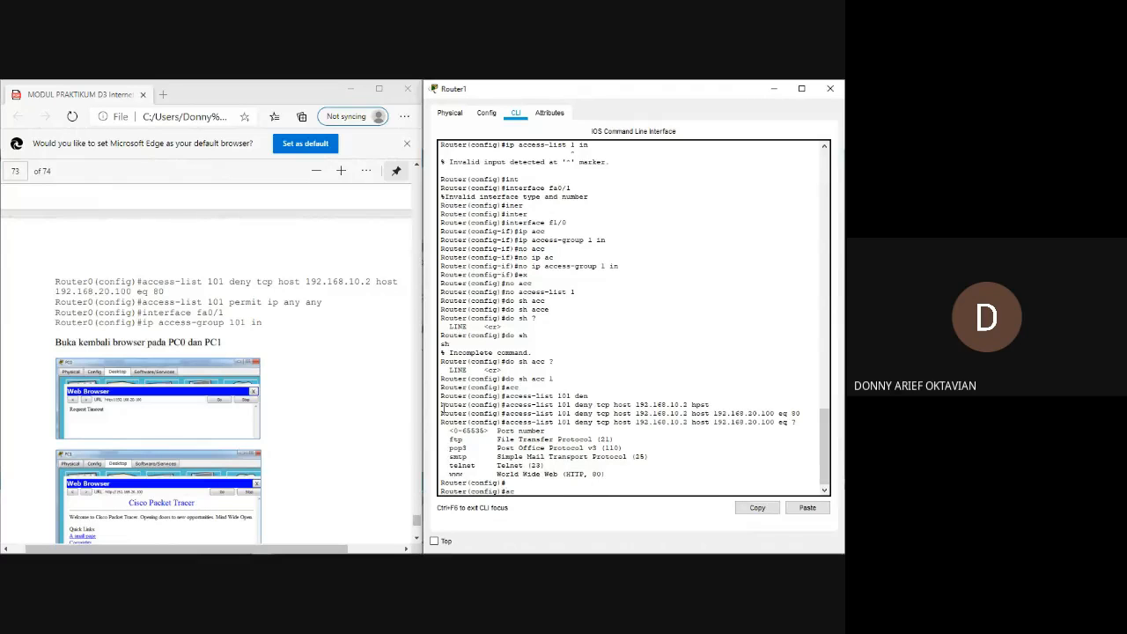
text(per)
key(Tab)
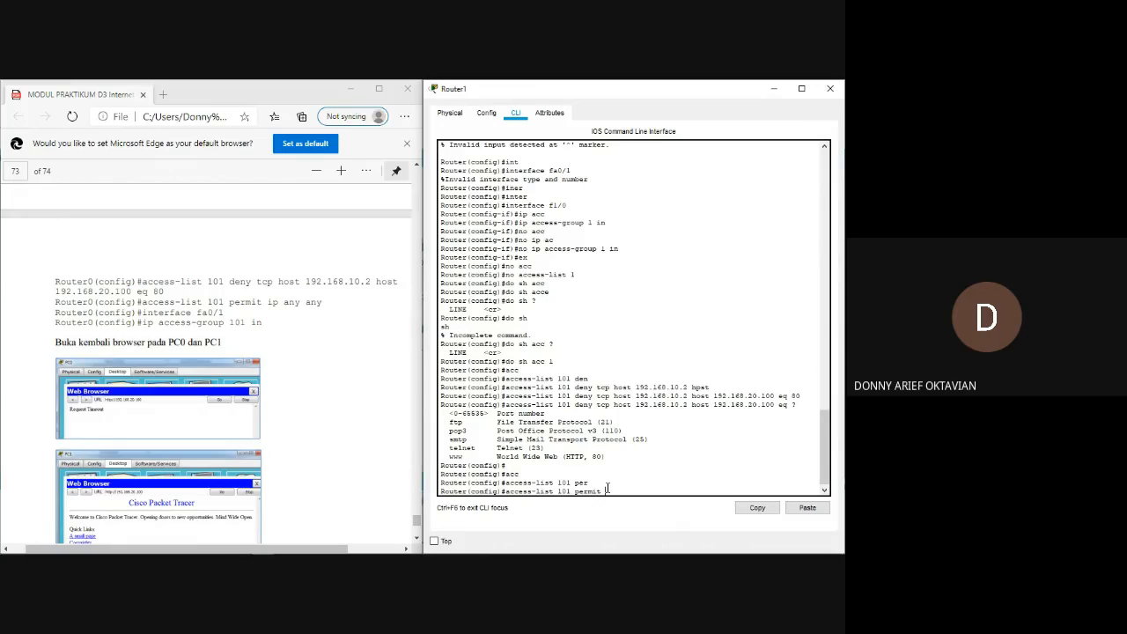
text(ip an)
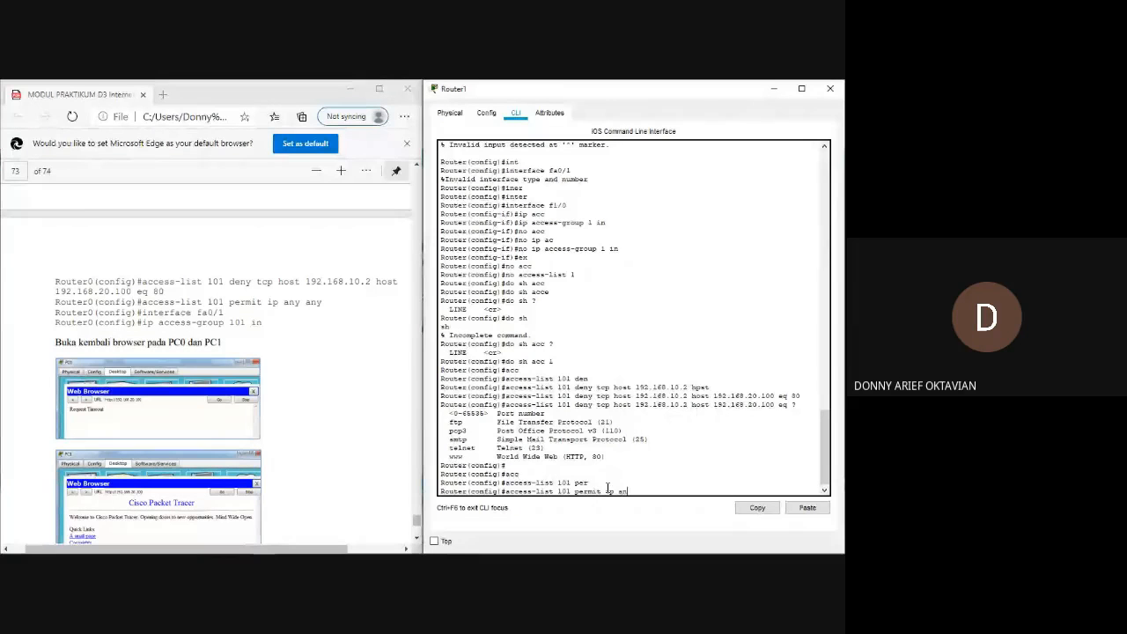
key(Tab)
text(an)
key(Tab)
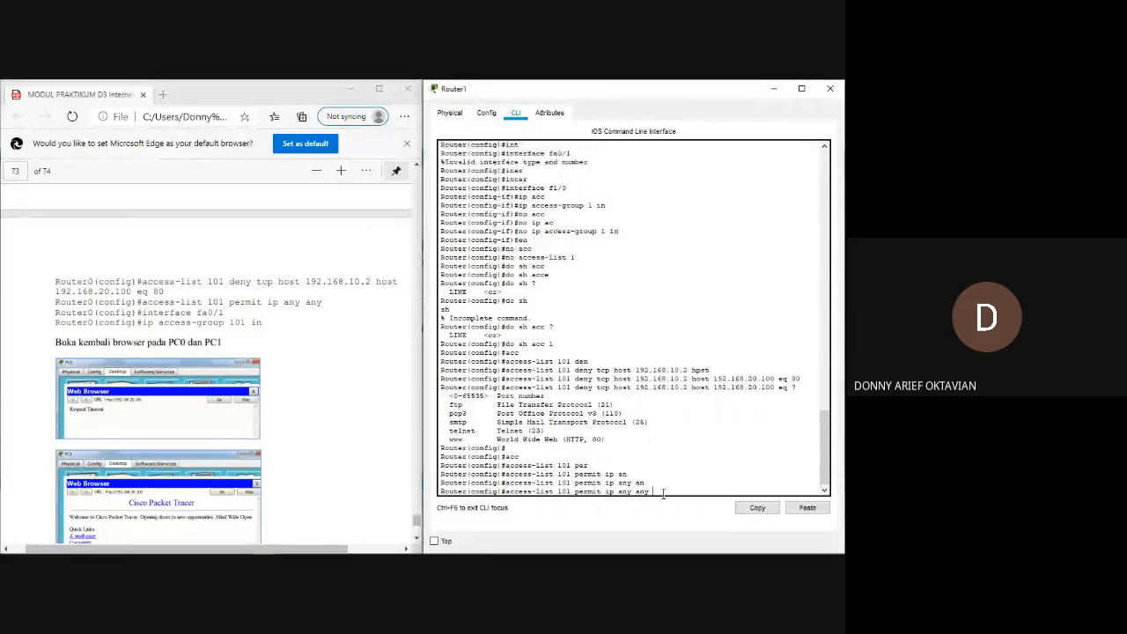
double_click(624, 482)
double_click(643, 491)
key(Return)
Check Router1's LAN-side port in the topology and enter interface configuration with int fa1/0.
text(int )
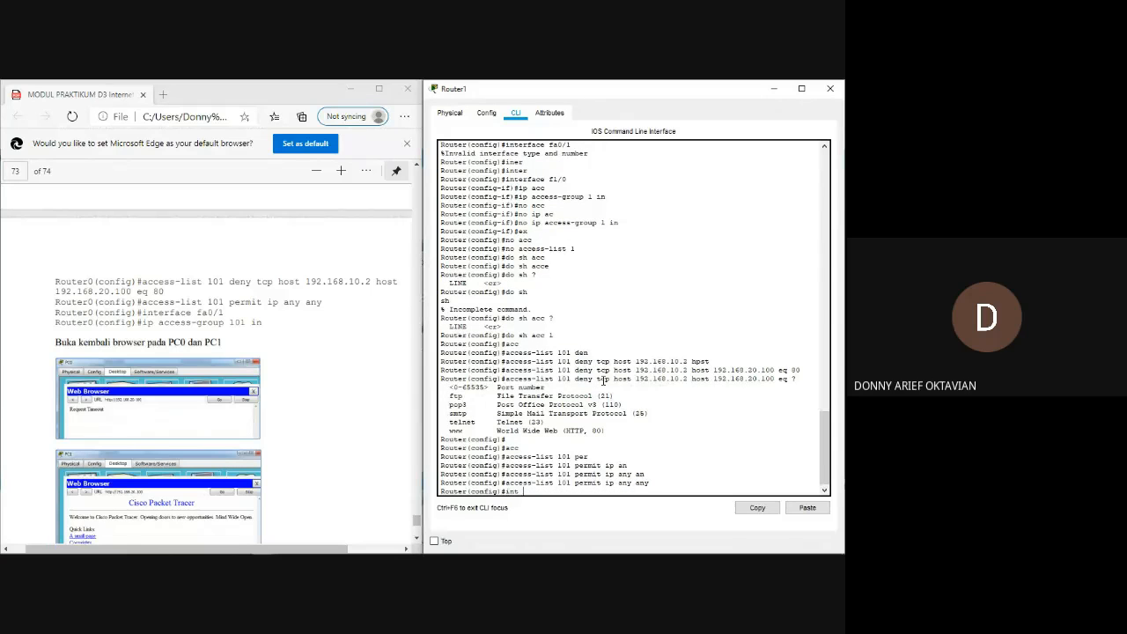
text(fa)
key(alt+Tab)
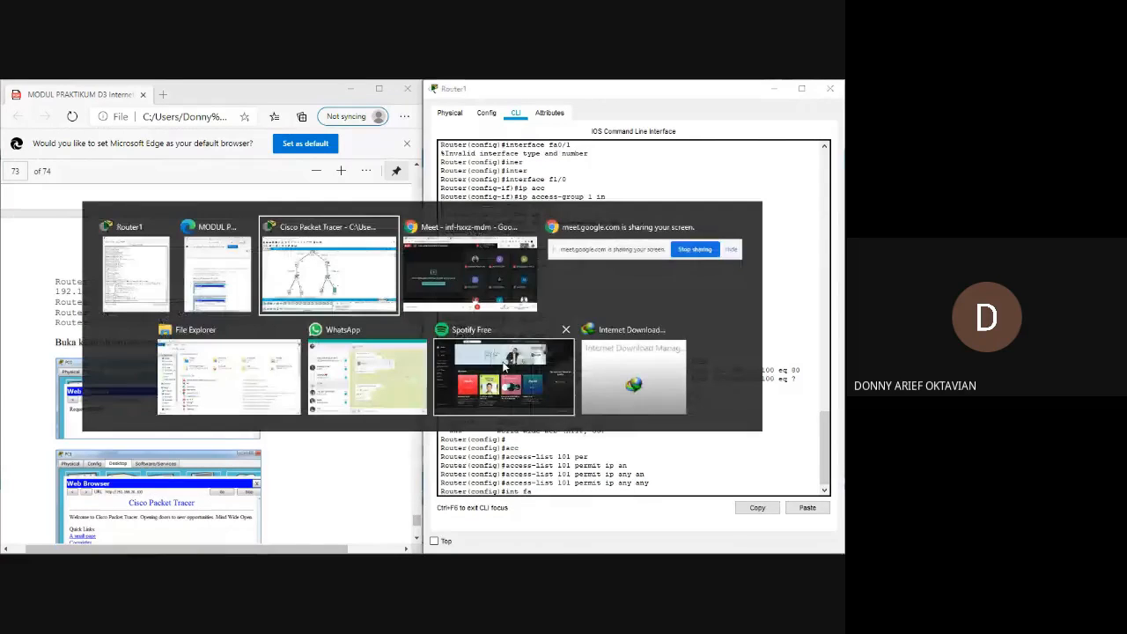
key(alt+Tab)
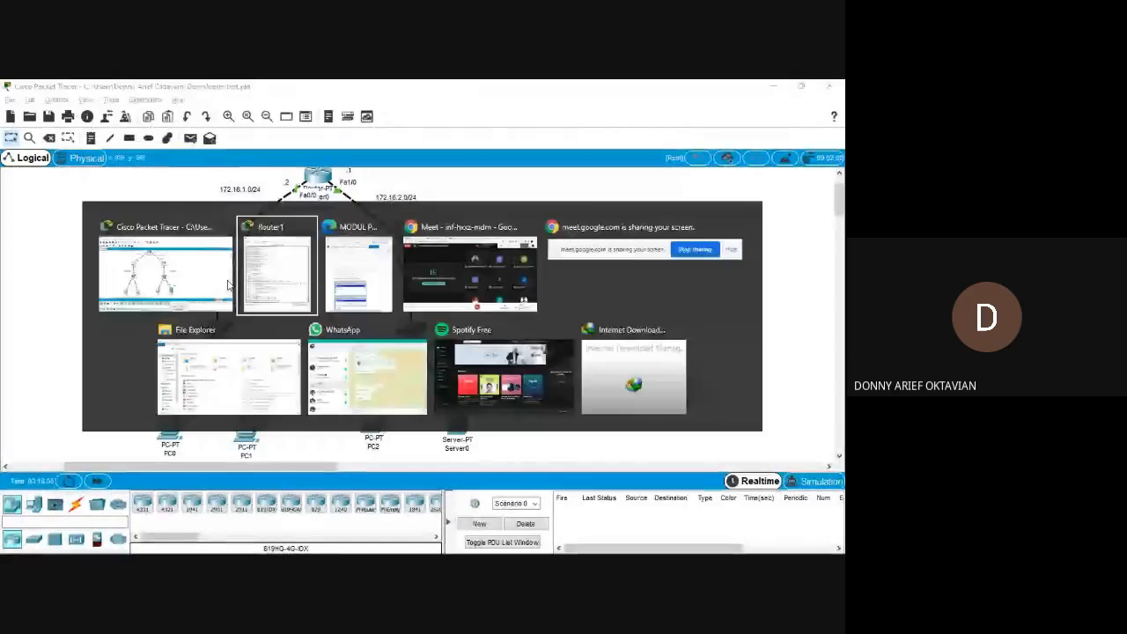
key(alt+Tab)
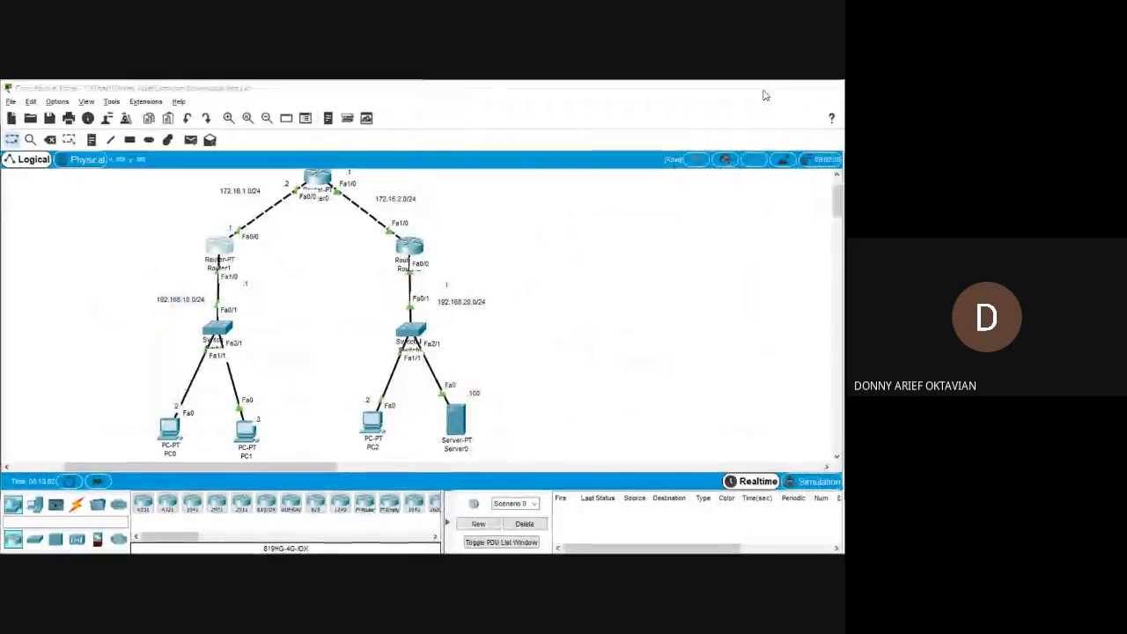
click(767, 89)
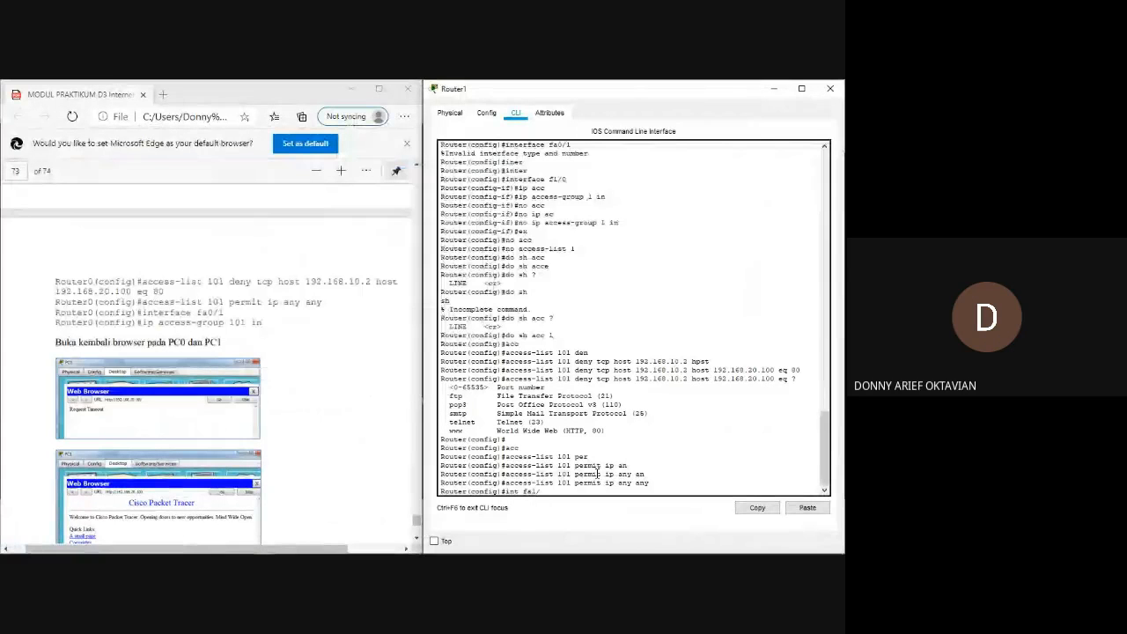
text(1/0)
key(Return)
Apply the list to the interface with ip access-group 101 in, checking the command against the module.
text(ip acc)
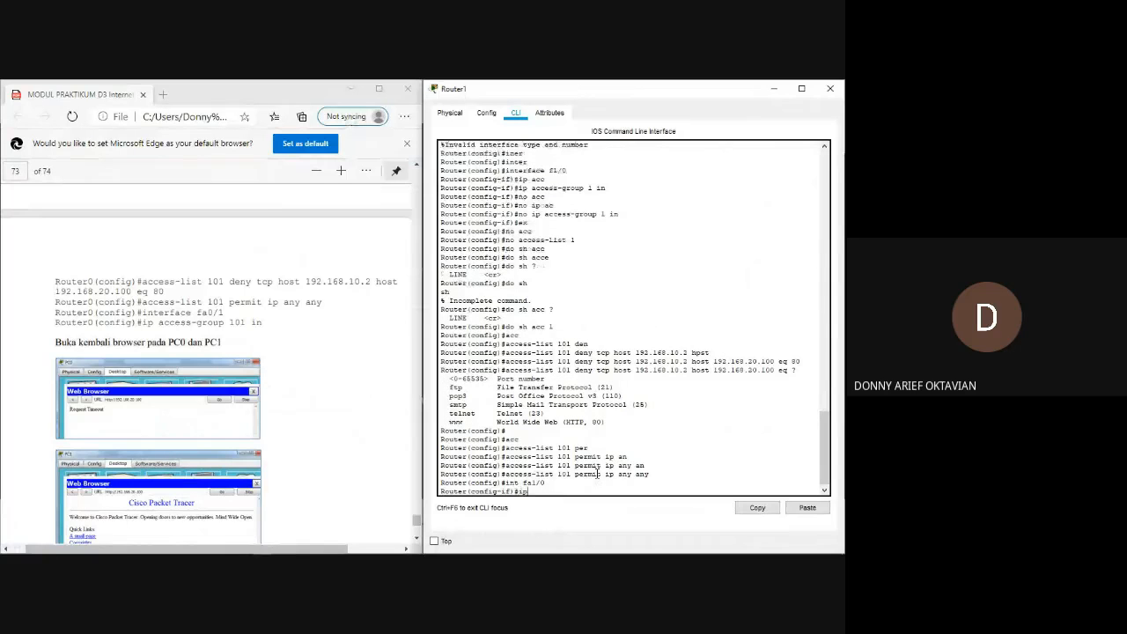
key(Tab)
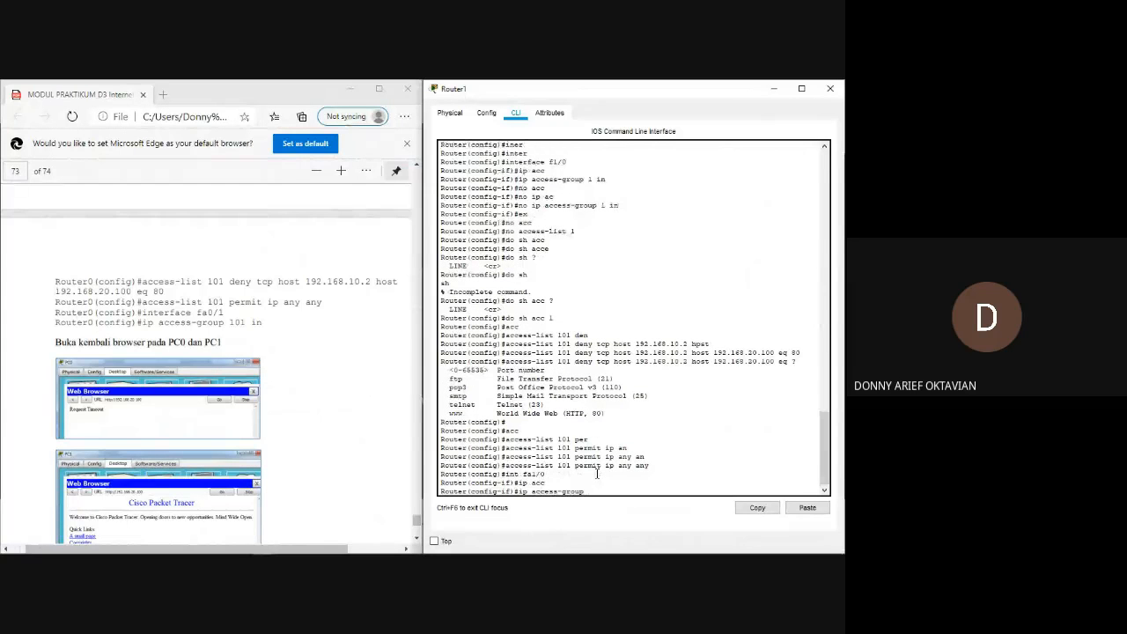
text(101 in)
click(261, 322)
drag(260, 322, 146, 325)
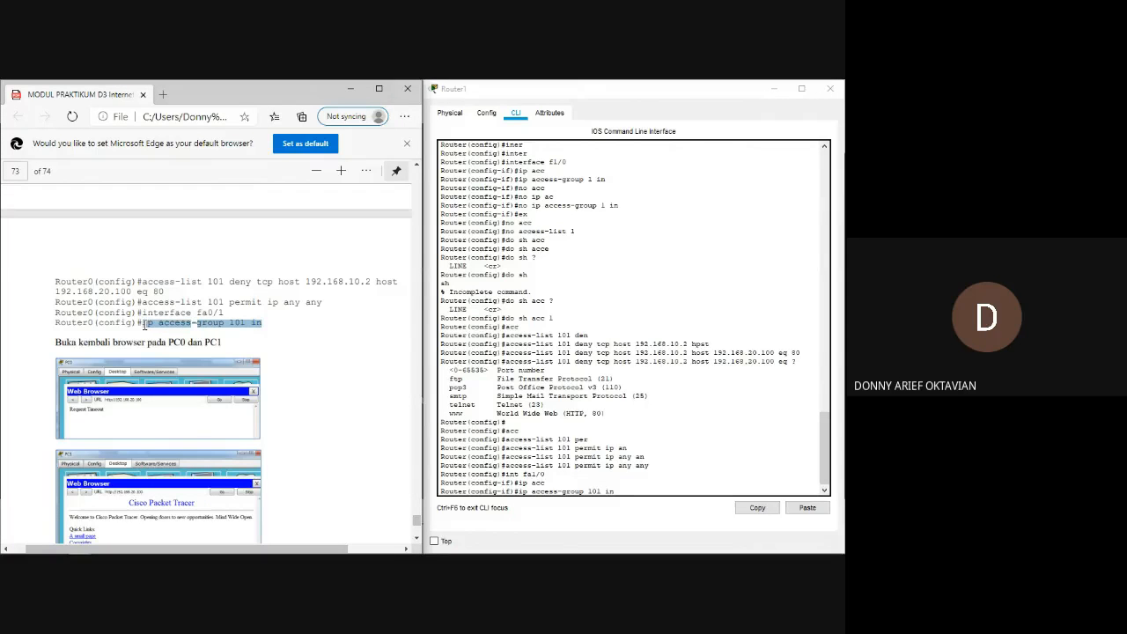
right_click(146, 325)
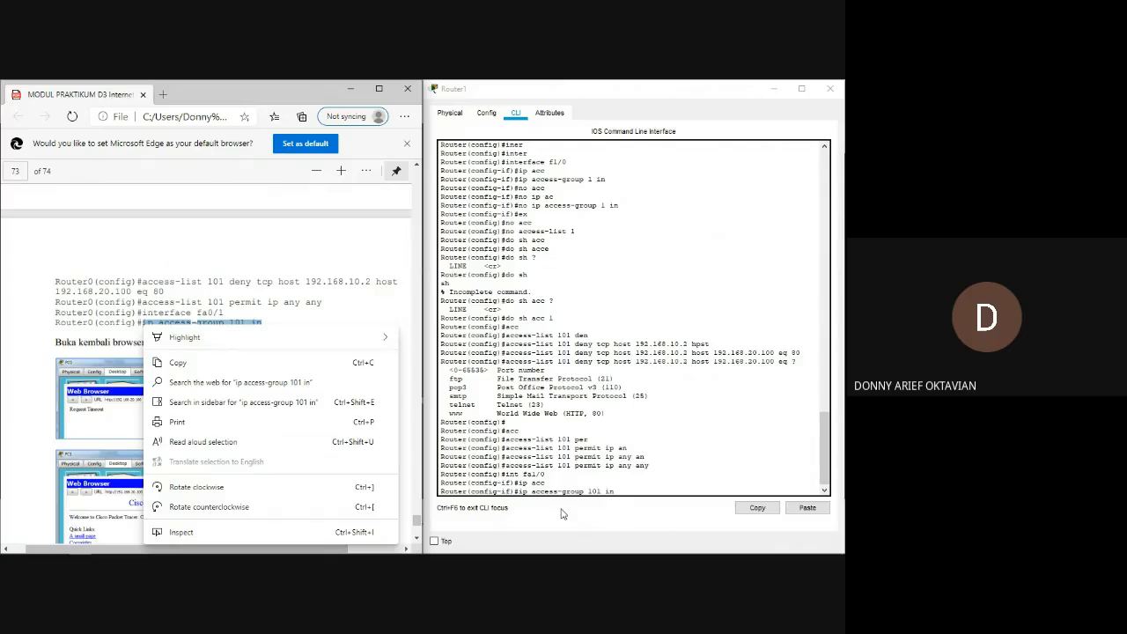
click(622, 487)
key(Return)
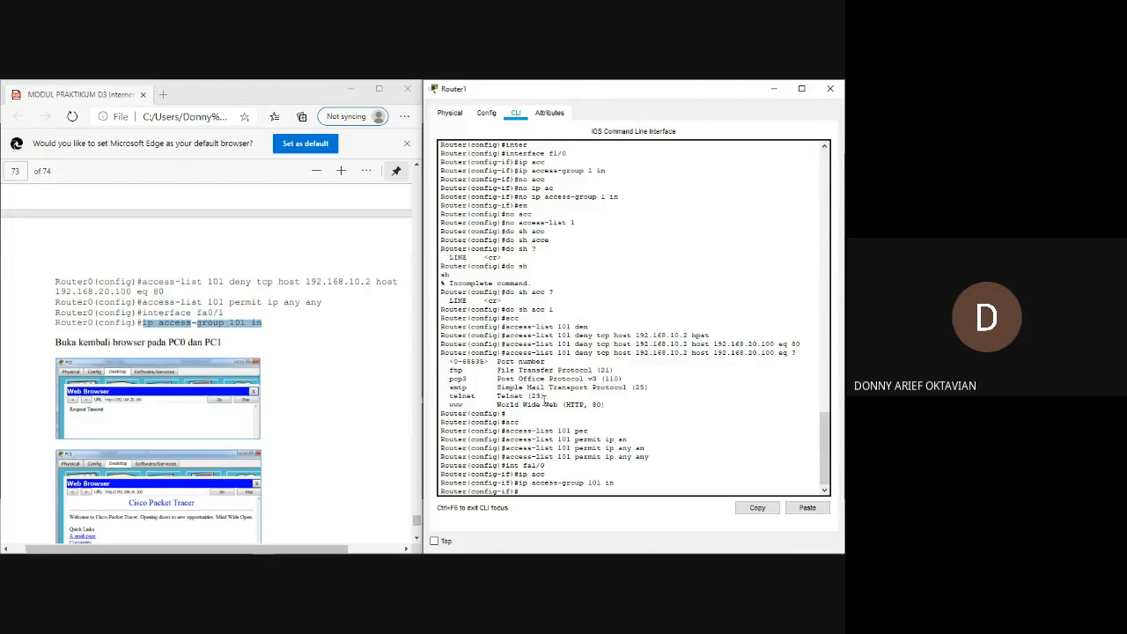
Return to the topology and open the Web Browser on PC0 and PC1.
key(alt+Tab)
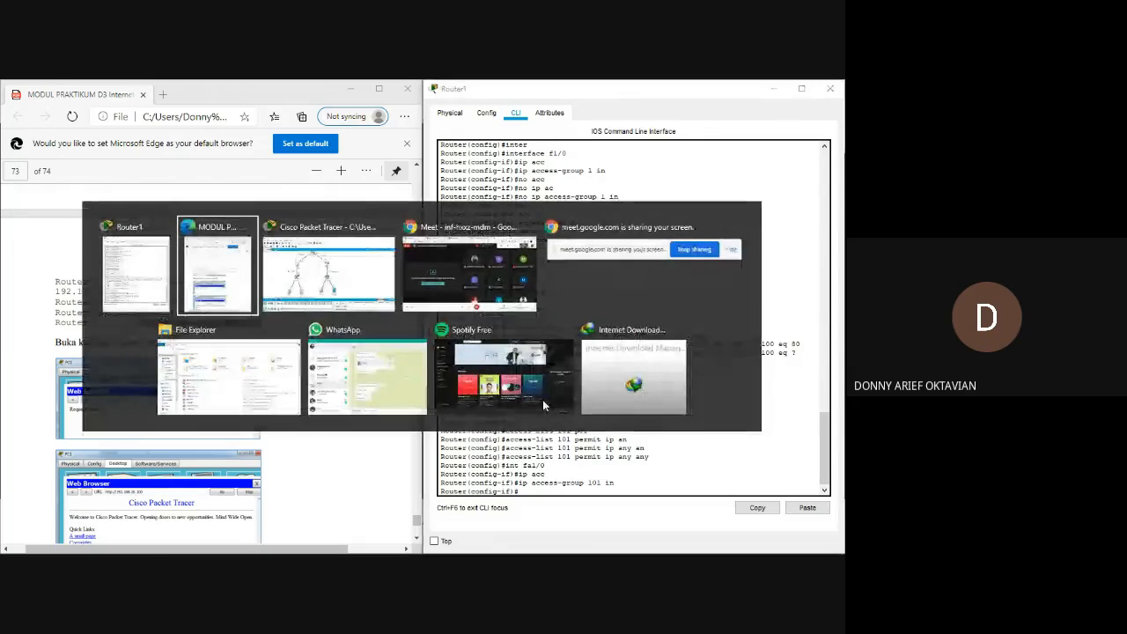
key(Tab)
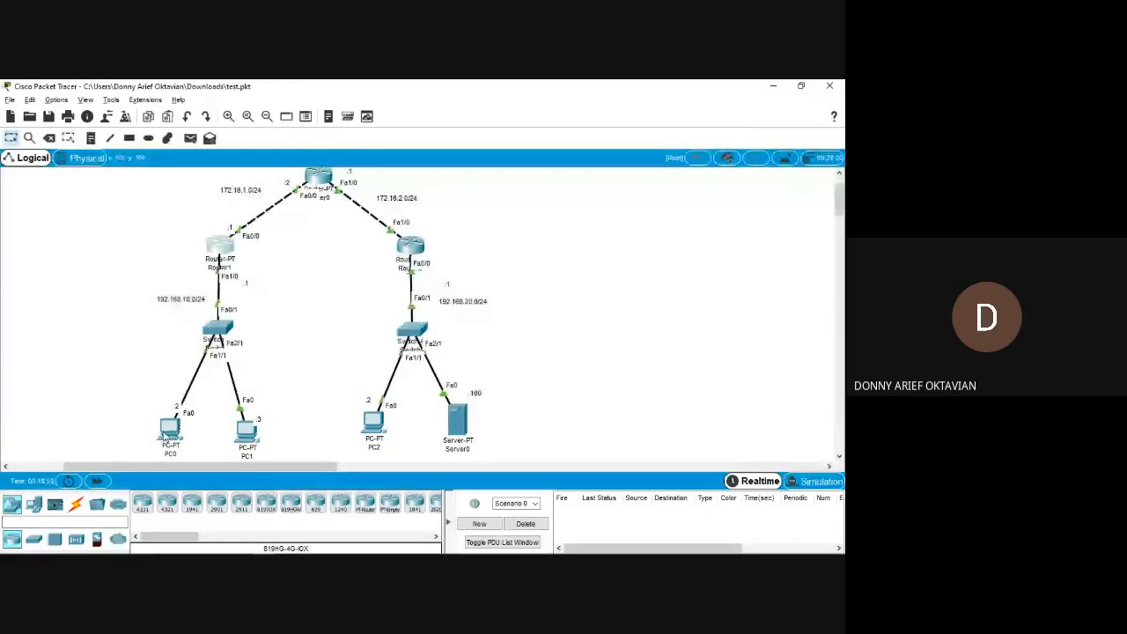
click(166, 438)
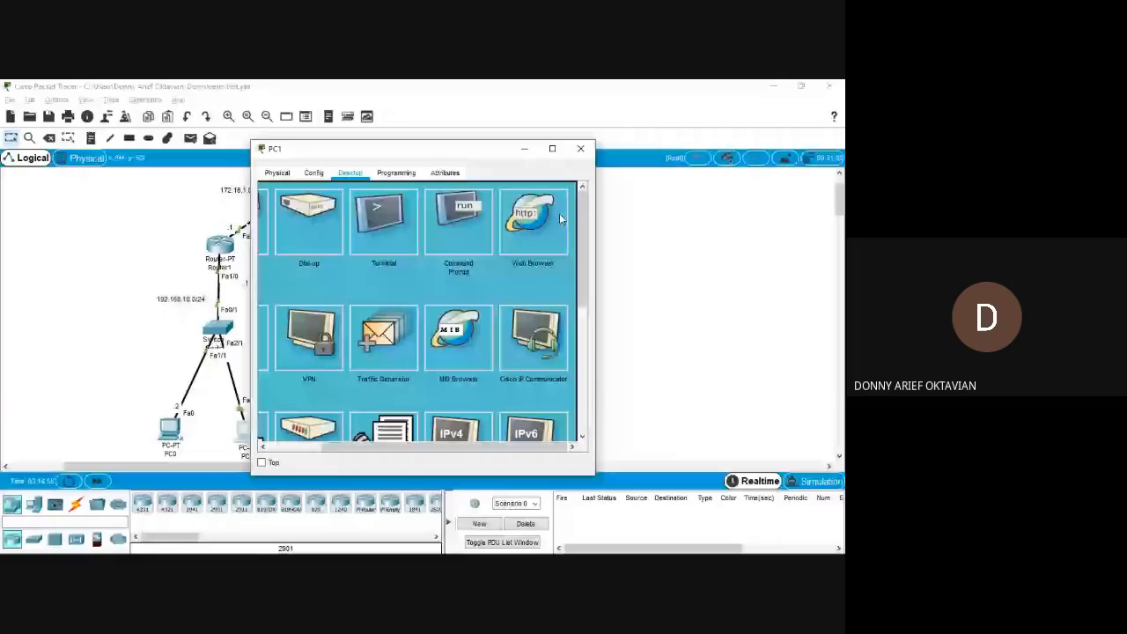
key(alt+Tab)
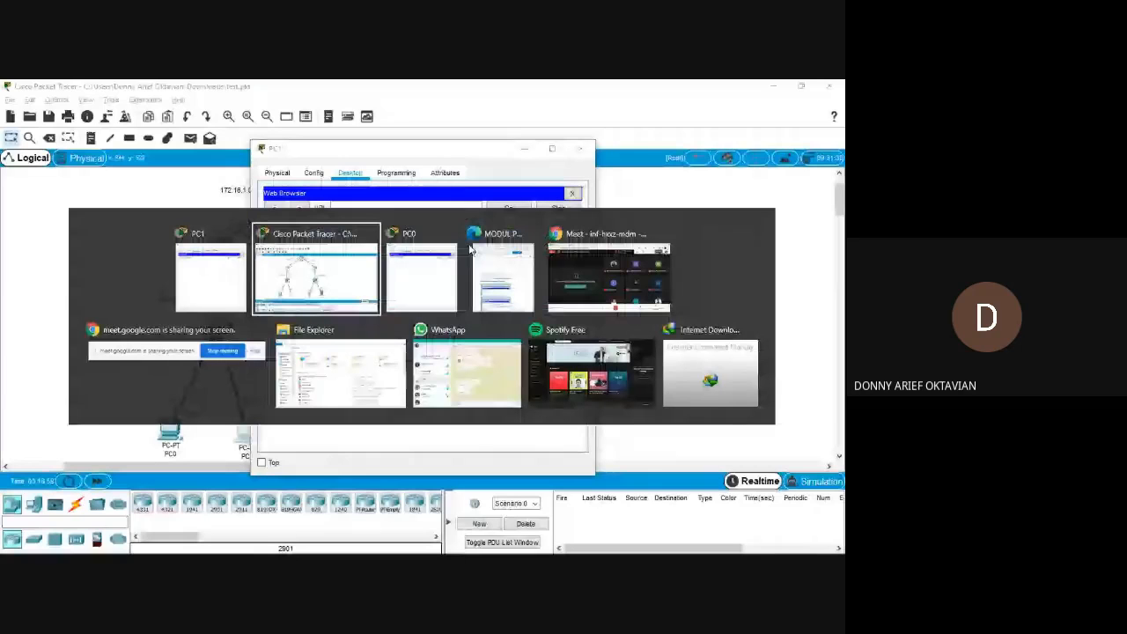
key(alt+Tab)
key(alt+Tab)
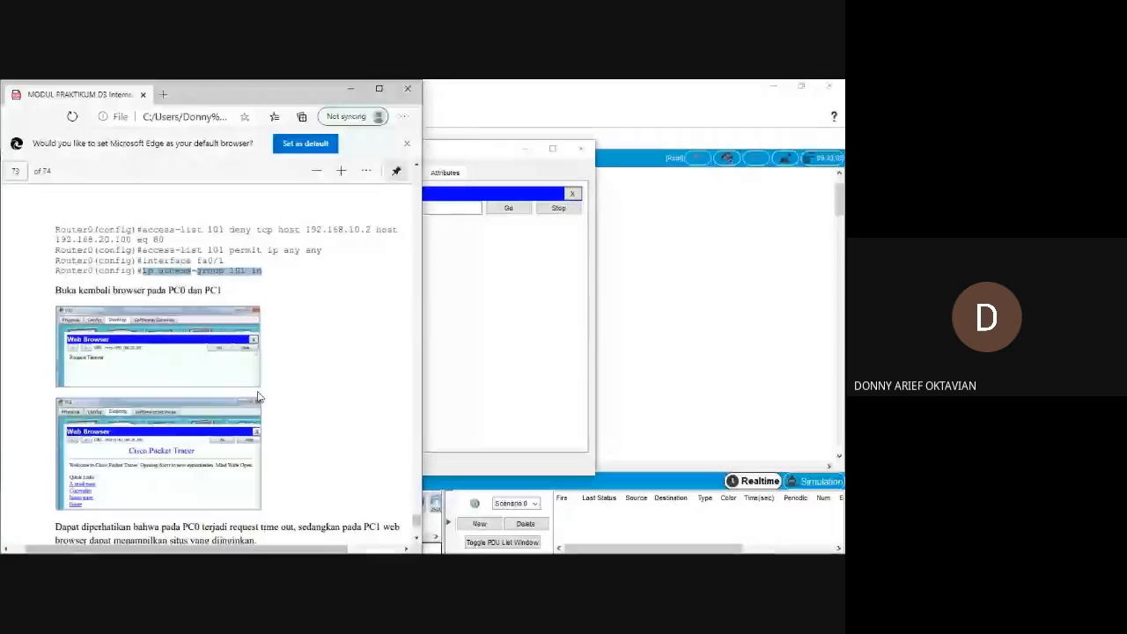
scroll(115, 350, down, 1)
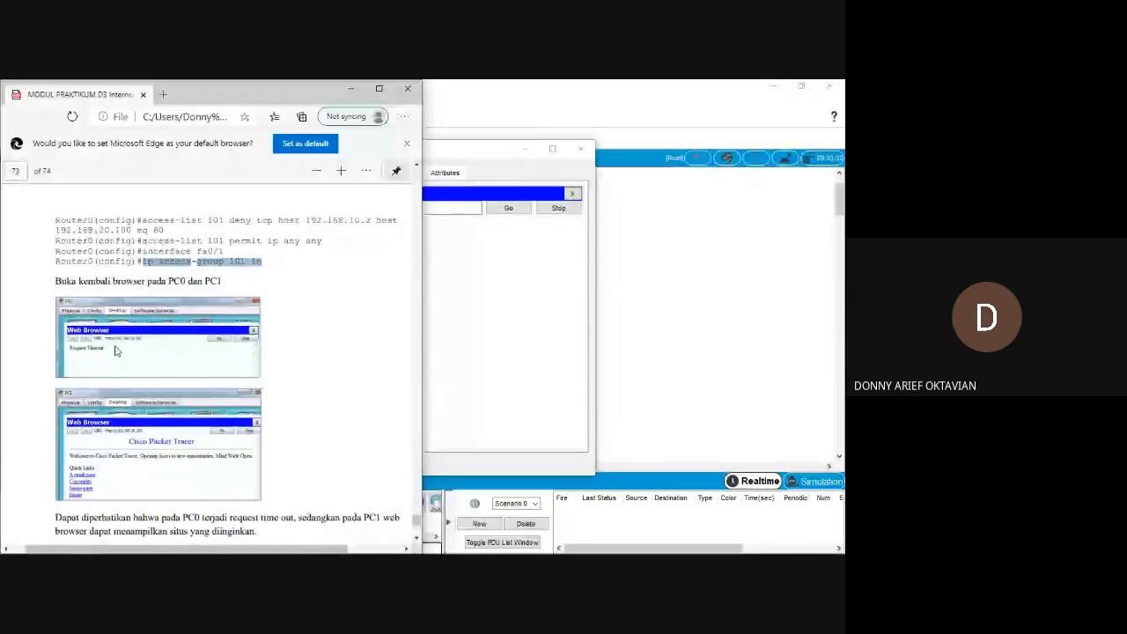
scroll(115, 351, down, 1)
click(508, 247)
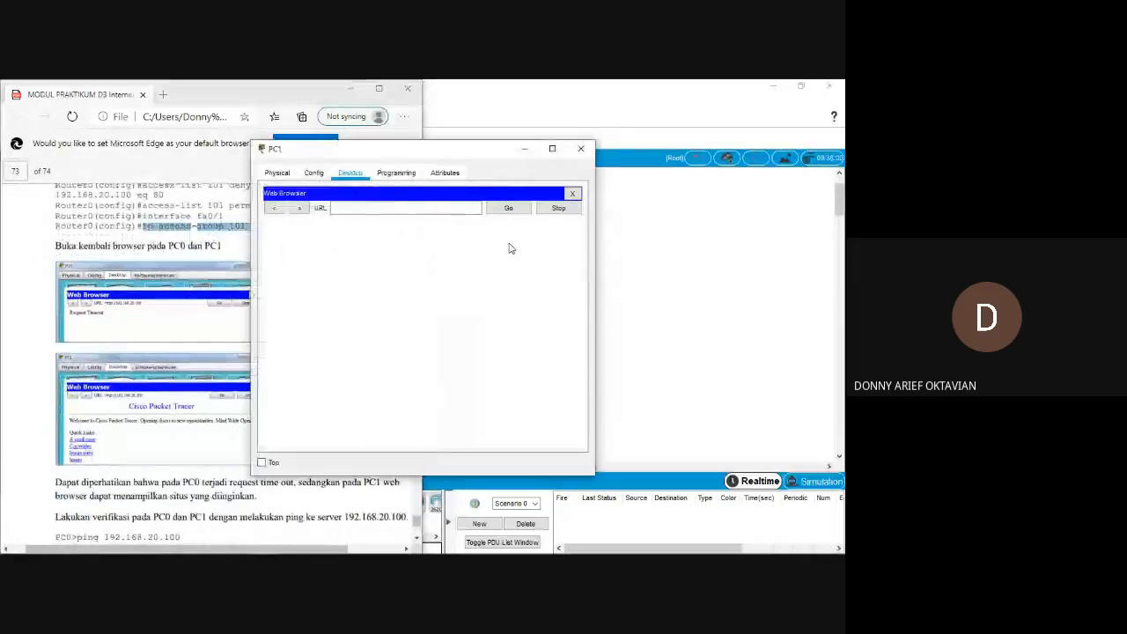
click(381, 207)
text(192.168.20.100)
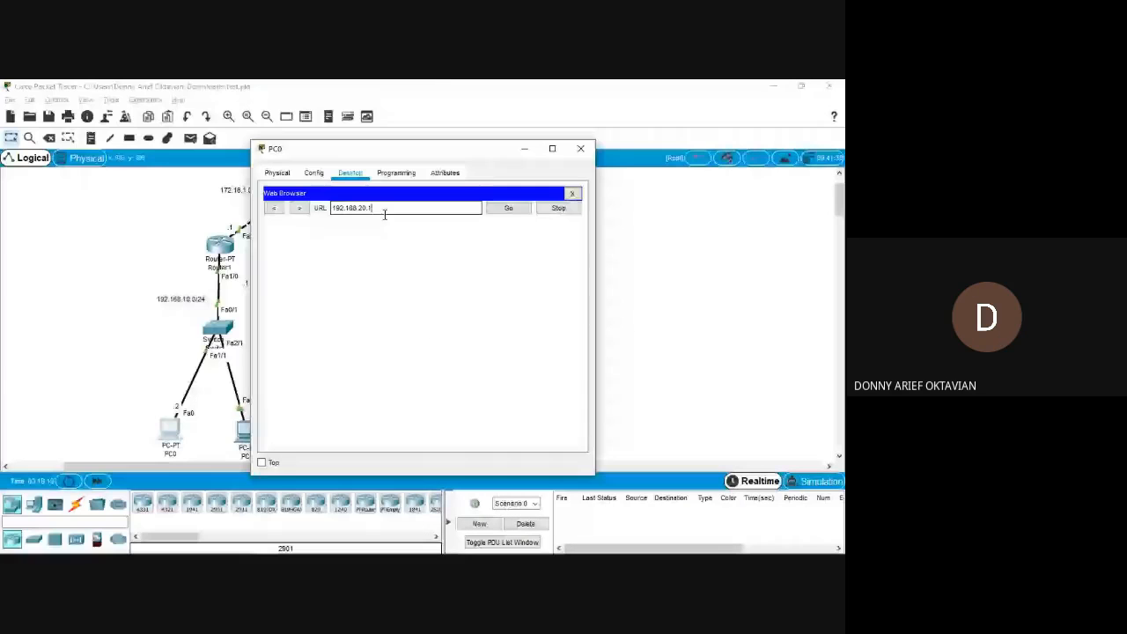
text(20.100)
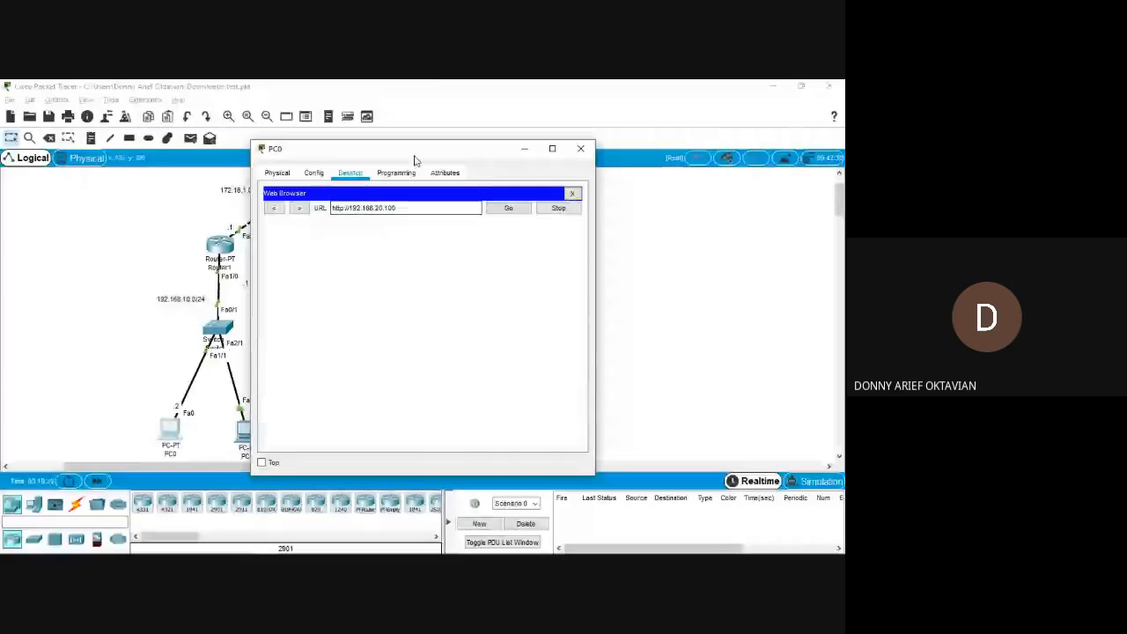
Place the PC0 and PC1 windows side by side and compare what their browsers return for the server.
drag(420, 156, 257, 171)
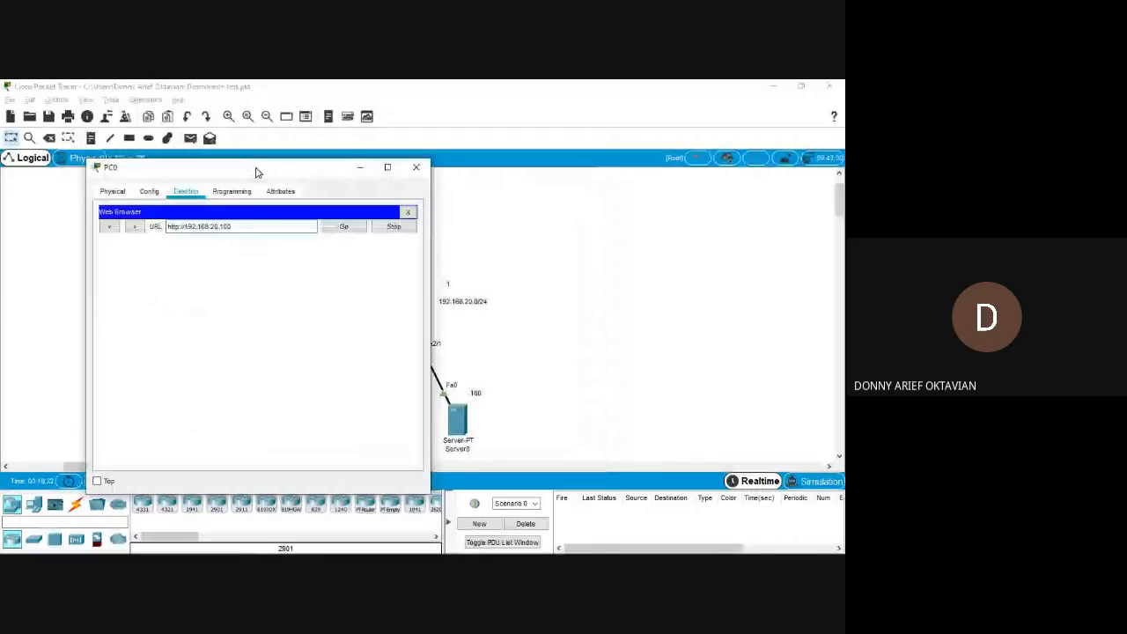
key(alt+Tab)
key(alt+Tab)
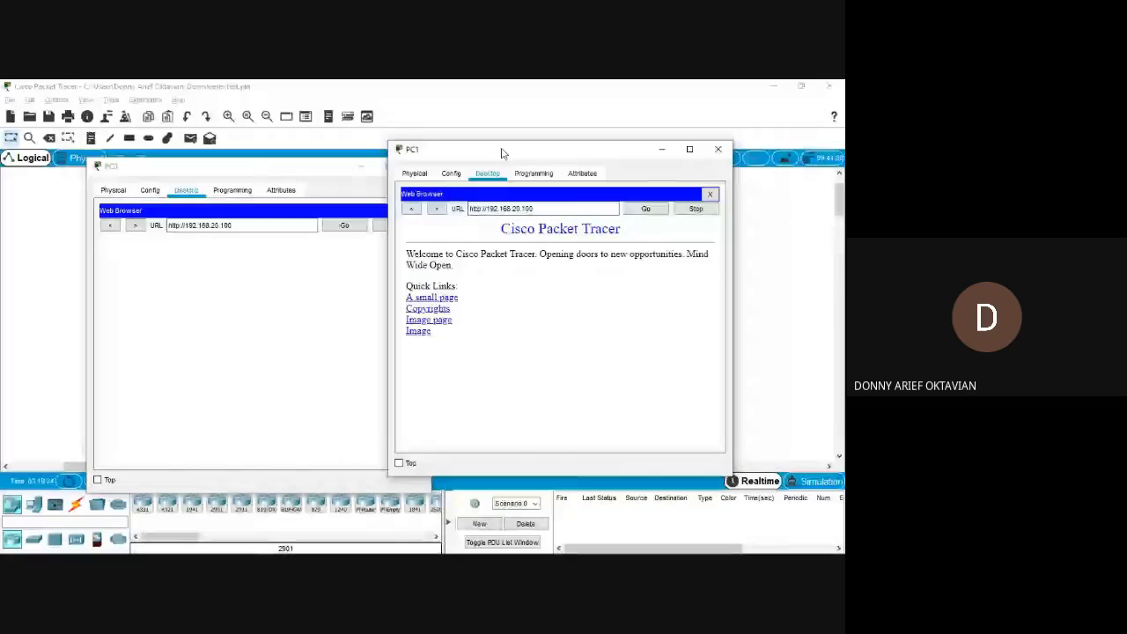
click(676, 206)
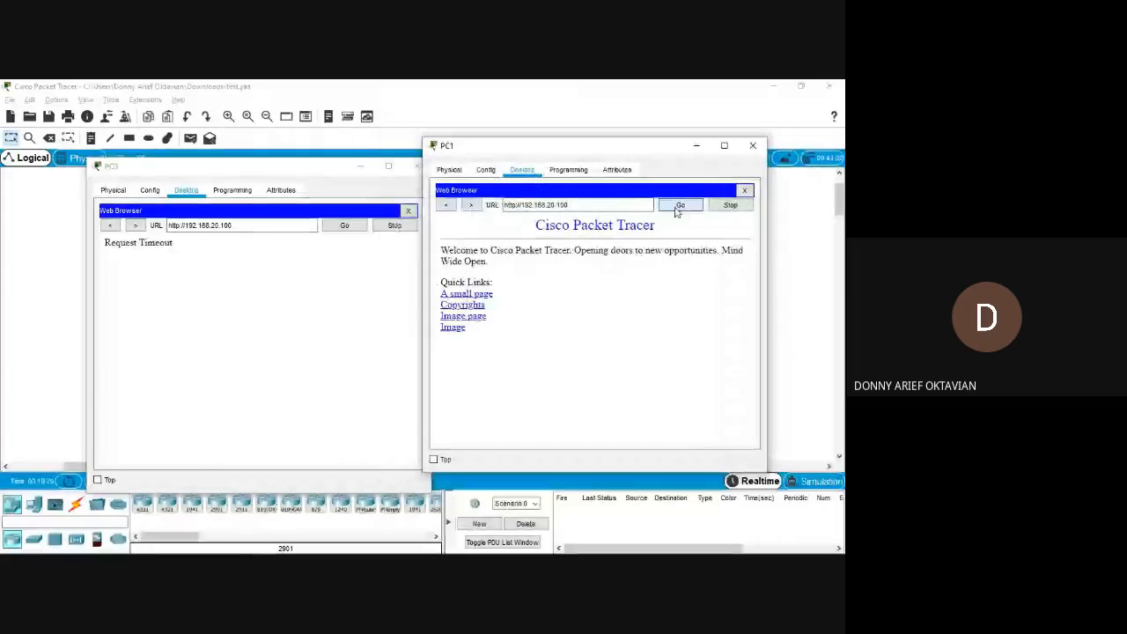
click(127, 245)
drag(127, 245, 174, 243)
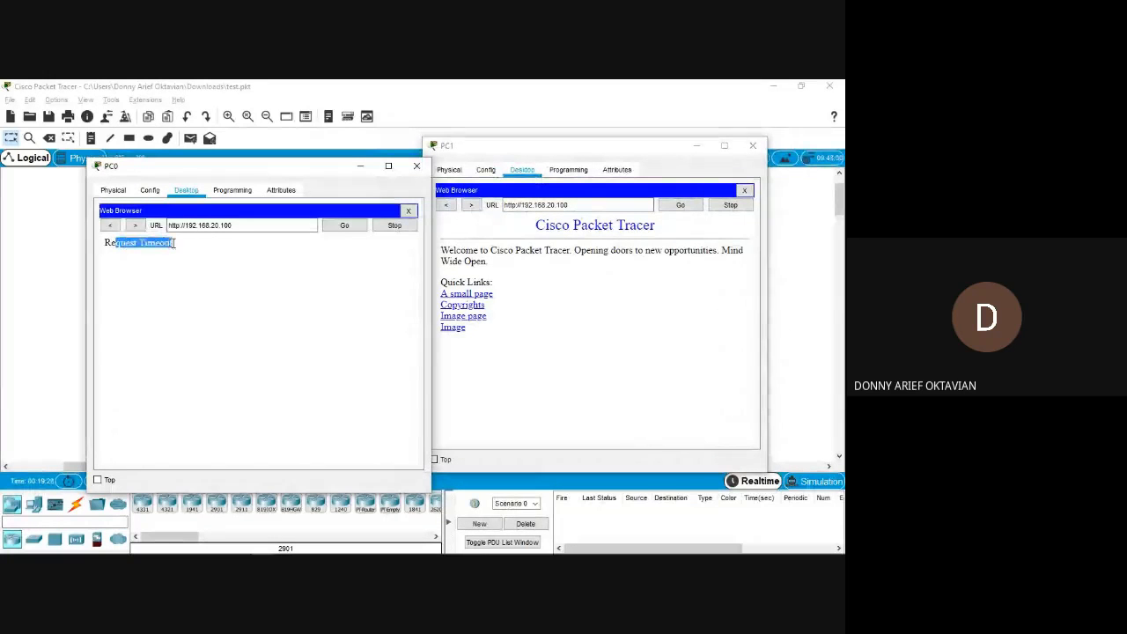
click(174, 243)
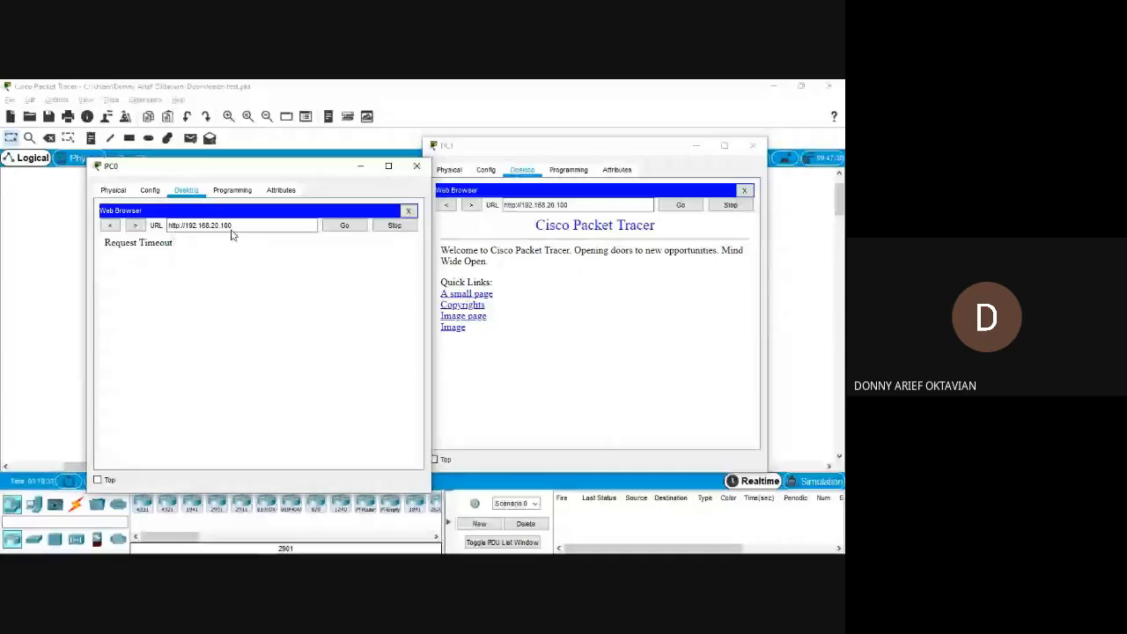
Examine the path from PC0 and PC1 through Router1 to Server0 in the topology.
click(33, 318)
scroll(233, 405, down, 1)
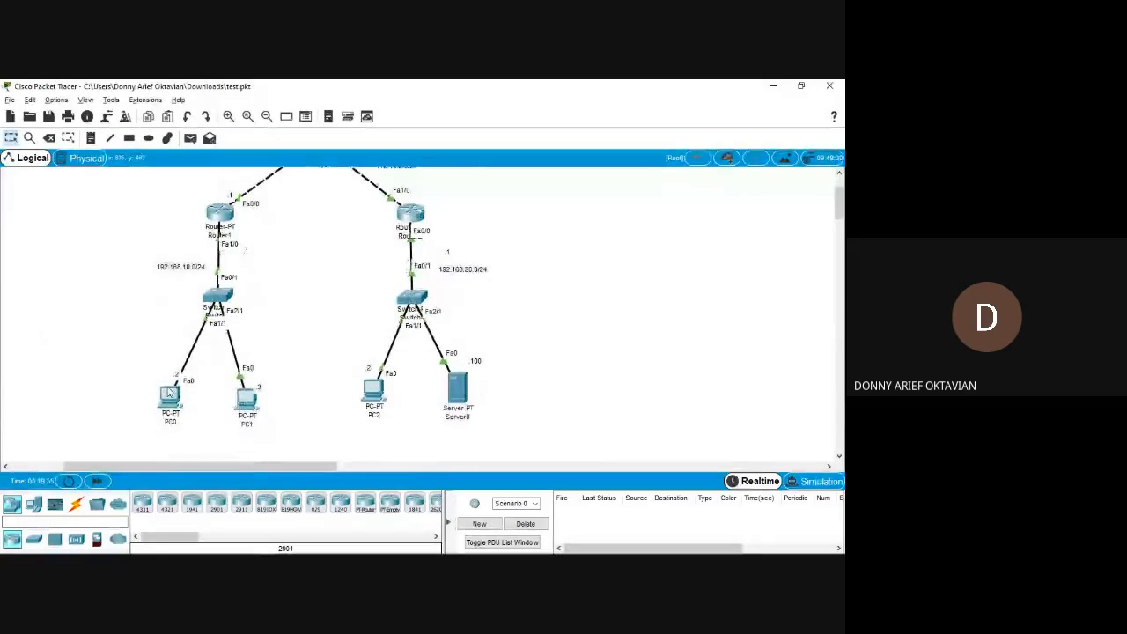
scroll(231, 398, up, 2)
scroll(231, 398, down, 1)
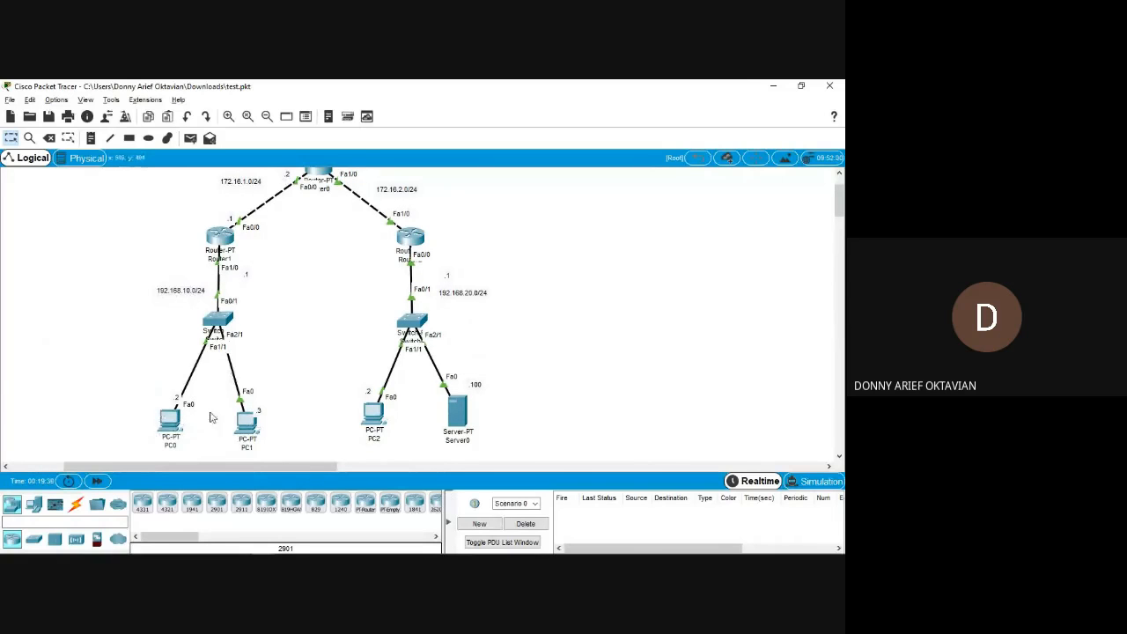
scroll(163, 427, up, 1)
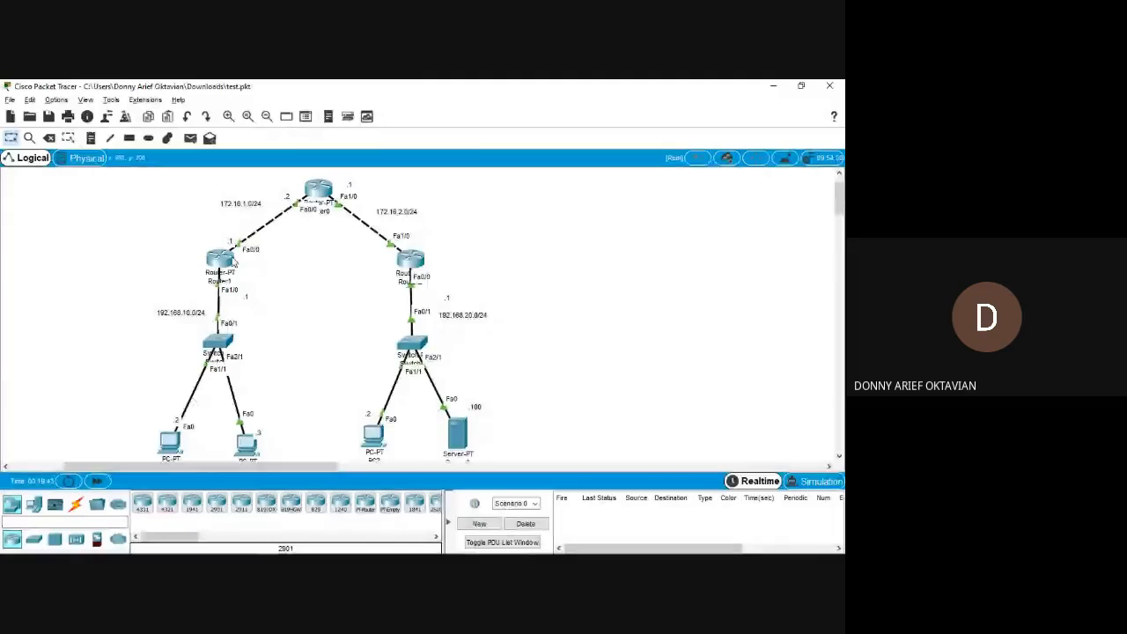
scroll(385, 320, down, 1)
scroll(385, 319, down, 1)
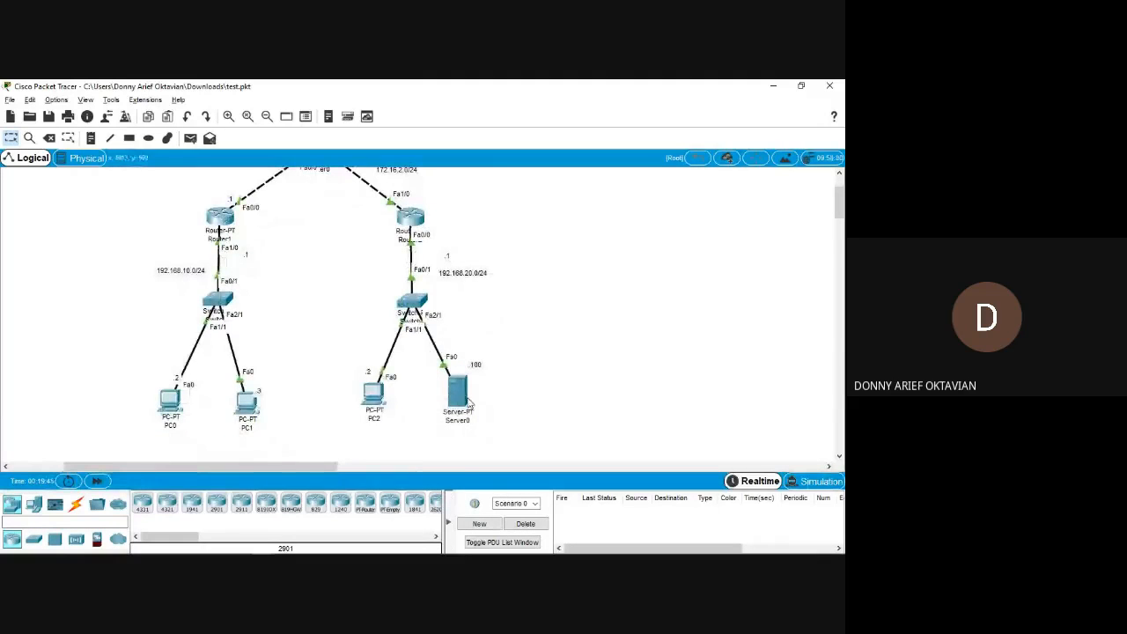
Bring up the PC0 window again and close its Web Browser.
mouse_move(465, 400)
click(251, 394)
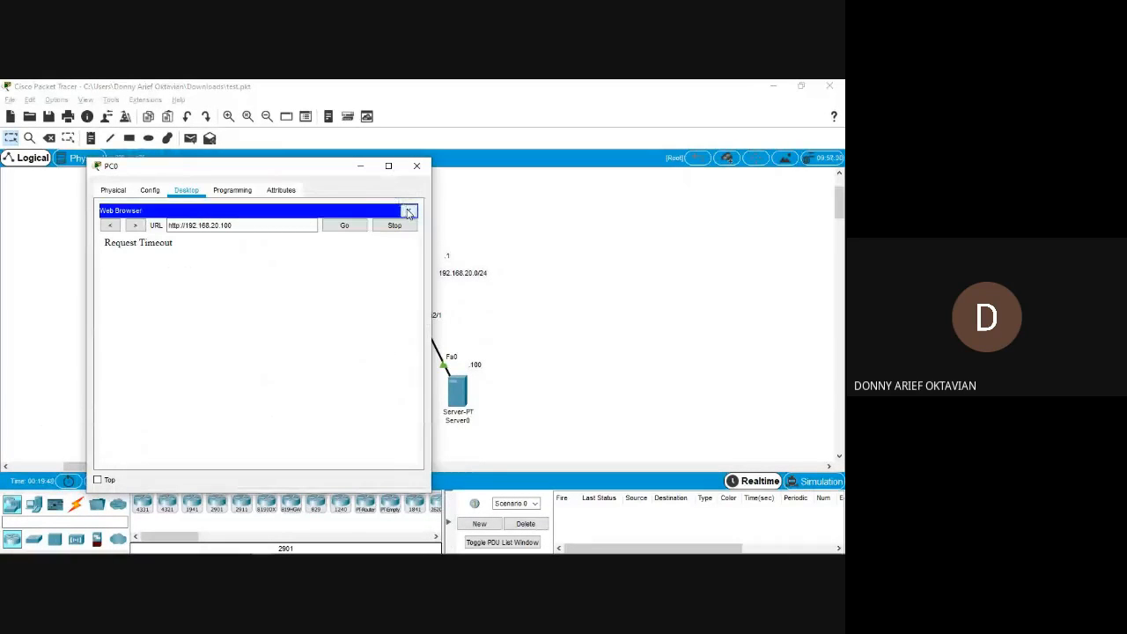
click(240, 225)
drag(240, 225, 173, 226)
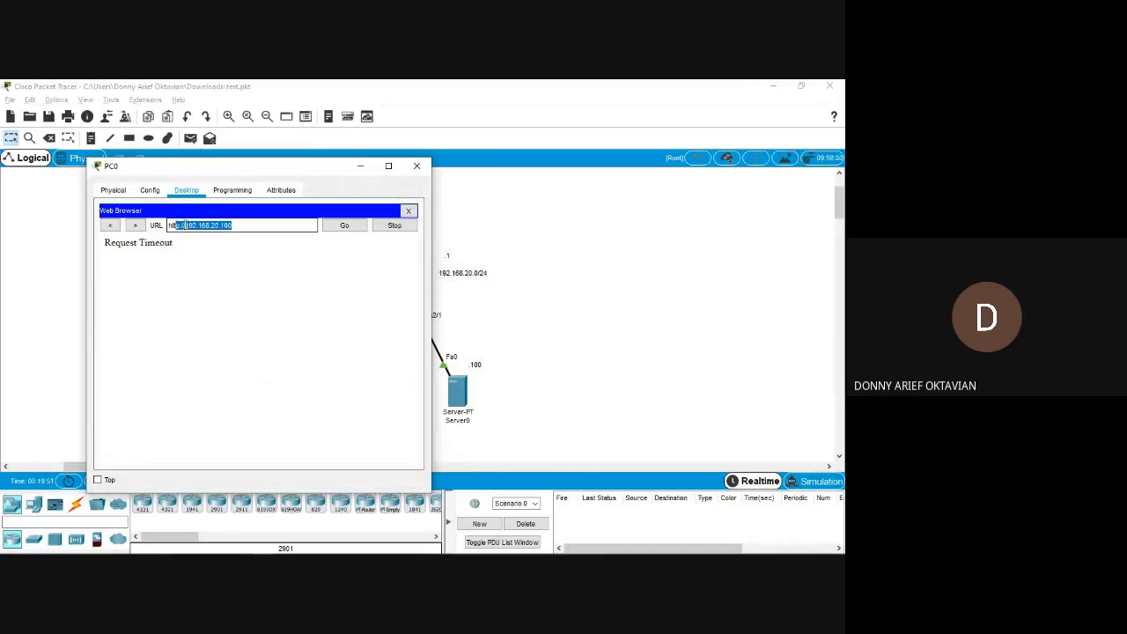
click(410, 213)
click(416, 166)
Check the IP configuration of PC2 and bring the PC0 window up next to it.
click(371, 398)
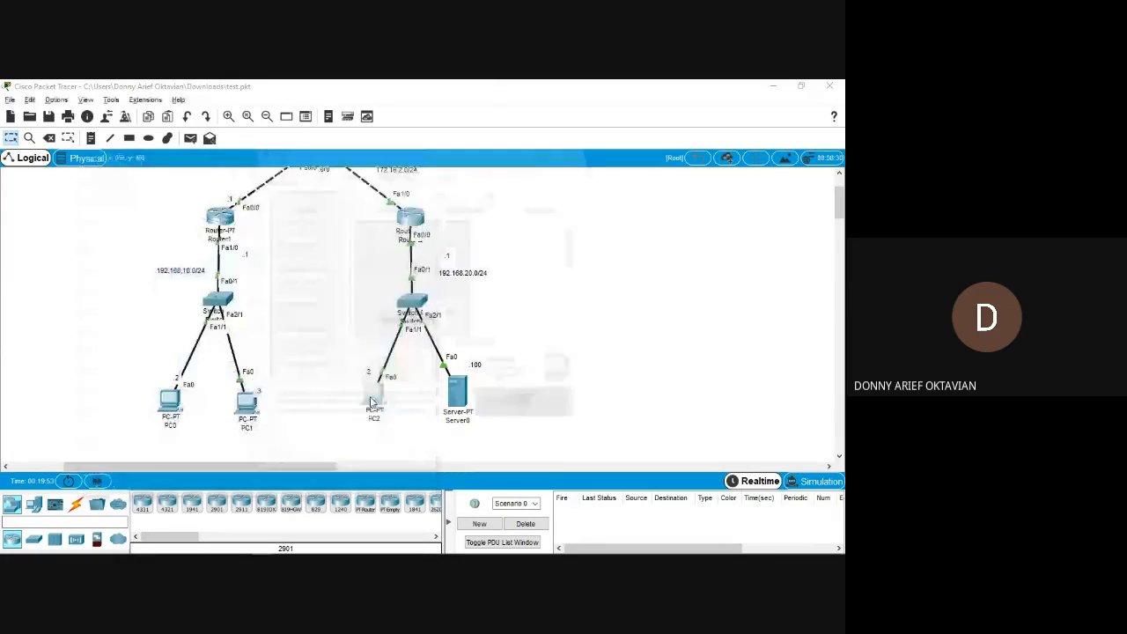
click(350, 173)
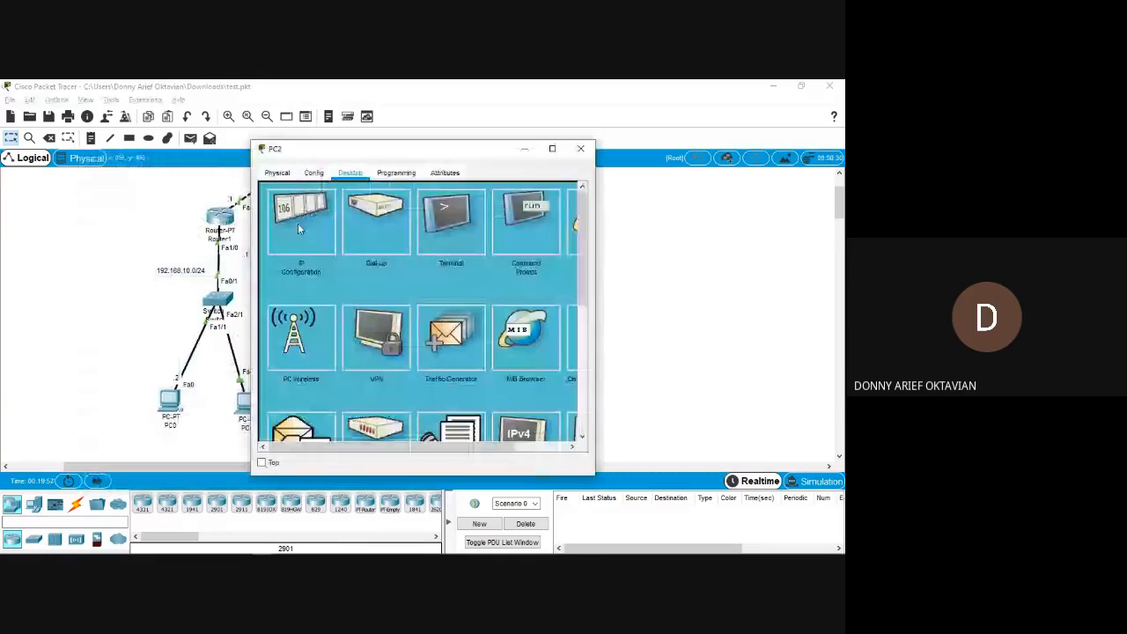
click(297, 222)
key(alt+Tab)
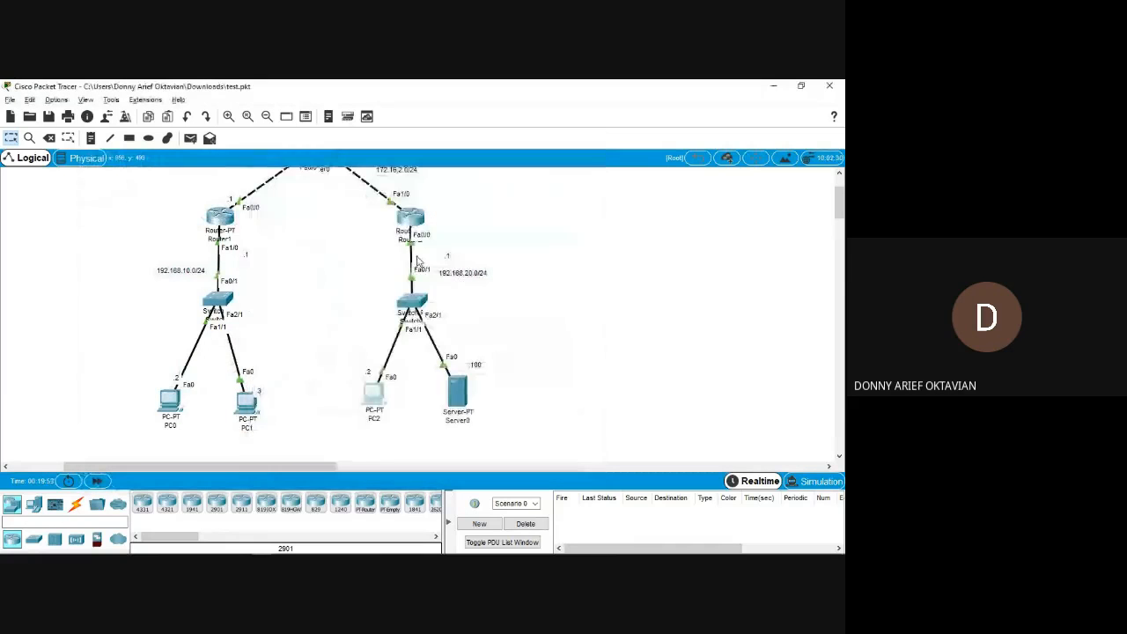
key(alt+Tab)
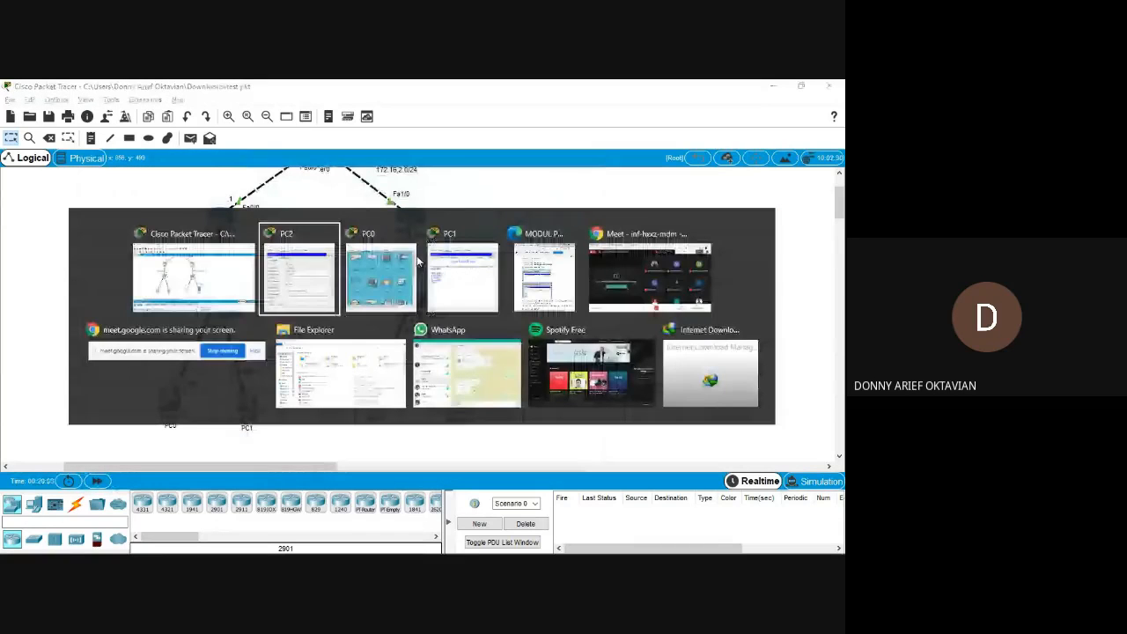
click(417, 260)
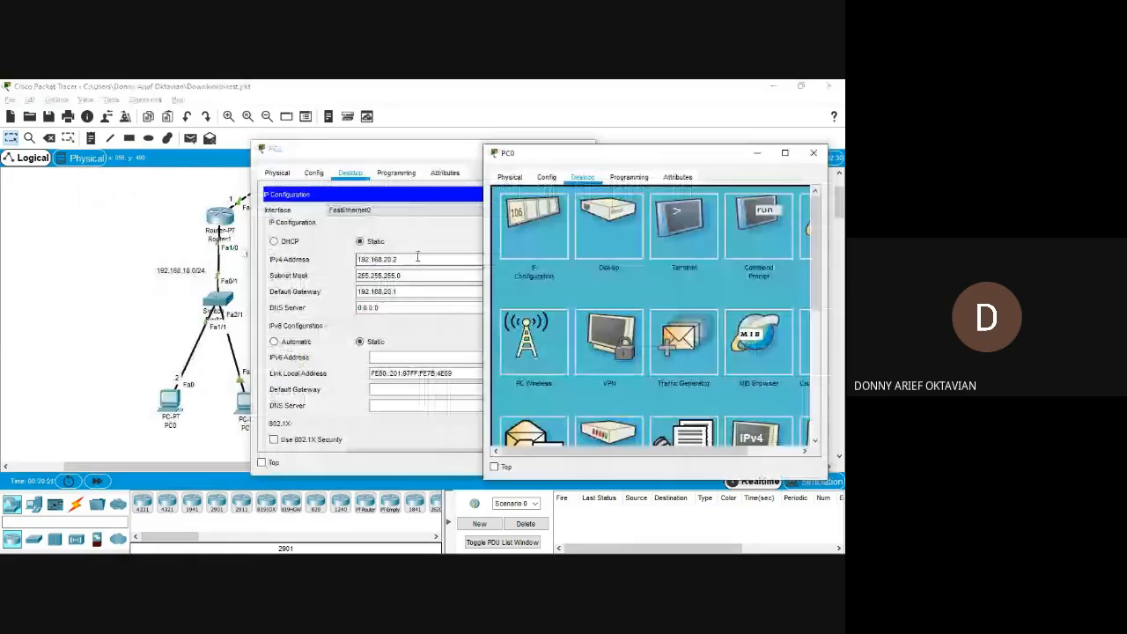
Ping PC2 at 192.168.20.2 from the Command Prompt of PC0 and highlight the ping command.
click(749, 224)
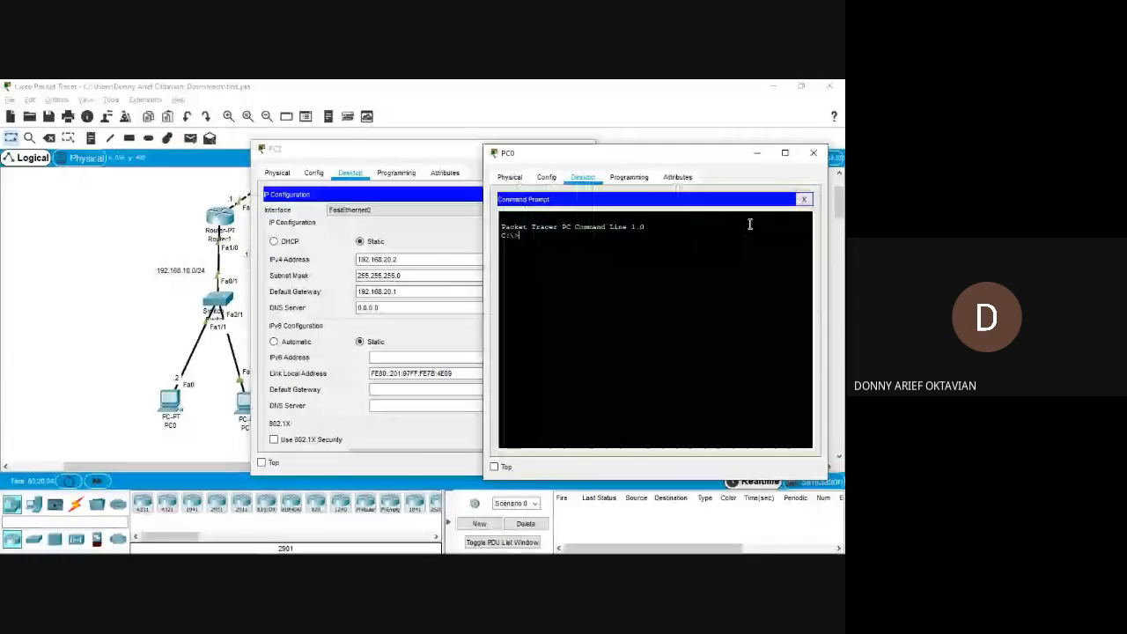
text(ping 192.168.)
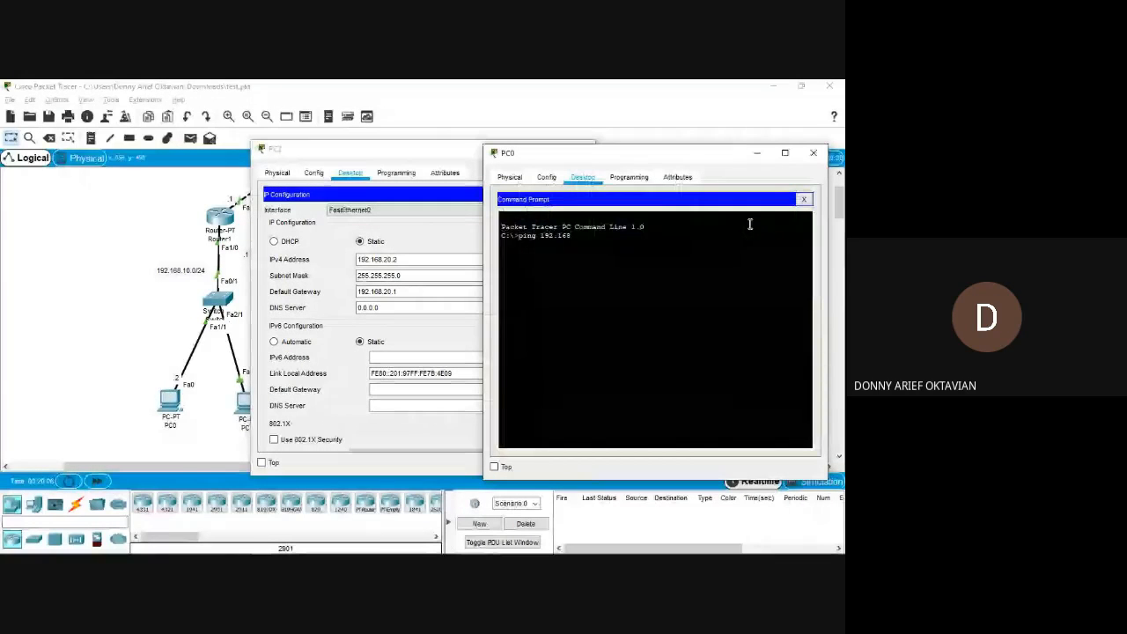
text(20.2)
key(Return)
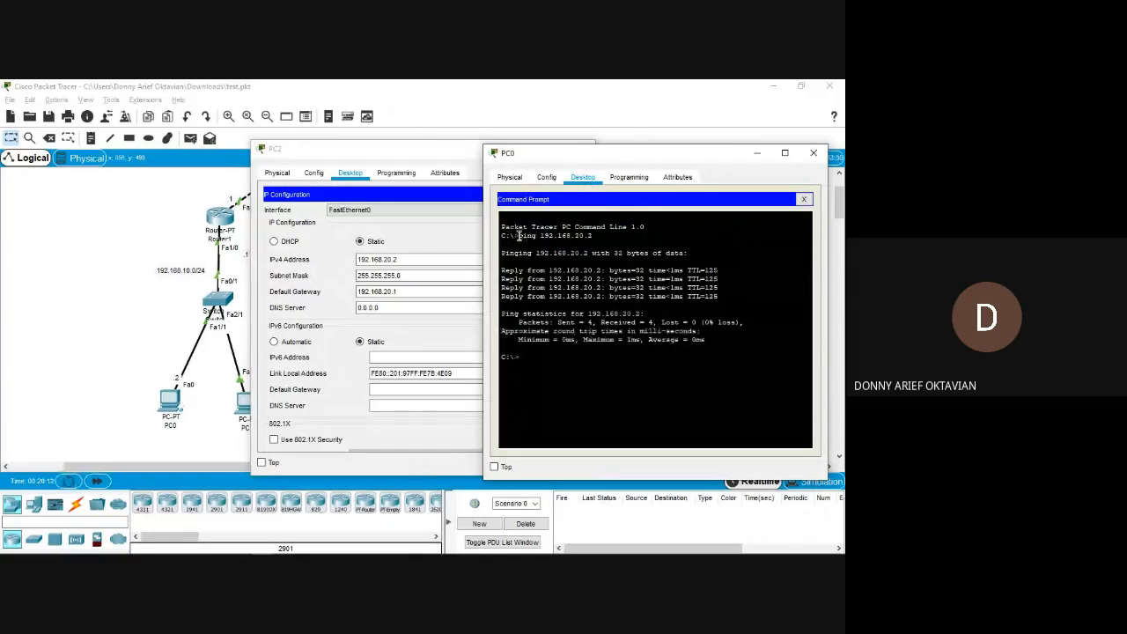
drag(520, 236, 576, 251)
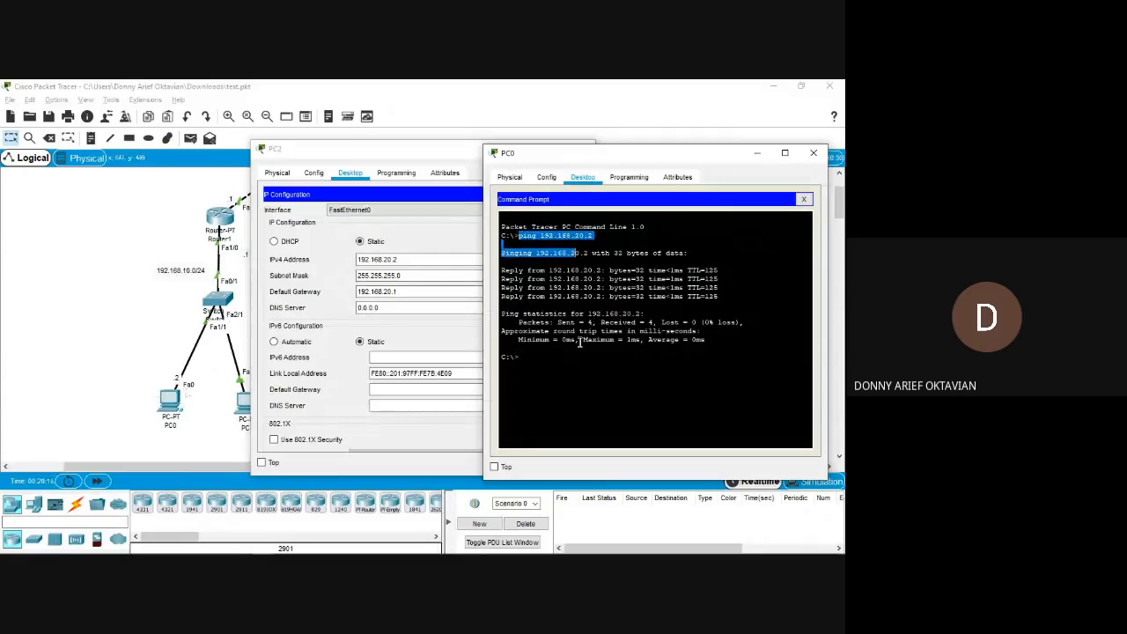
Locate PC2 in the topology and read the module's ping verification to 192.168.20.100 and its closing tasks.
click(157, 307)
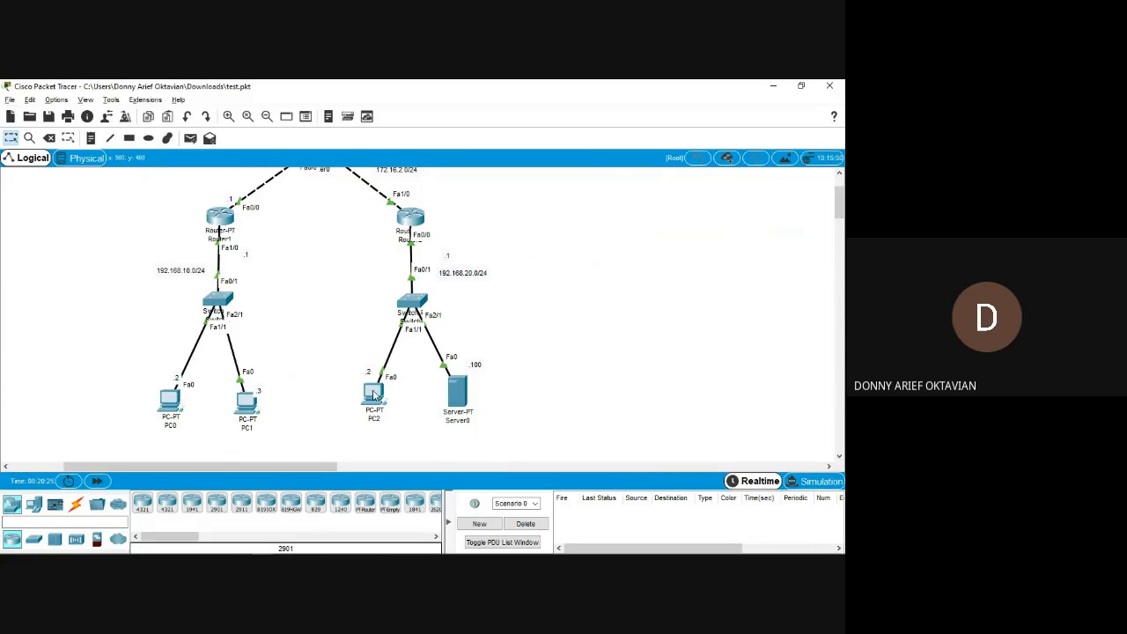
key(alt+Tab)
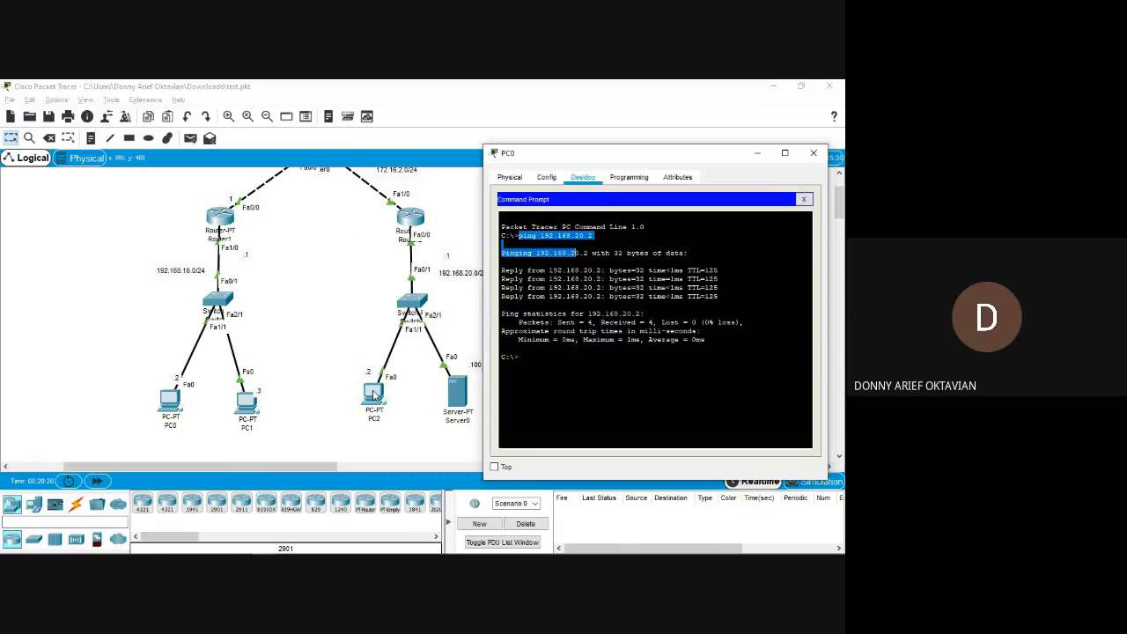
key(alt+Tab)
key(alt+Tab)
key(alt+Tab)
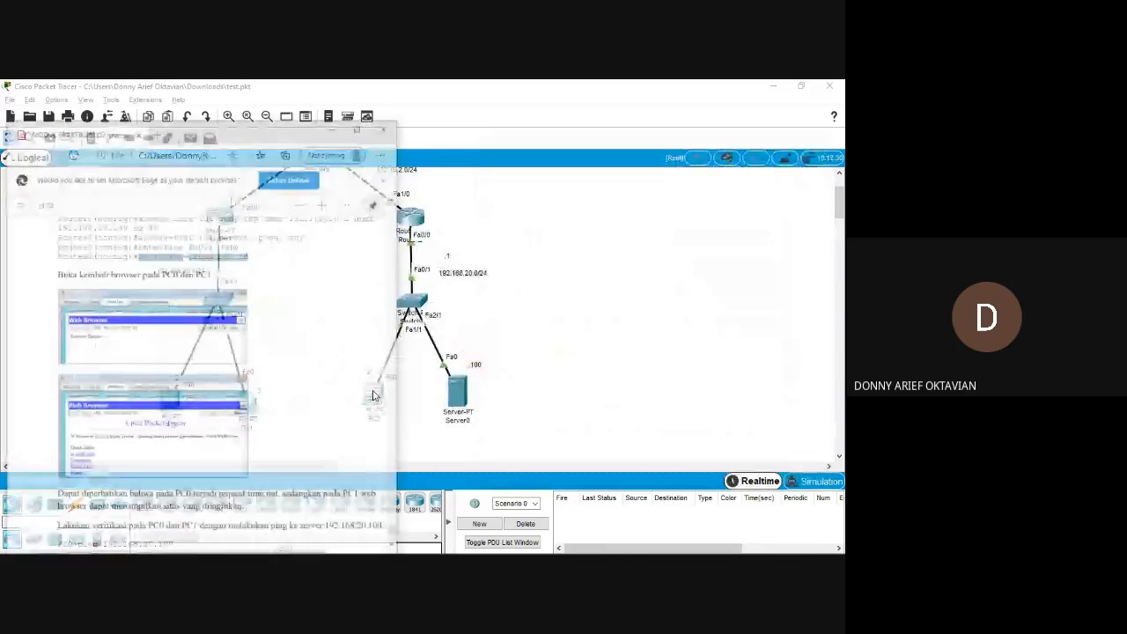
scroll(137, 348, down, 1)
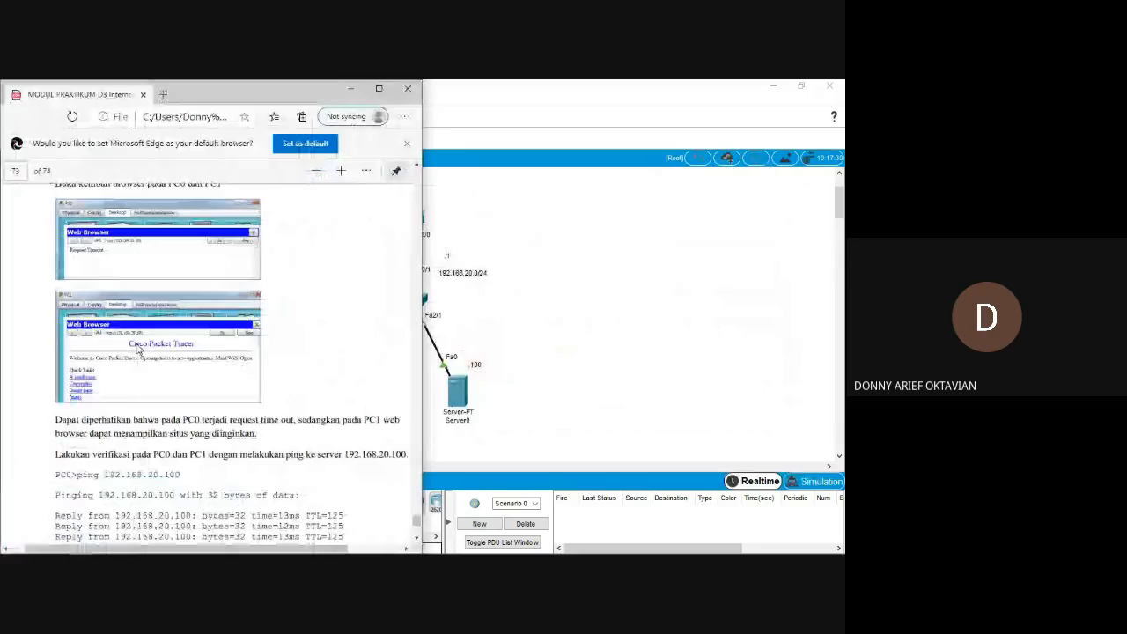
scroll(137, 349, down, 3)
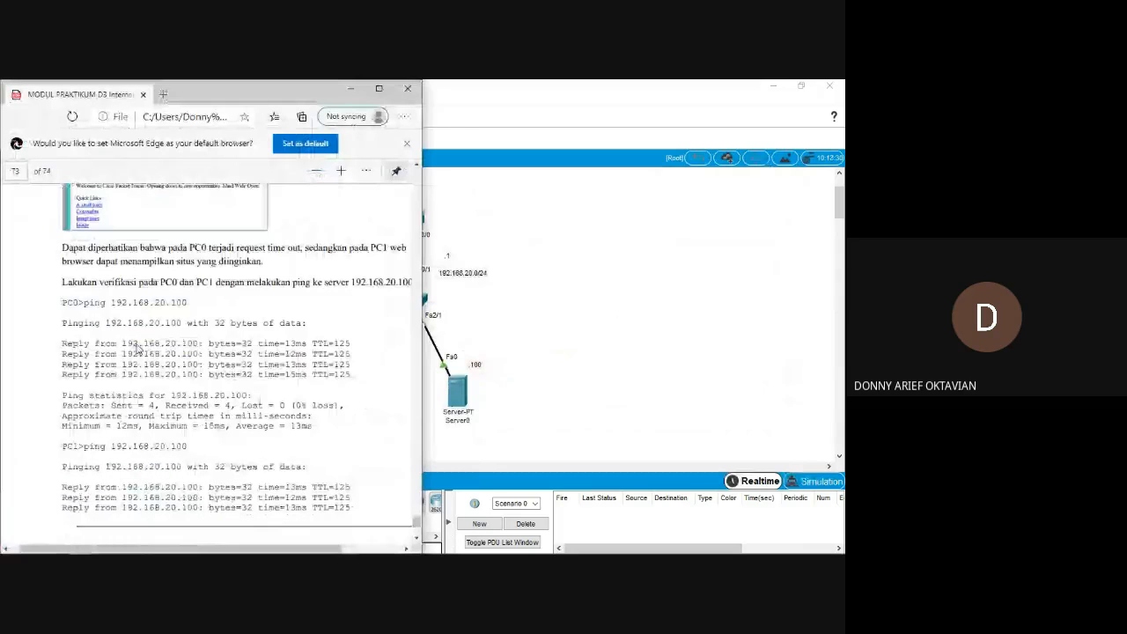
scroll(137, 349, down, 5)
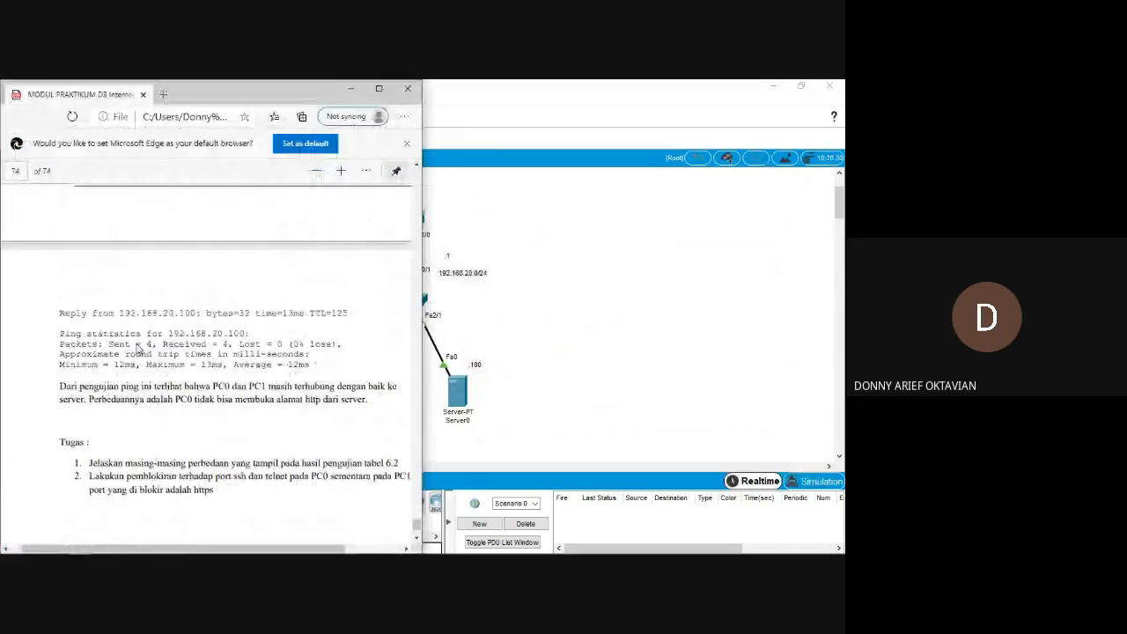
Open the CLI of Router1 and exit from interface configuration to privileged mode.
key(alt+Tab)
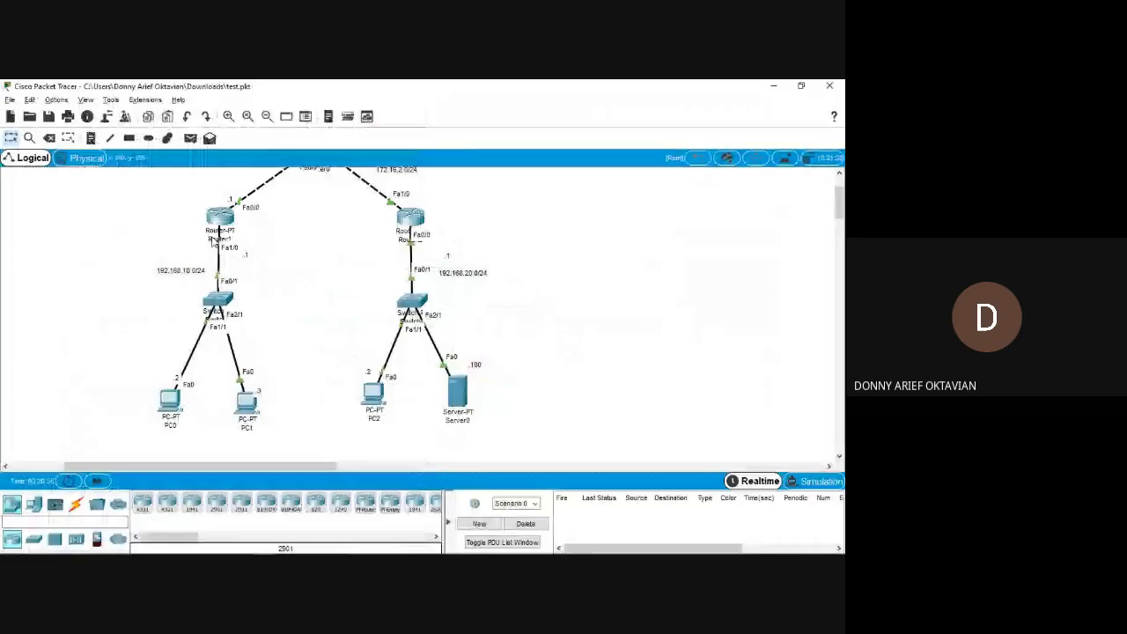
click(214, 242)
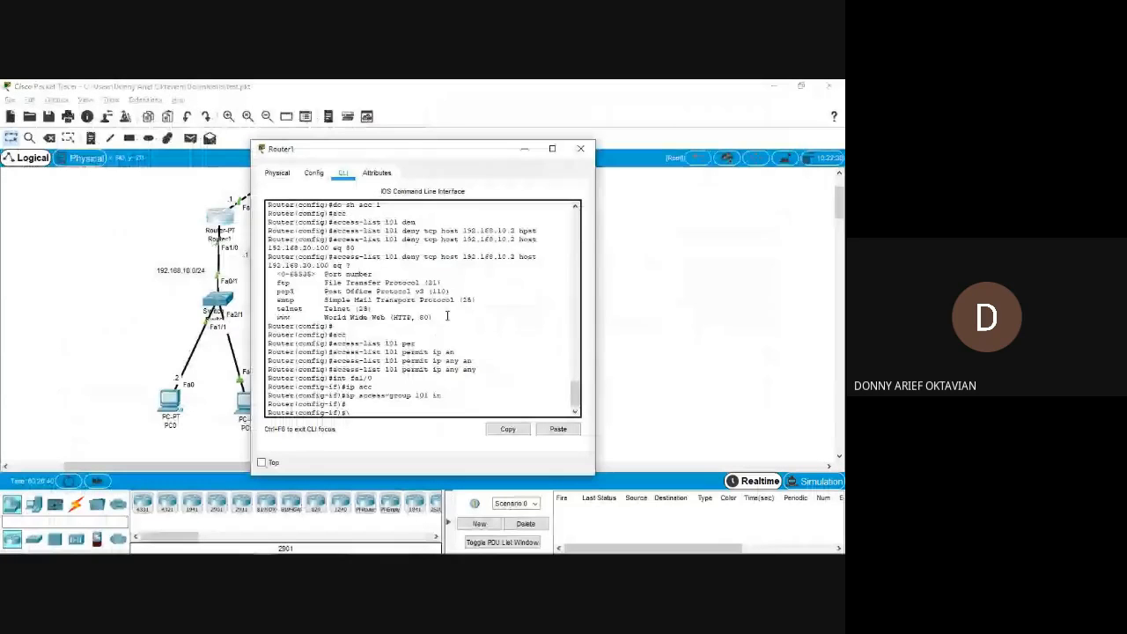
text(ex)
key(Return)
text(ex)
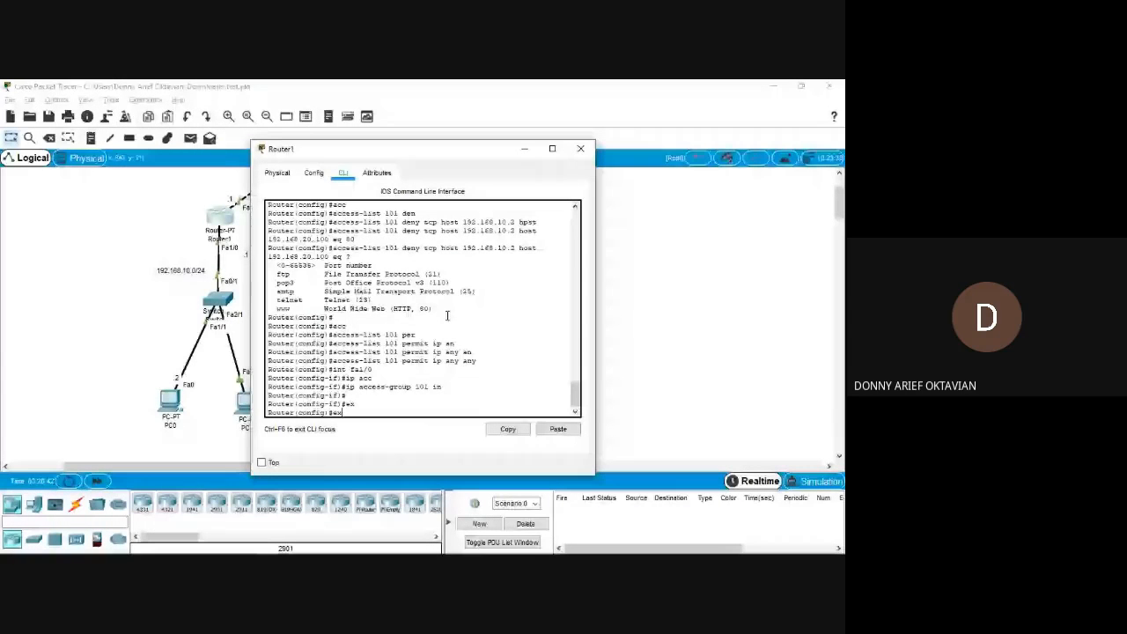
key(Return)
Query Router1's access lists with sh access-lists, list the command's options and show access list 1.
text(sh access-lists)
key(Tab)
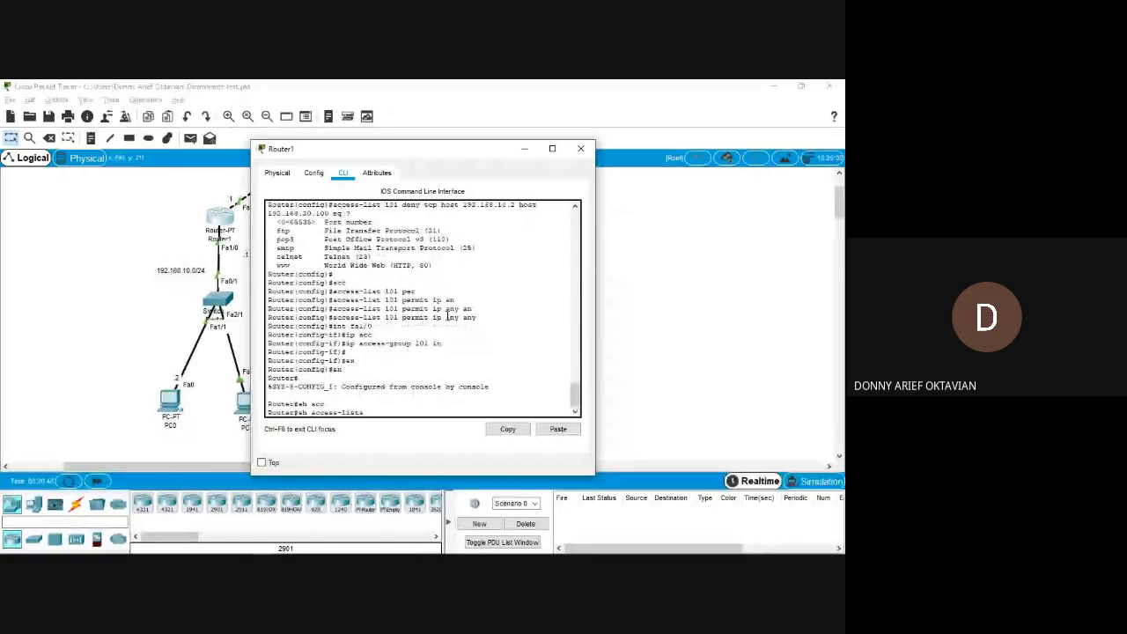
key(Tab)
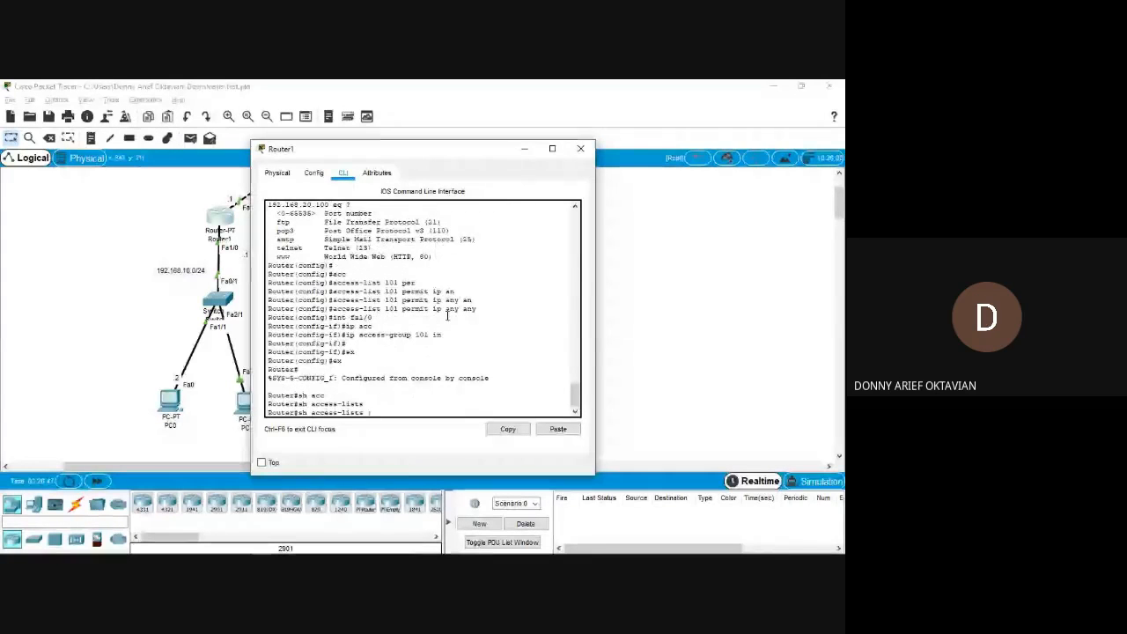
key(Tab)
key(Return)
key(Up)
key(BackSpace)
key(BackSpace)
text(?)
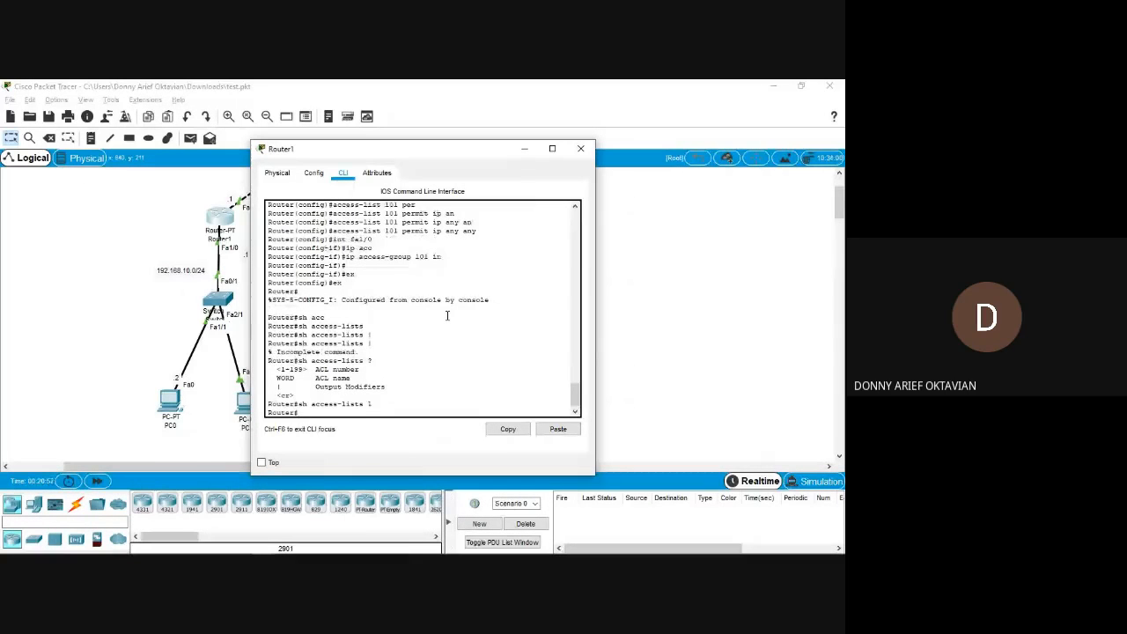
key(Up)
Switch to the Google Meet call and turn on the microphone.
key(alt+Tab)
key(alt+Tab)
key(alt+Tab)
key(alt+Tab)
key(alt+Tab)
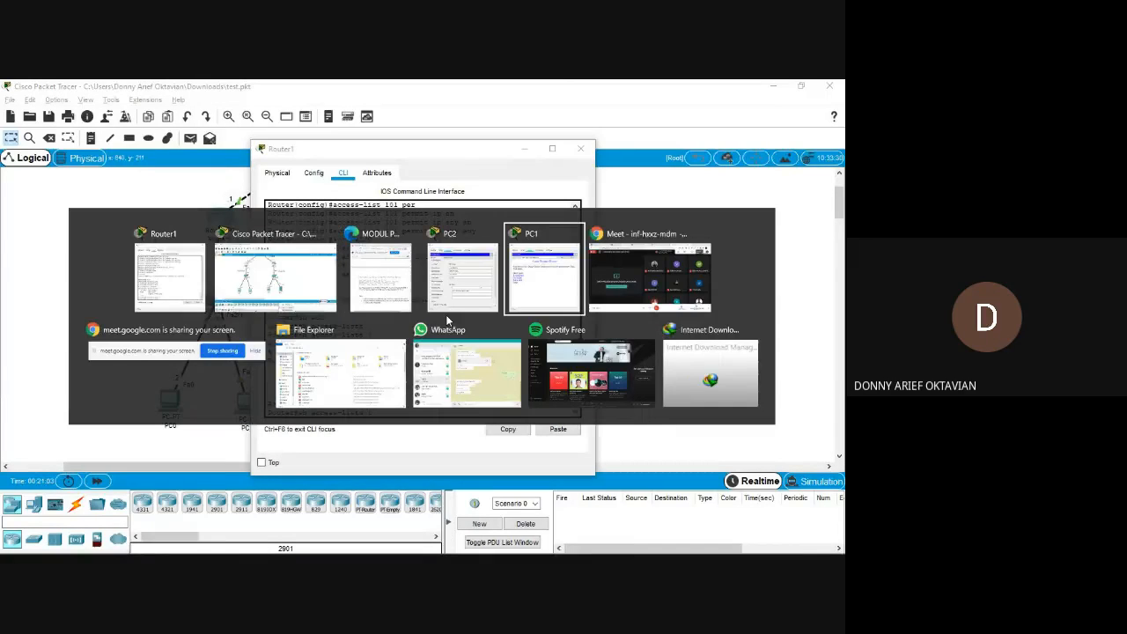
click(375, 528)
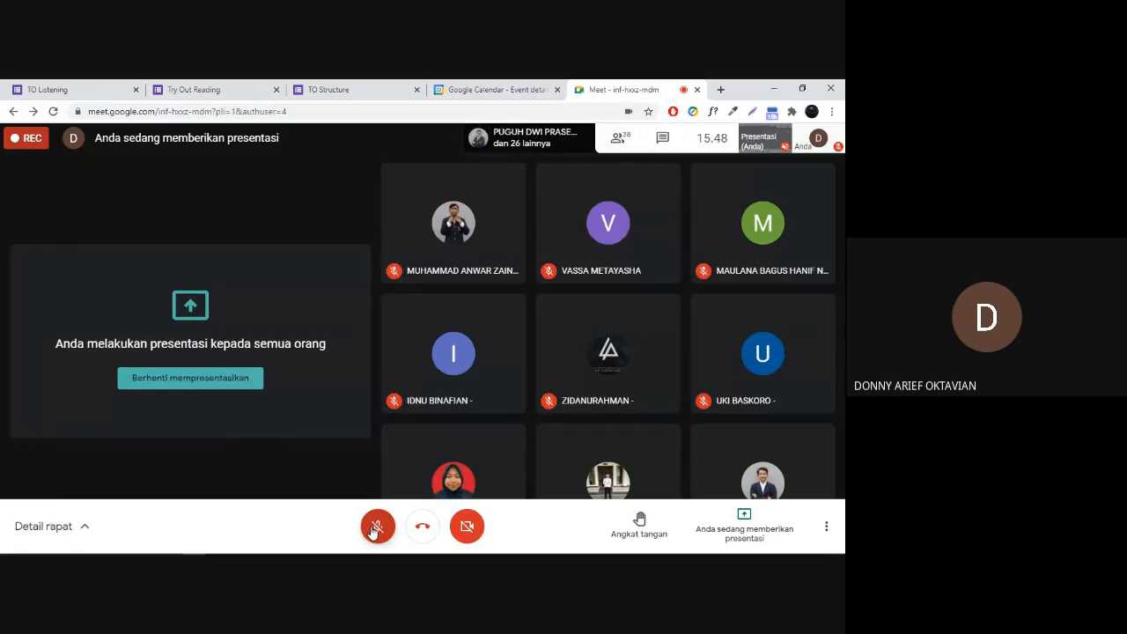
click(378, 522)
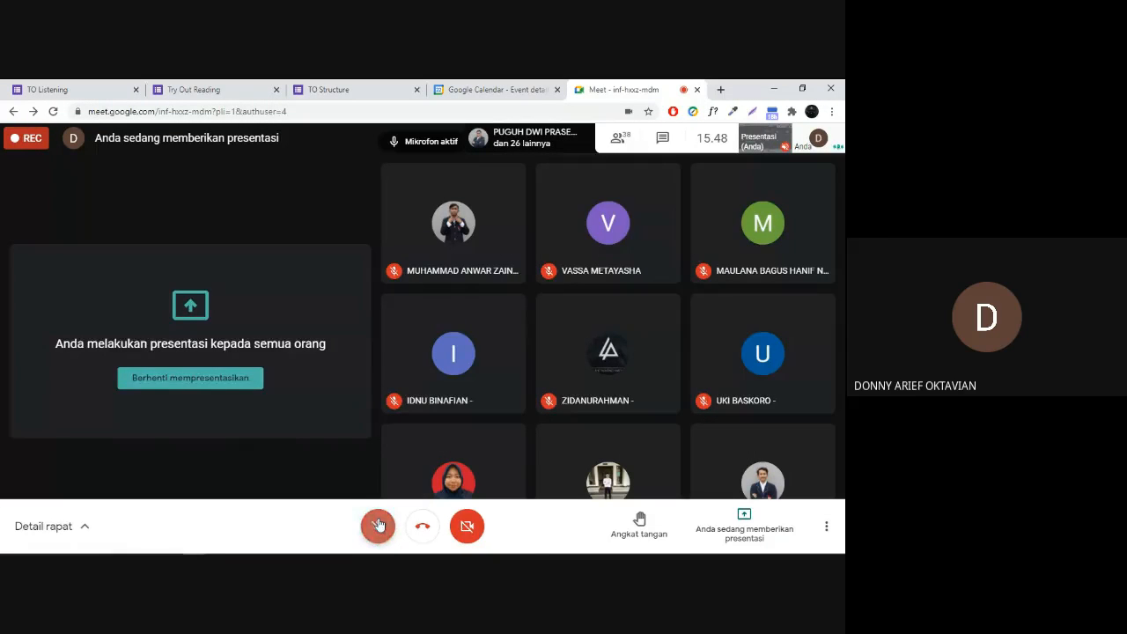
Return to the Cisco Packet Tracer workspace and look over the network topology.
key(alt+Tab)
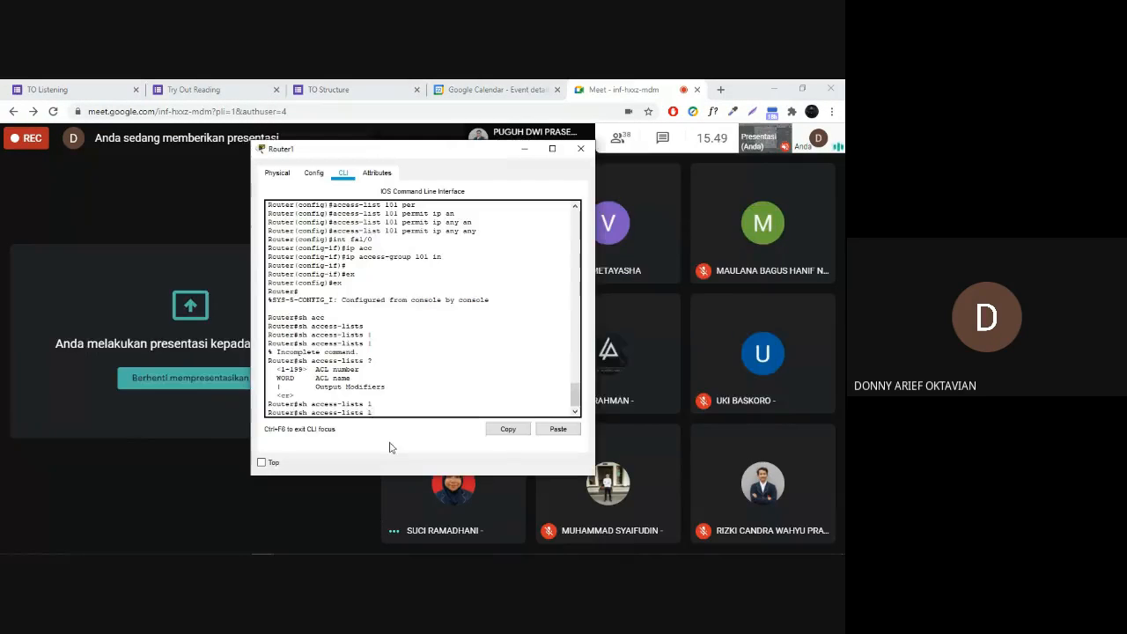
key(alt+Tab)
key(alt+Tab)
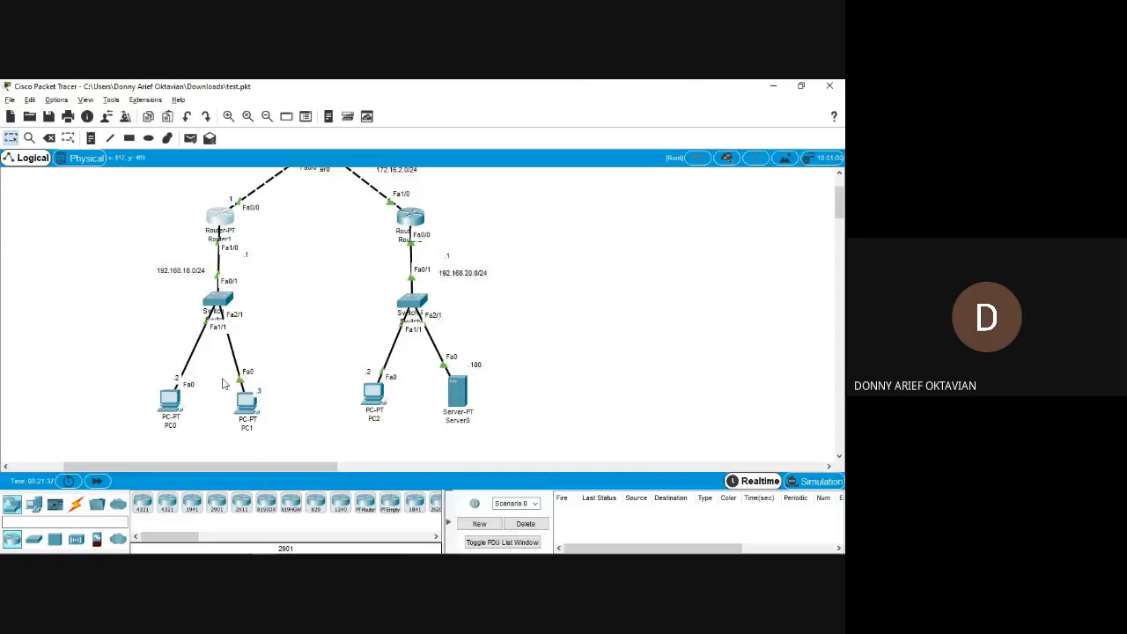
scroll(220, 387, up, 3)
scroll(223, 381, down, 3)
Review the module's access-list 101 commands, its browser and ping tests, and the two assignments under Tugas on page 74.
key(alt+Tab)
key(alt+Tab)
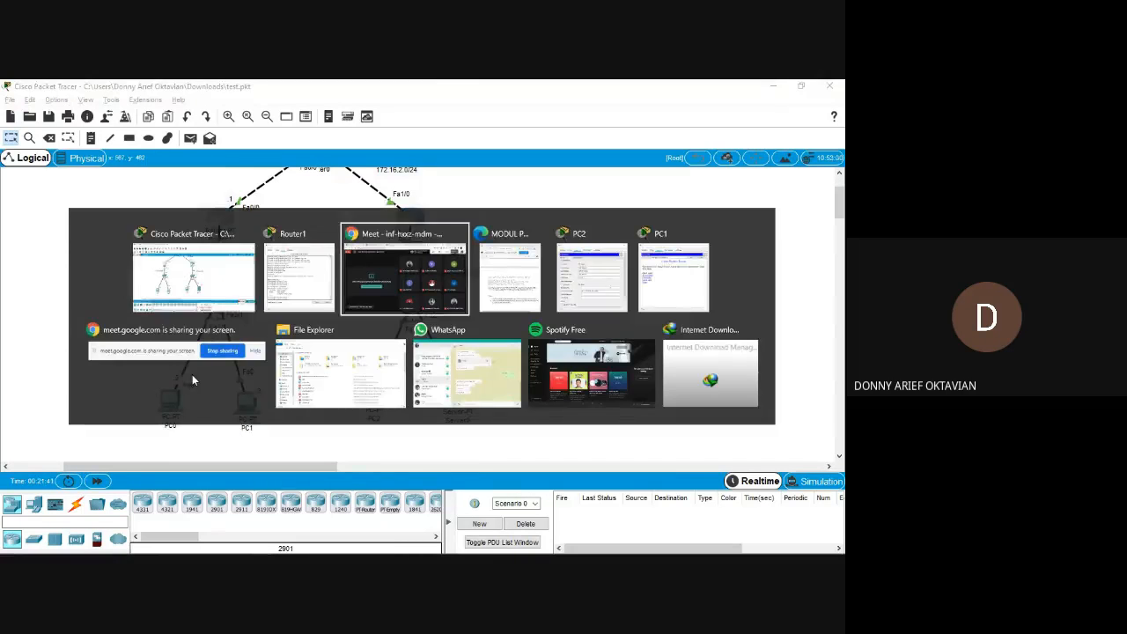
key(alt+Tab)
scroll(178, 341, down, 2)
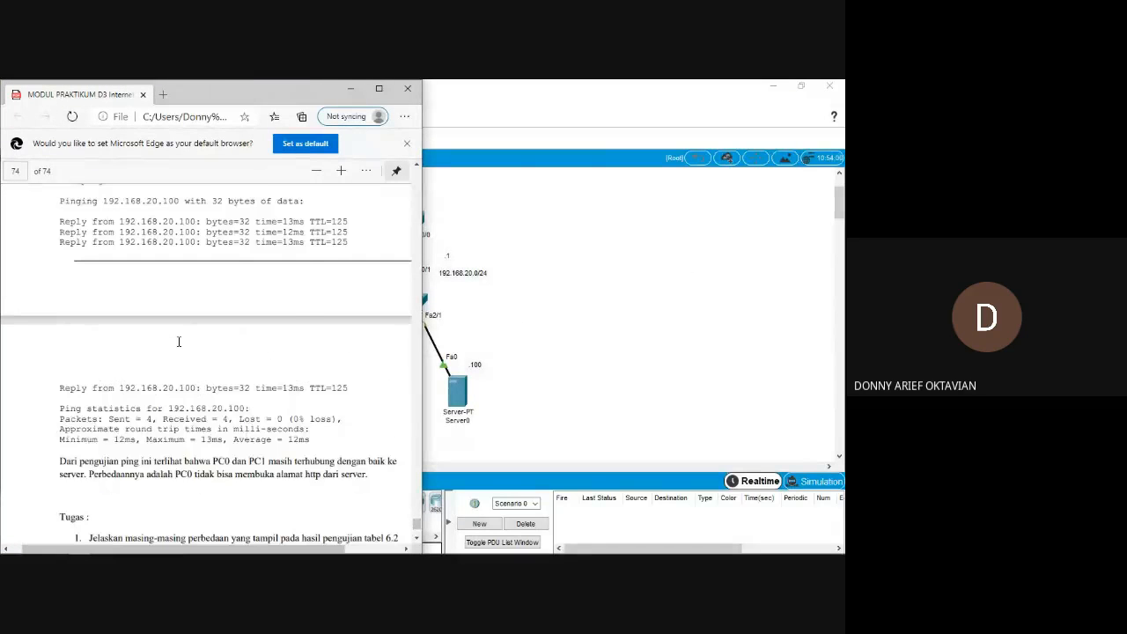
scroll(178, 342, up, 10)
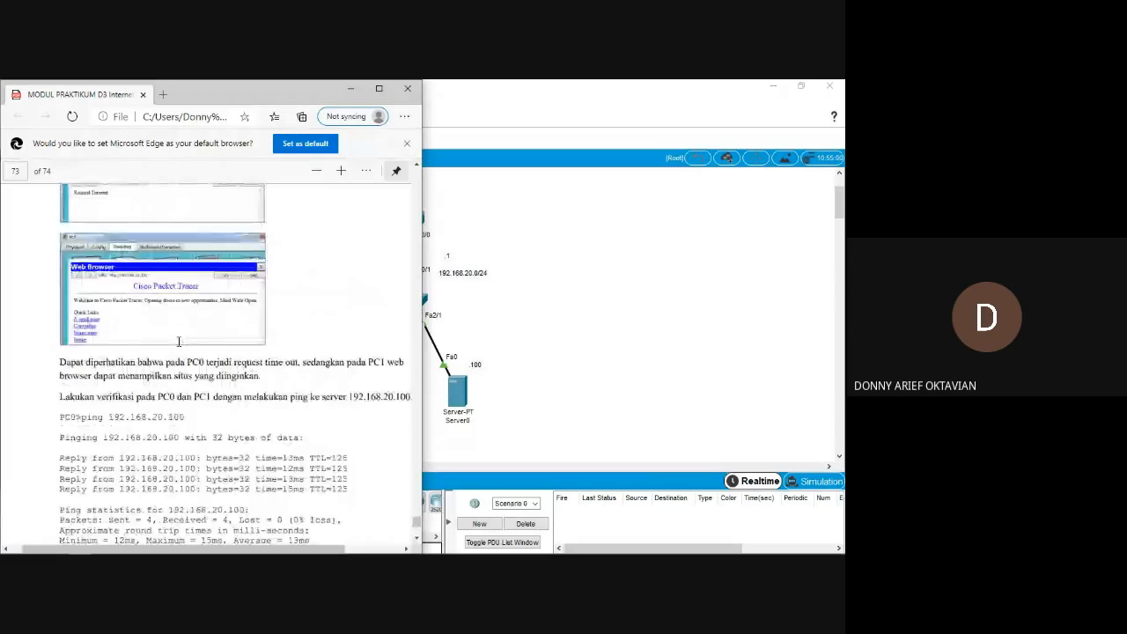
scroll(177, 342, up, 5)
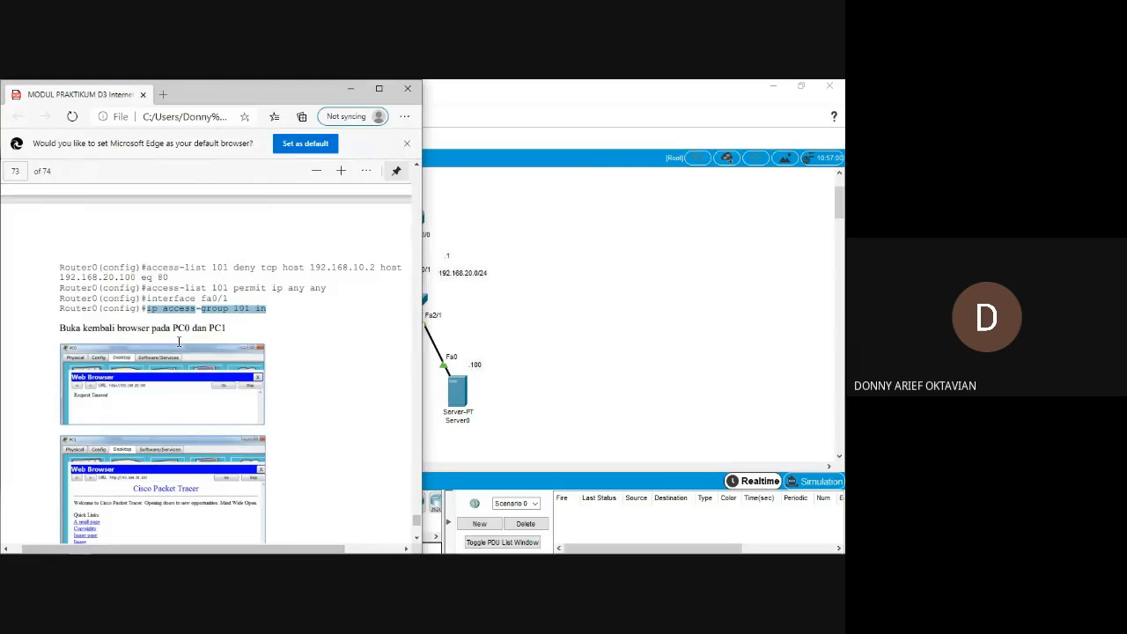
scroll(178, 342, up, 2)
scroll(178, 342, down, 5)
scroll(178, 342, up, 1)
scroll(178, 342, down, 5)
scroll(177, 342, down, 8)
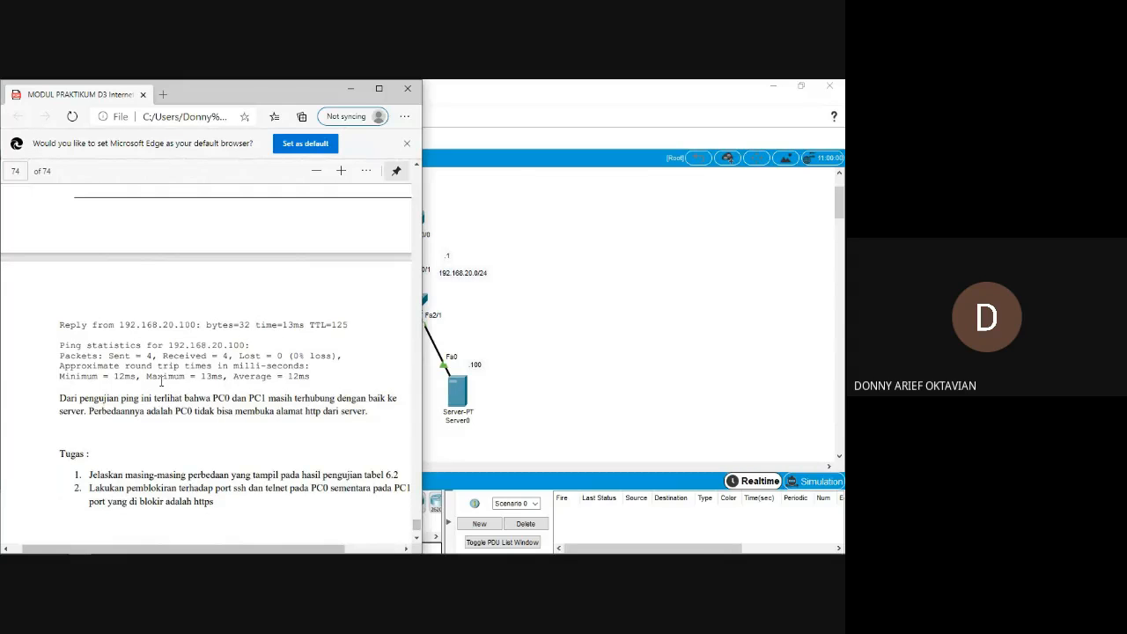
scroll(161, 379, right, 1)
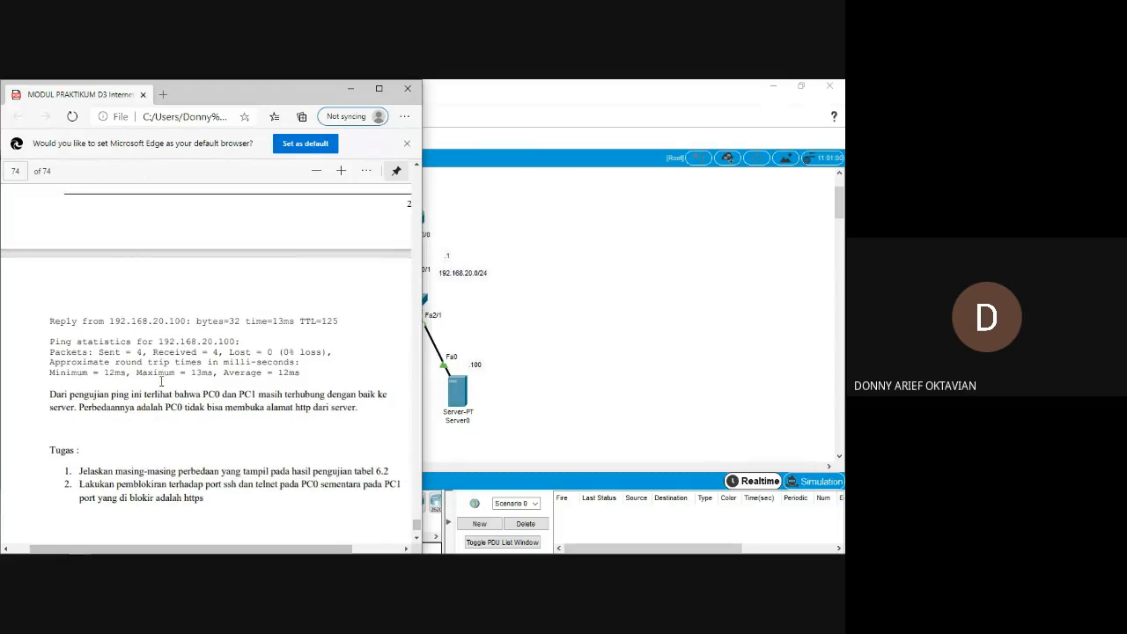
scroll(162, 381, down, 1)
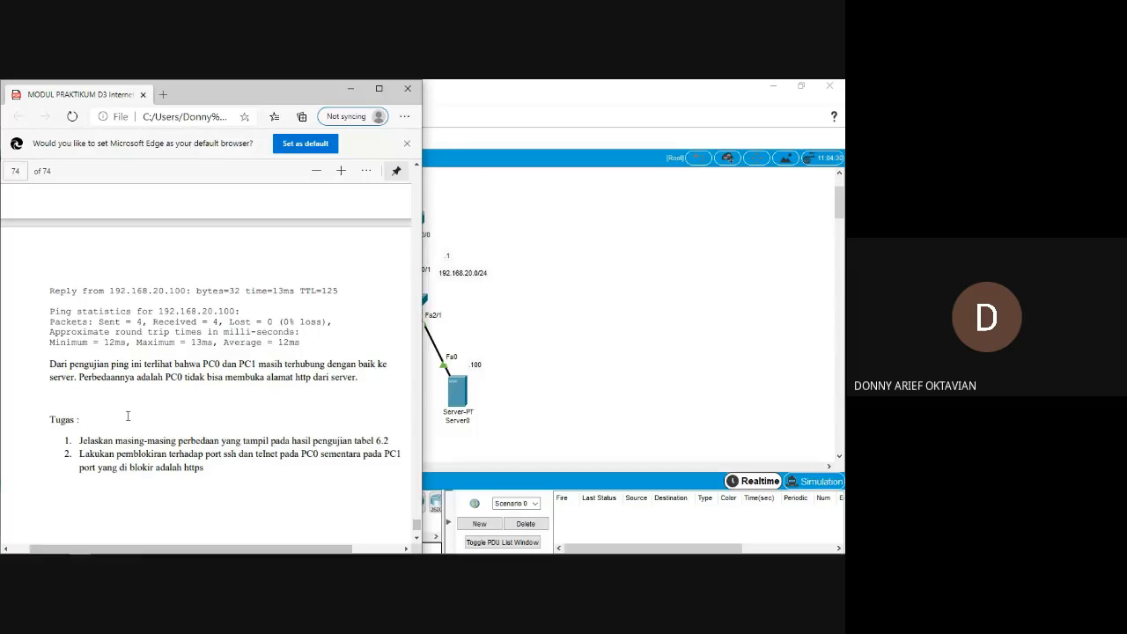
Examine the wording of the two Tugas assignments on the table 6.2 test results and the port blocking for PC0 and PC1.
scroll(127, 416, down, 1)
scroll(127, 415, down, 10)
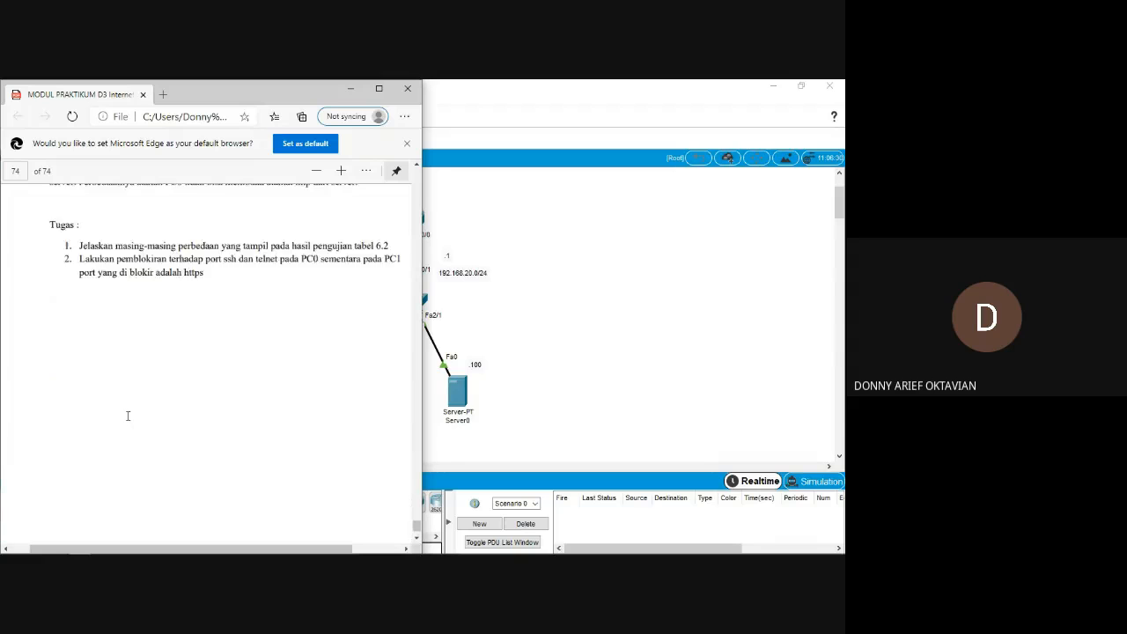
scroll(127, 415, up, 5)
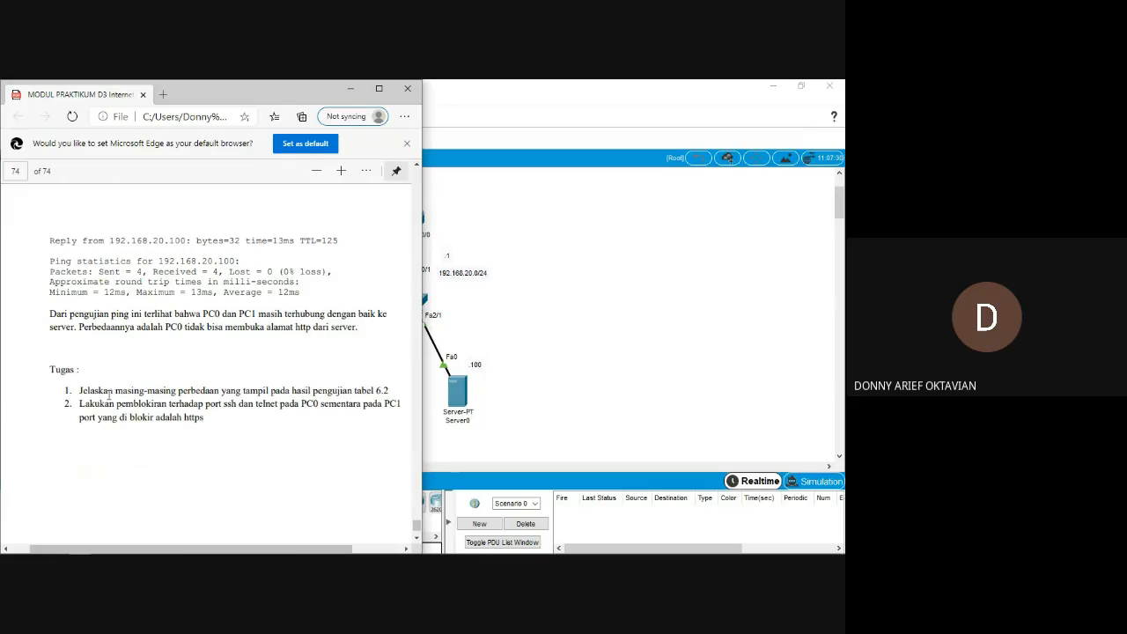
drag(104, 396, 181, 395)
click(148, 394)
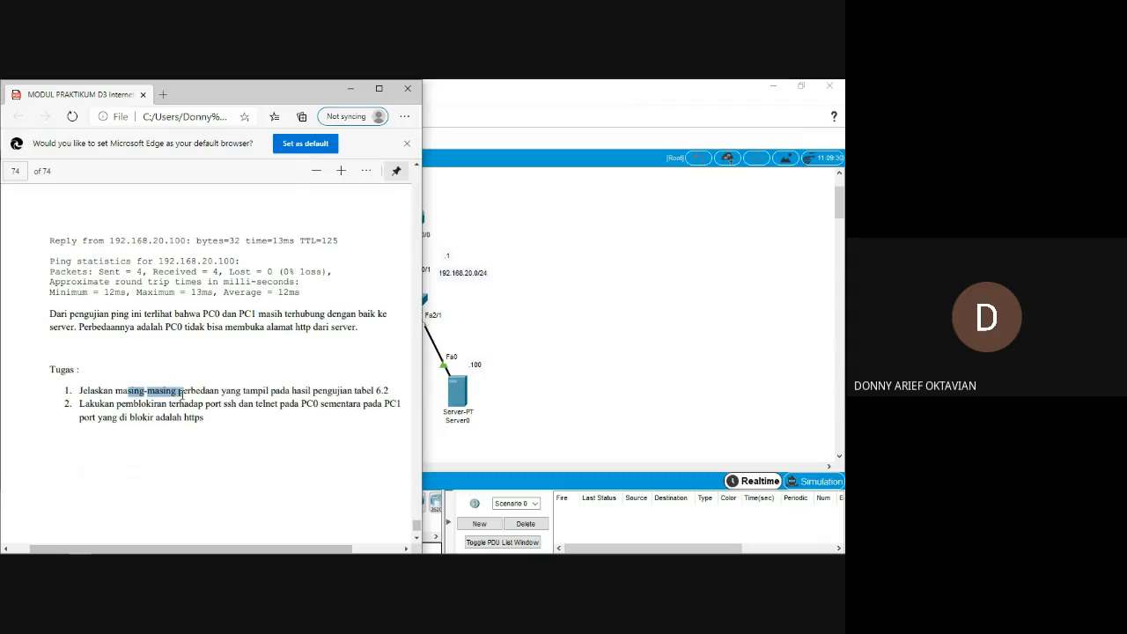
scroll(182, 395, up, 1)
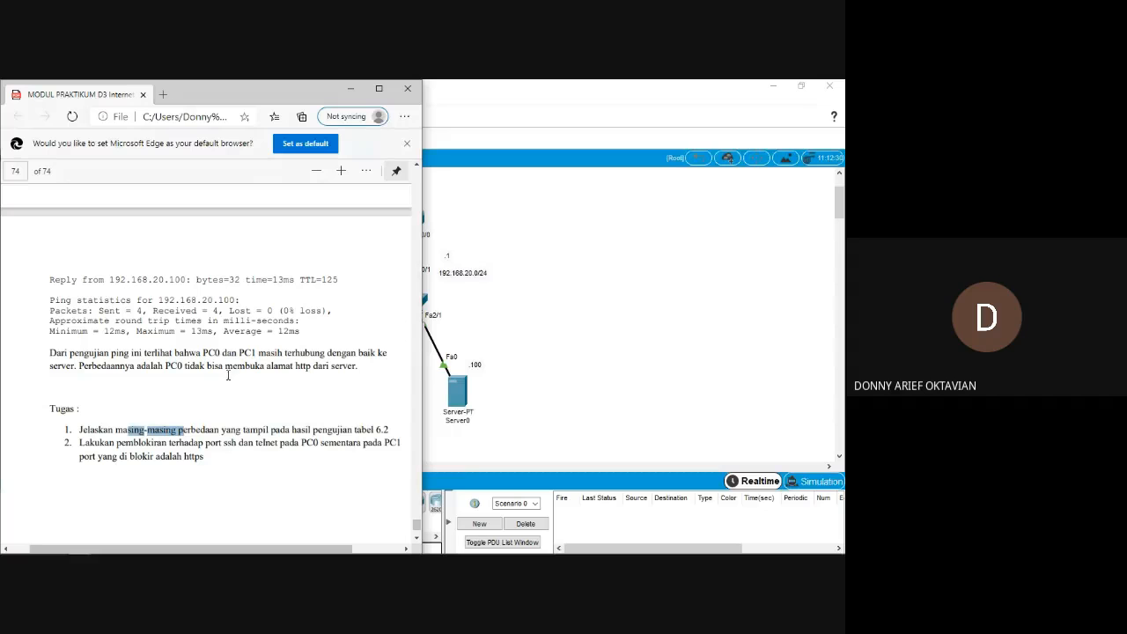
Put the module PDF away, switch to the Google Meet call, and read the meeting chat before closing it.
click(355, 92)
key(alt+Tab)
key(alt+Tab)
key(alt+Tab)
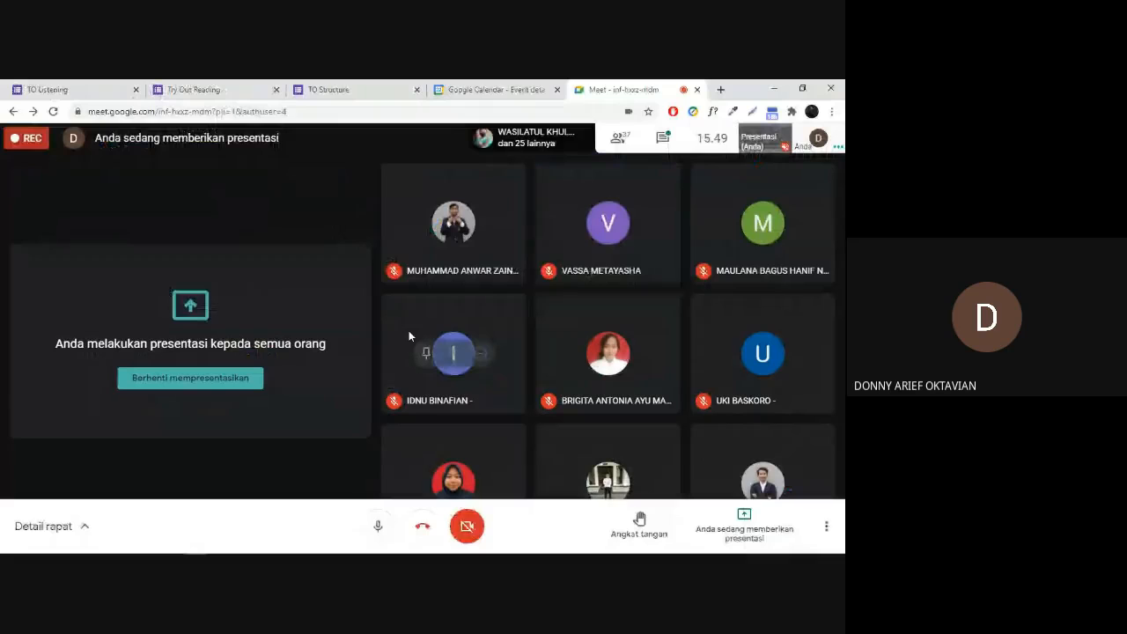
click(659, 140)
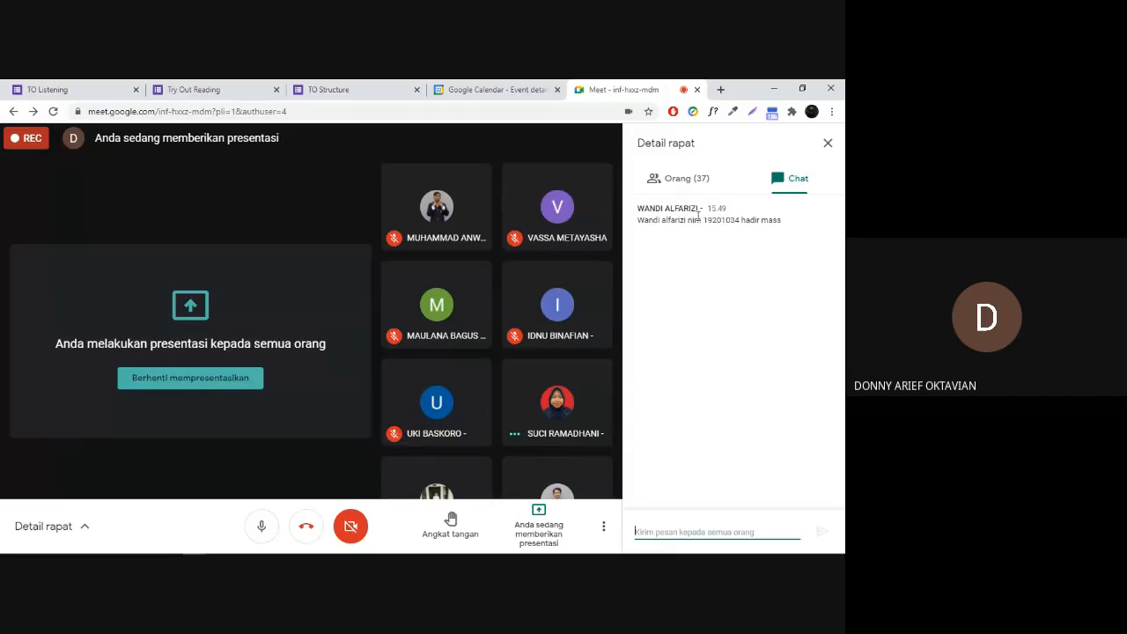
click(828, 143)
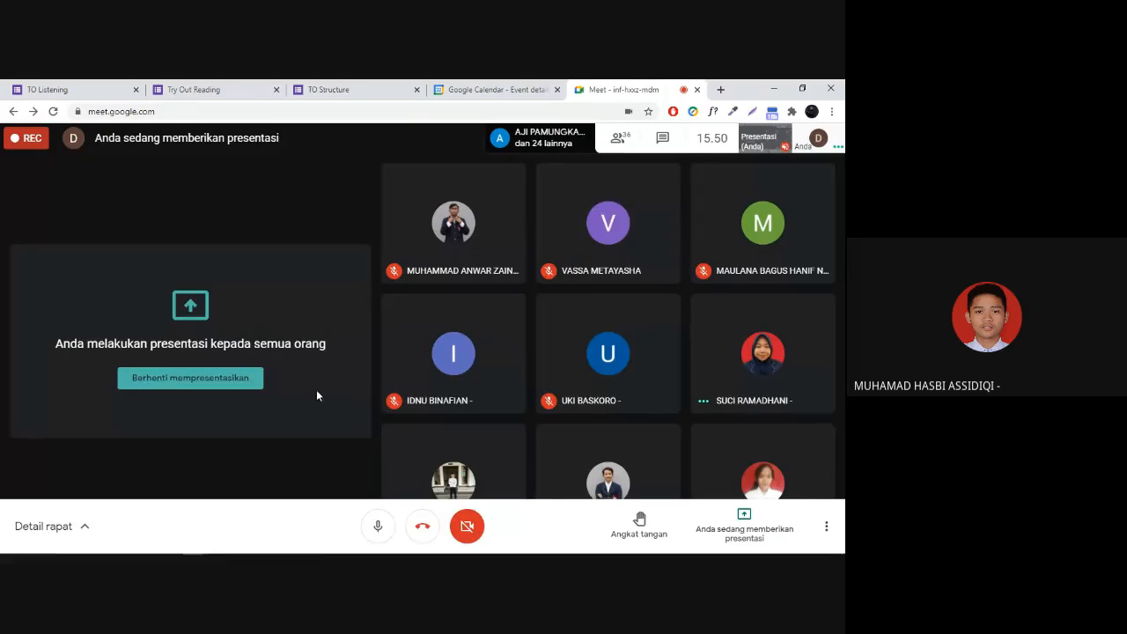
Switch back to the main Cisco Packet Tracer window and look over the routers, switches, PCs and server in the topology.
mouse_move(241, 552)
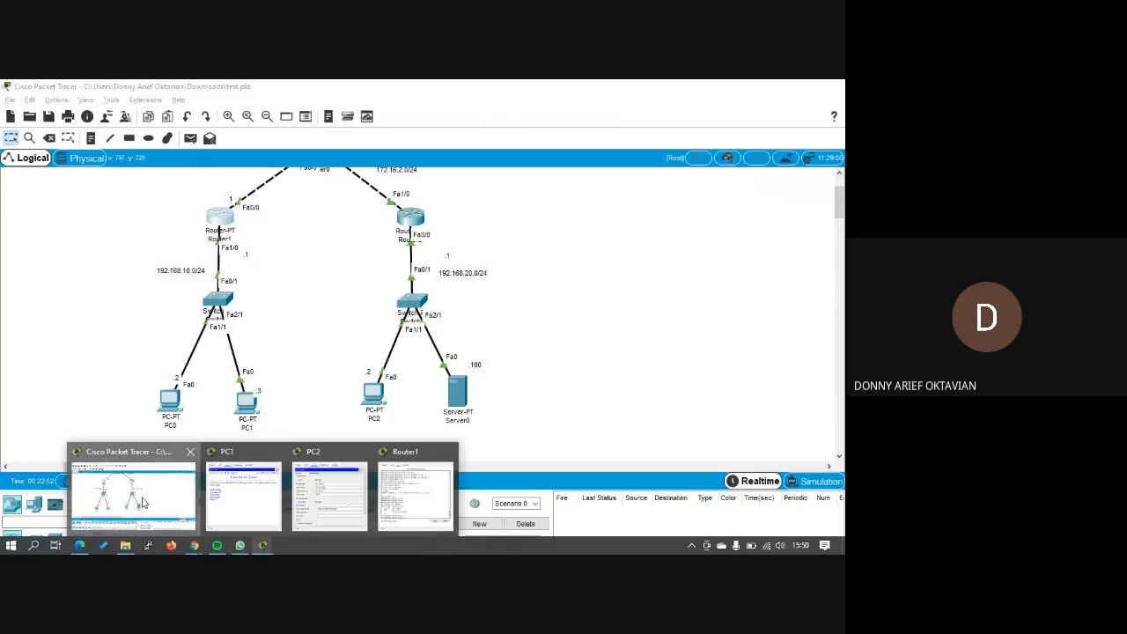
click(142, 502)
scroll(315, 262, up, 3)
scroll(315, 262, down, 1)
scroll(318, 265, up, 1)
scroll(255, 392, down, 1)
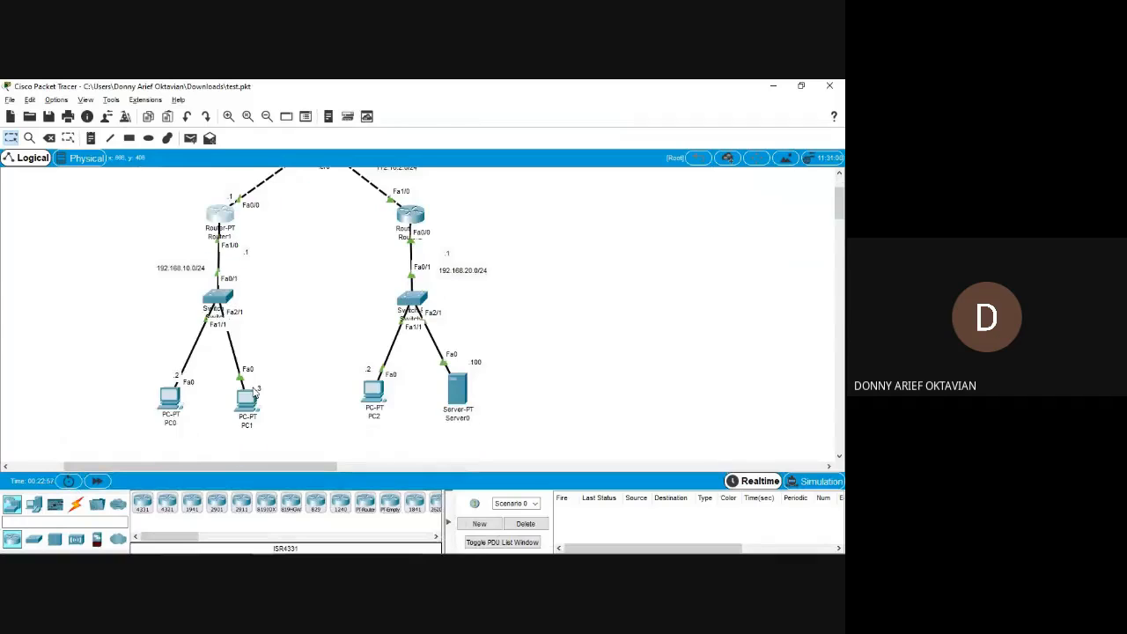
Bring up a device window still open in Packet Tracer and close it.
mouse_move(250, 548)
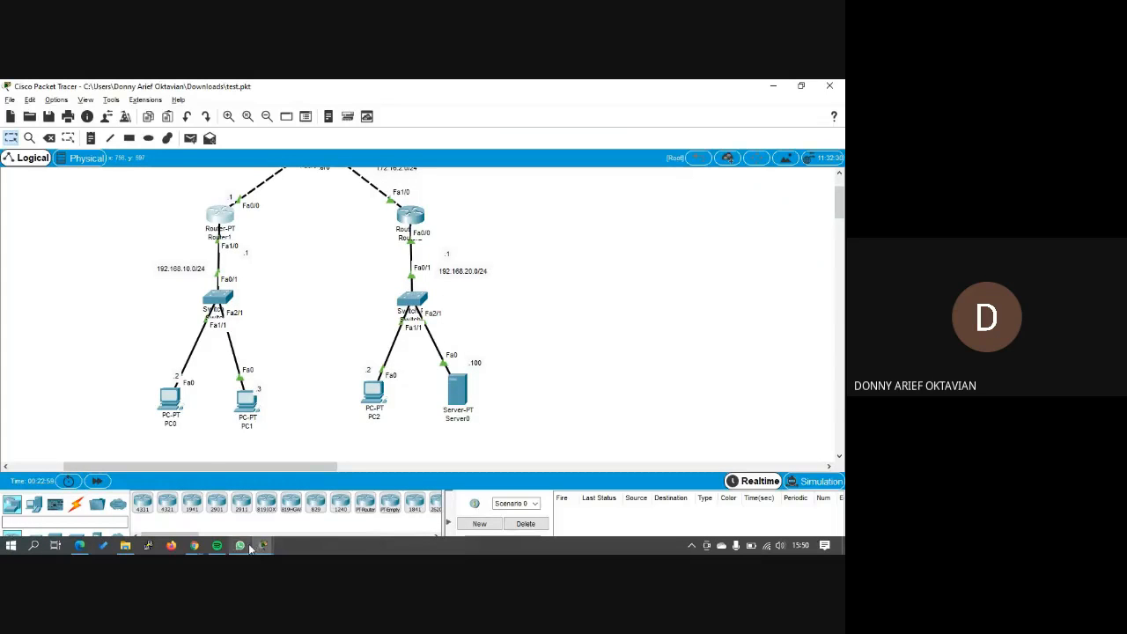
click(413, 488)
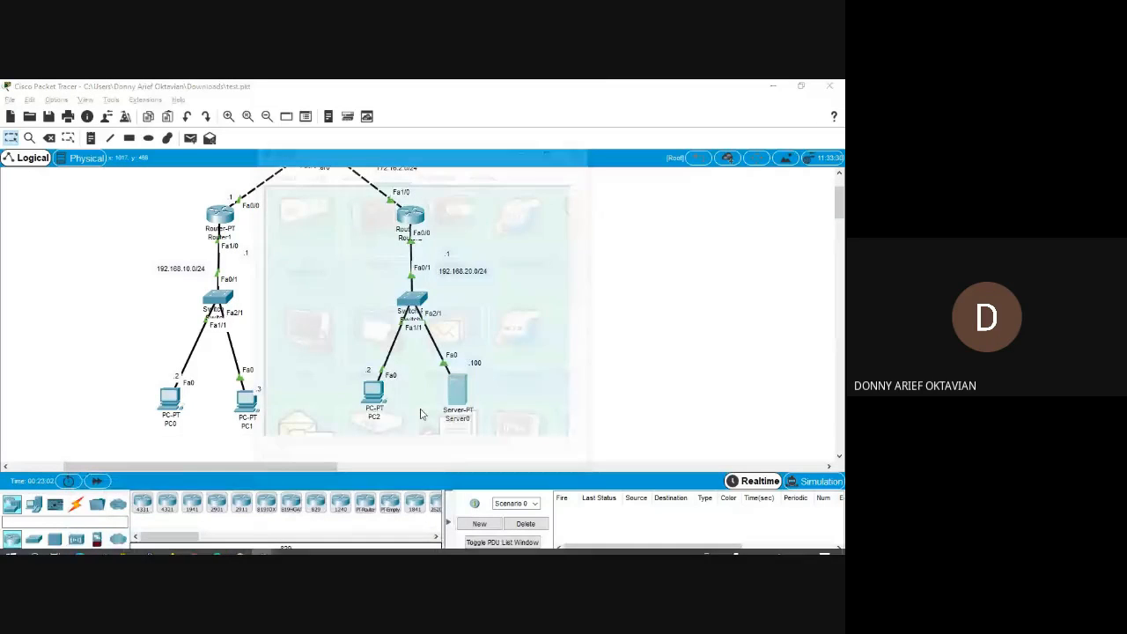
click(582, 147)
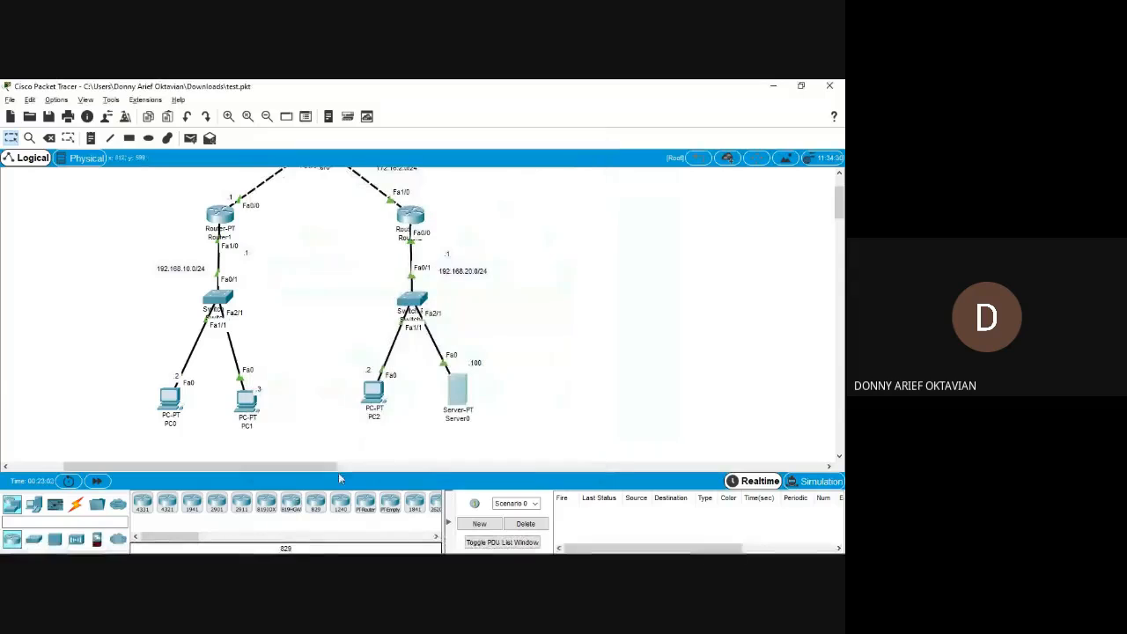
Switch to the Google Meet call, mute the microphone and stop presenting the screen.
mouse_move(269, 551)
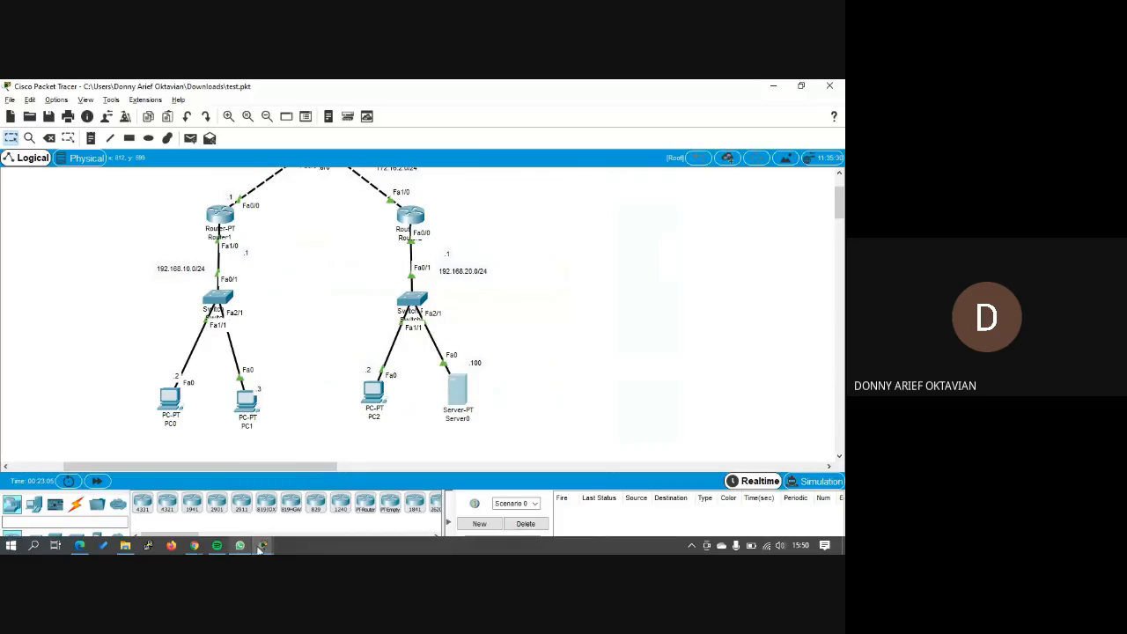
mouse_move(197, 546)
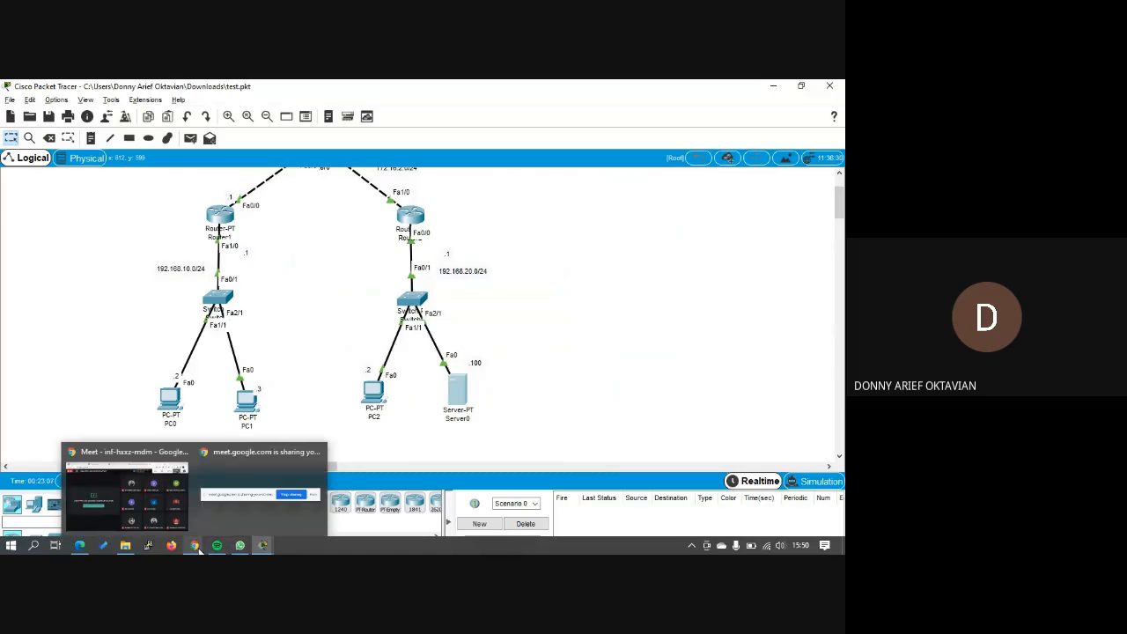
click(146, 517)
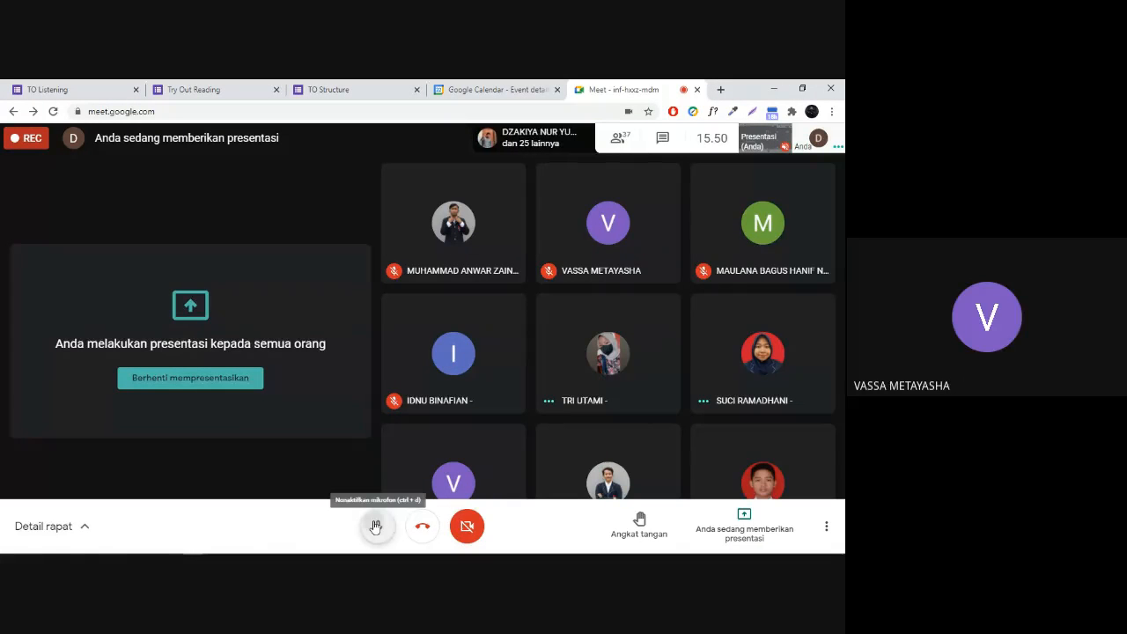
click(376, 526)
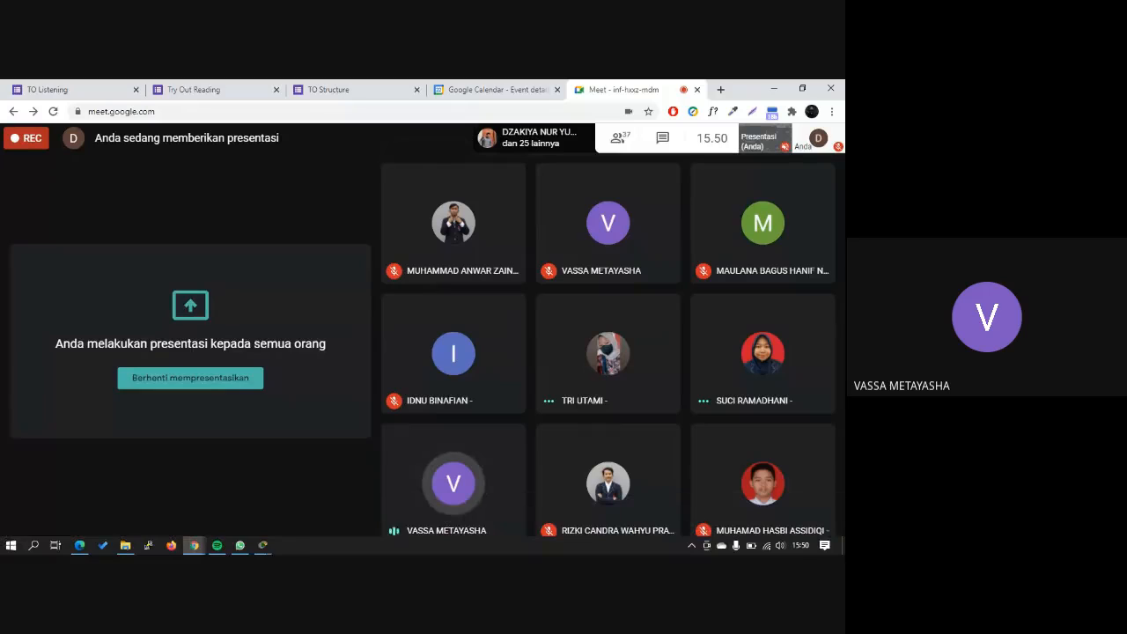
click(217, 385)
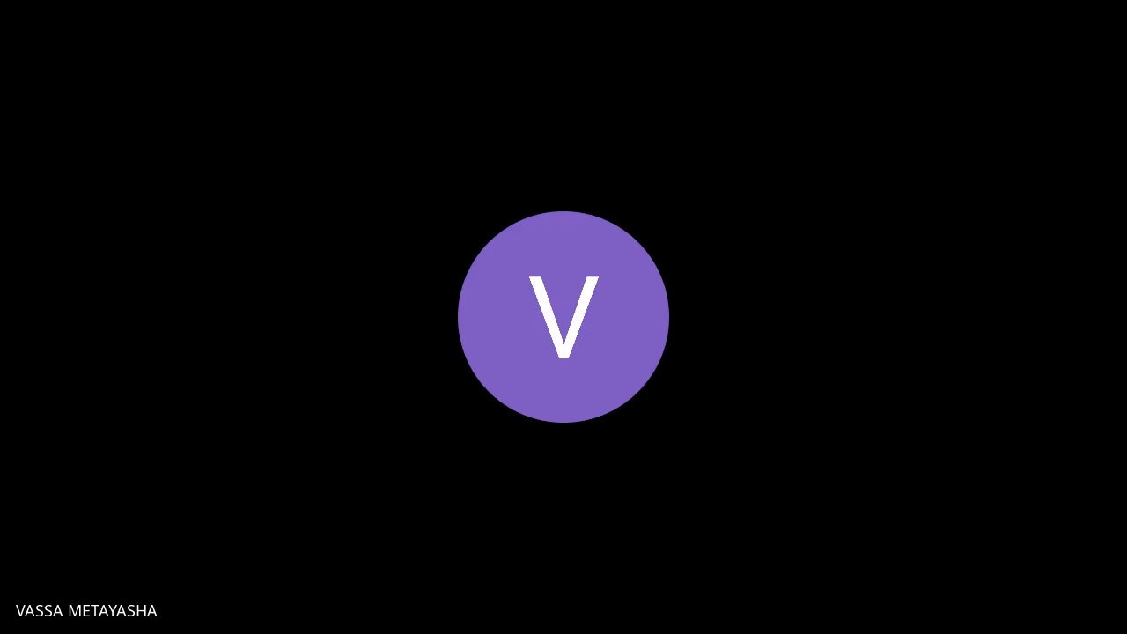